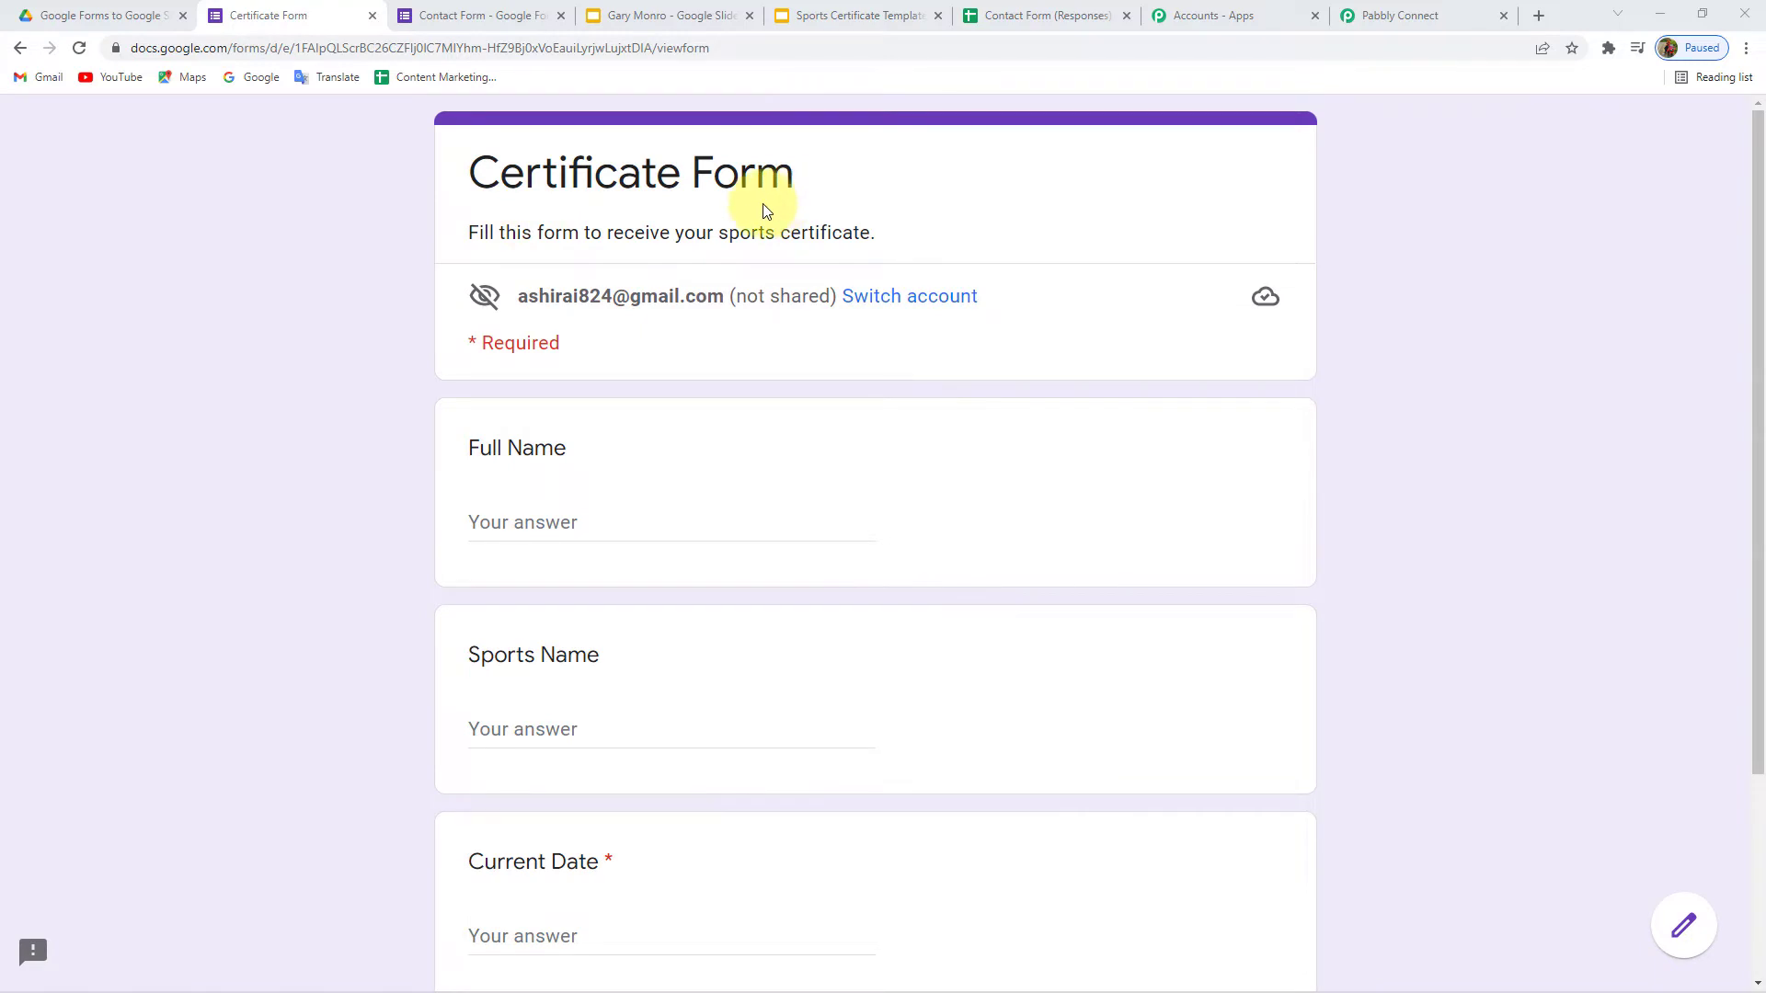
# - Compare the Drive folder of generated certificates with the Certificate Form
pyautogui.click(50, 14)
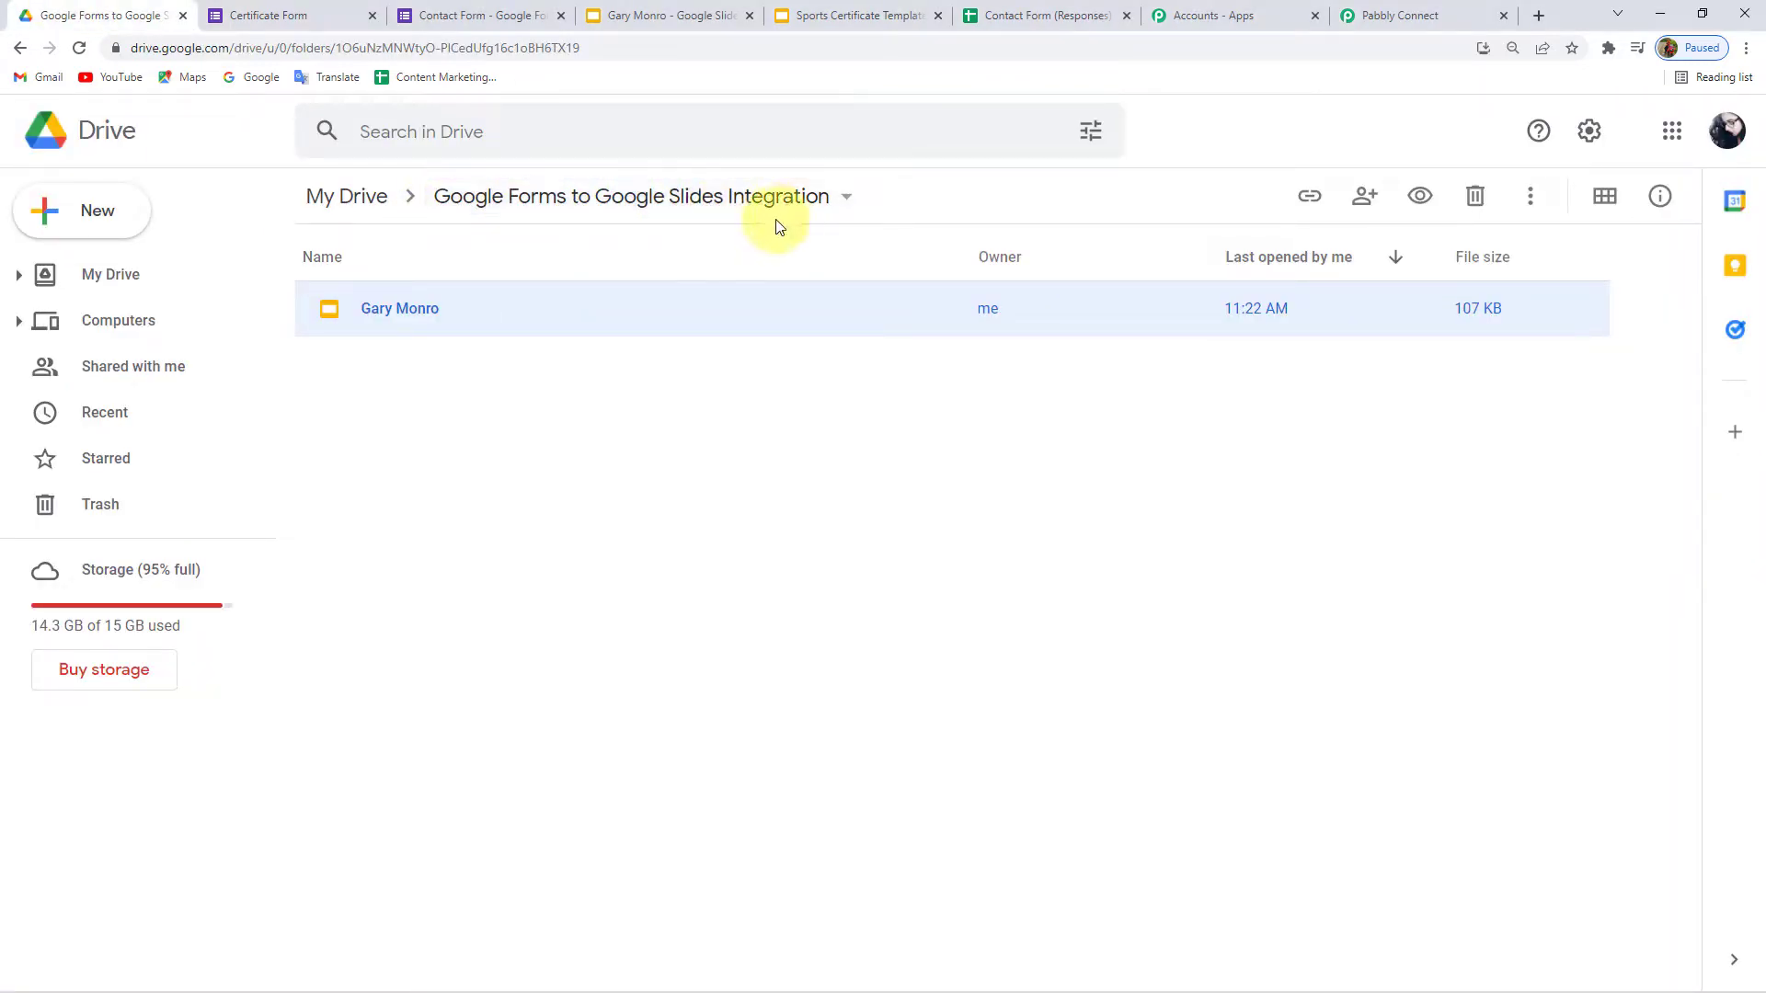
pyautogui.click(225, 17)
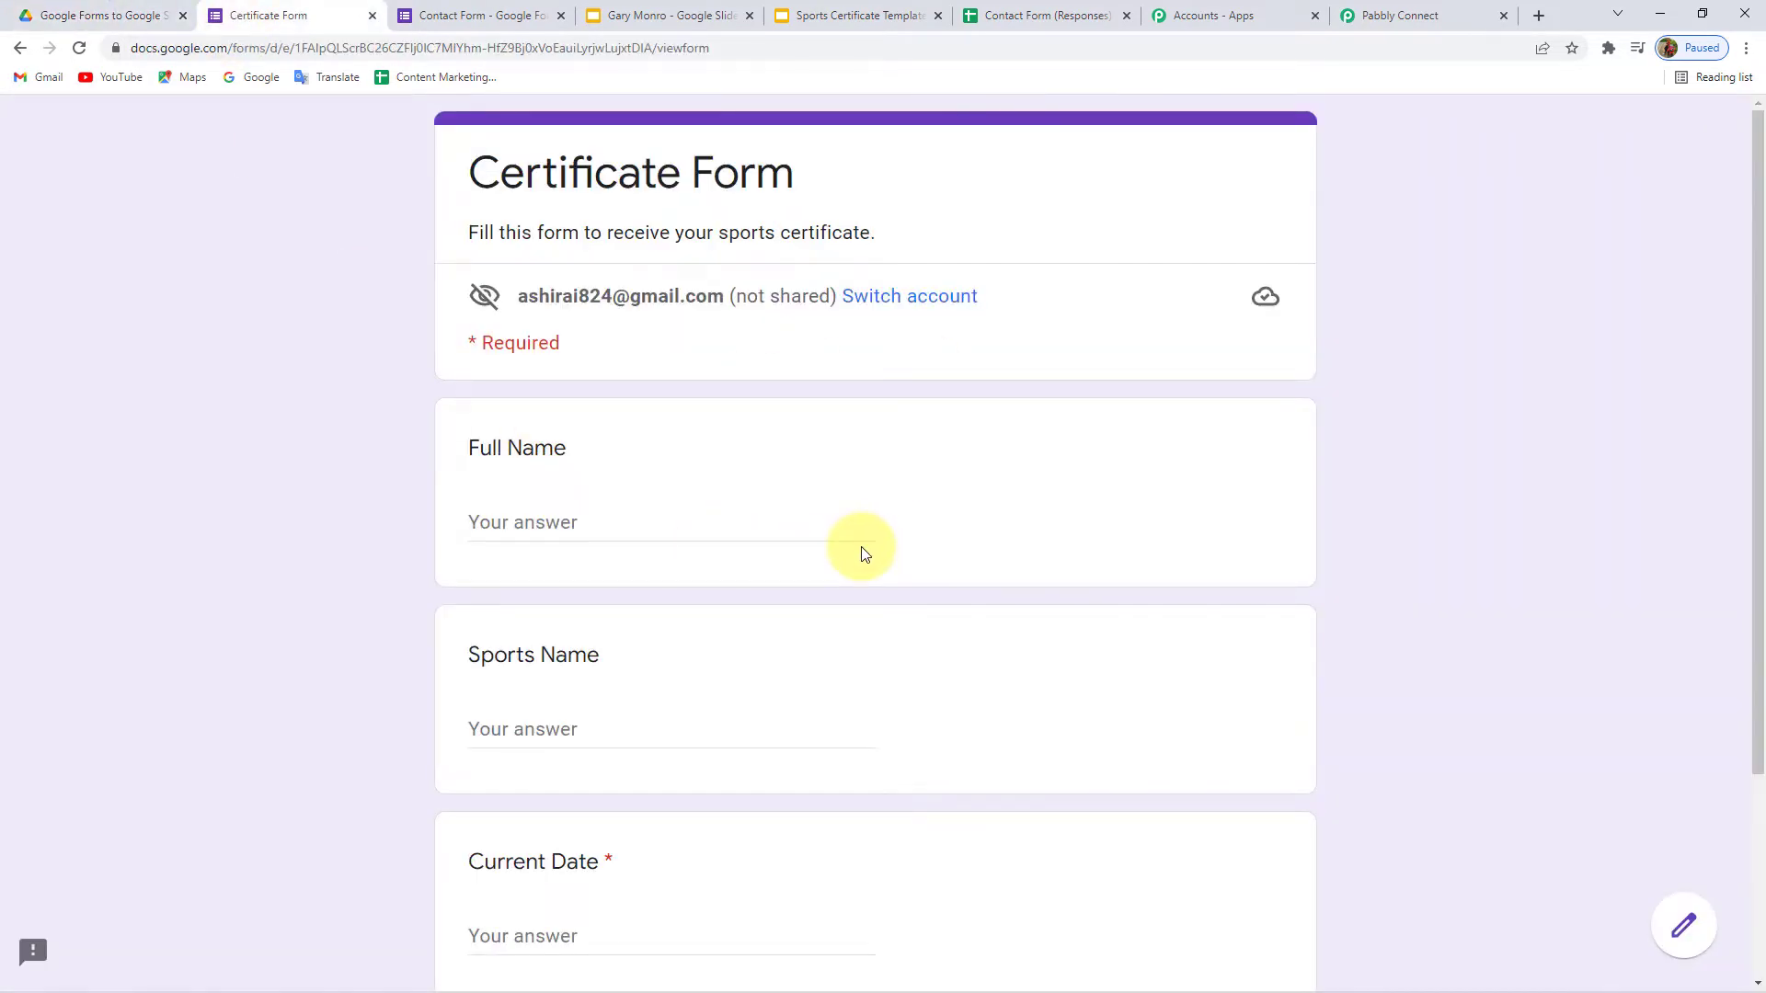
pyautogui.click(64, 15)
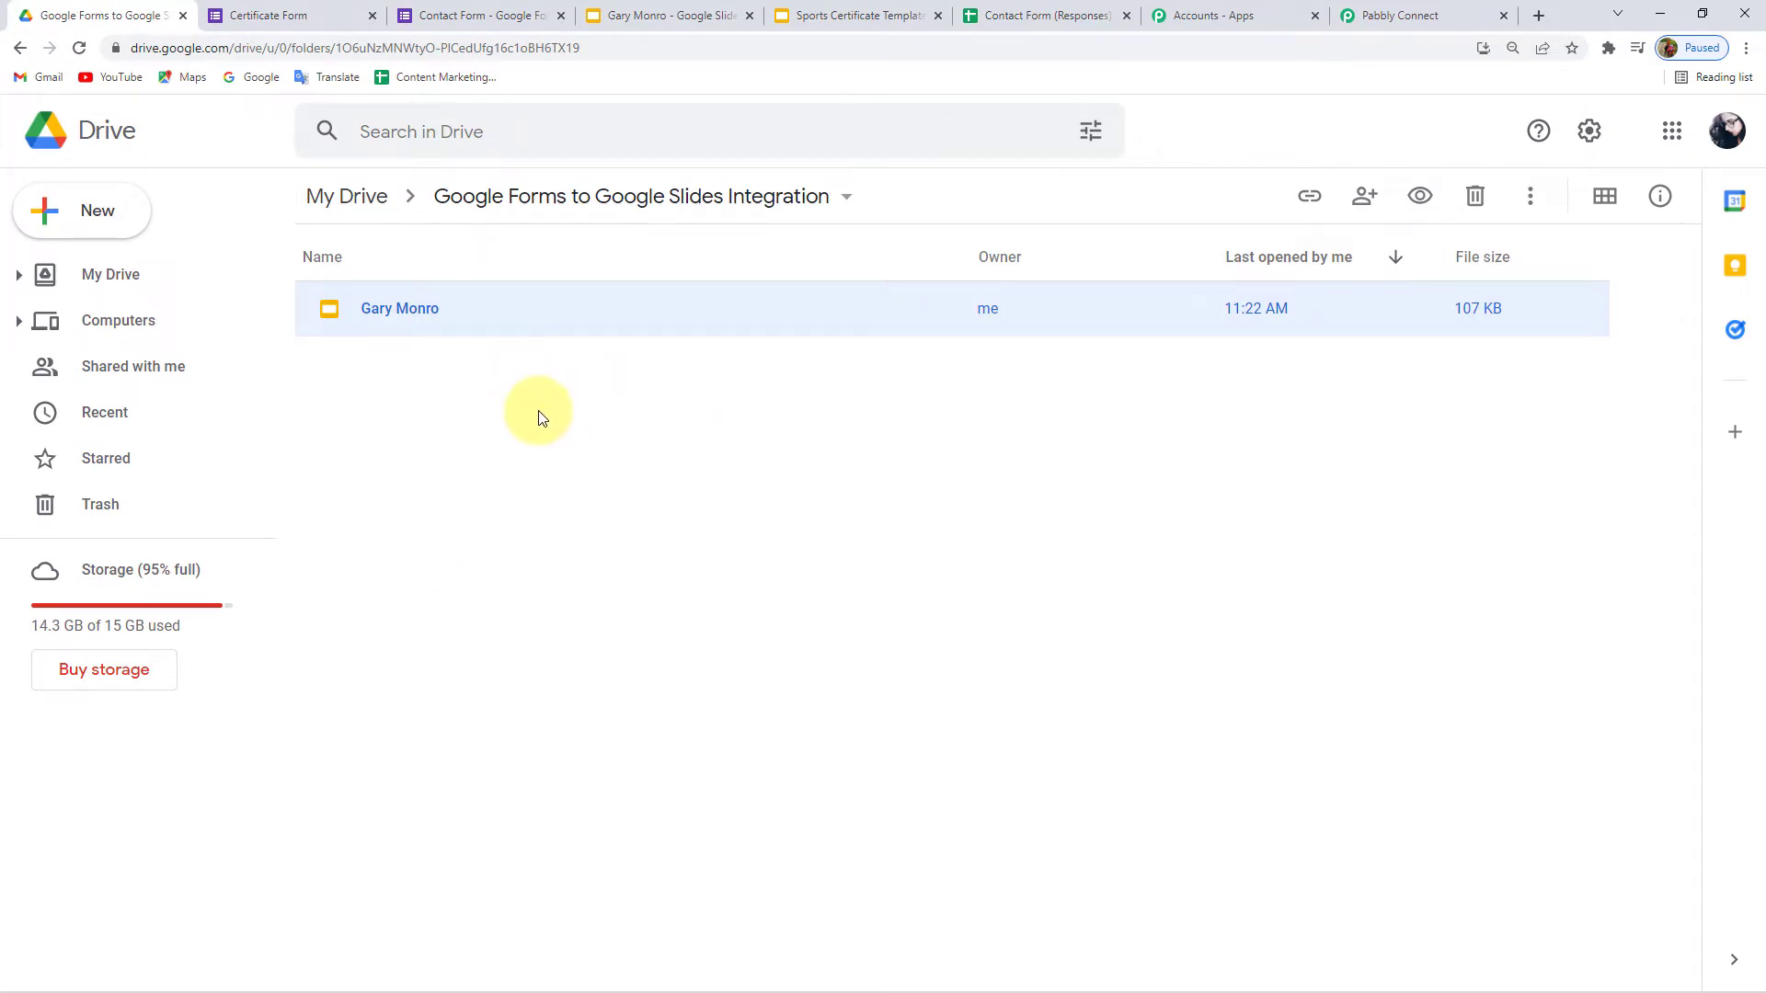
pyautogui.click(262, 15)
# - Submit the form with the respondent's full name, sport Cricket and date 5 Mar 2022
pyautogui.click(604, 521)
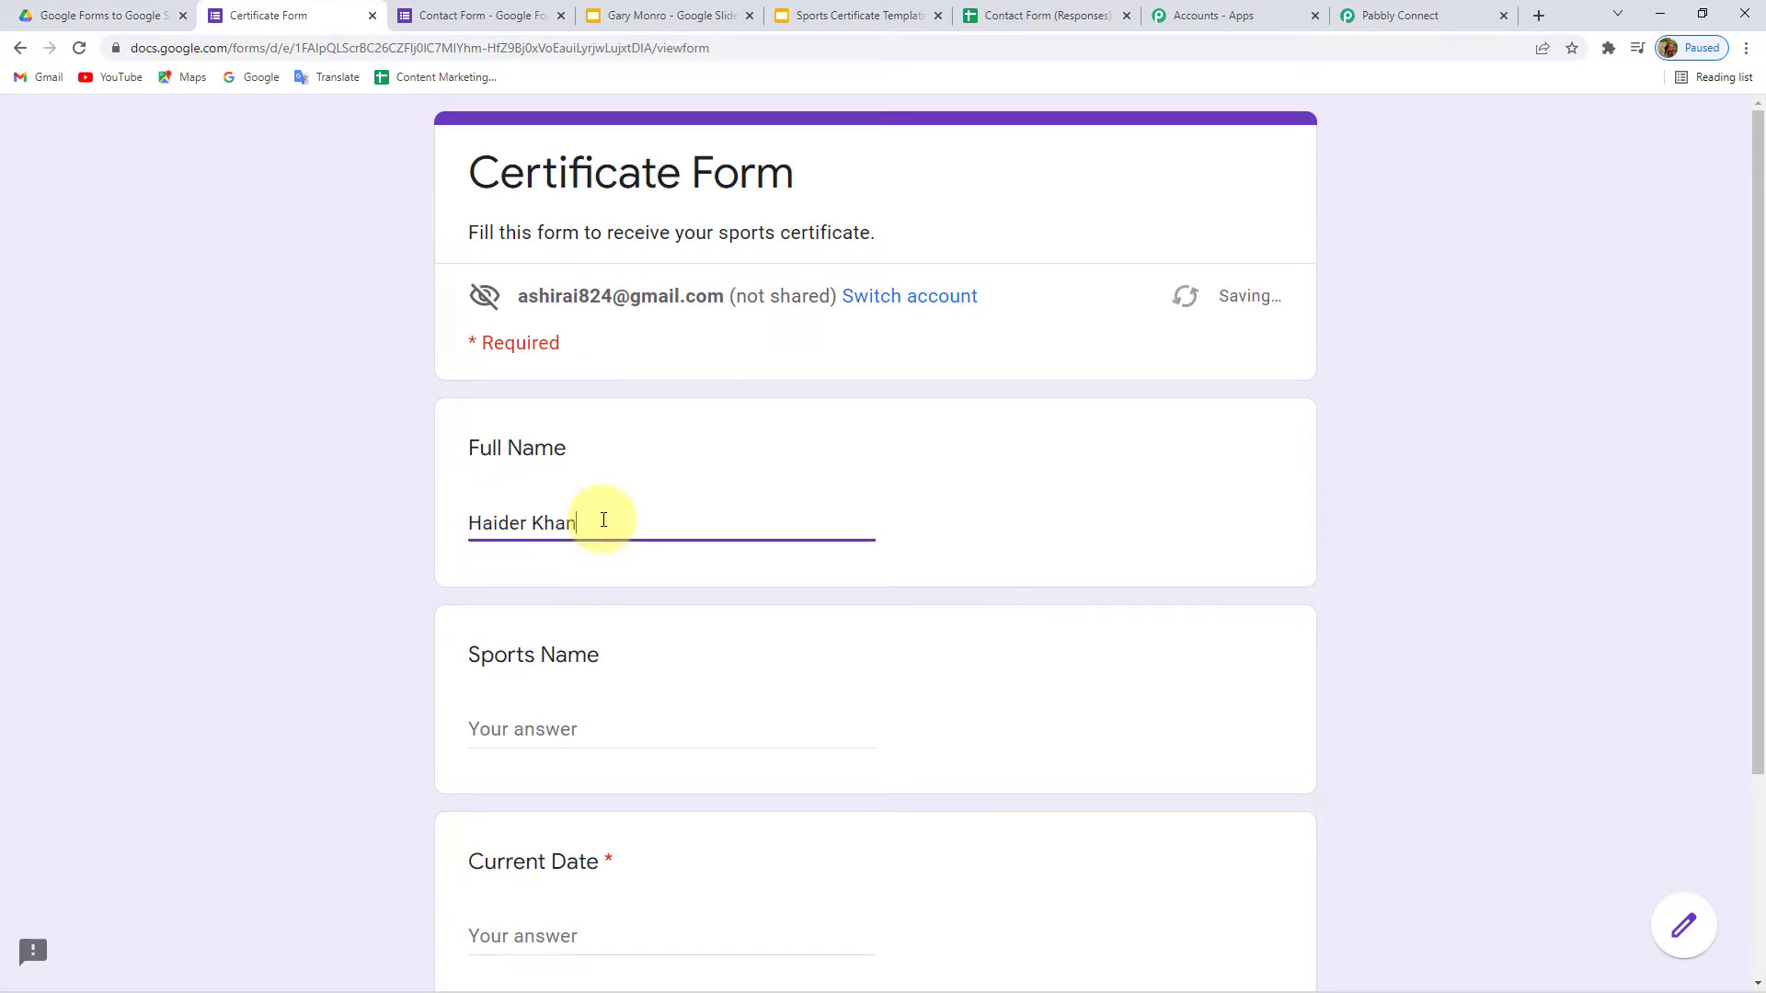
pyautogui.click(605, 721)
pyautogui.write('Cricket')
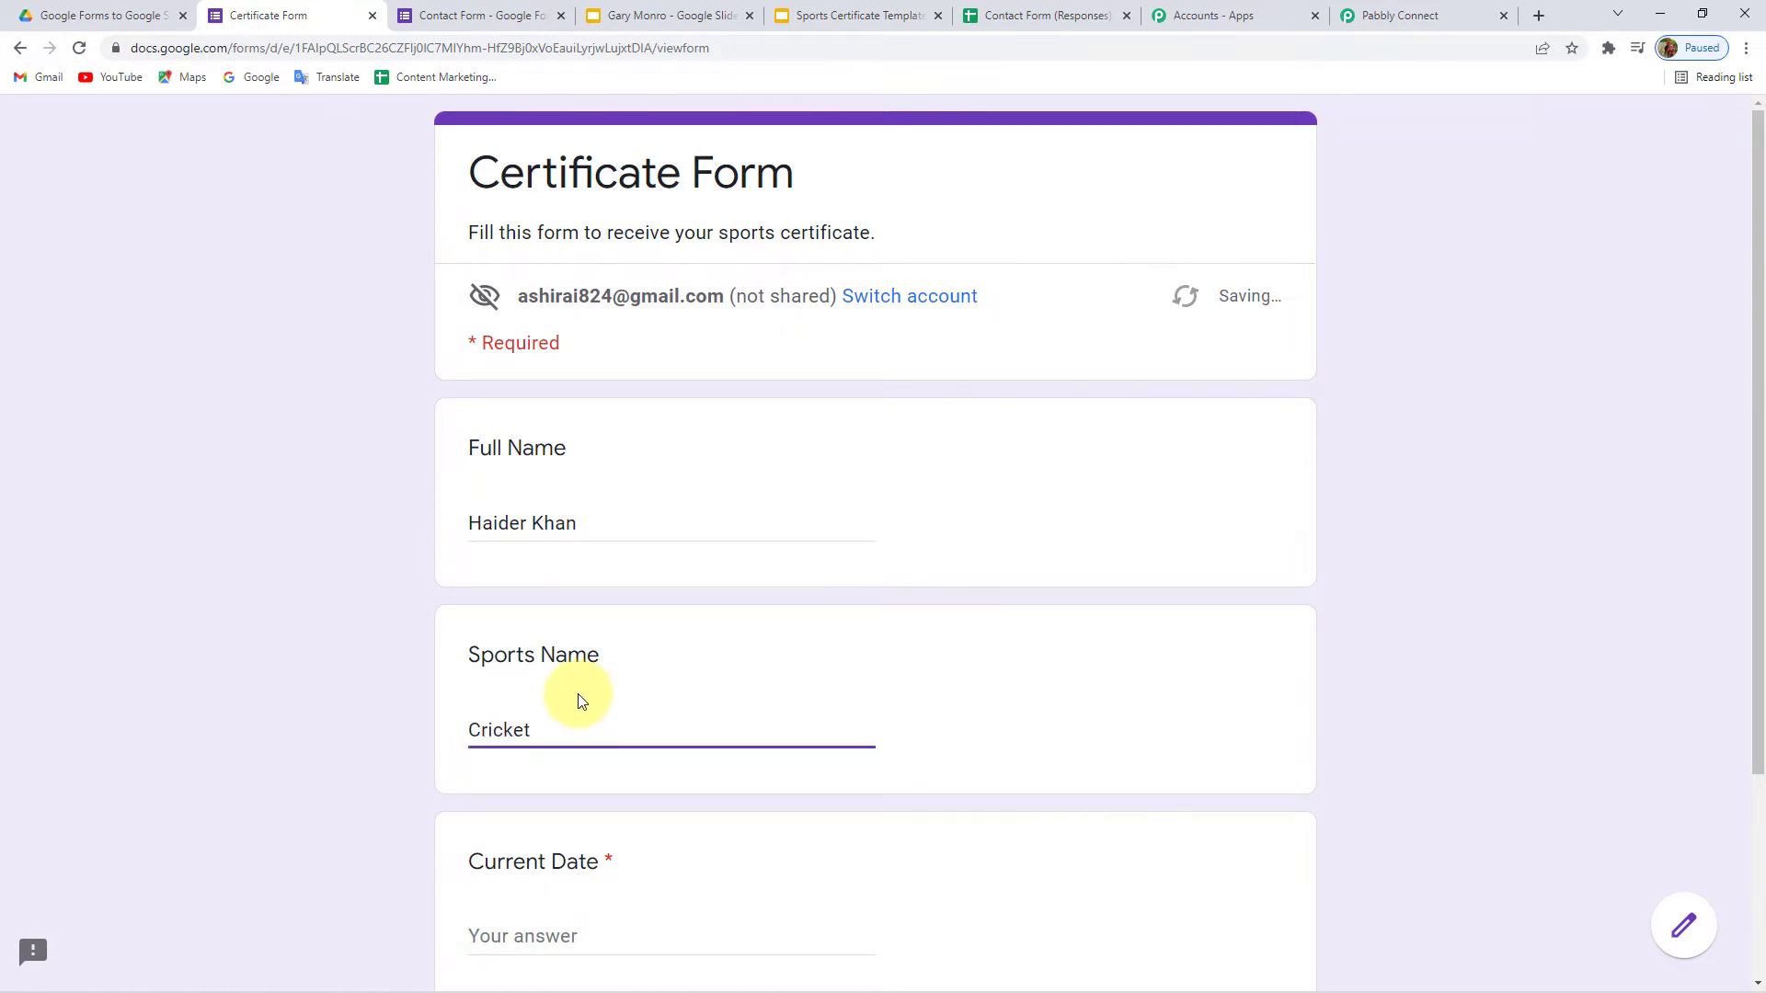
pyautogui.scroll(-3, 603, 690)
pyautogui.click(605, 649)
pyautogui.write('5 Mar 2022')
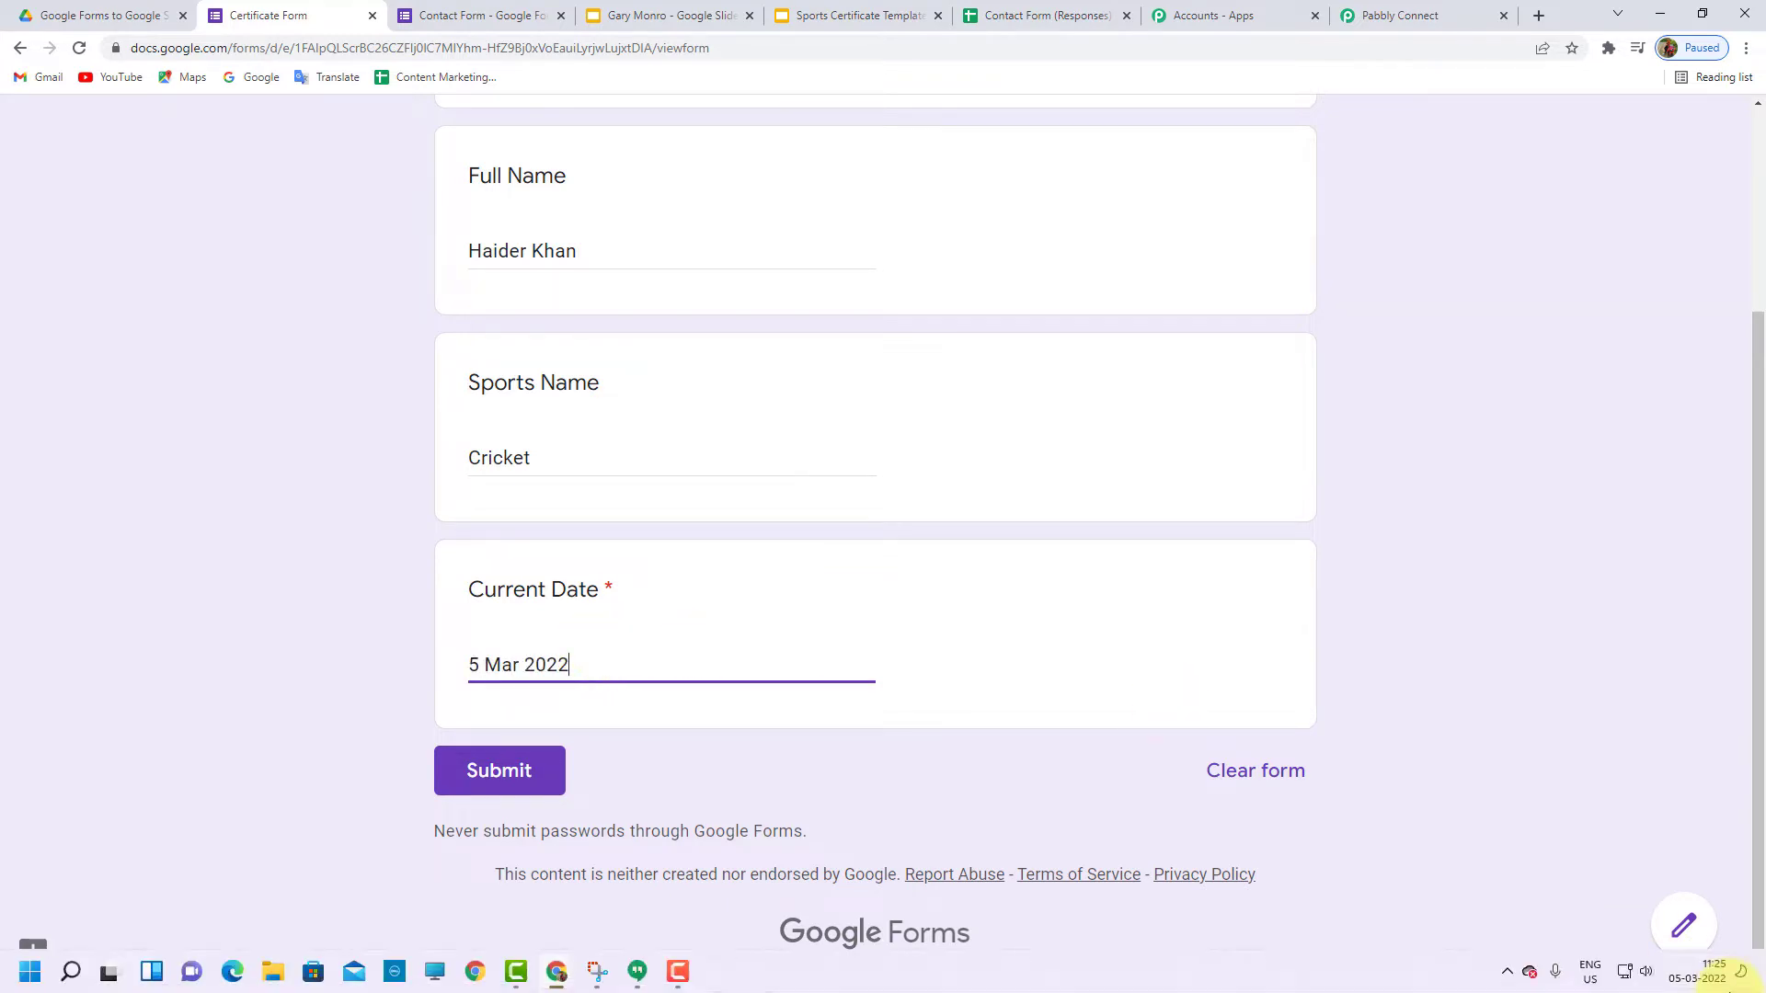
pyautogui.click(493, 771)
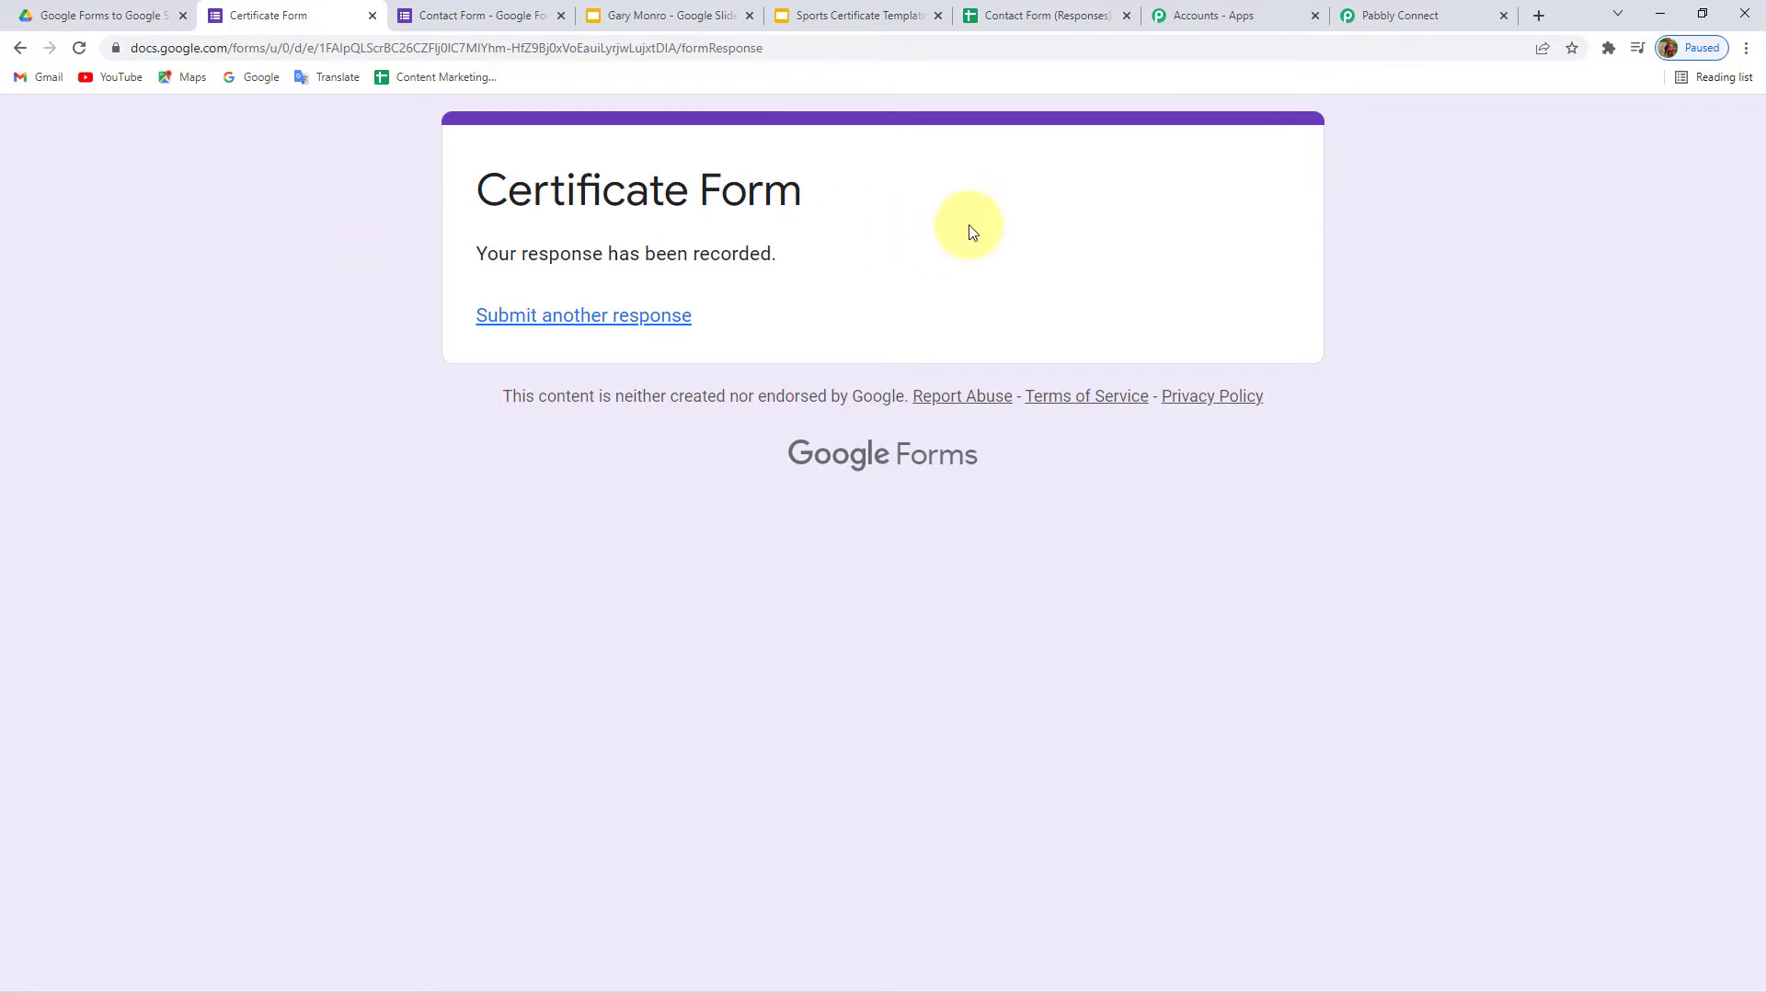
# - Open the new certificate presentation from Drive and inspect its 5 Mar 2022 date
pyautogui.click(106, 15)
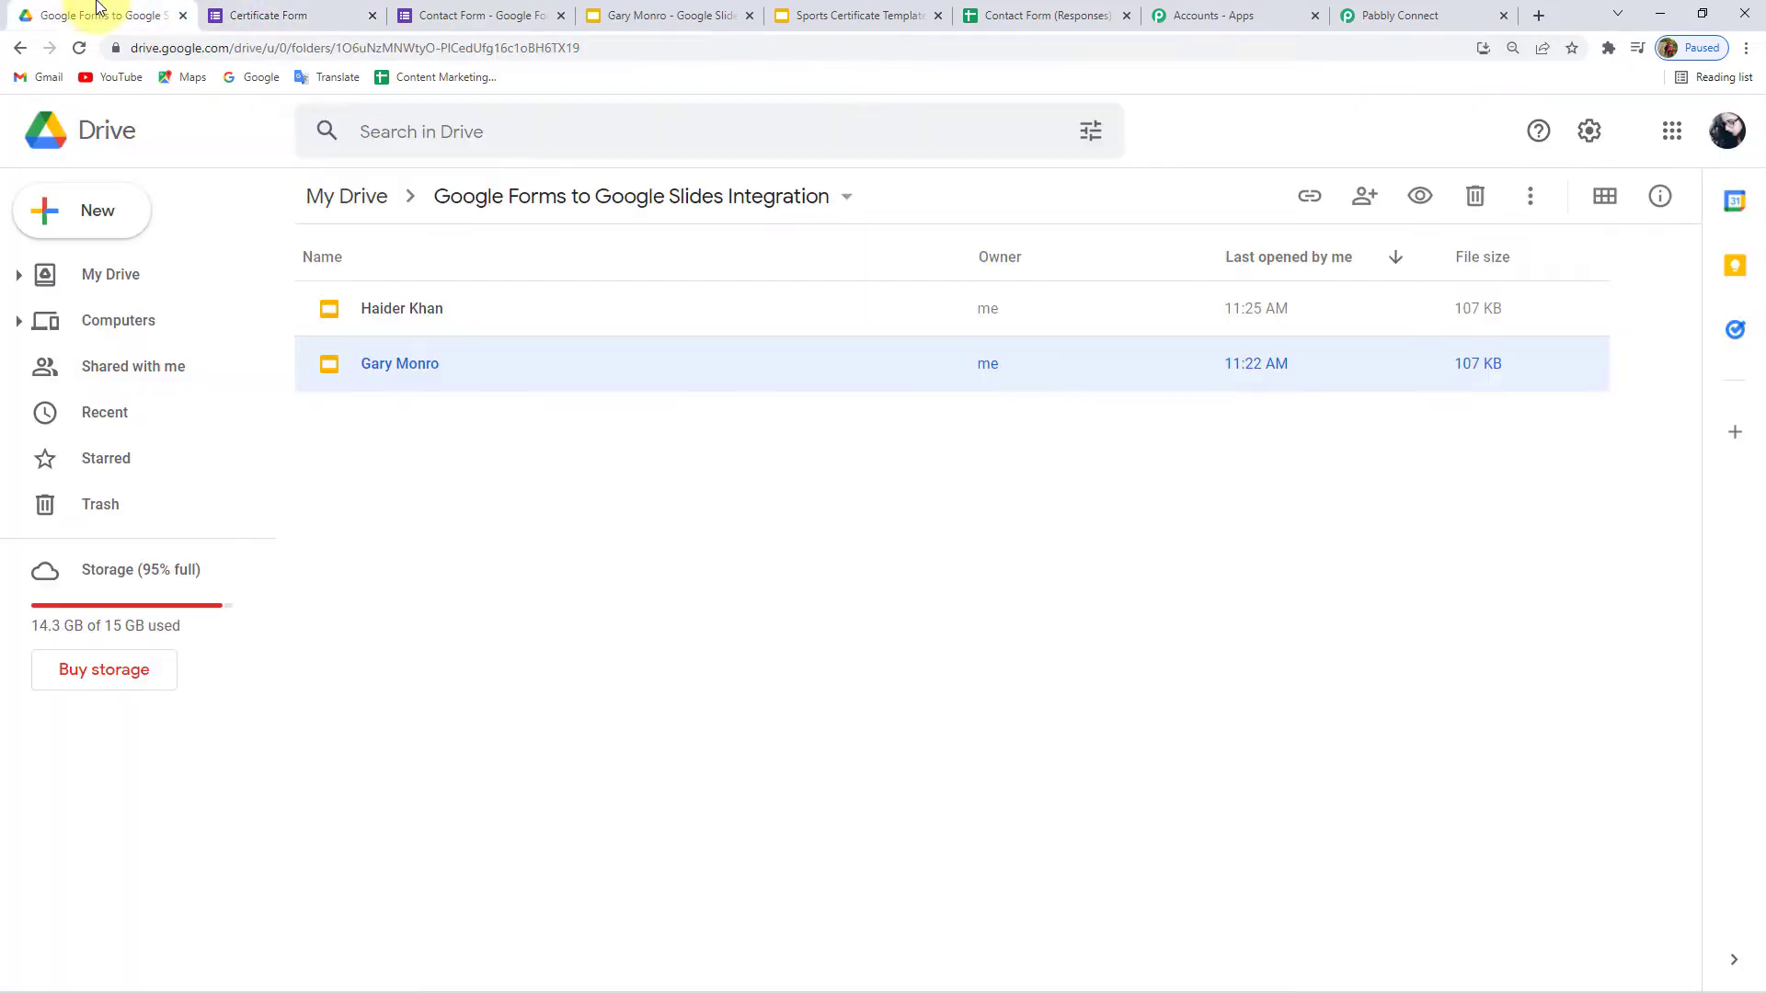
pyautogui.click(466, 477)
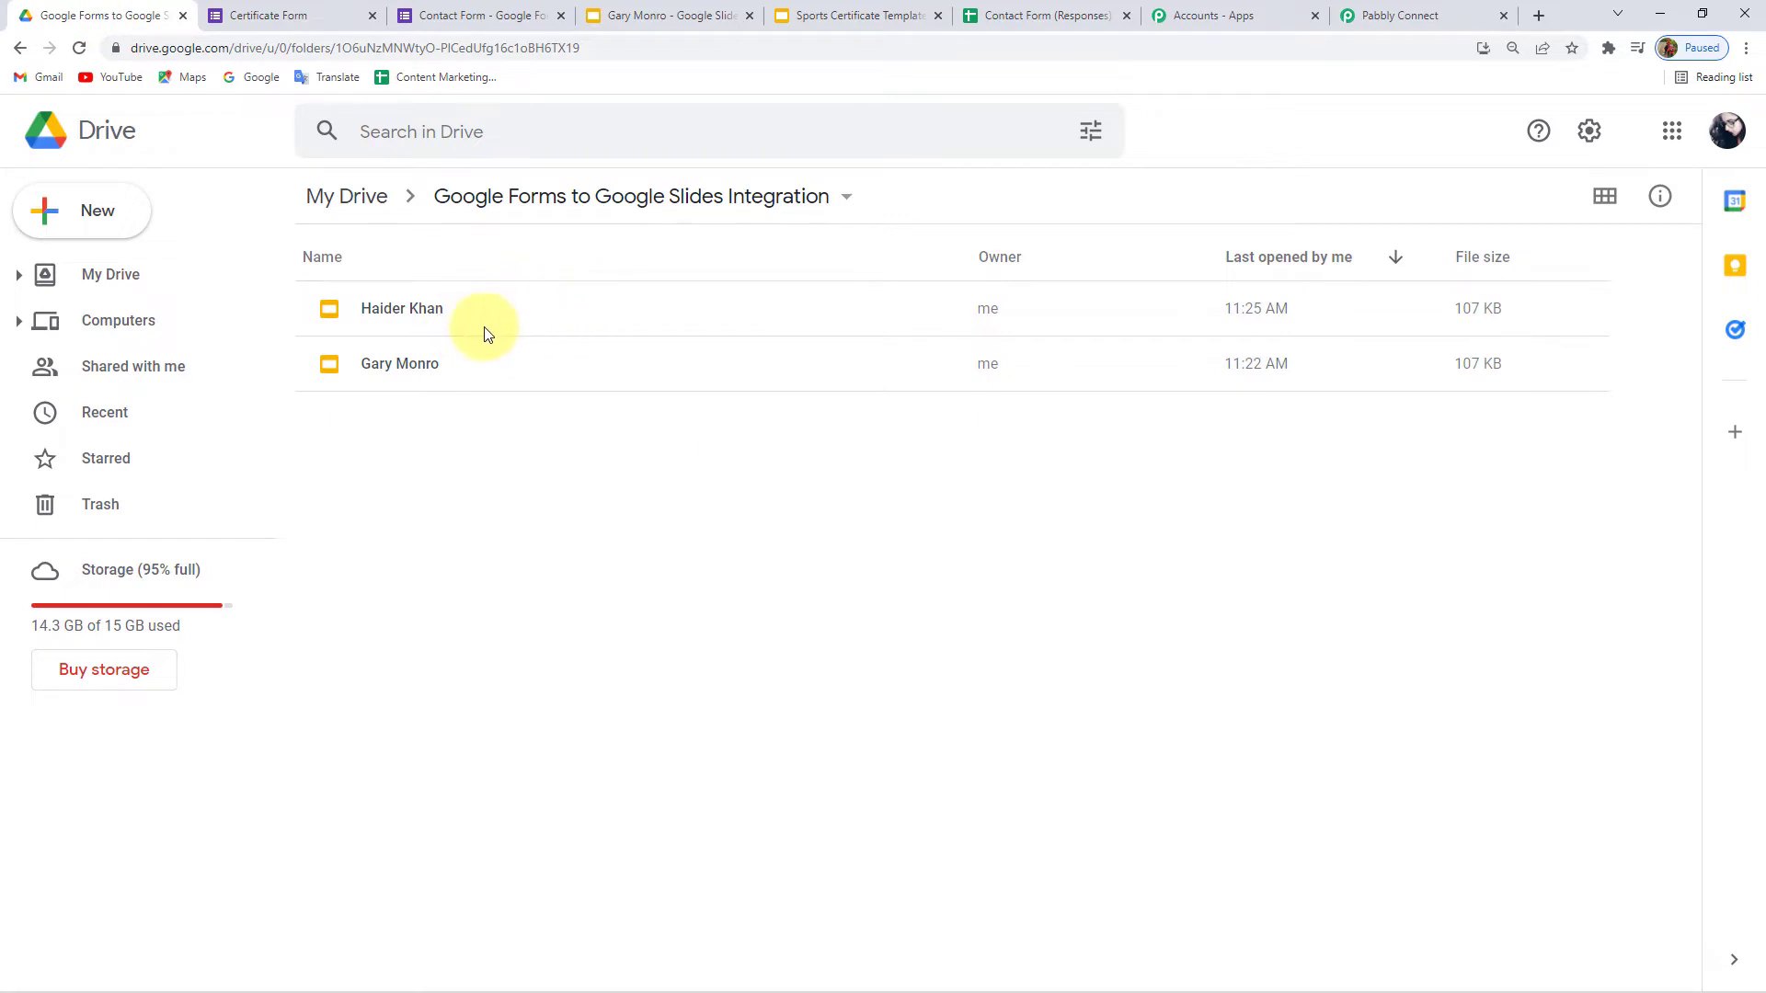
pyautogui.doubleClick(408, 308)
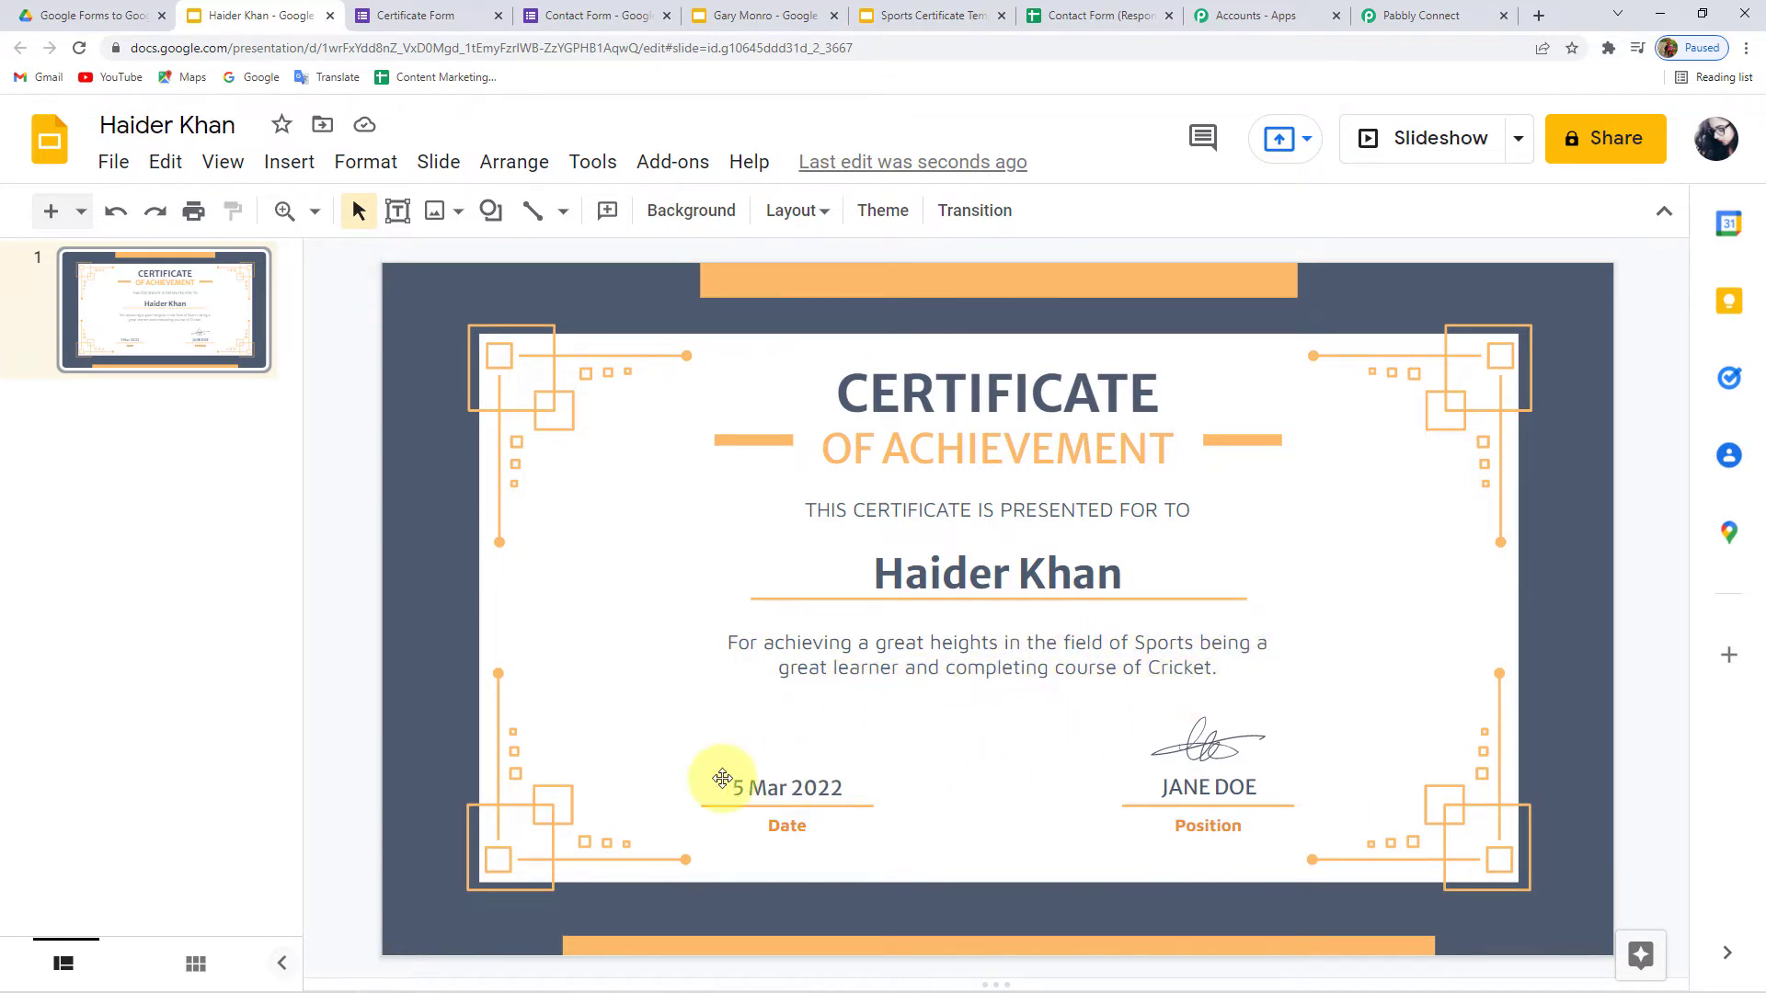
pyautogui.tripleClick(774, 791)
pyautogui.click(1099, 754)
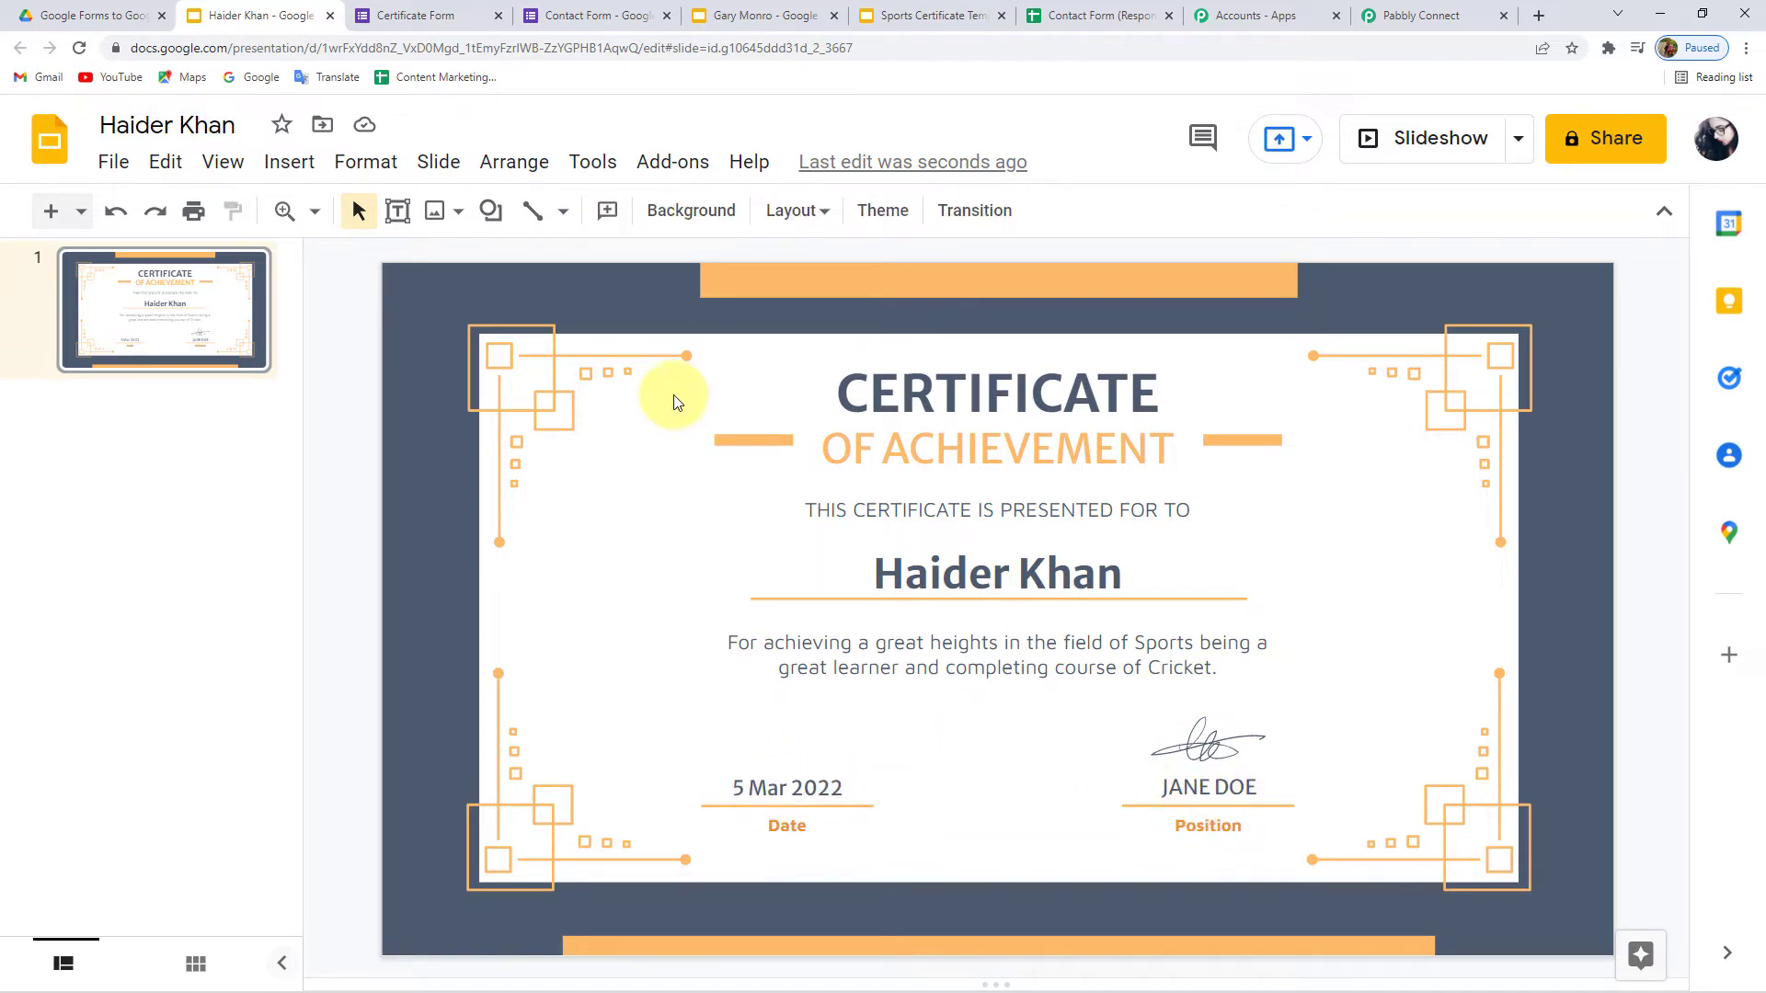
pyautogui.click(444, 16)
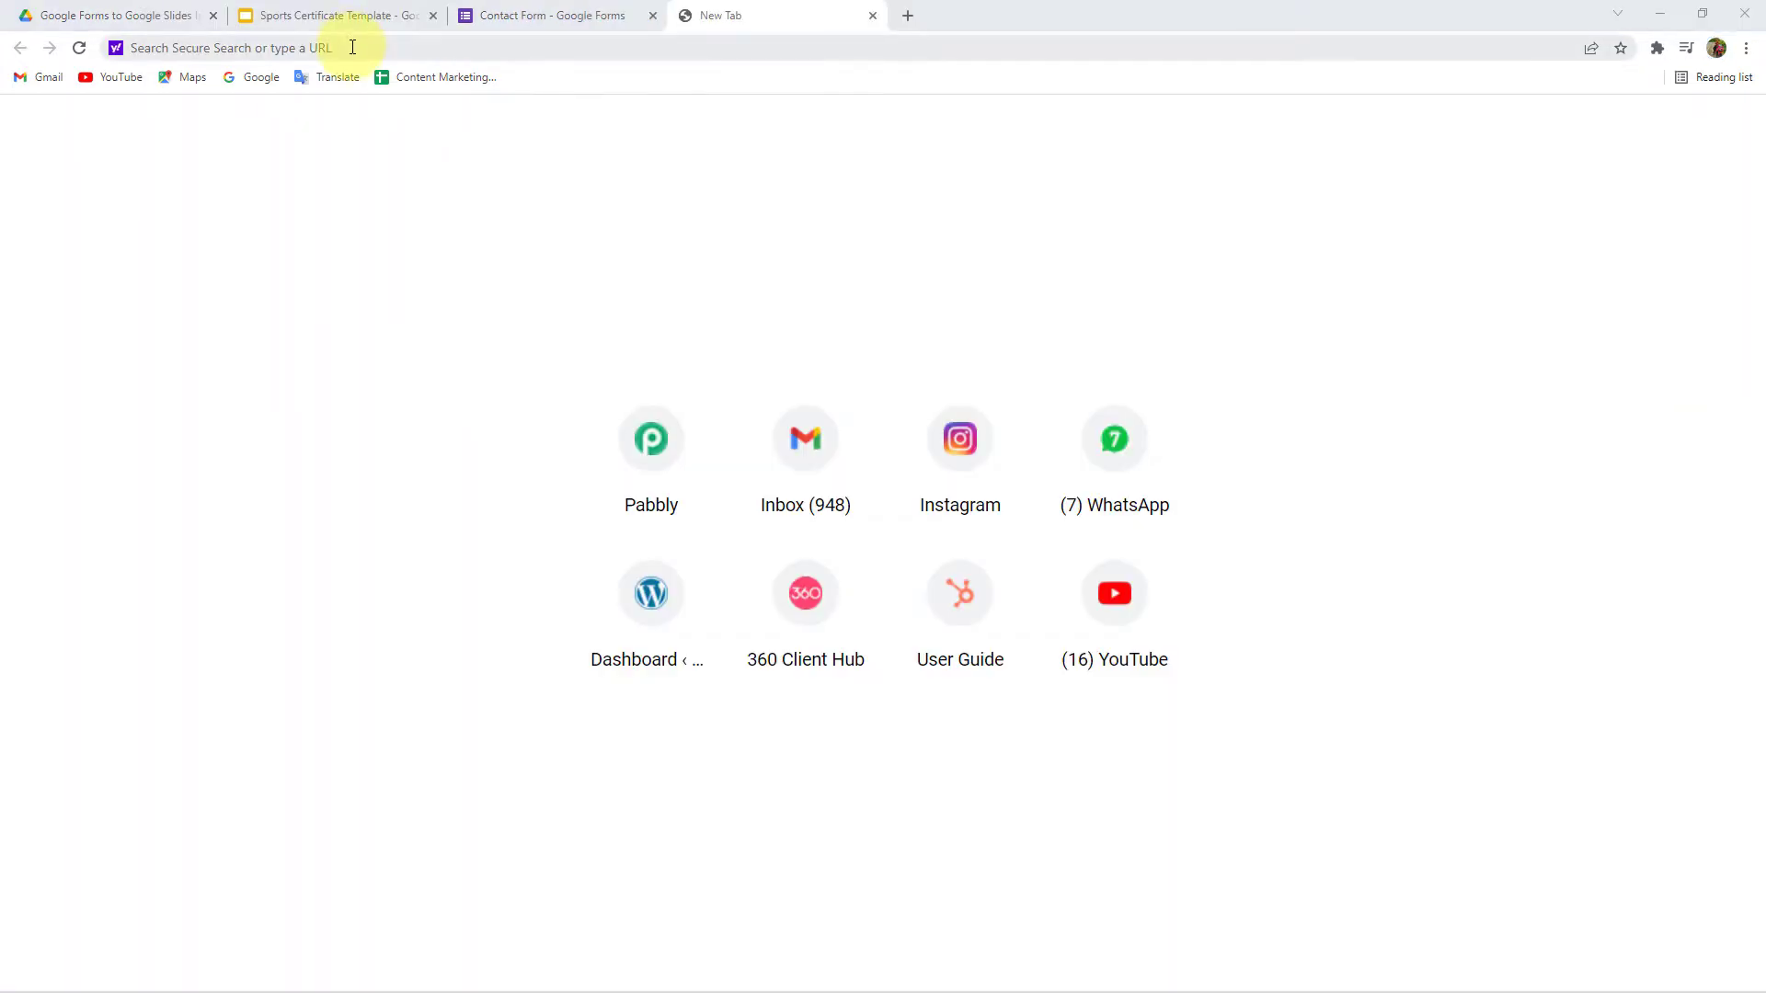
# - Go to pabbly.com, sign in, and launch Pabbly Connect from All Apps
pyautogui.click(353, 47)
pyautogui.write('pabbly.com')
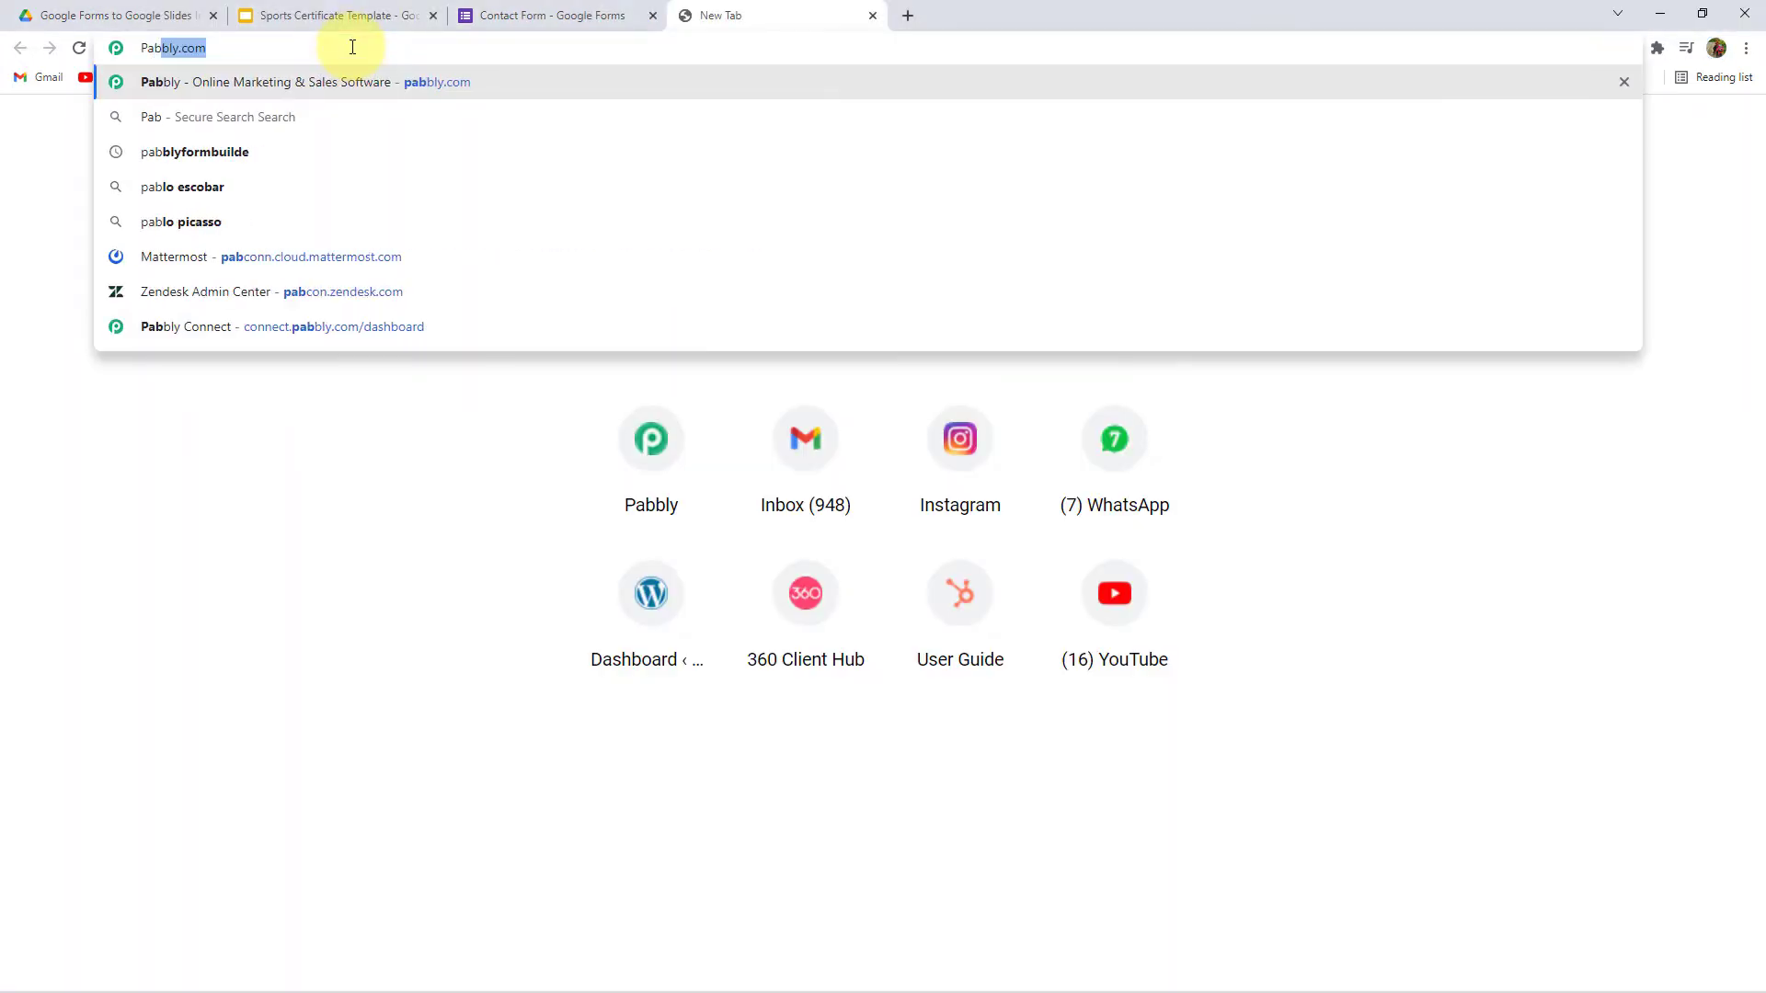
pyautogui.press('Return')
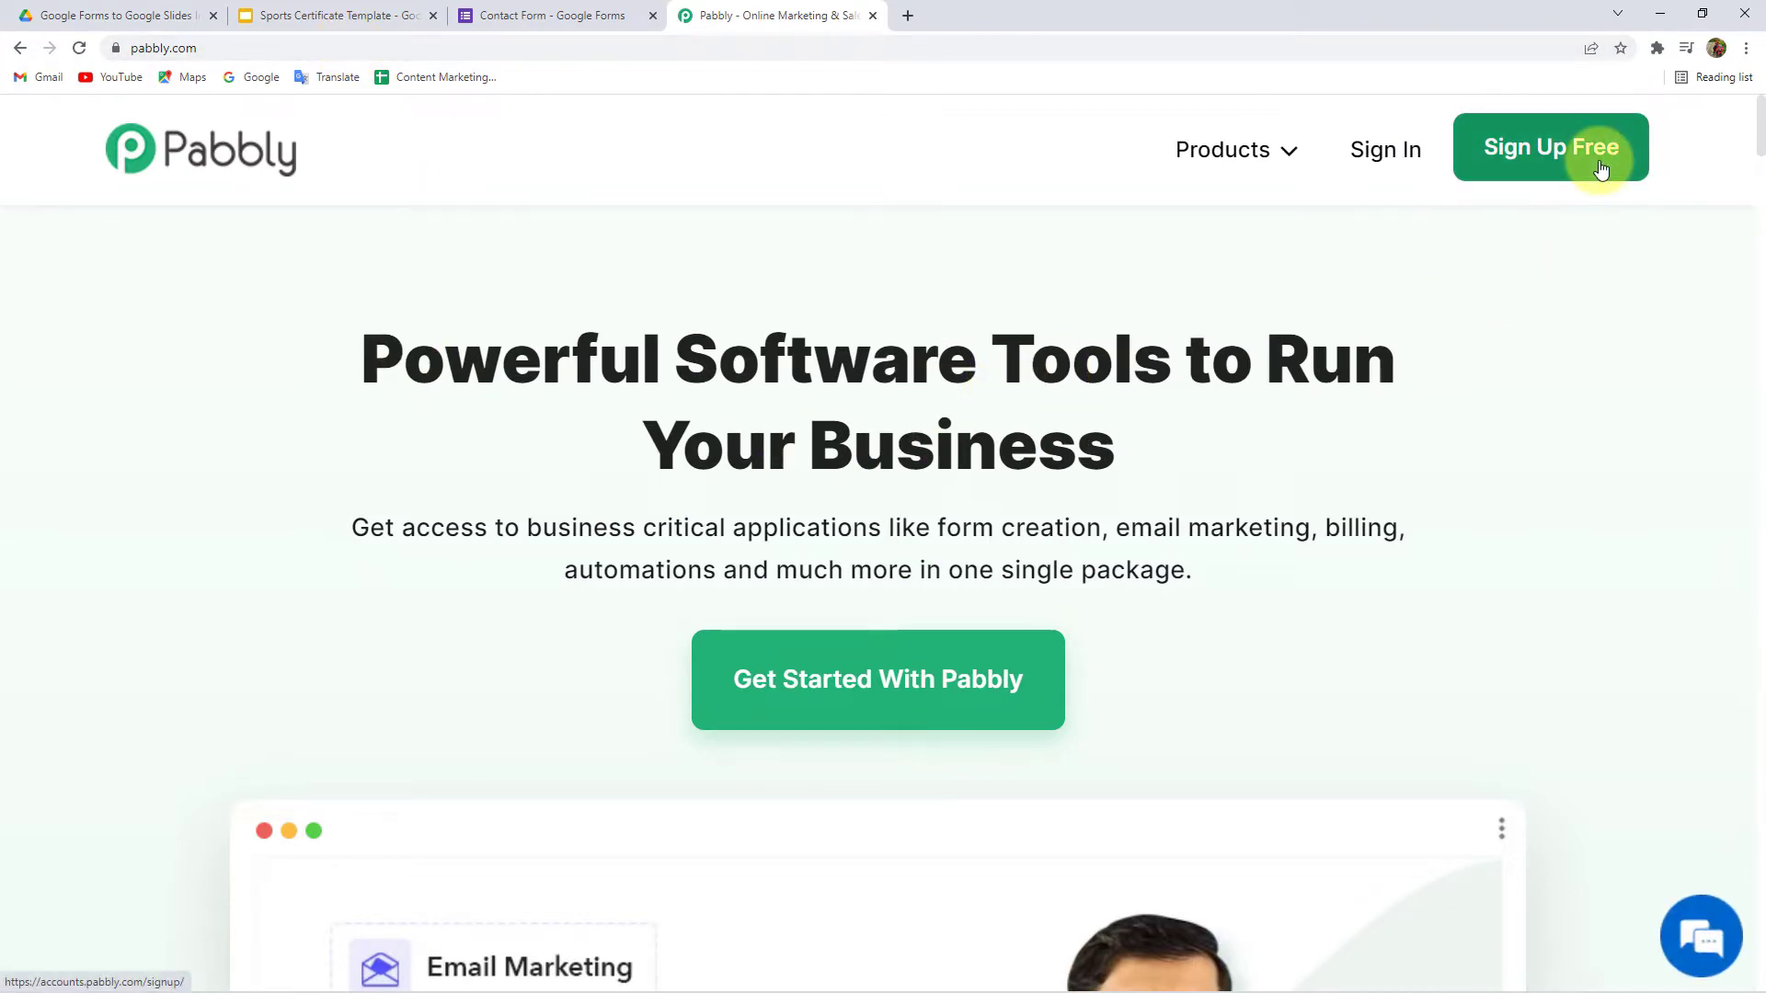
pyautogui.click(1371, 161)
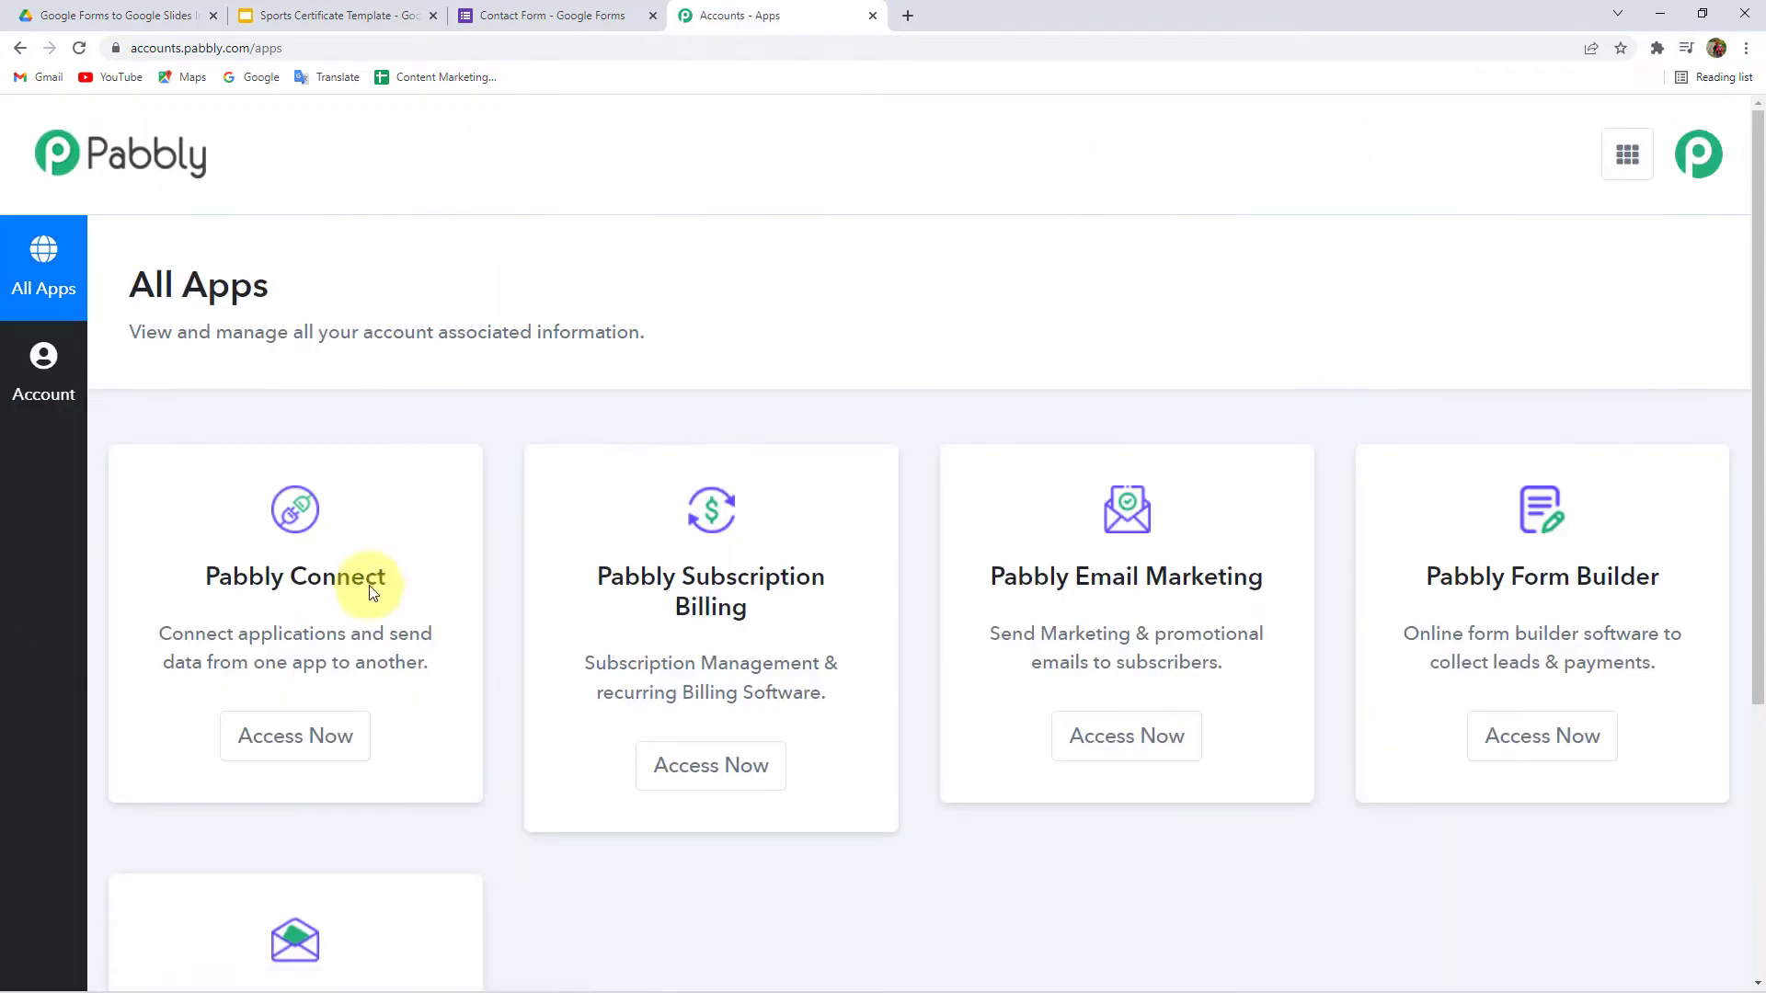
pyautogui.tripleClick(242, 587)
pyautogui.click(262, 736)
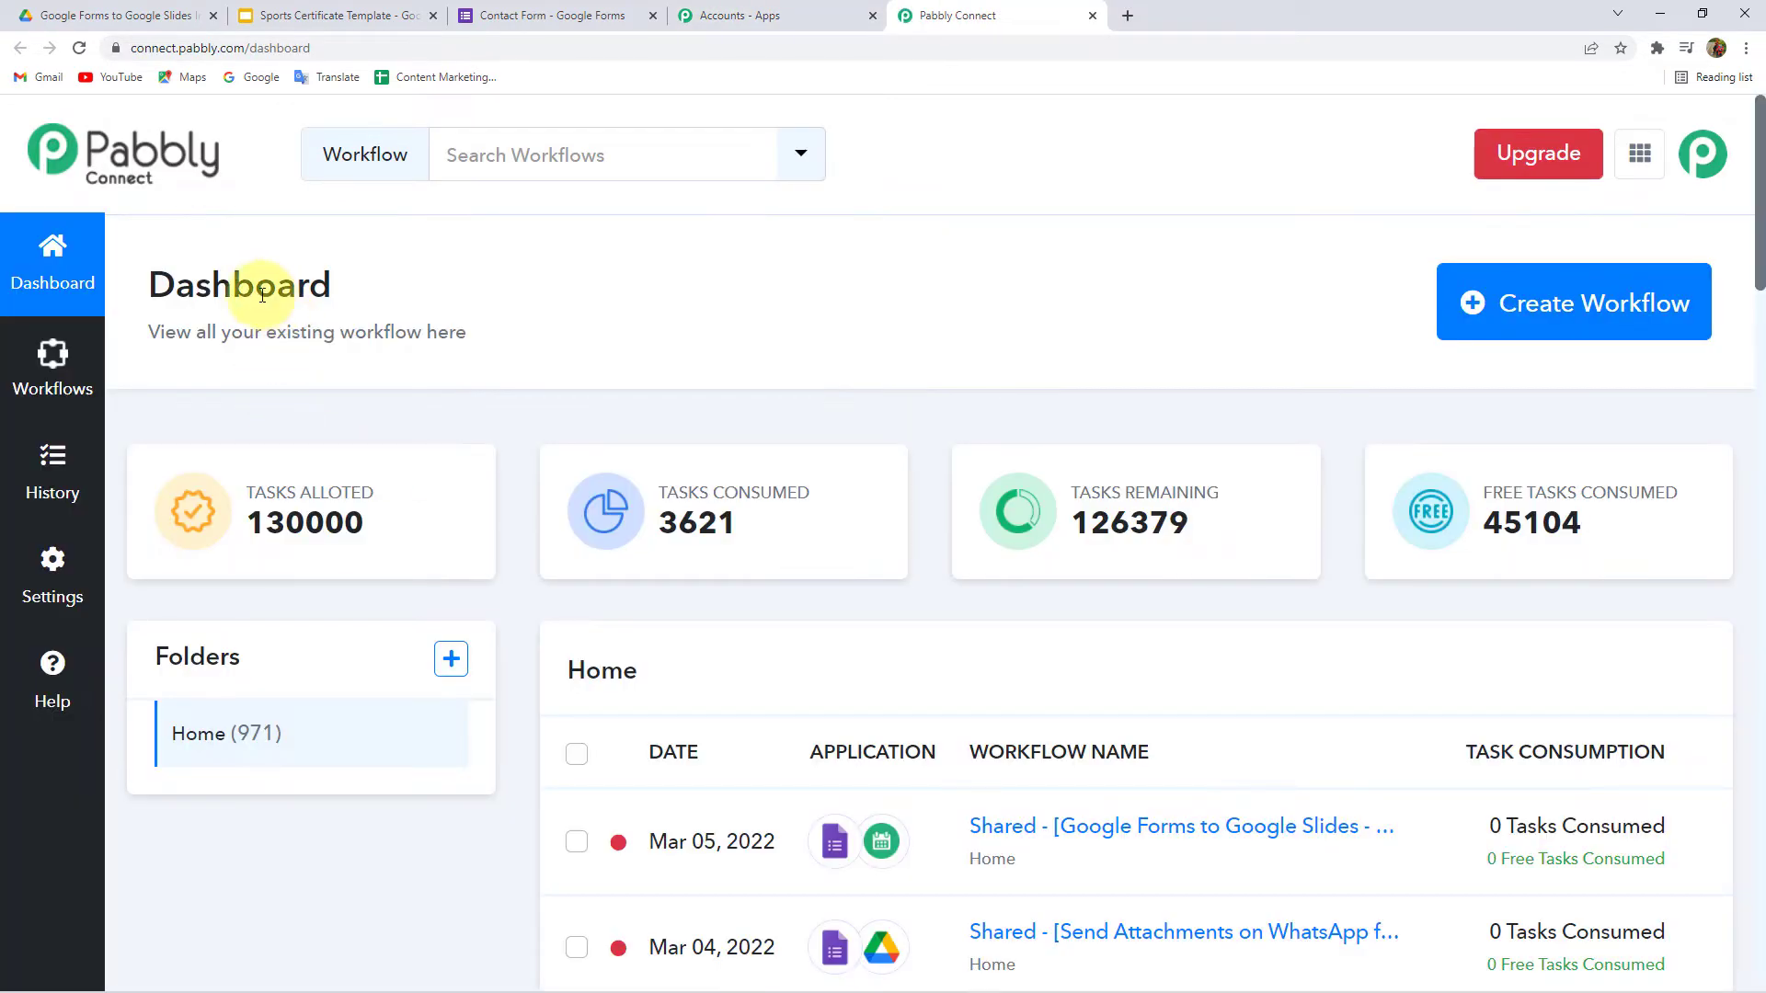
# - Create a new workflow named 'Google Forms to Google Slides'
pyautogui.doubleClick(262, 295)
pyautogui.click(671, 276)
pyautogui.click(1598, 329)
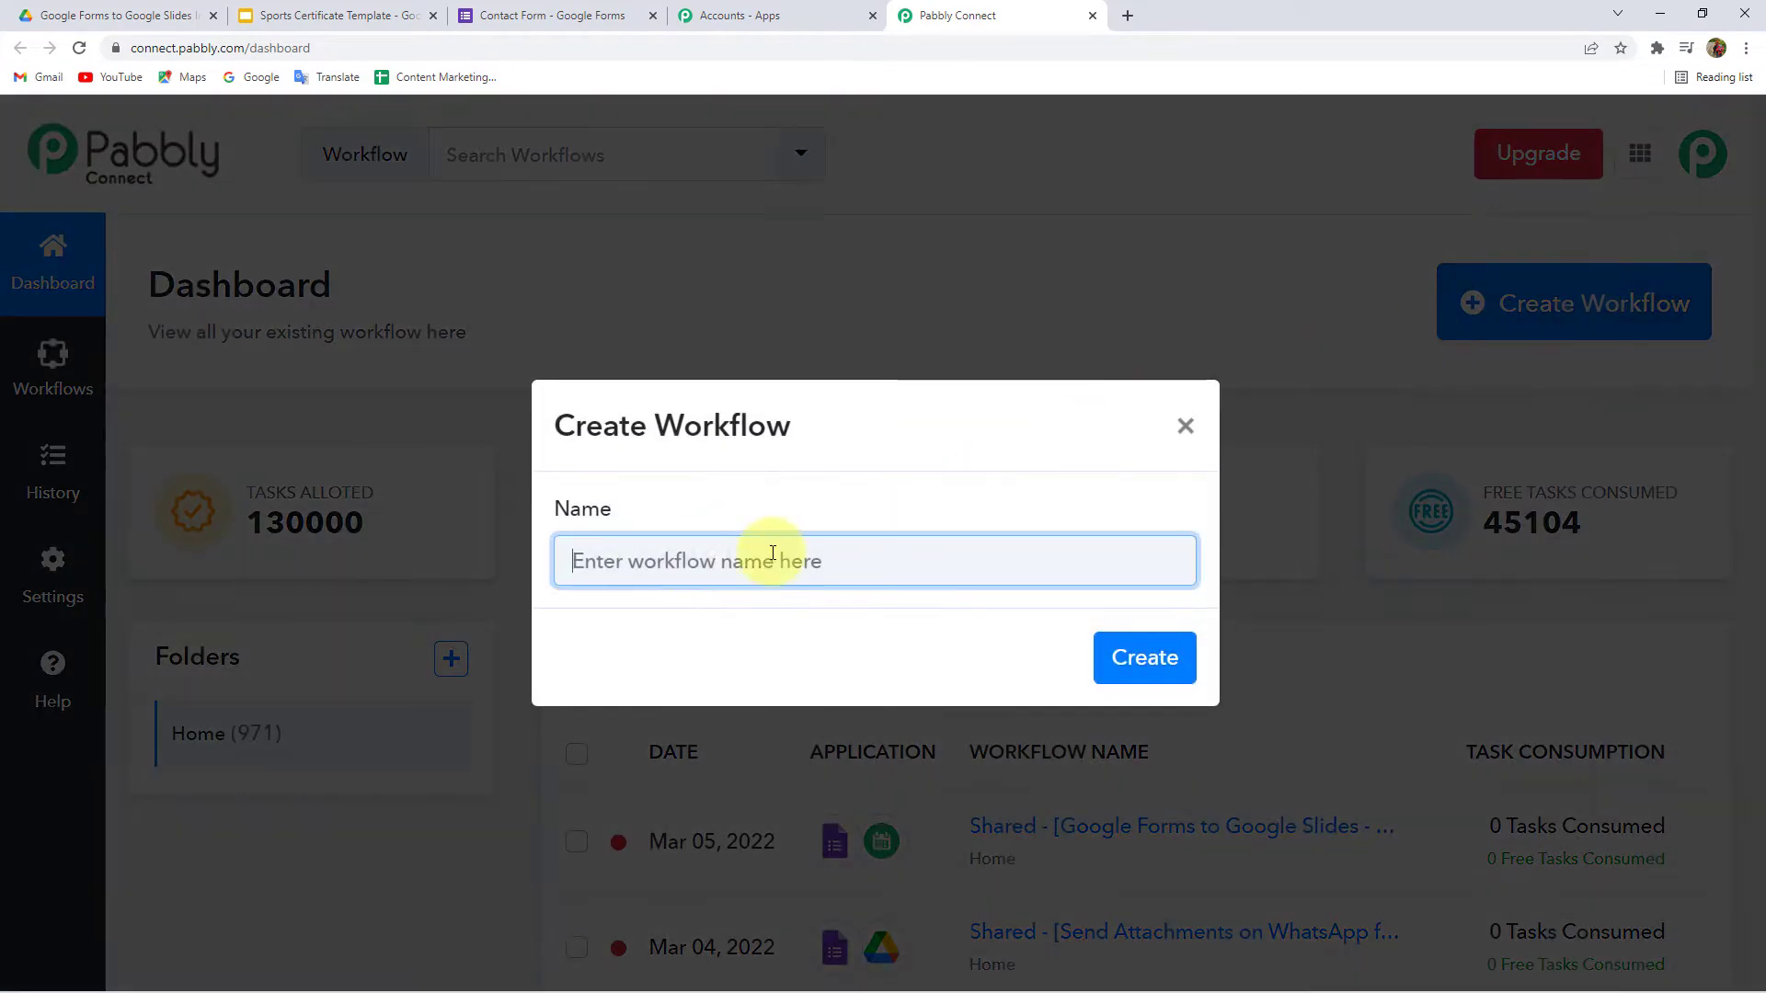
pyautogui.click(721, 546)
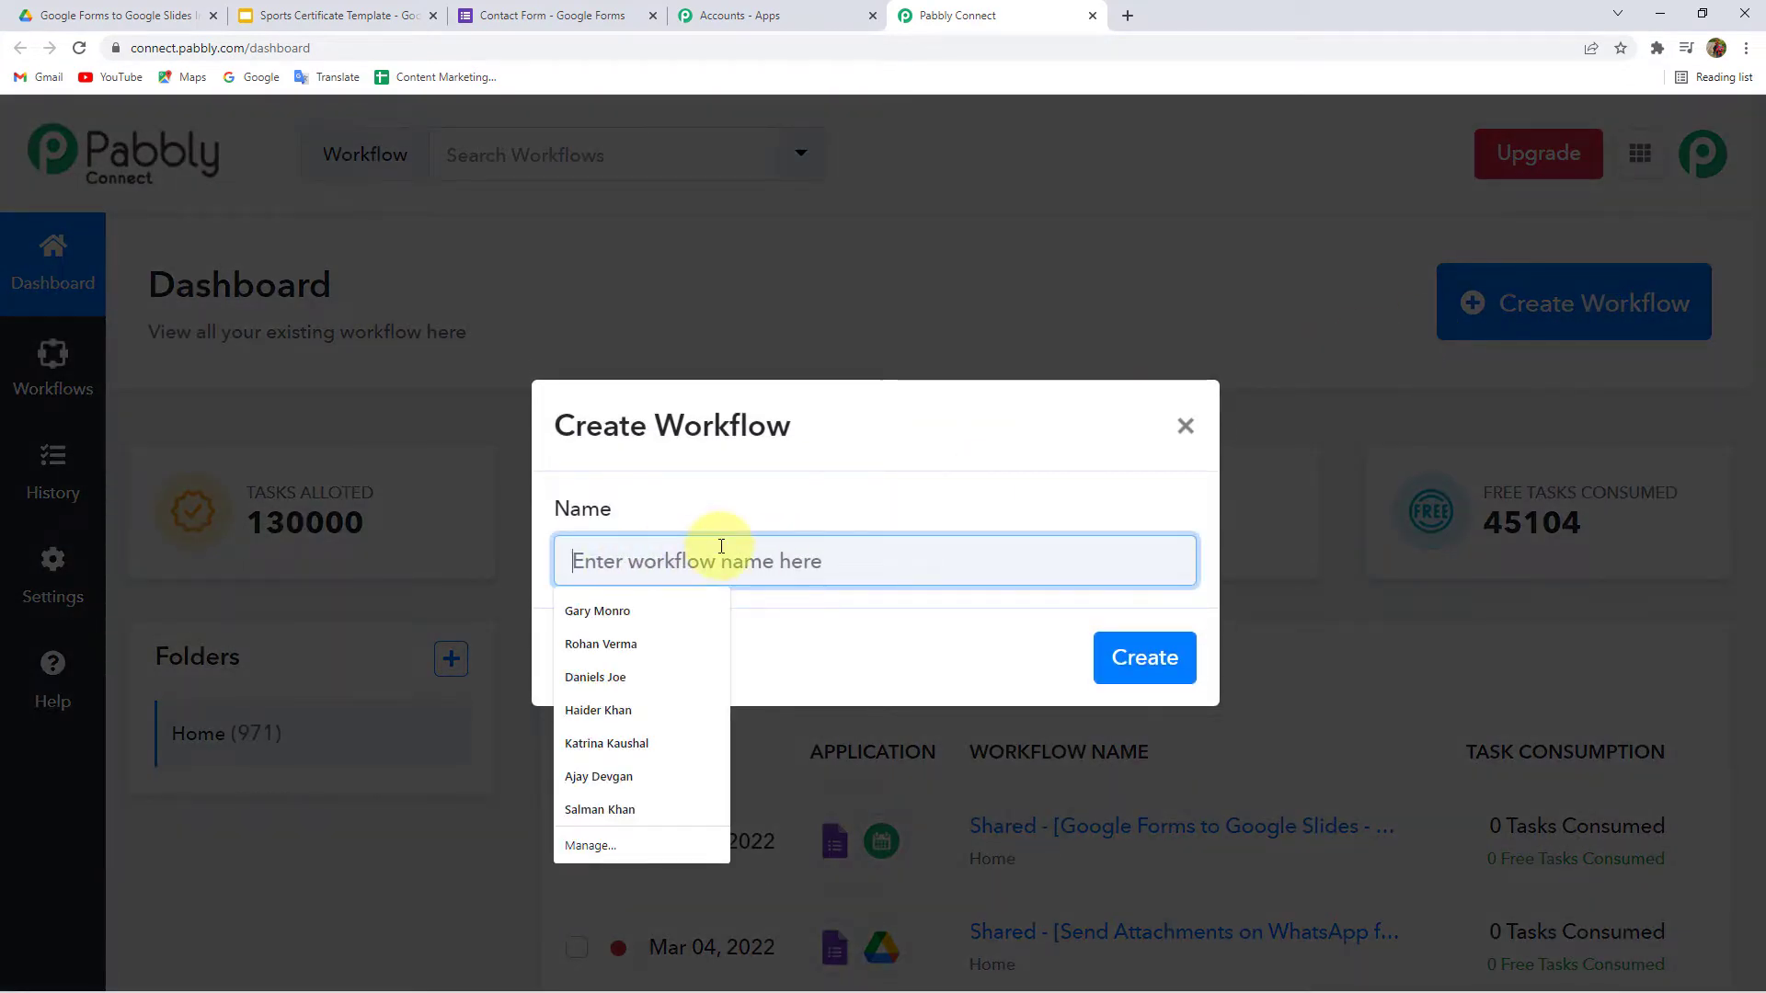
pyautogui.write('Go')
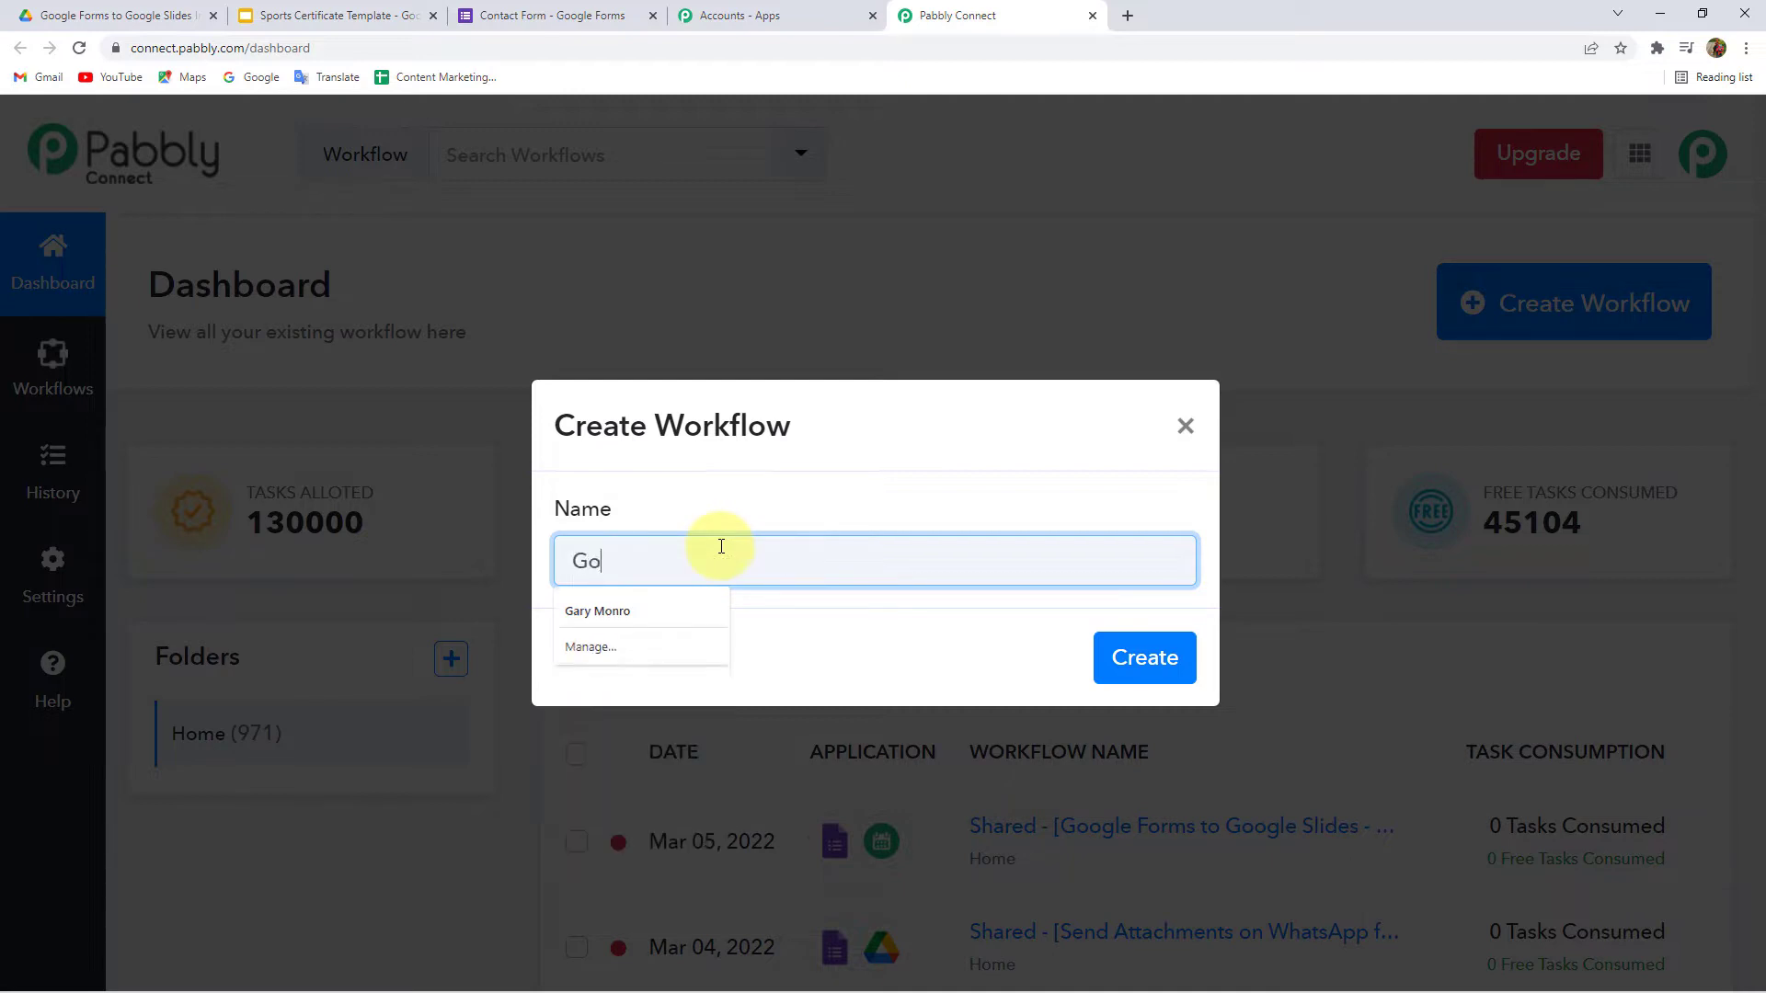
pyautogui.write('ogle Forms to Google')
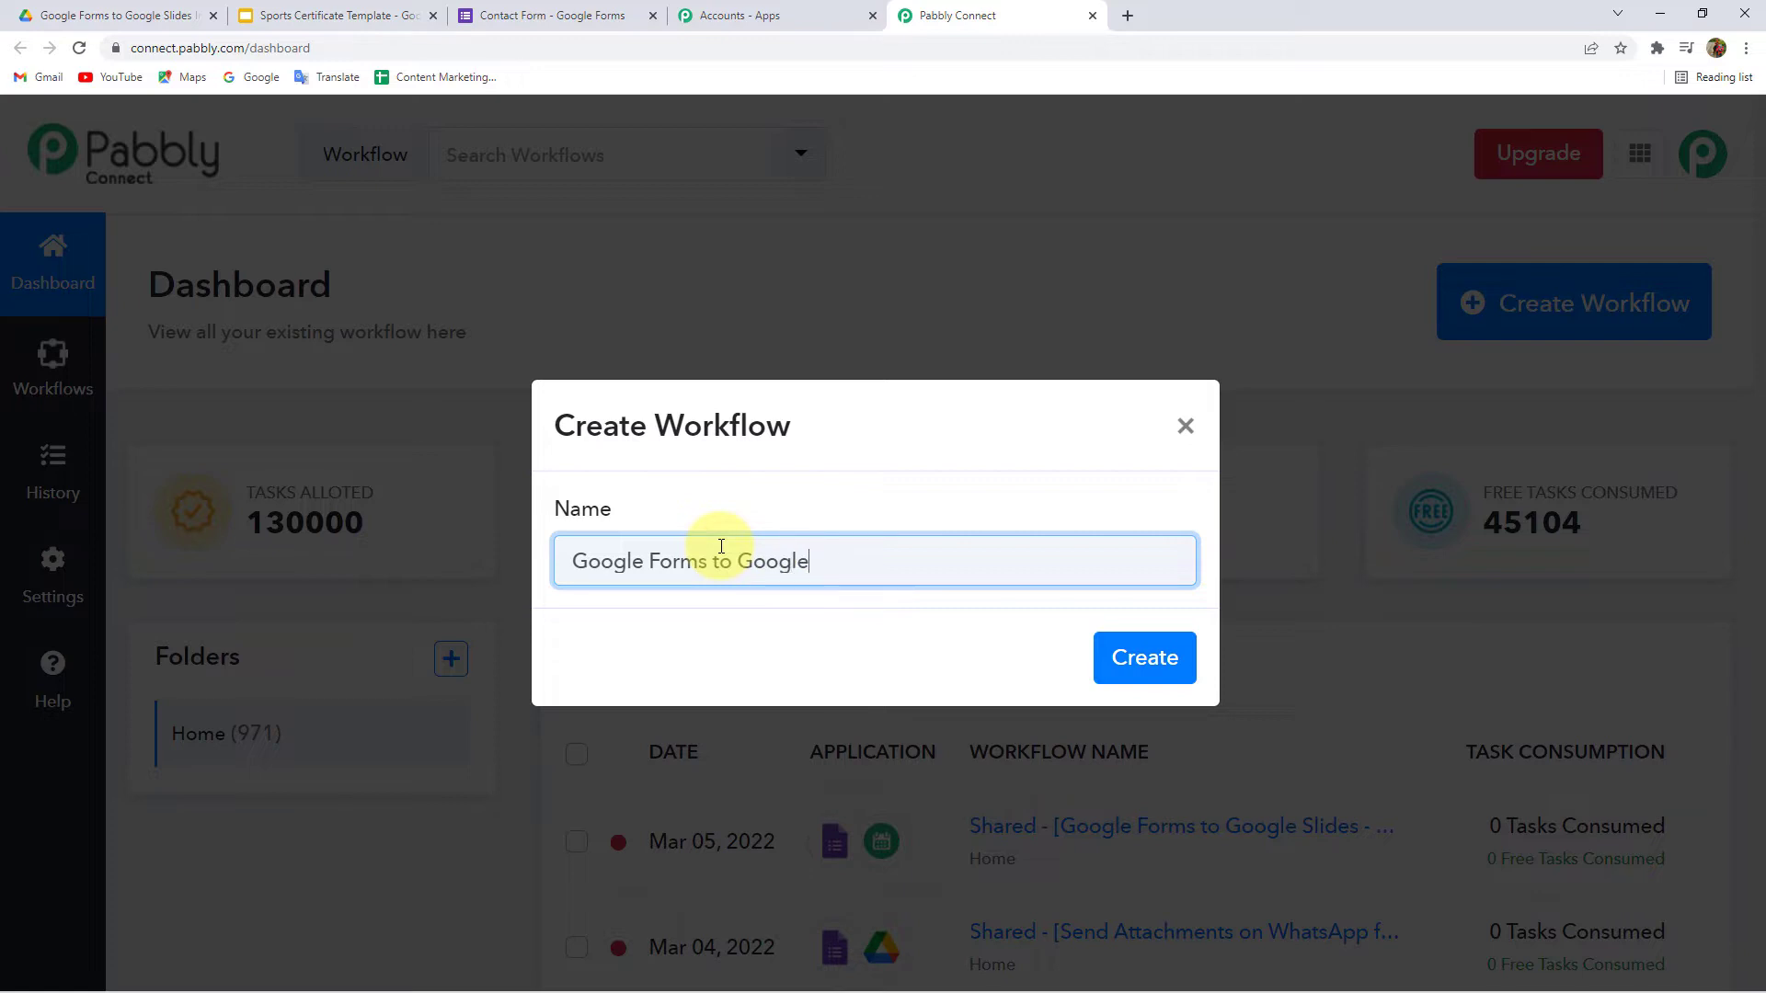
pyautogui.press('BackSpace')
pyautogui.press('BackSpace')
pyautogui.press('BackSpace')
pyautogui.press('BackSpace')
pyautogui.write('Google Slide')
pyautogui.press('Return')
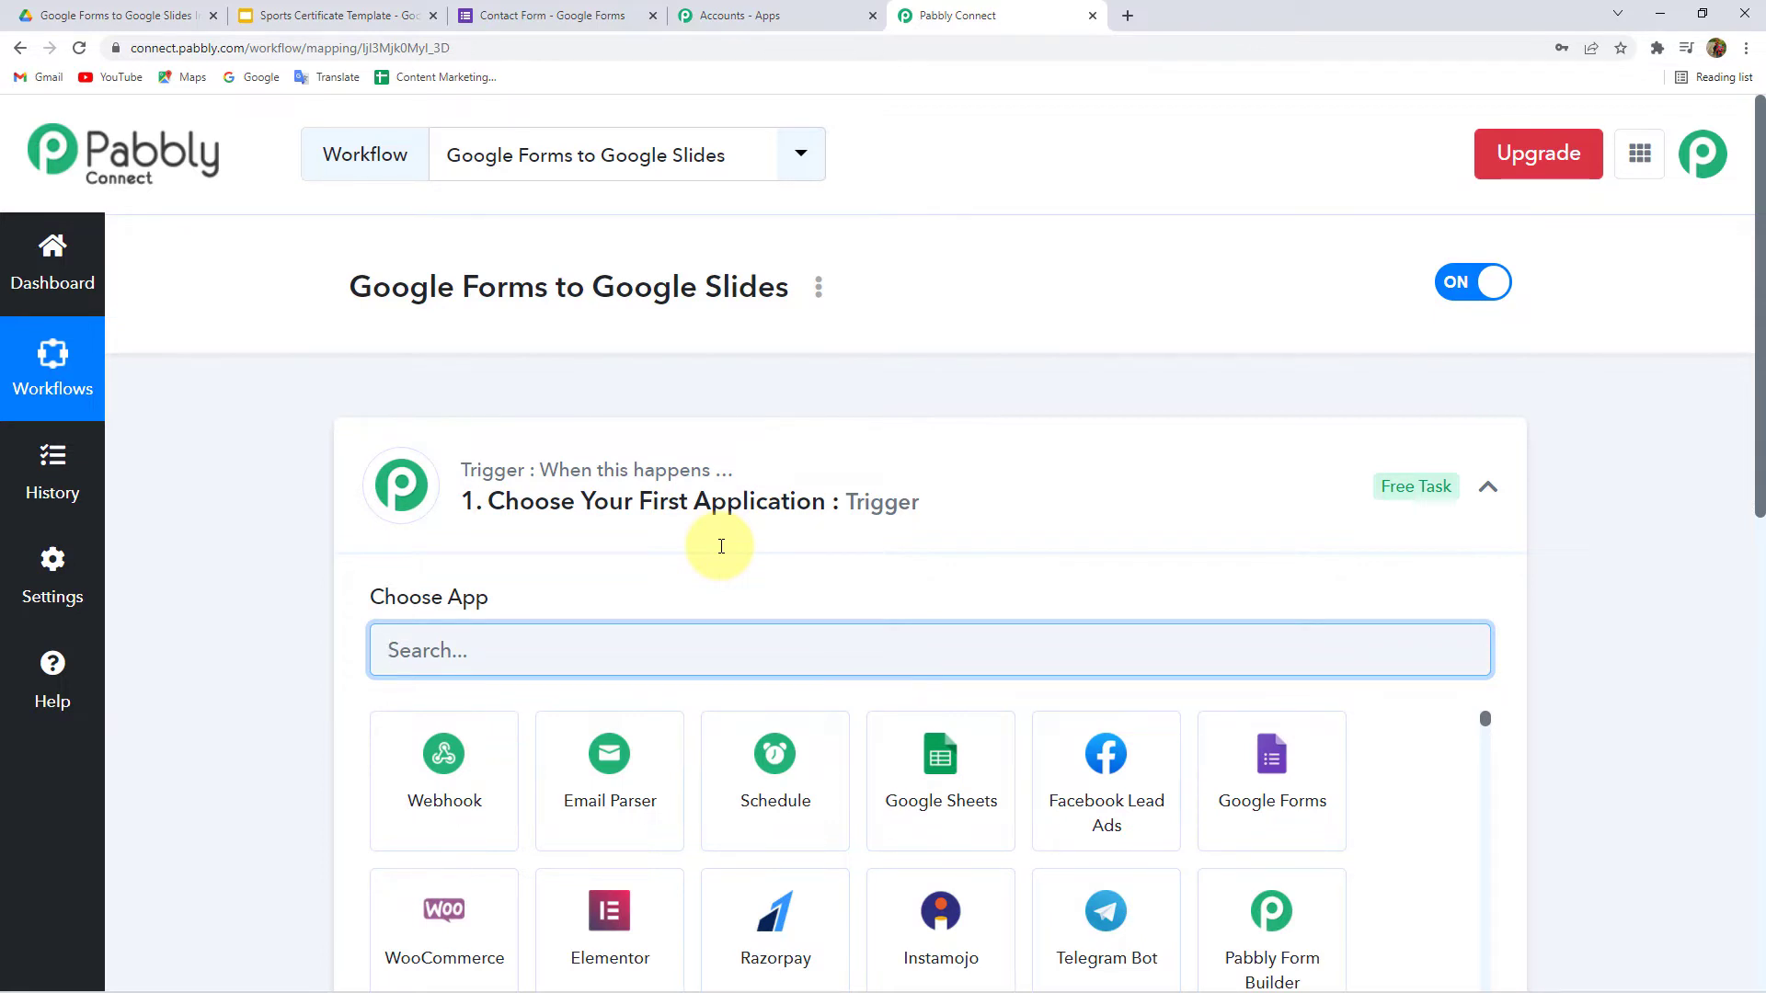
# - Choose Google Forms as the workflow's trigger app
pyautogui.click(747, 483)
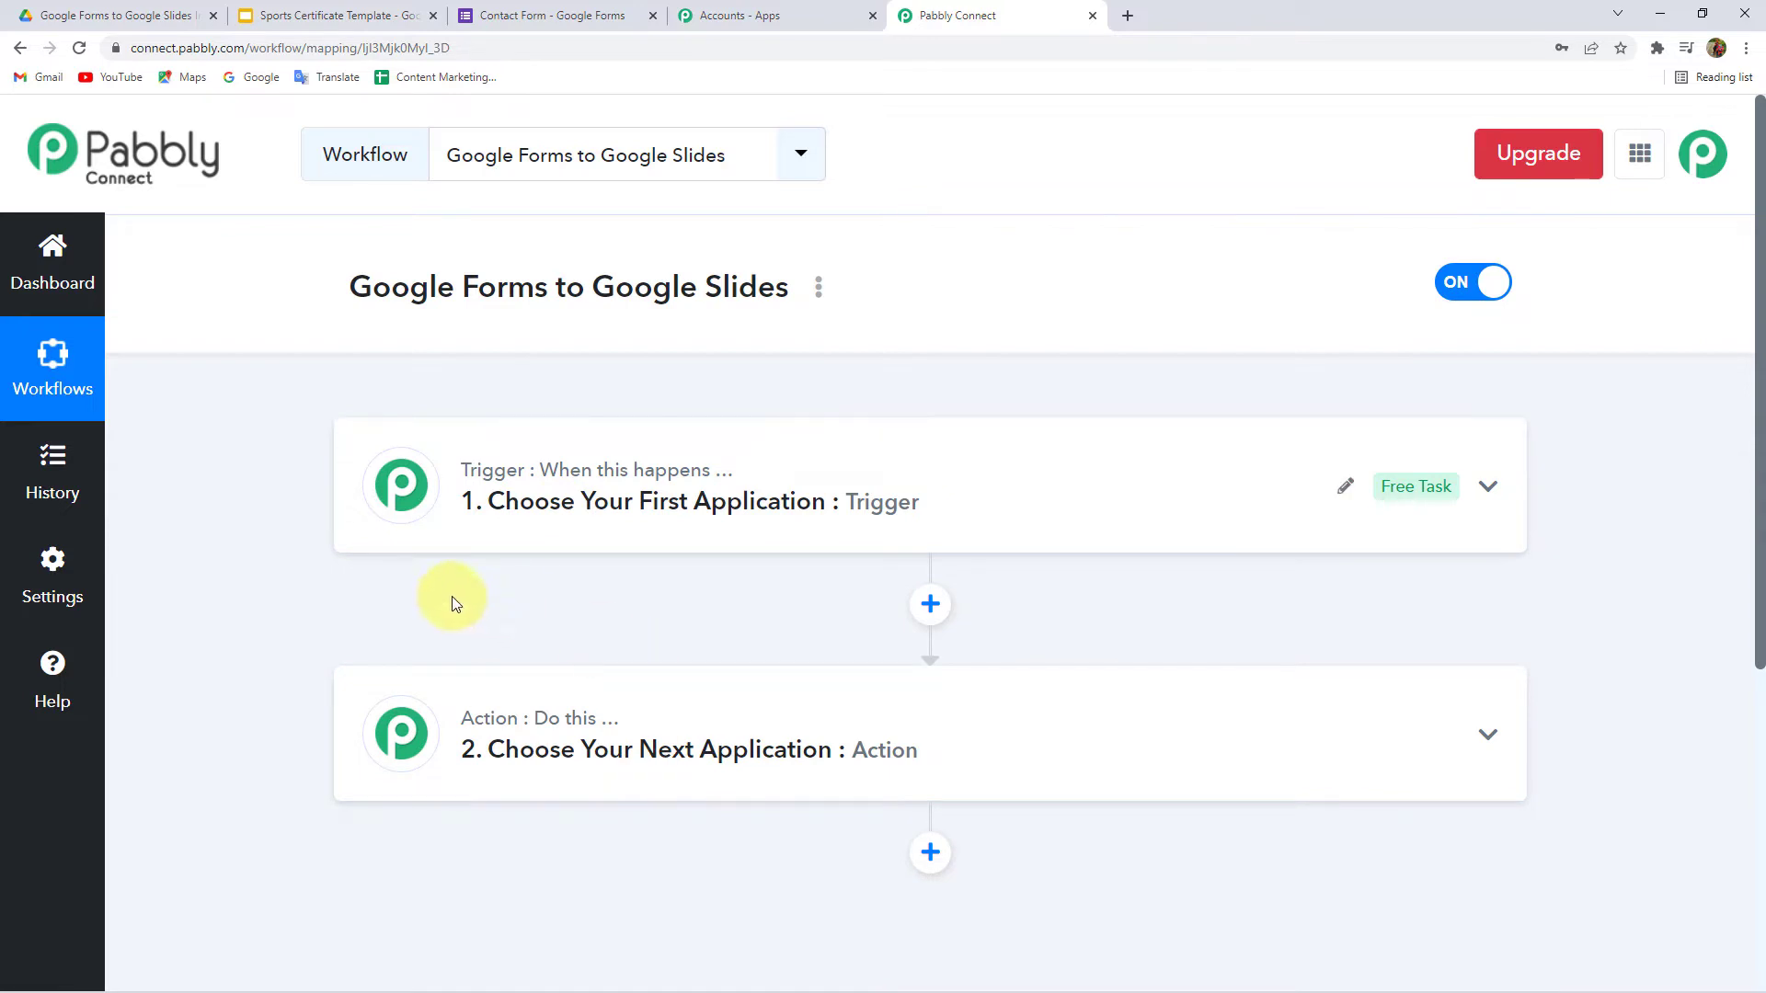
pyautogui.moveTo(578, 730)
pyautogui.click(644, 521)
pyautogui.click(494, 644)
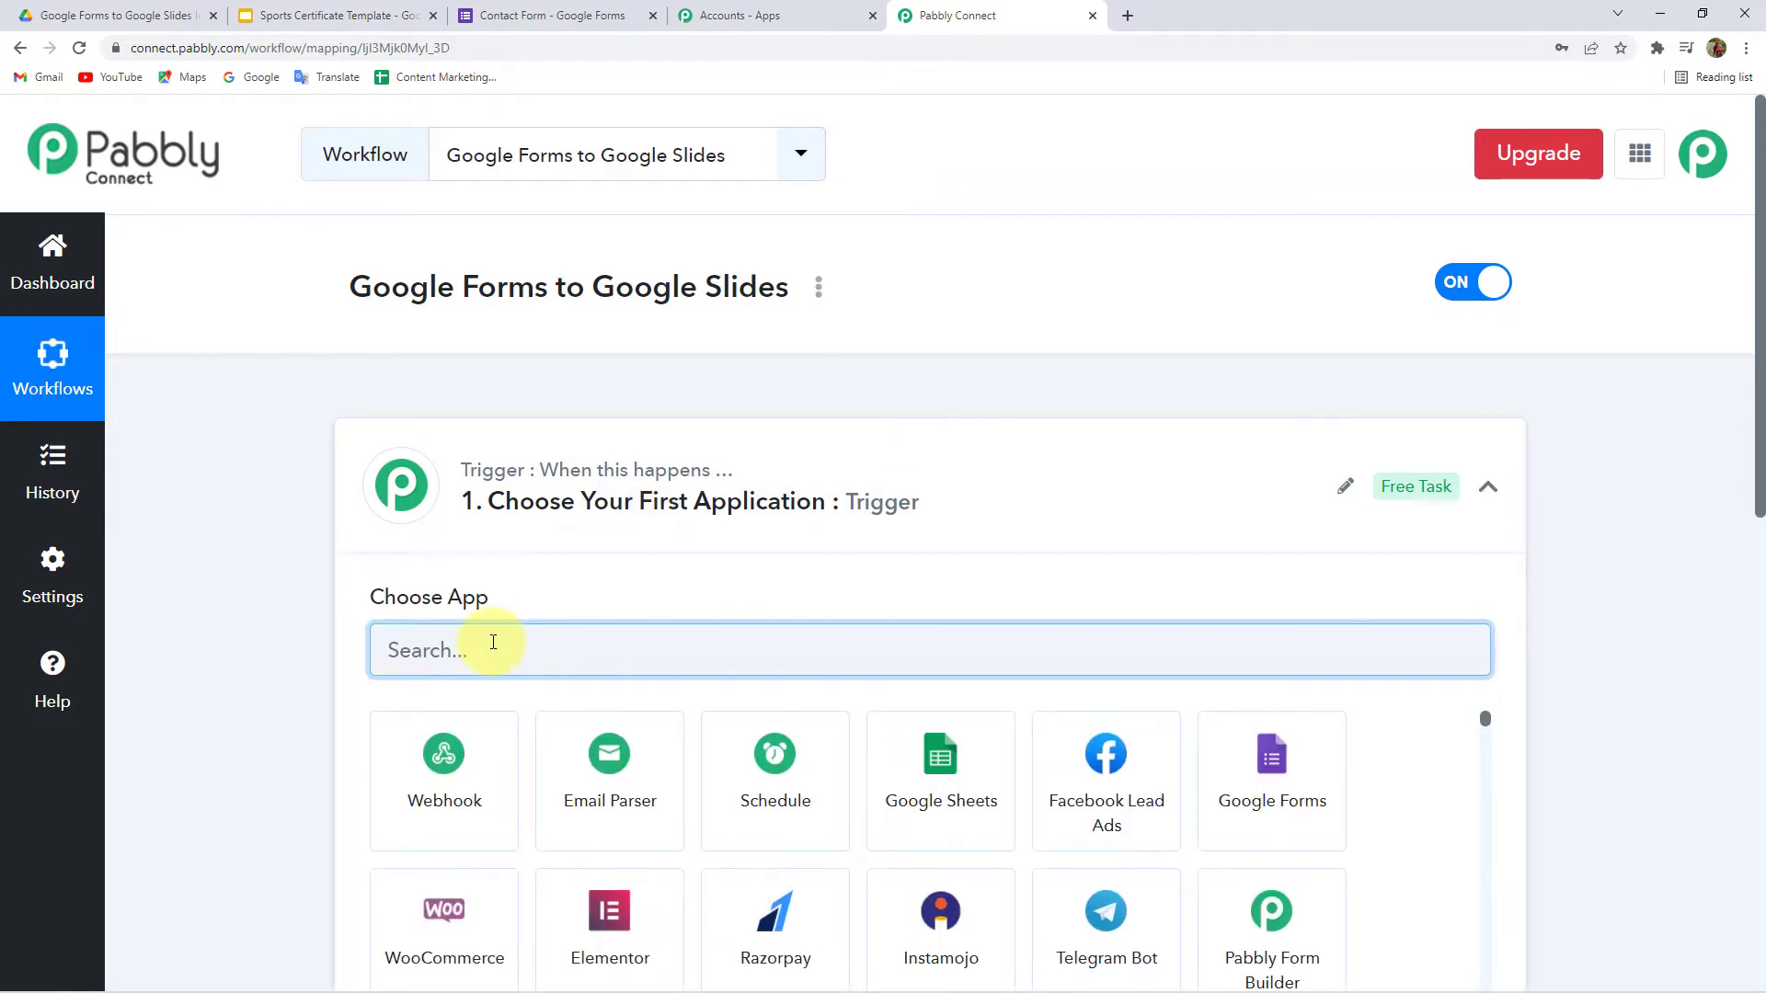
pyautogui.write('Google')
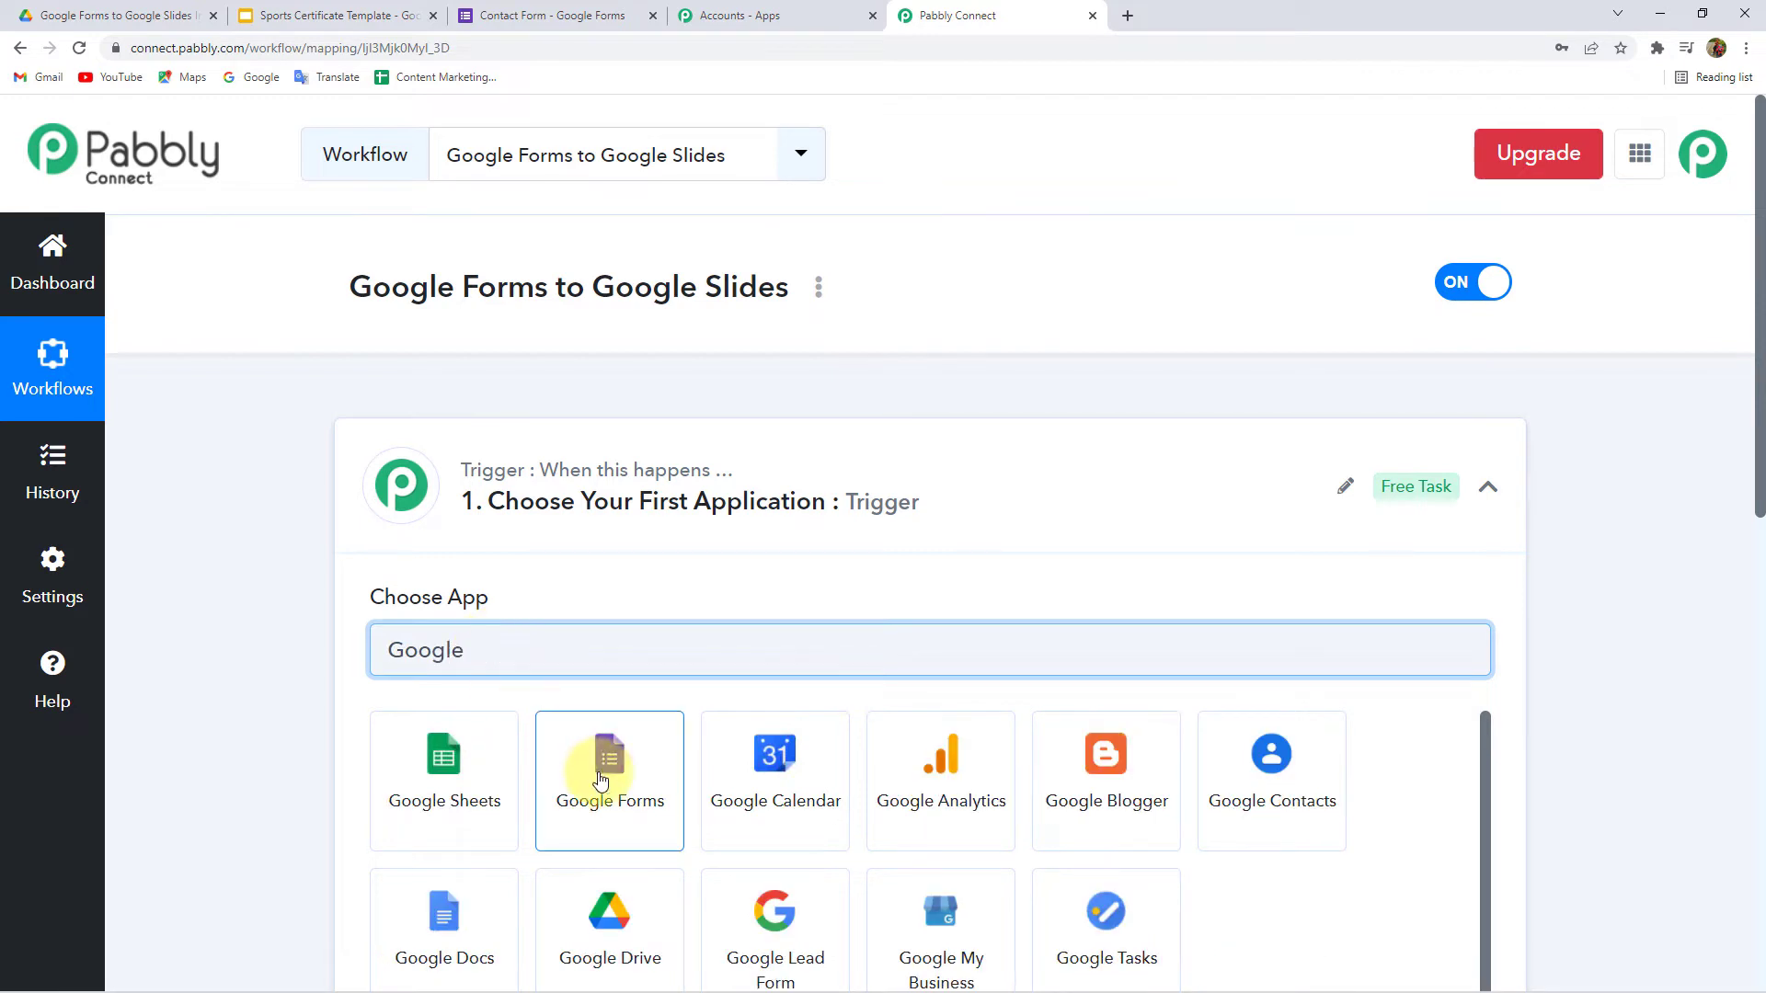
pyautogui.click(605, 778)
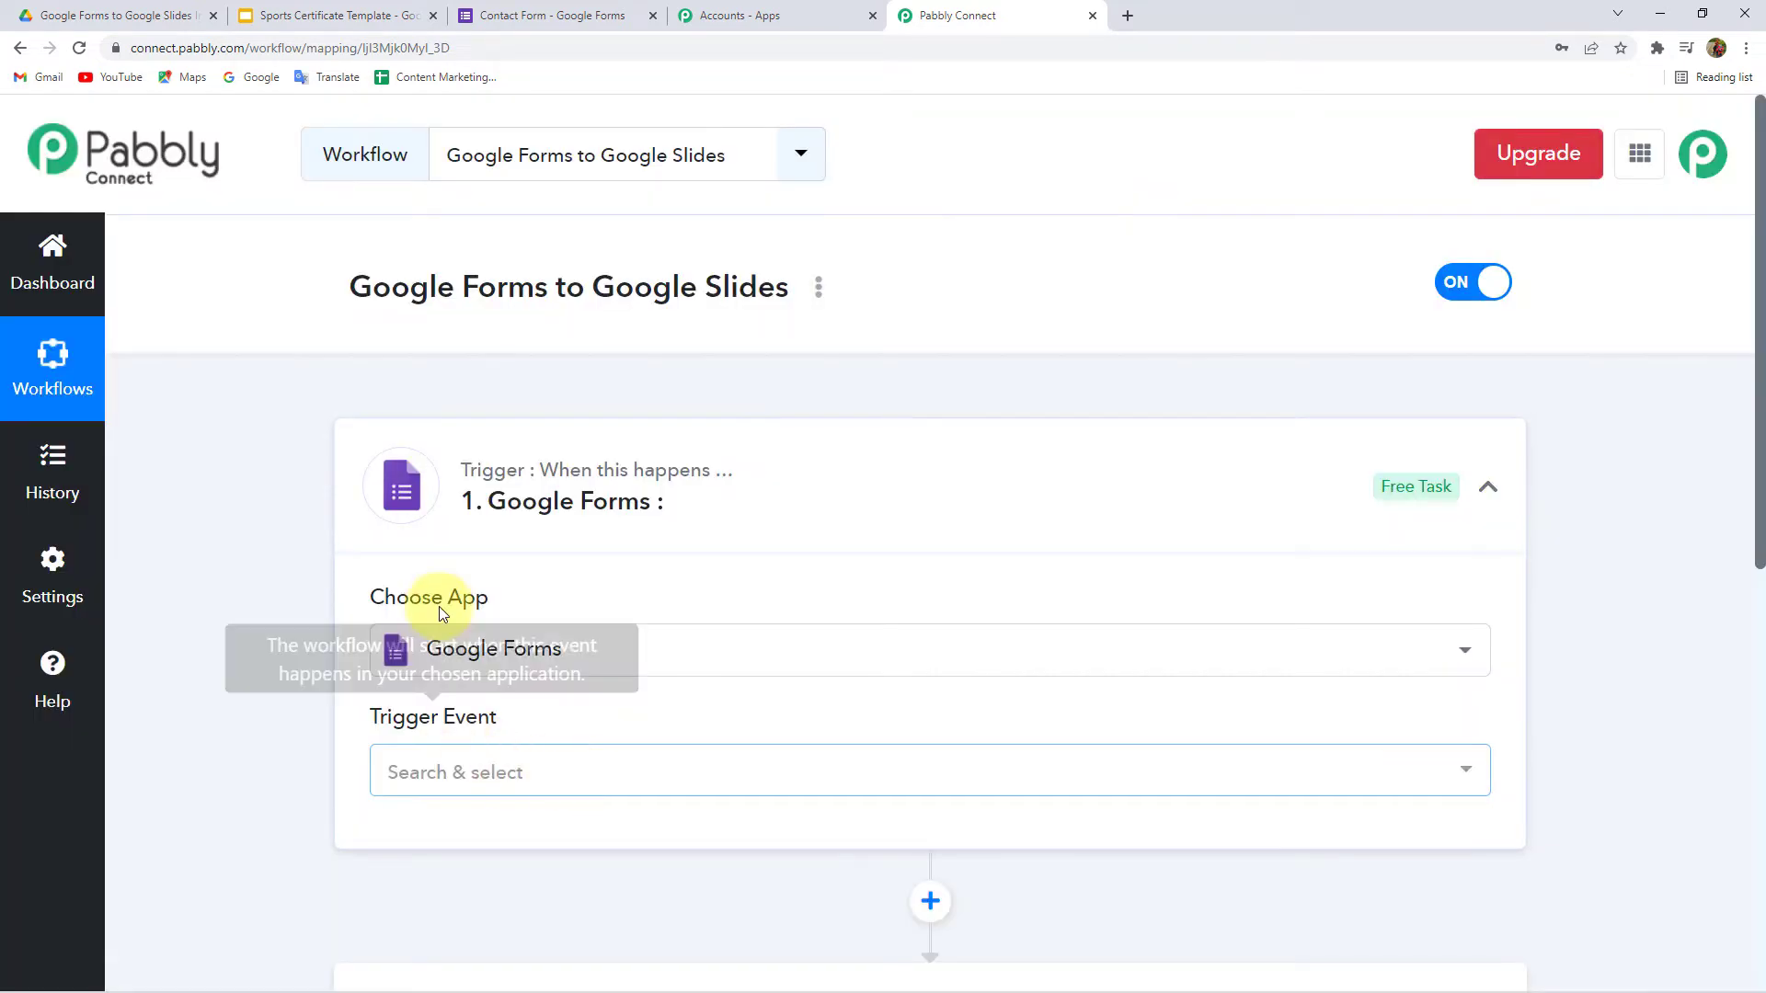
# - Set the trigger event to New Response Received and copy the webhook URL
pyautogui.click(441, 784)
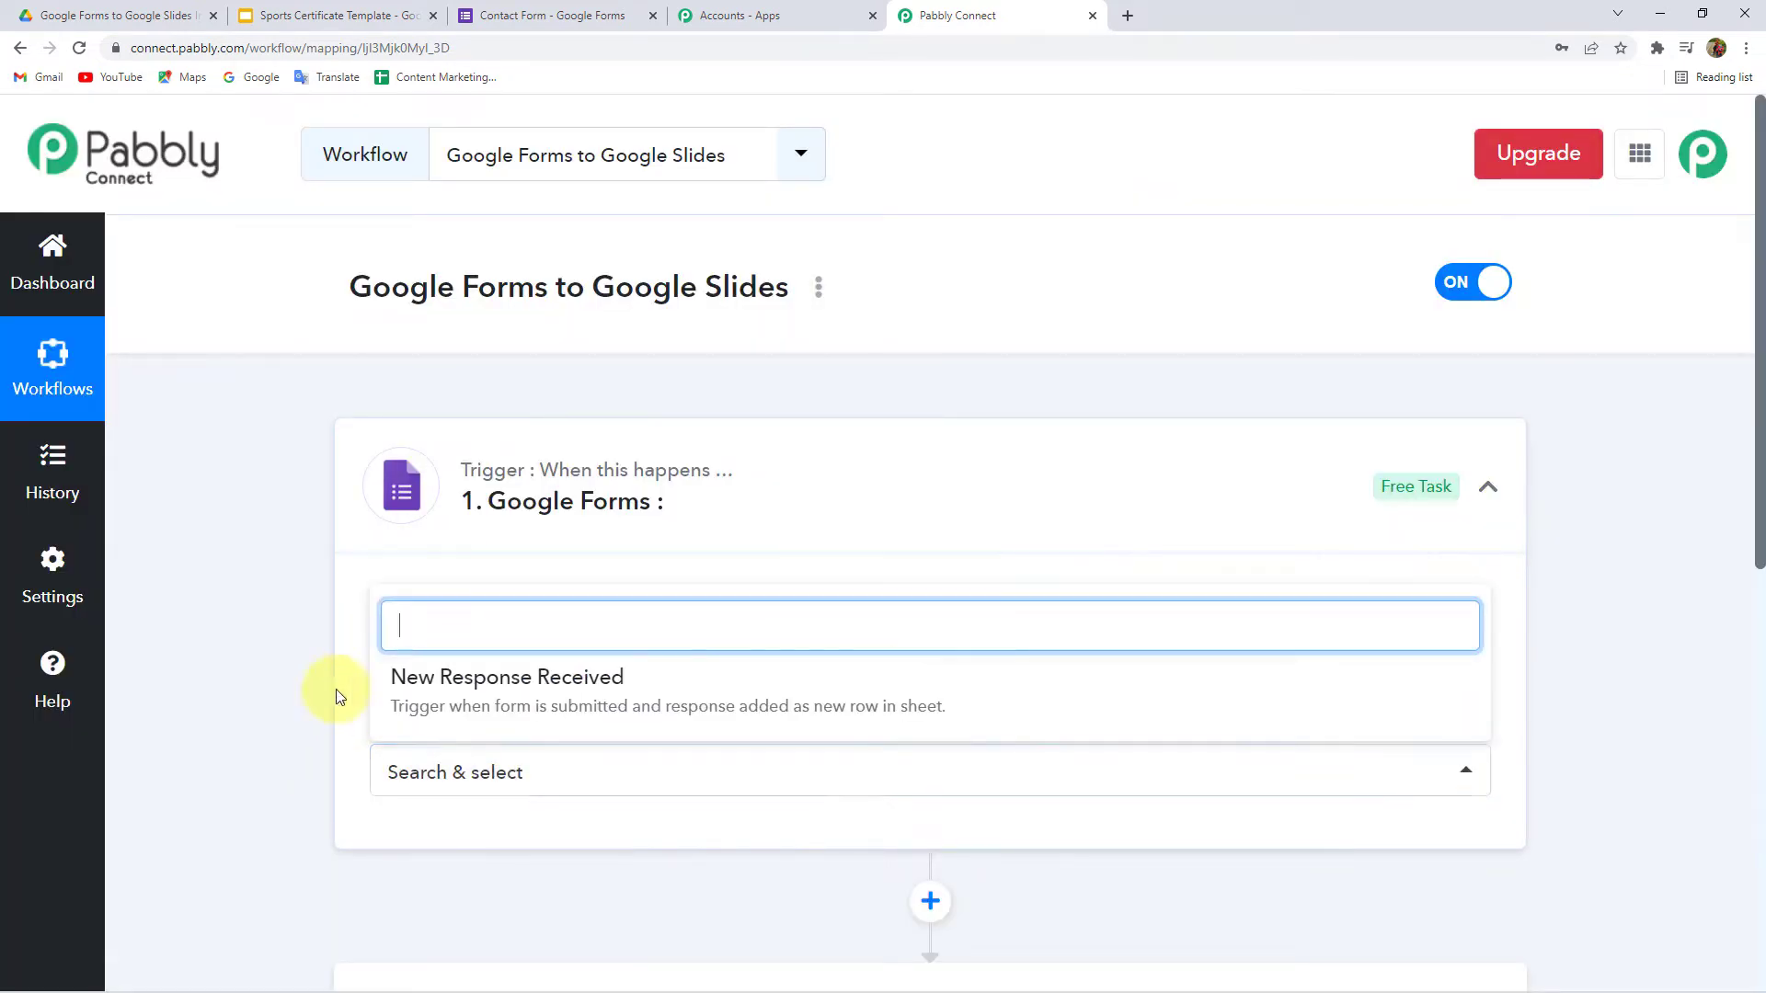
pyautogui.click(480, 681)
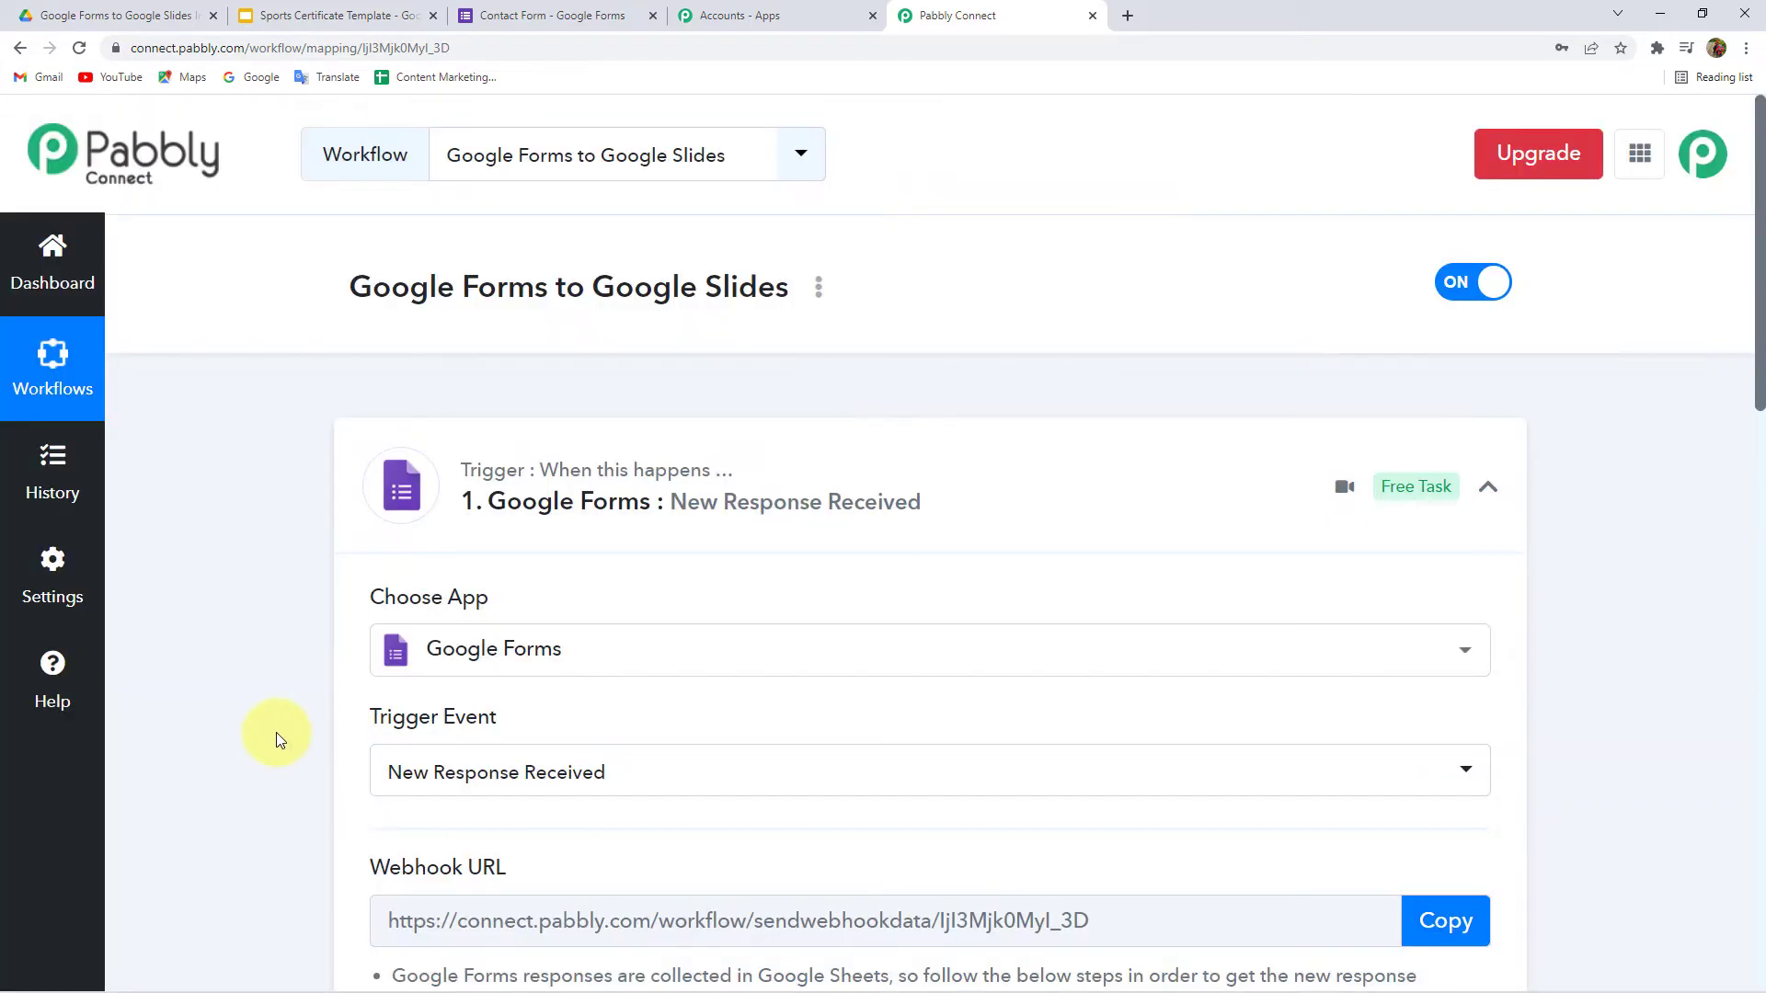
pyautogui.scroll(-4, 276, 733)
pyautogui.moveTo(372, 500); pyautogui.dragTo(508, 500)
pyautogui.click(1241, 523)
pyautogui.click(1429, 566)
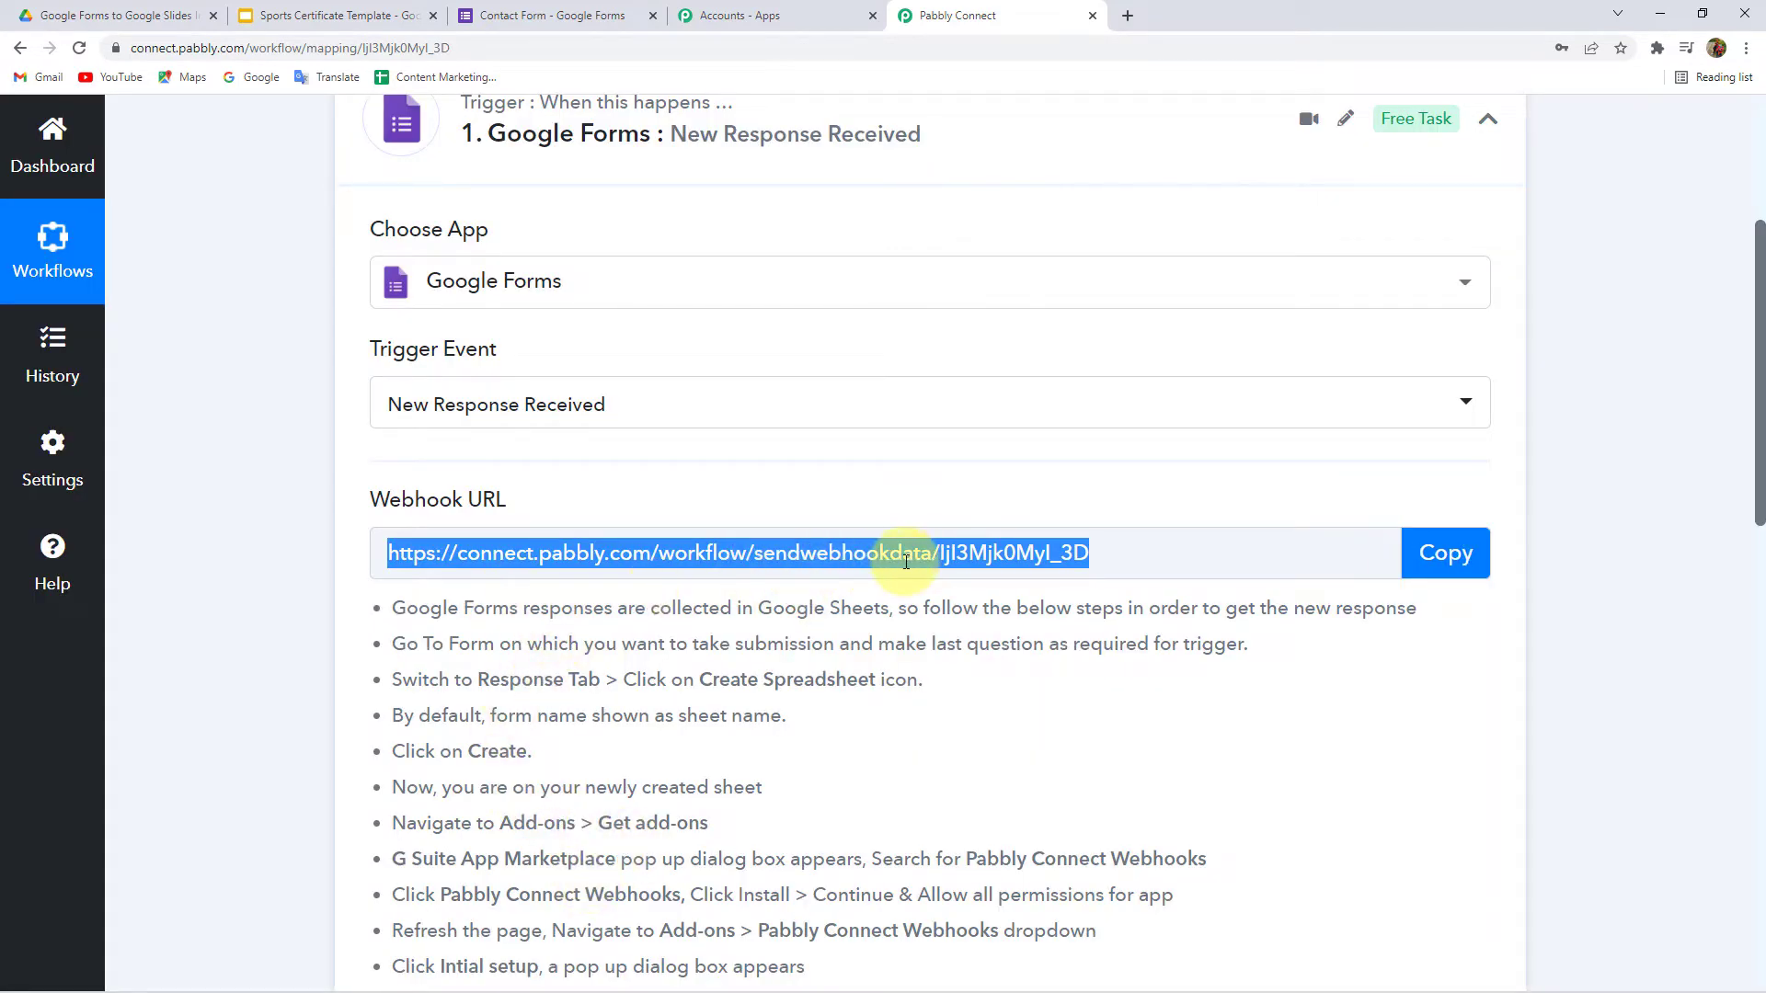
# - Read the Google Sheets setup instructions, then bring up the Certificate Form editor
pyautogui.scroll(-2, 704, 613)
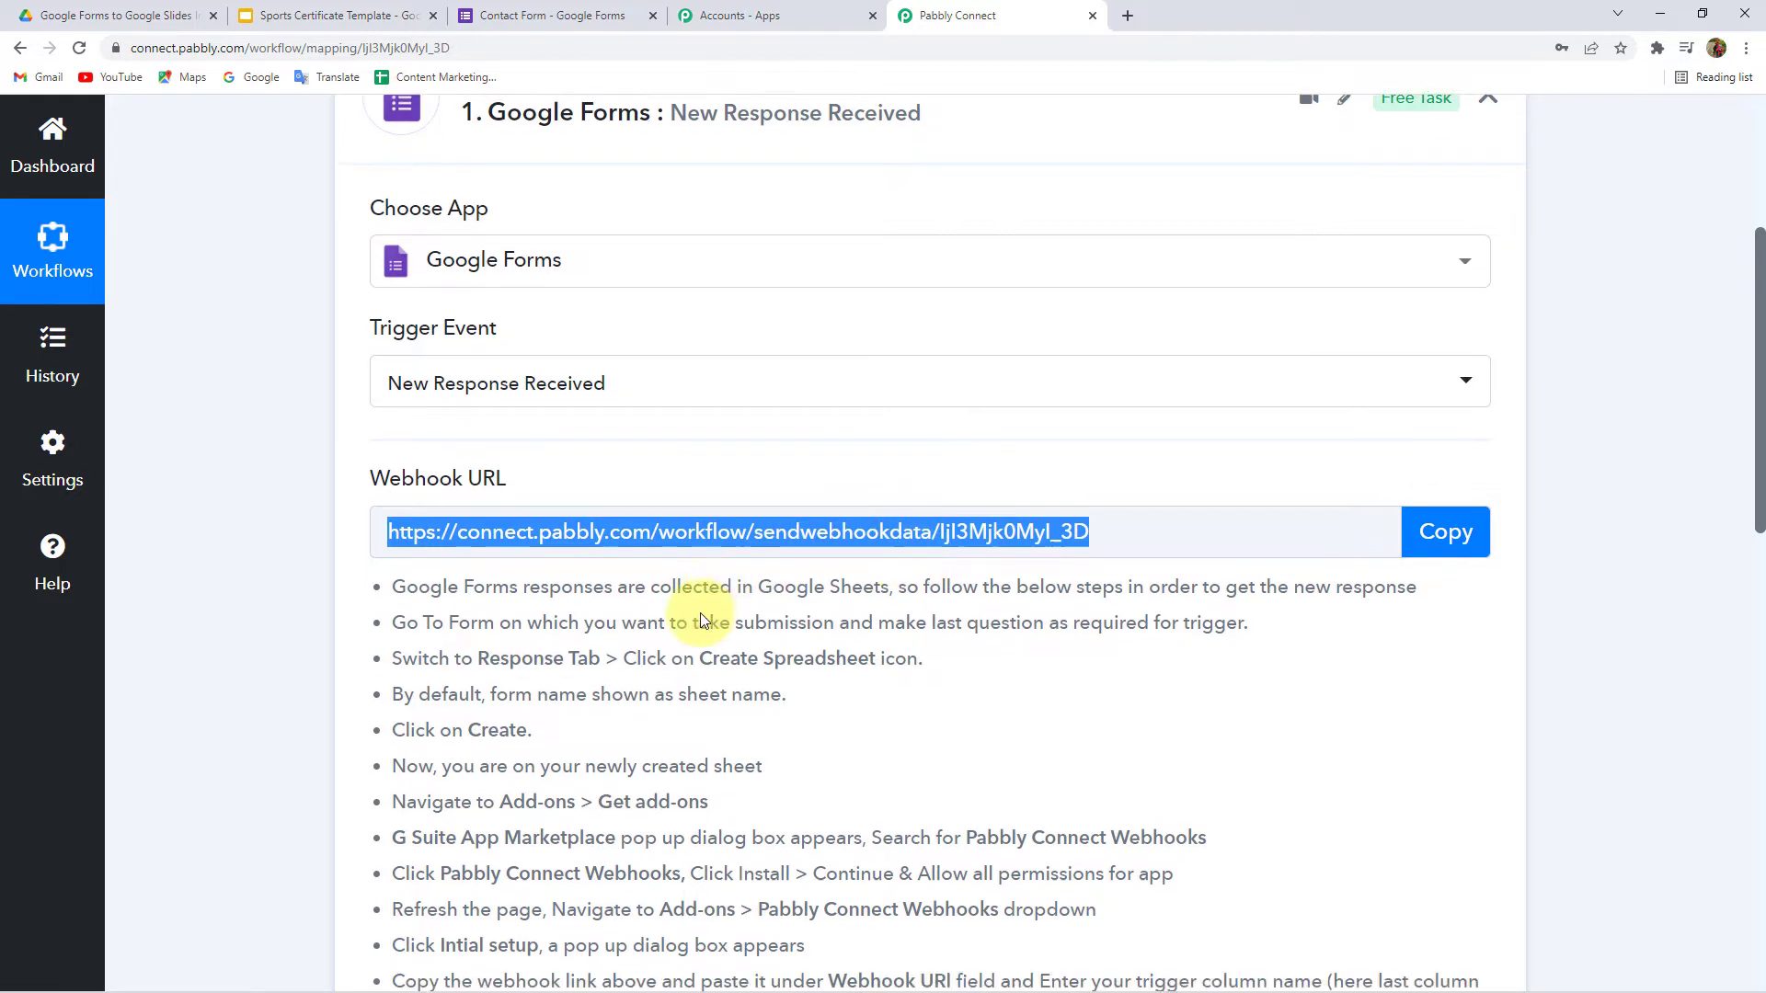
pyautogui.moveTo(410, 429); pyautogui.dragTo(542, 746)
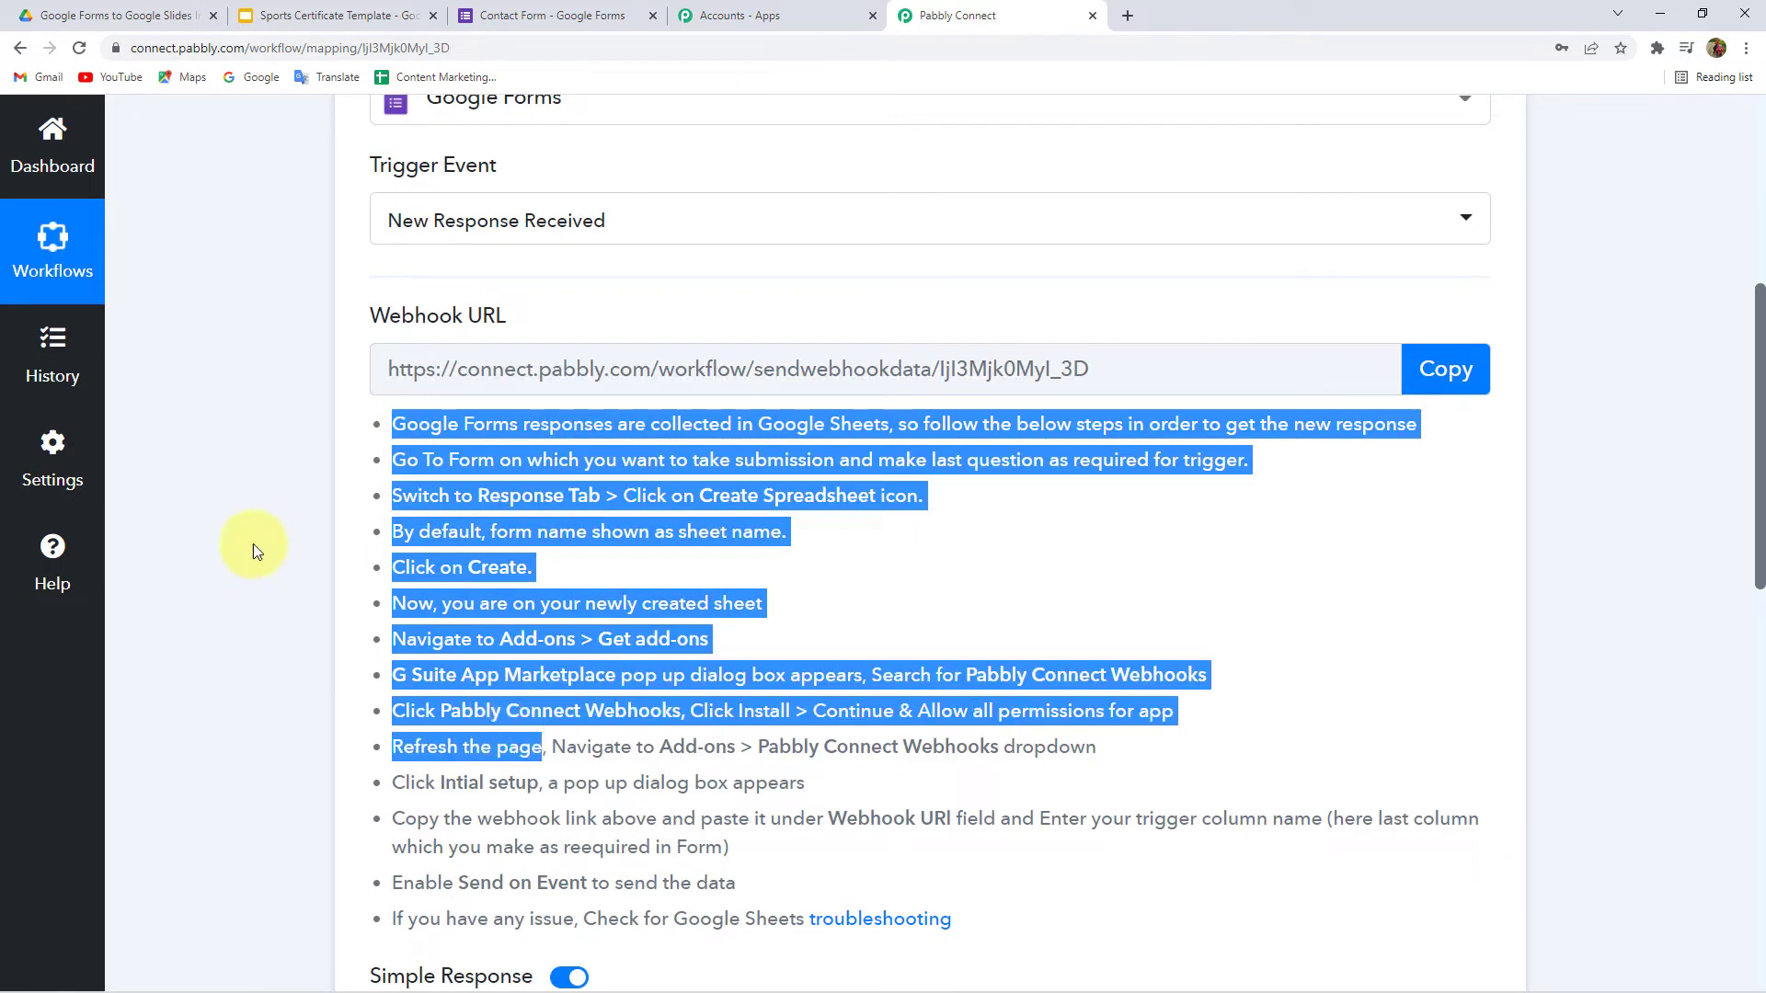
pyautogui.click(248, 534)
pyautogui.click(543, 12)
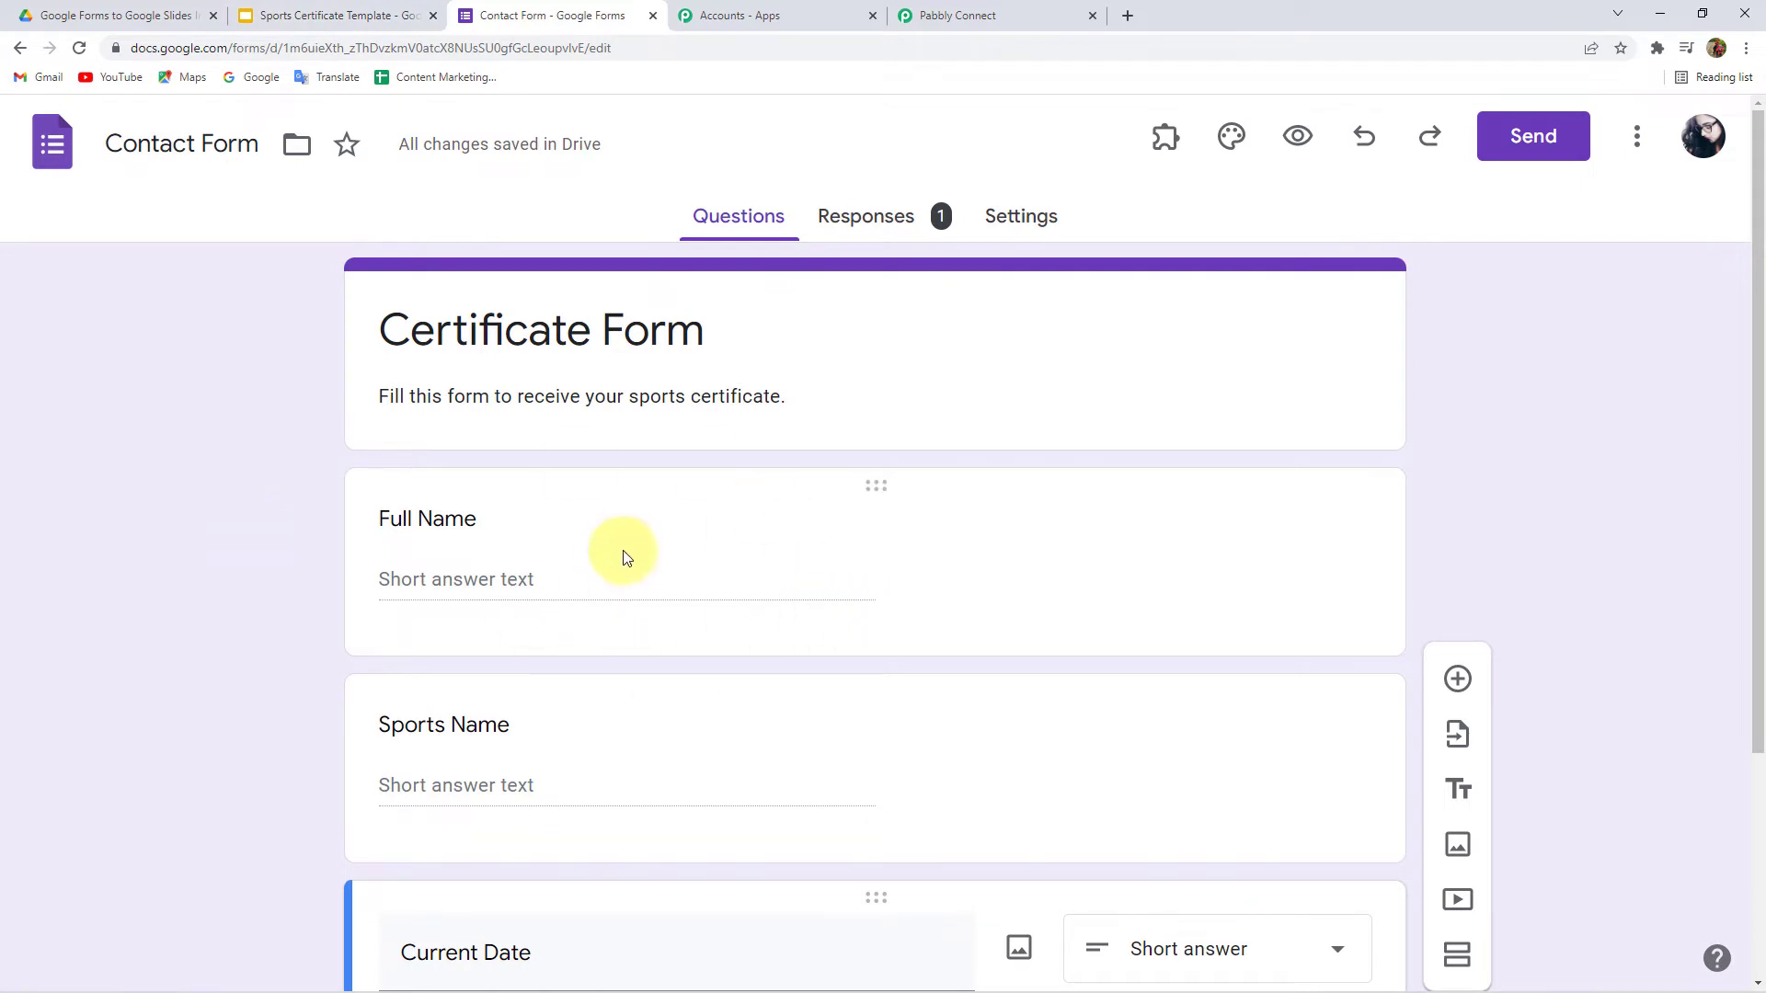
pyautogui.click(473, 327)
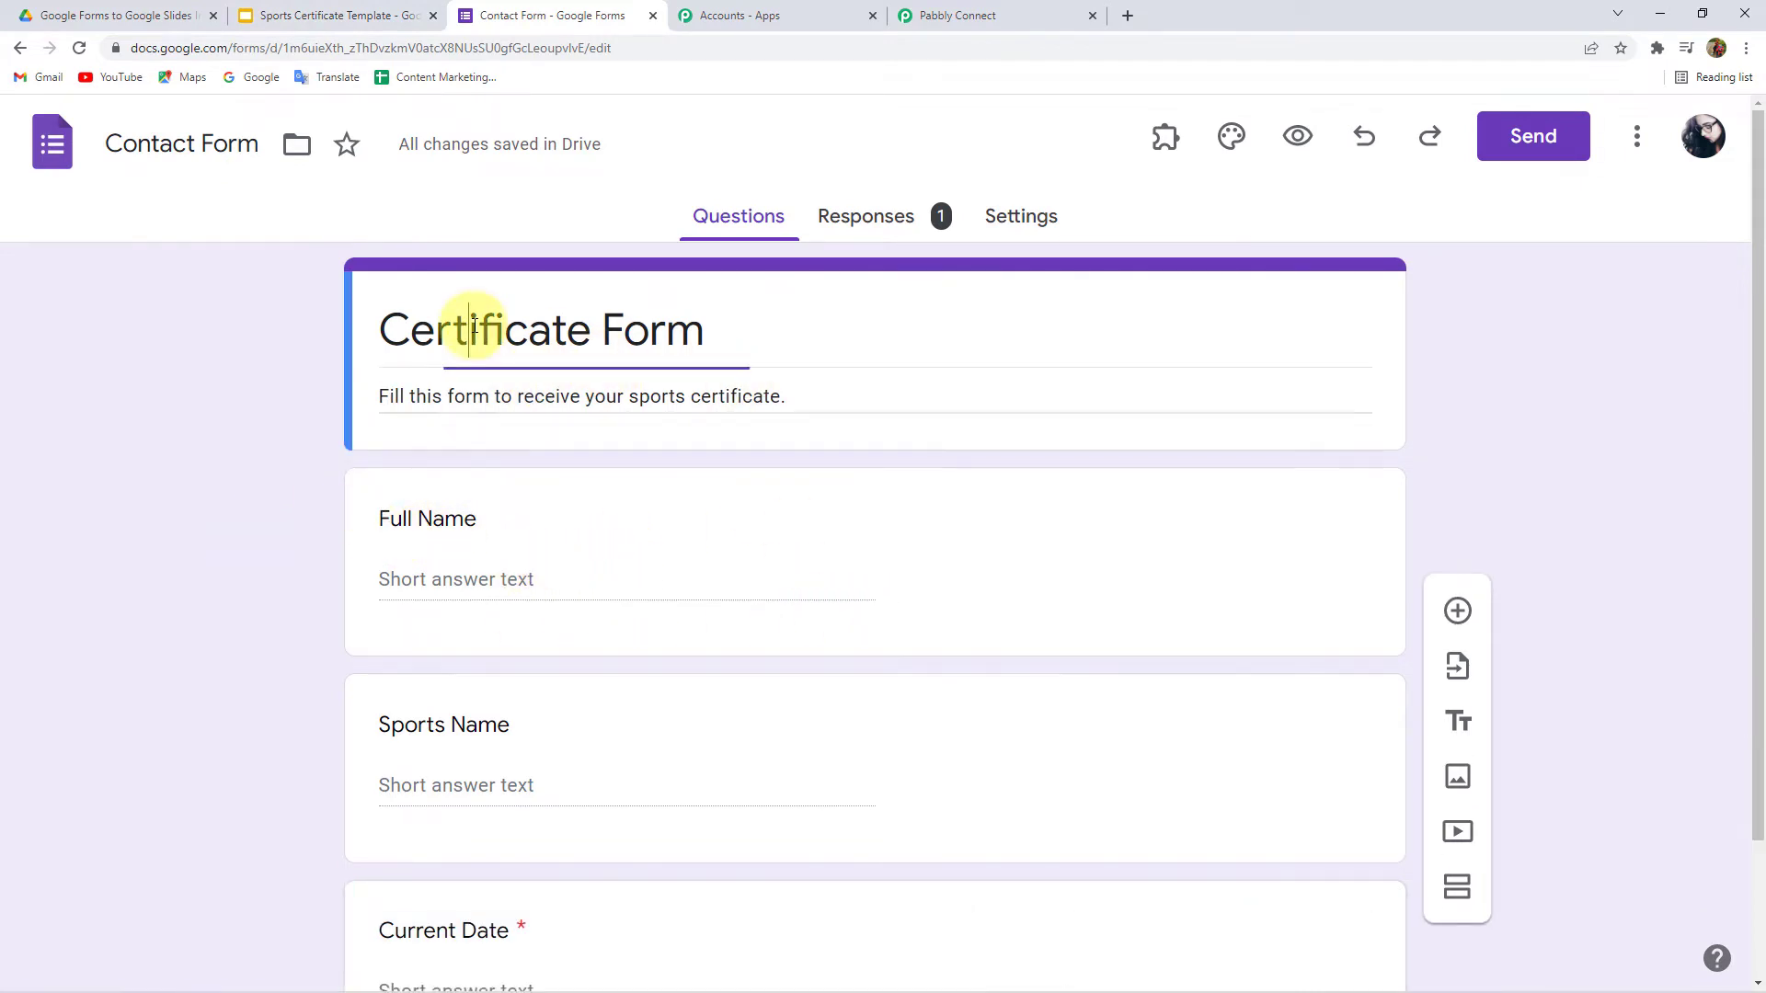
pyautogui.moveTo(379, 329); pyautogui.dragTo(722, 346)
pyautogui.click(294, 363)
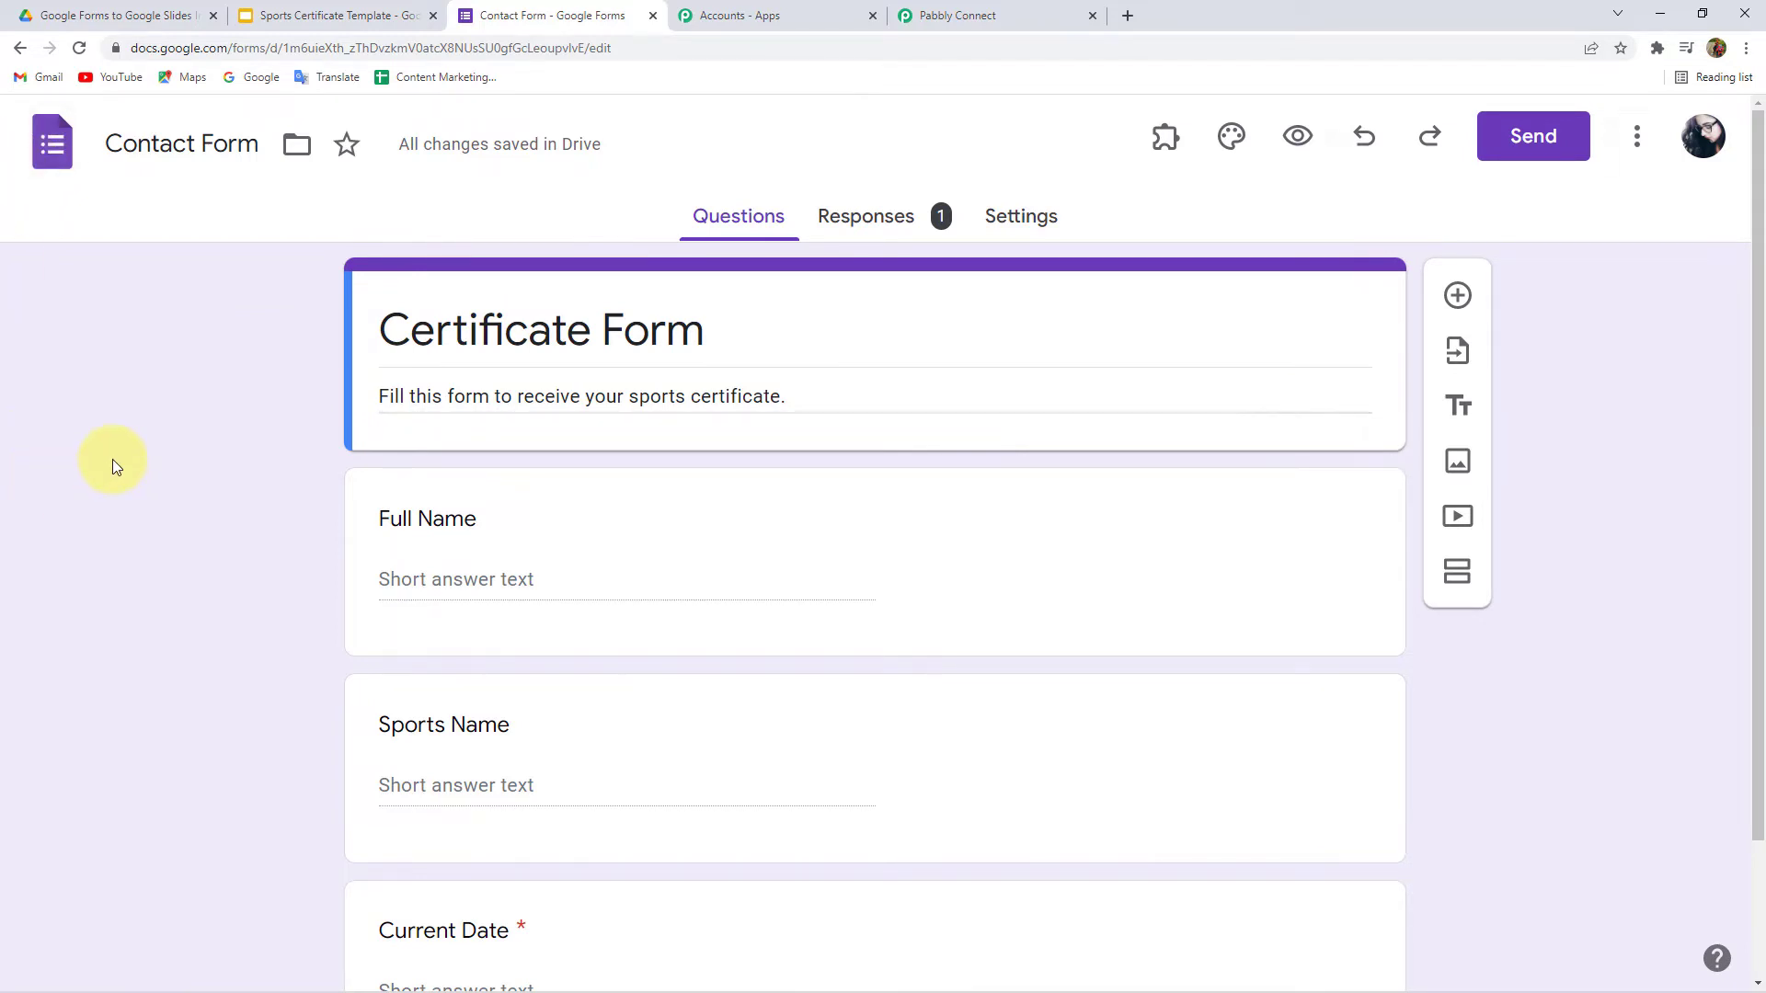
pyautogui.scroll(-2, 108, 460)
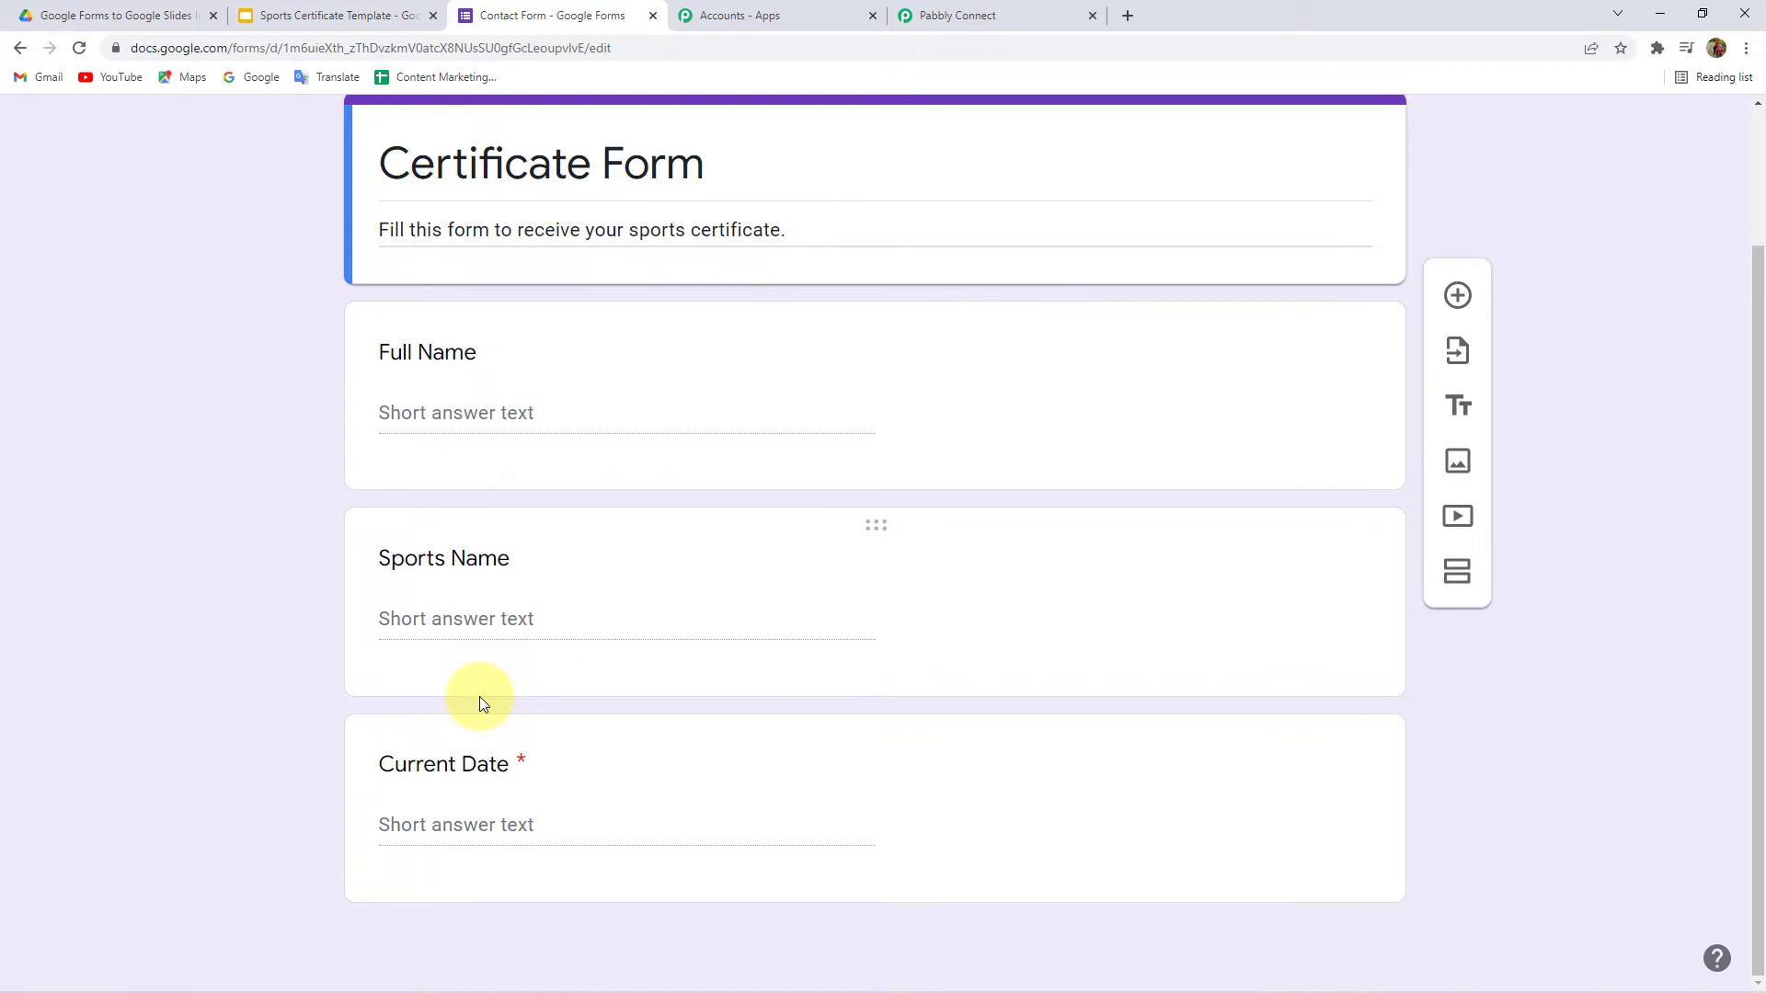
pyautogui.scroll(2, 193, 676)
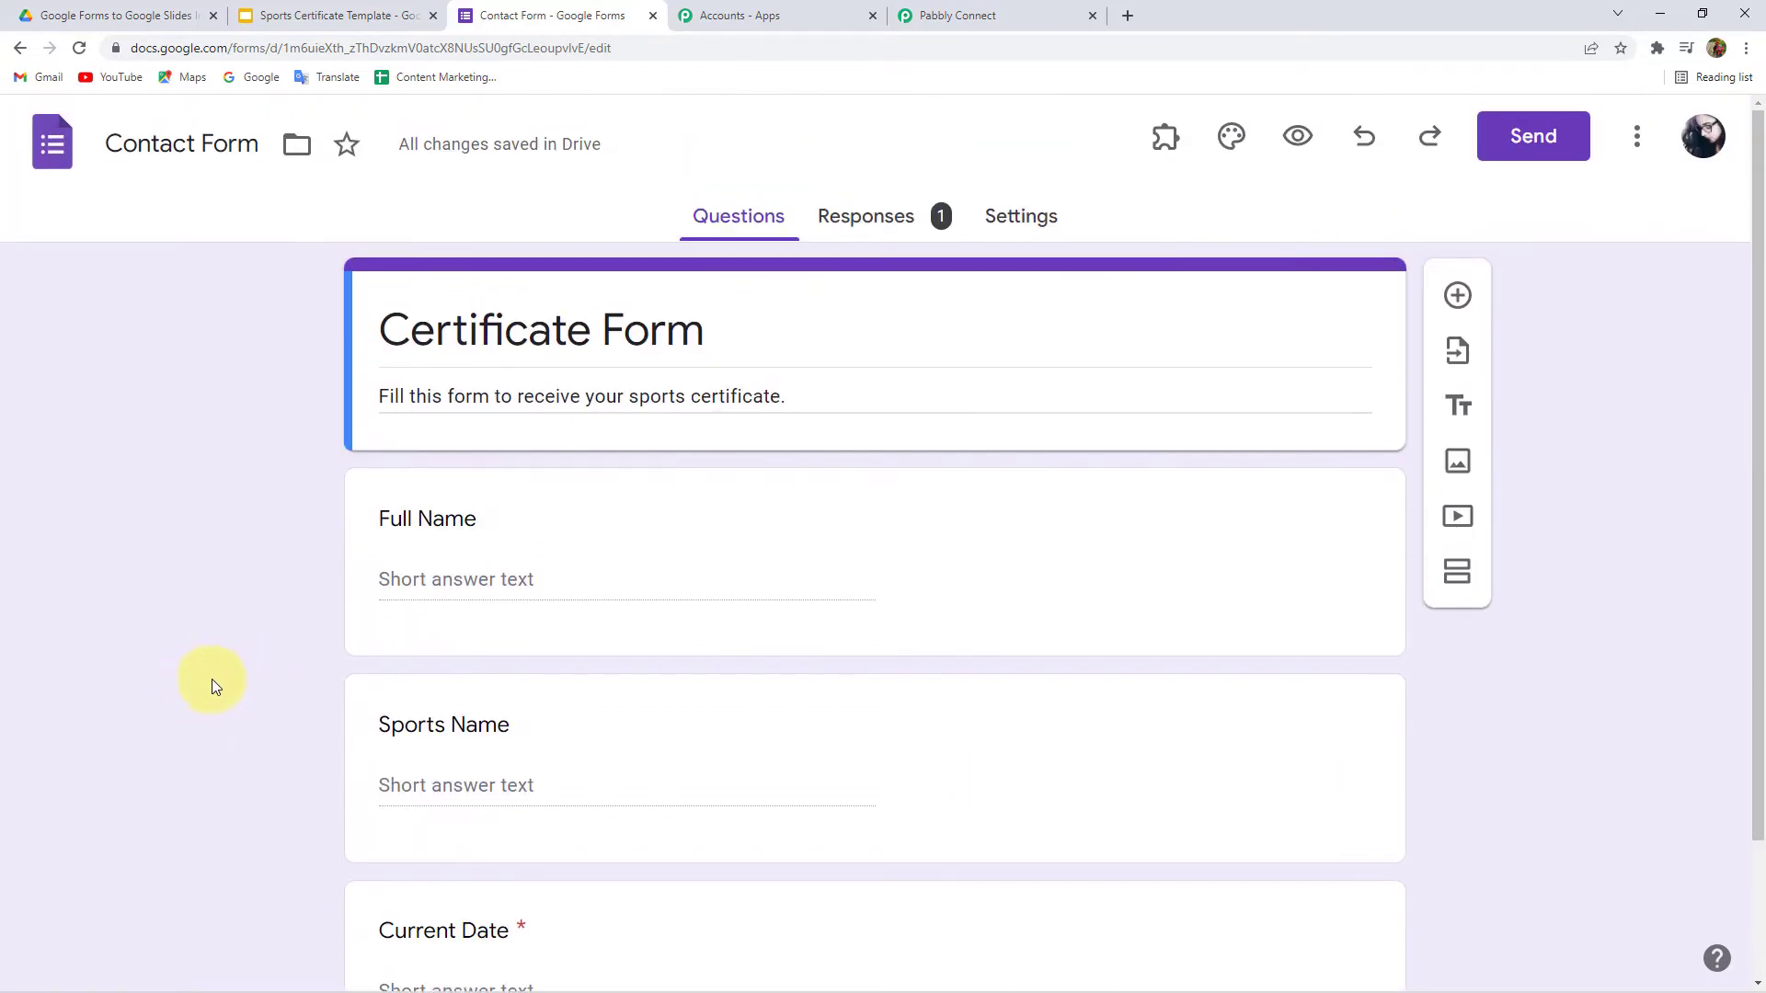
pyautogui.click(873, 229)
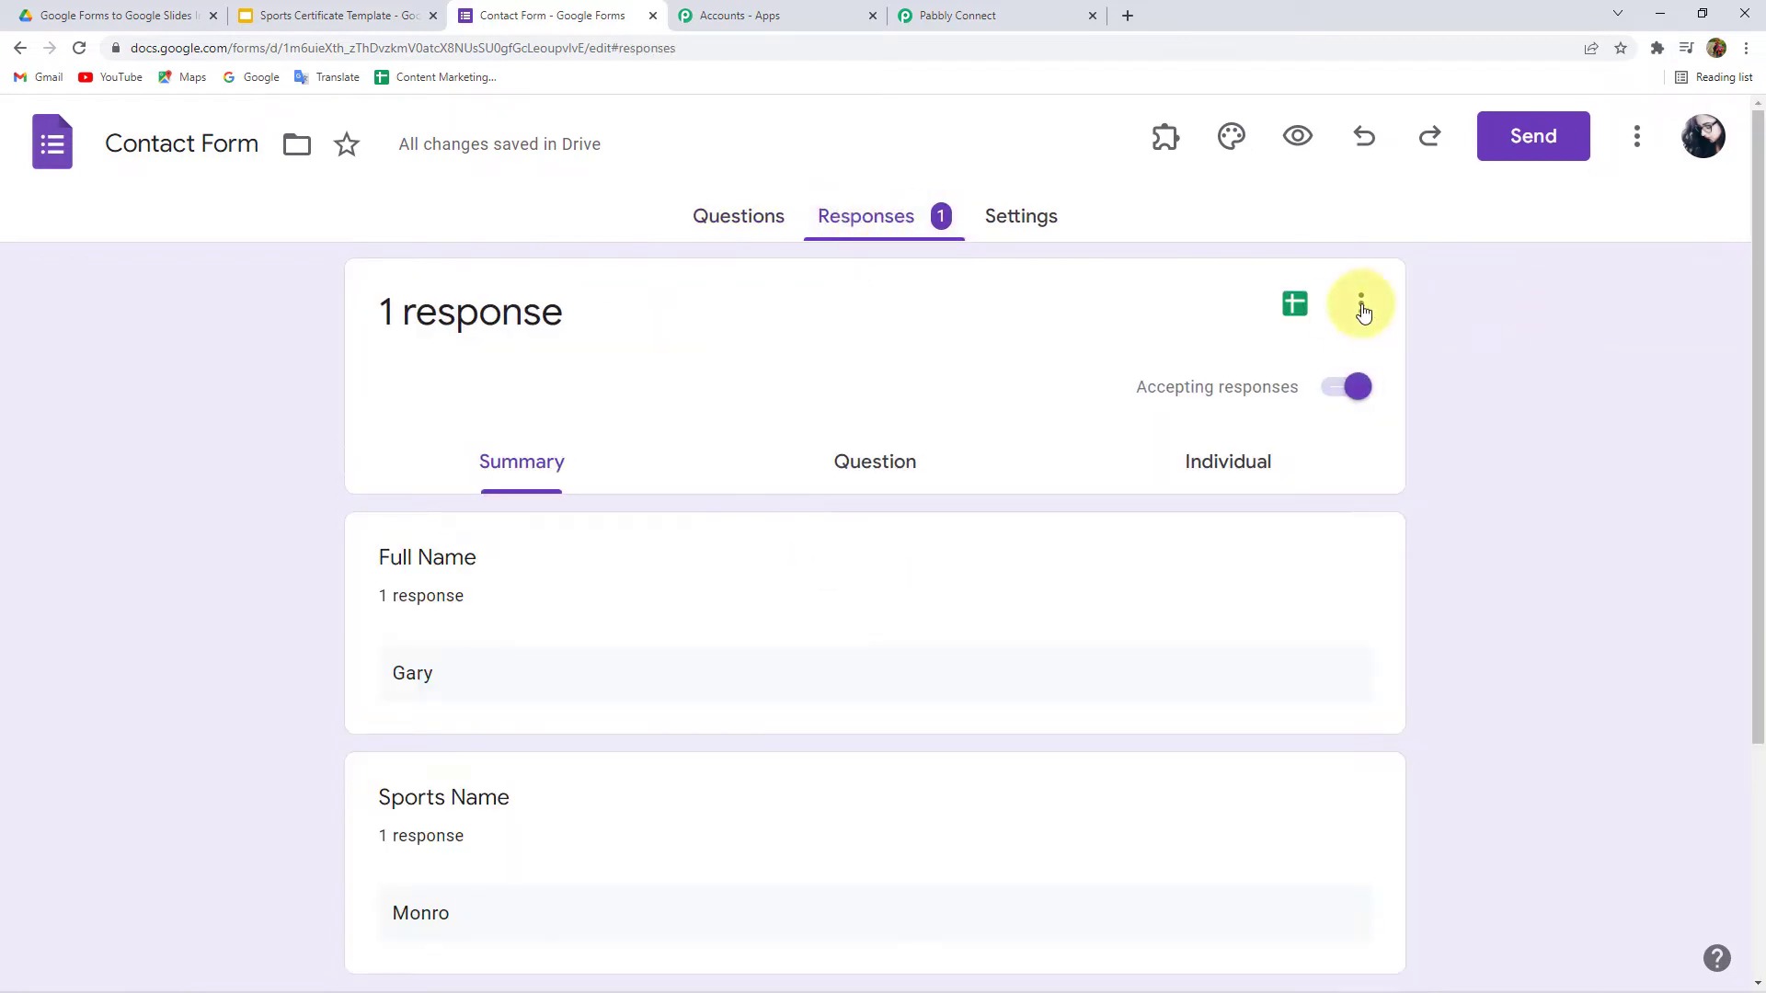
# - Unlink the old response spreadsheet and delete all existing form responses
pyautogui.click(1363, 309)
pyautogui.click(966, 447)
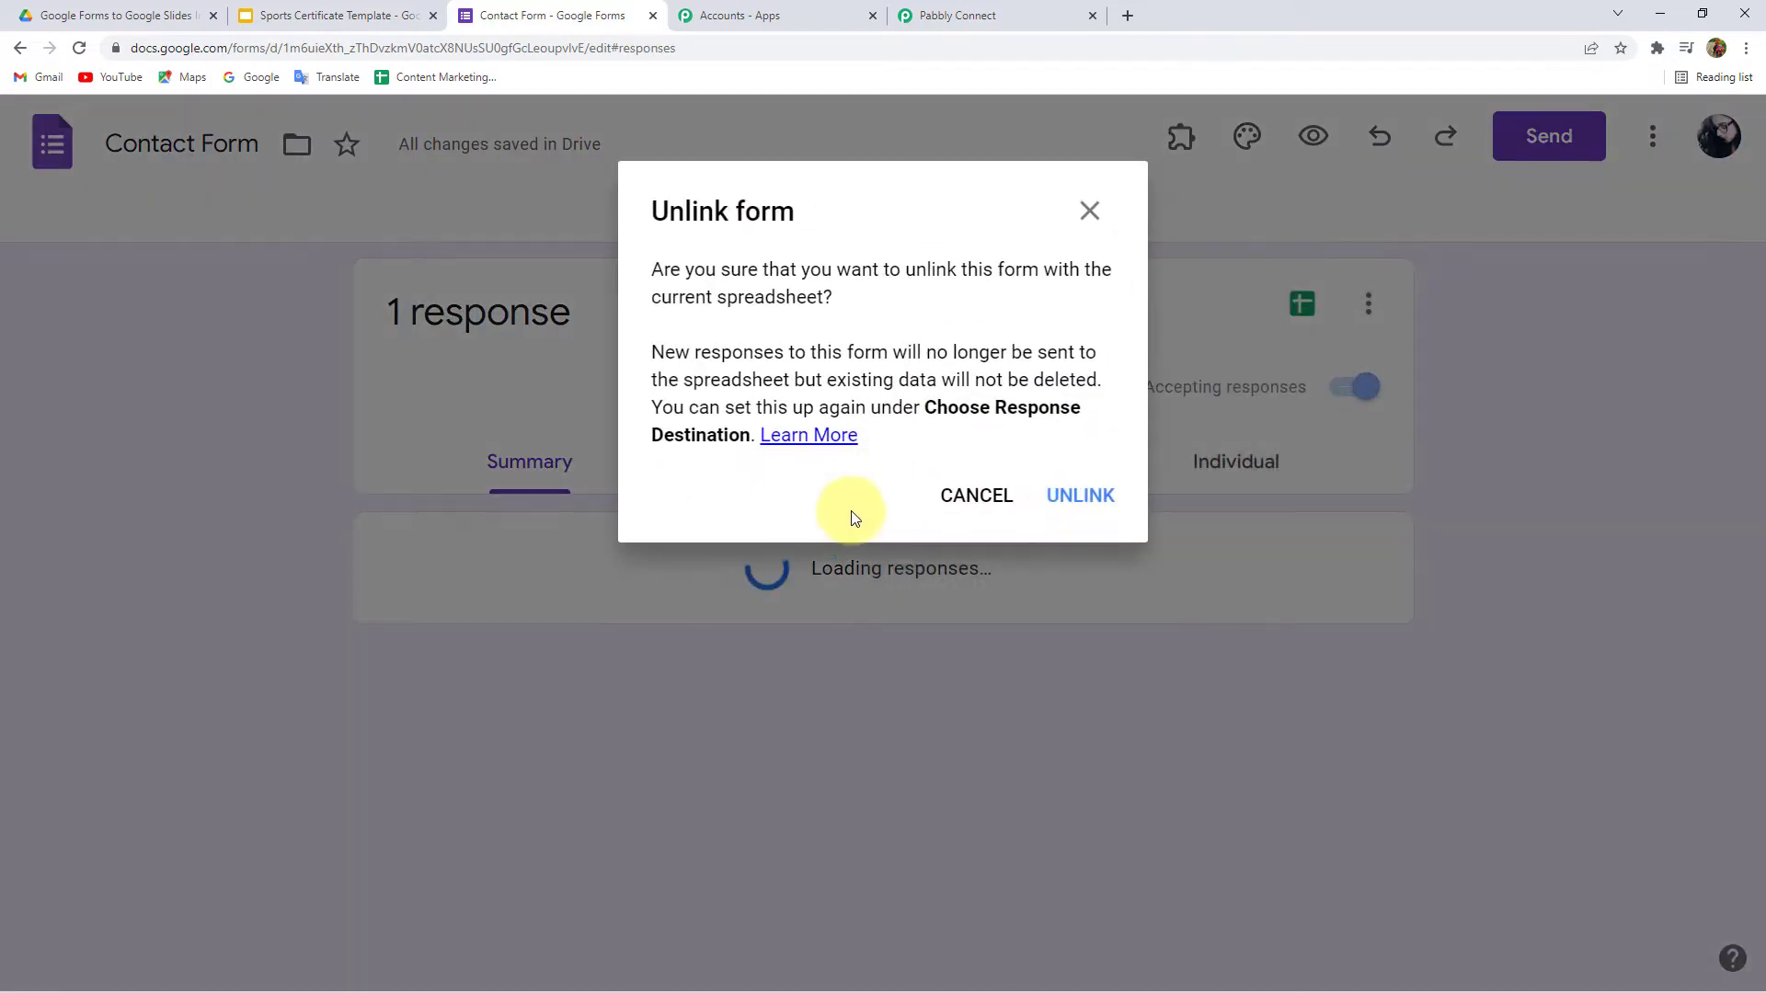
pyautogui.click(1083, 496)
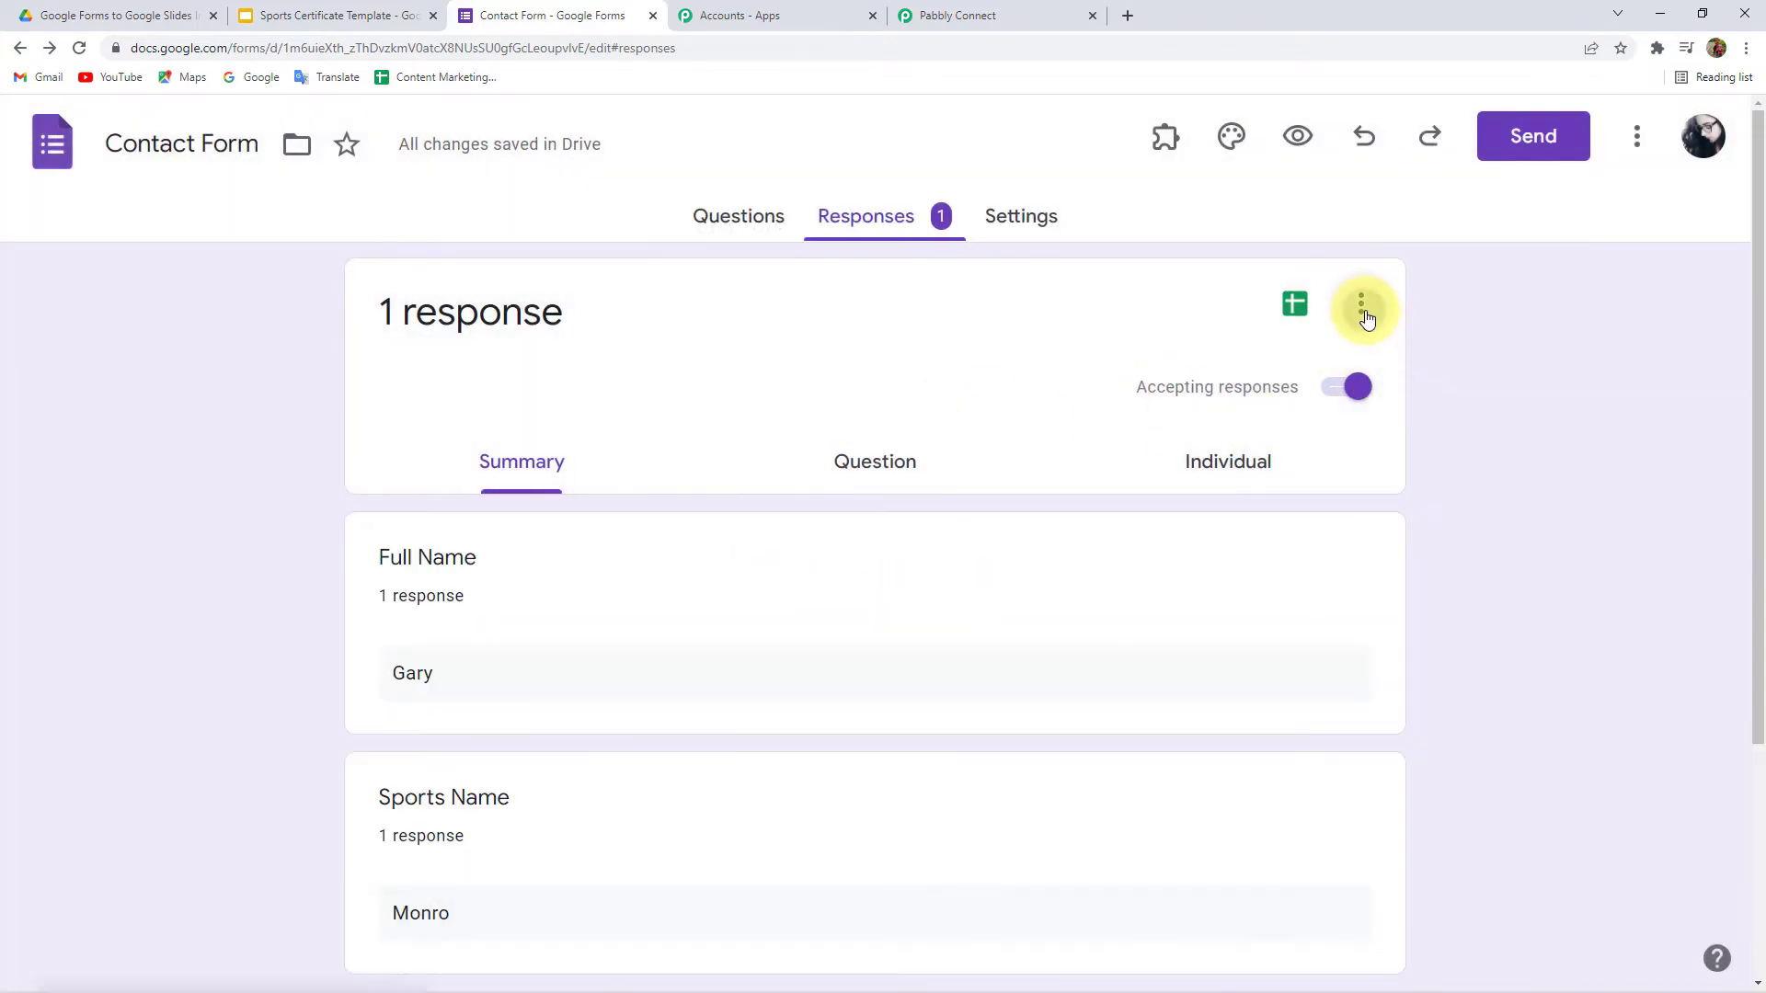
pyautogui.click(1366, 313)
pyautogui.click(1084, 669)
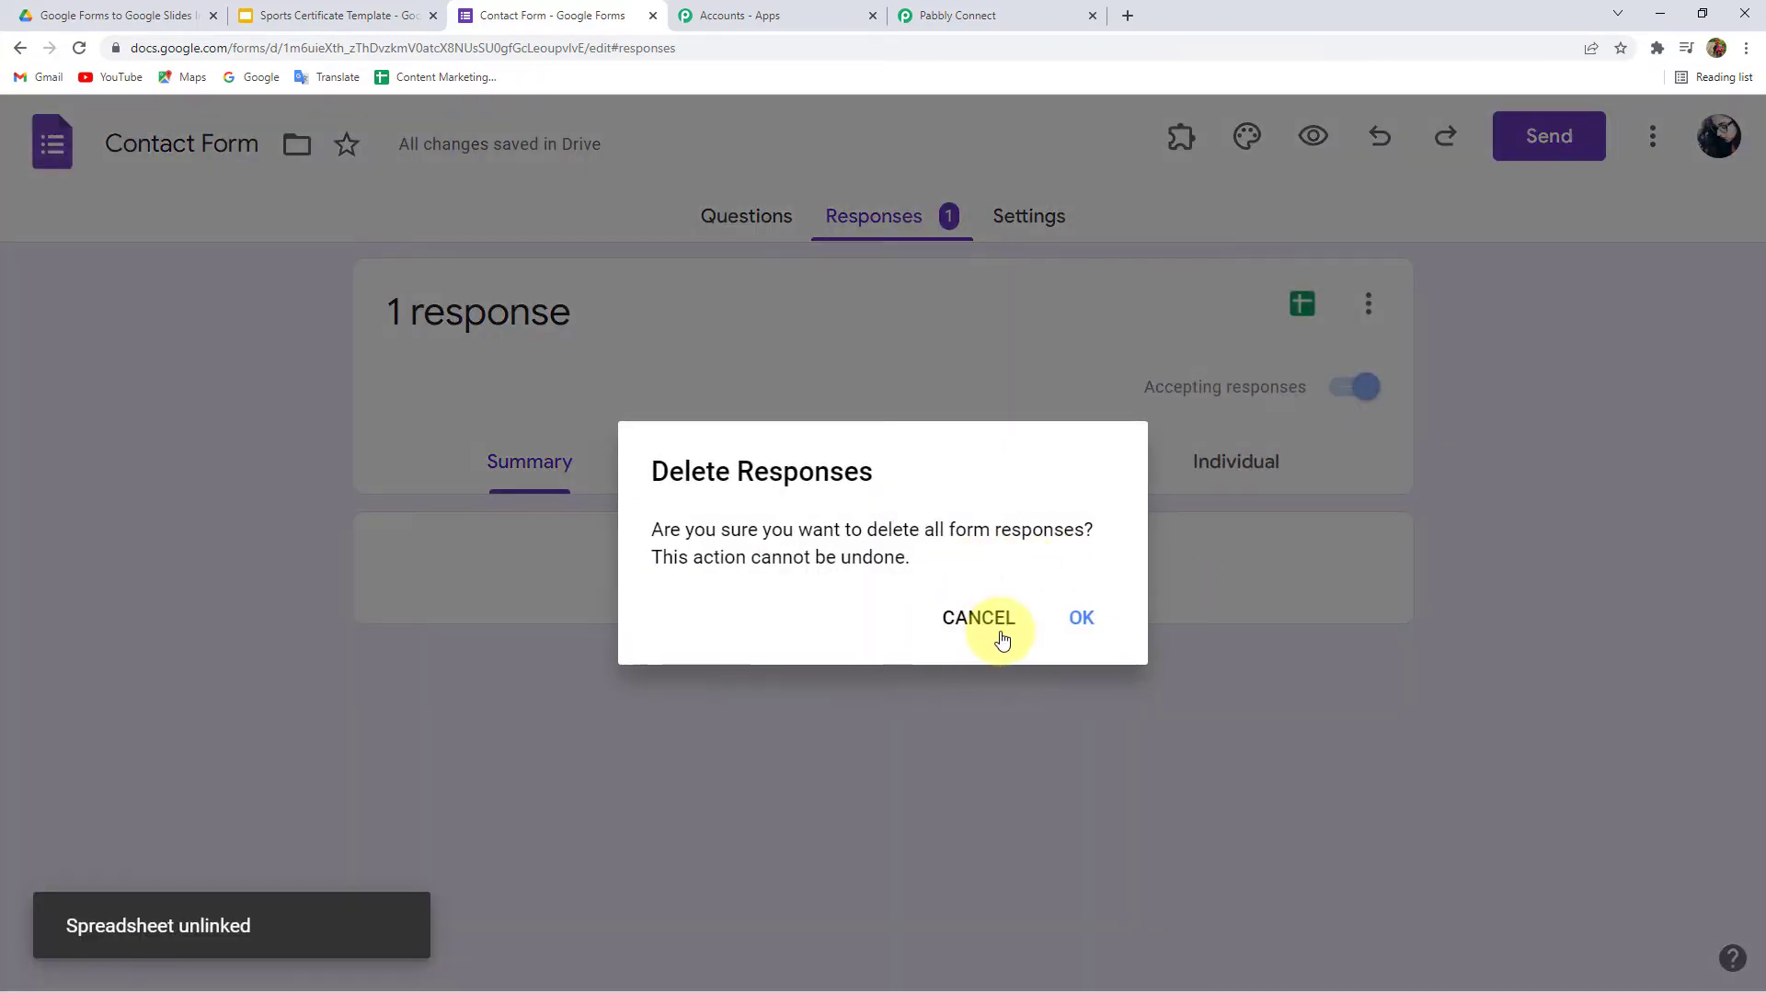
pyautogui.click(1086, 619)
# - Link responses to a new Contact Form (Responses) spreadsheet
pyautogui.click(747, 216)
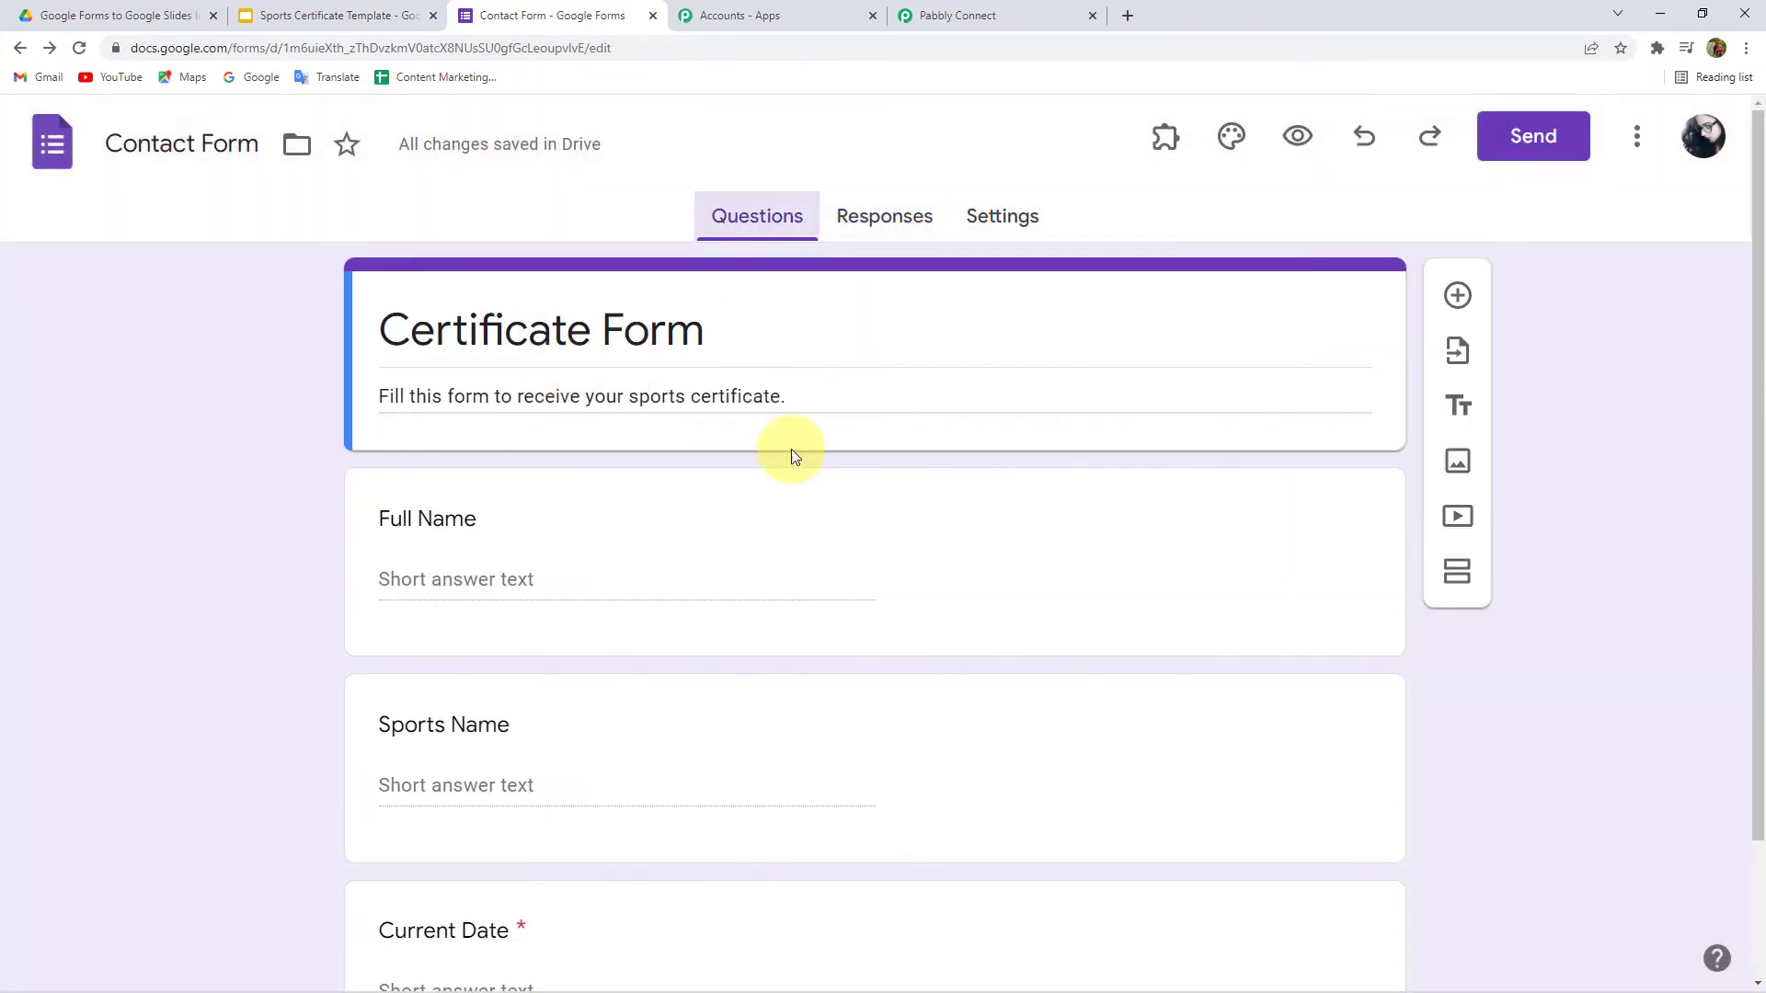
pyautogui.click(885, 215)
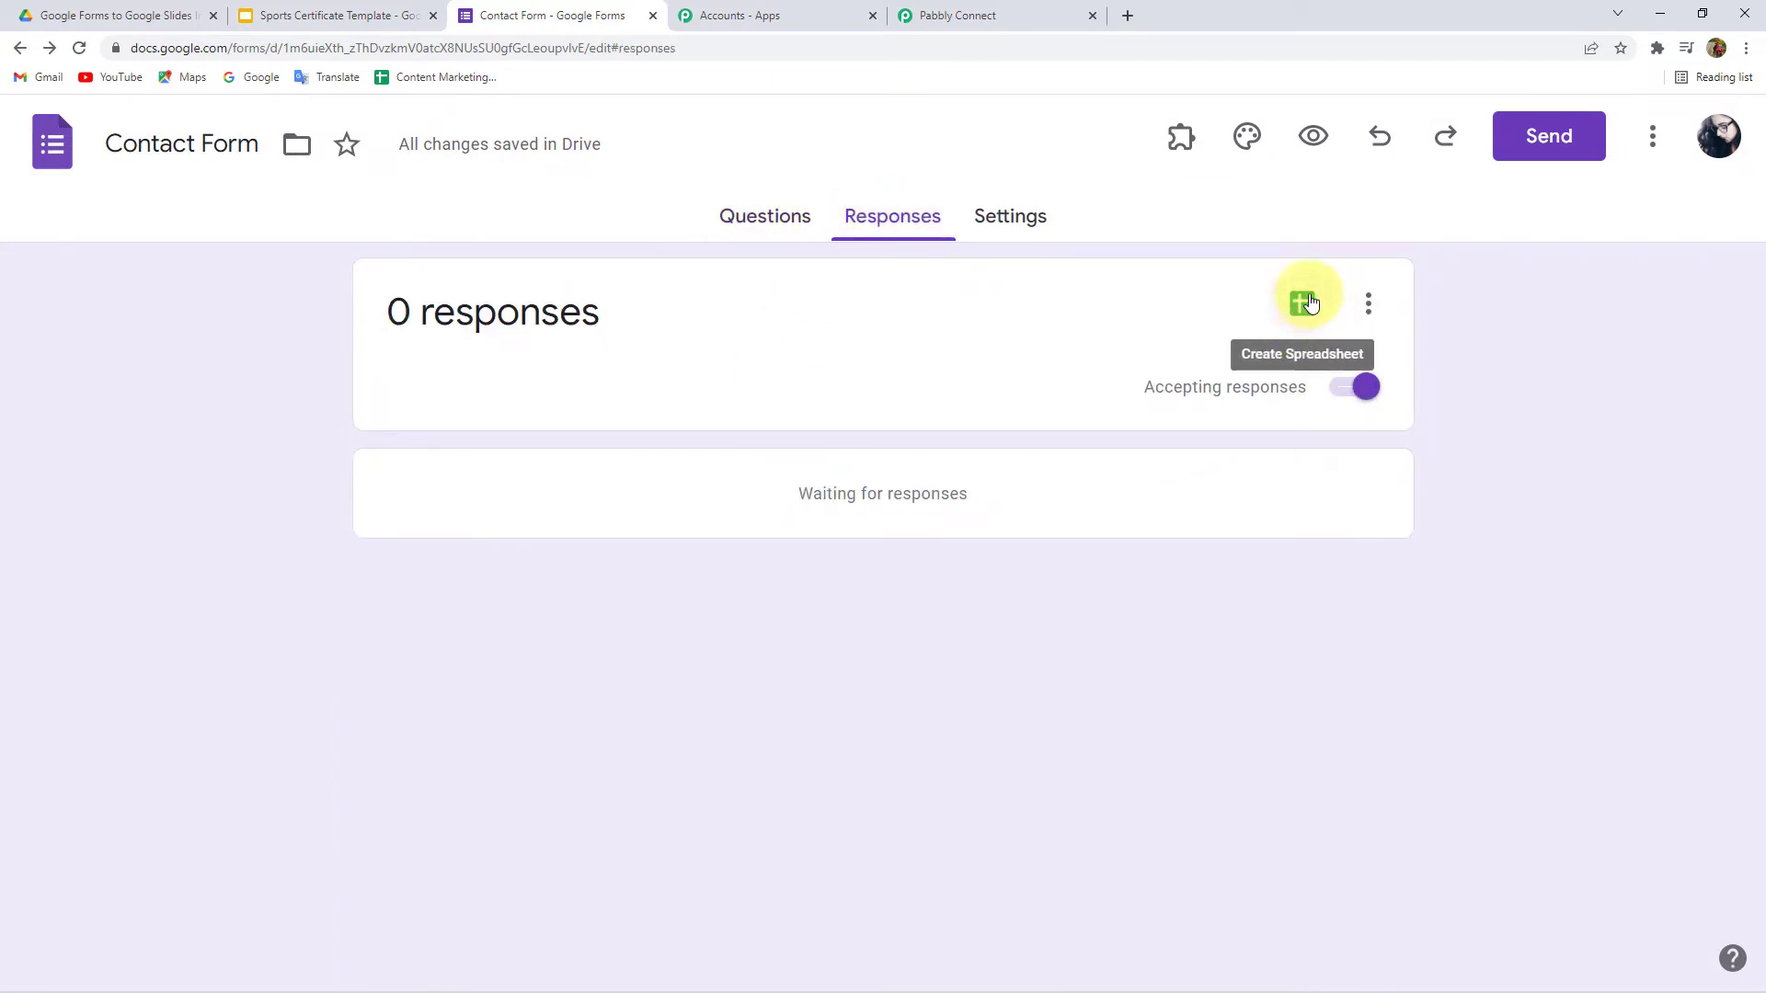
pyautogui.click(1299, 309)
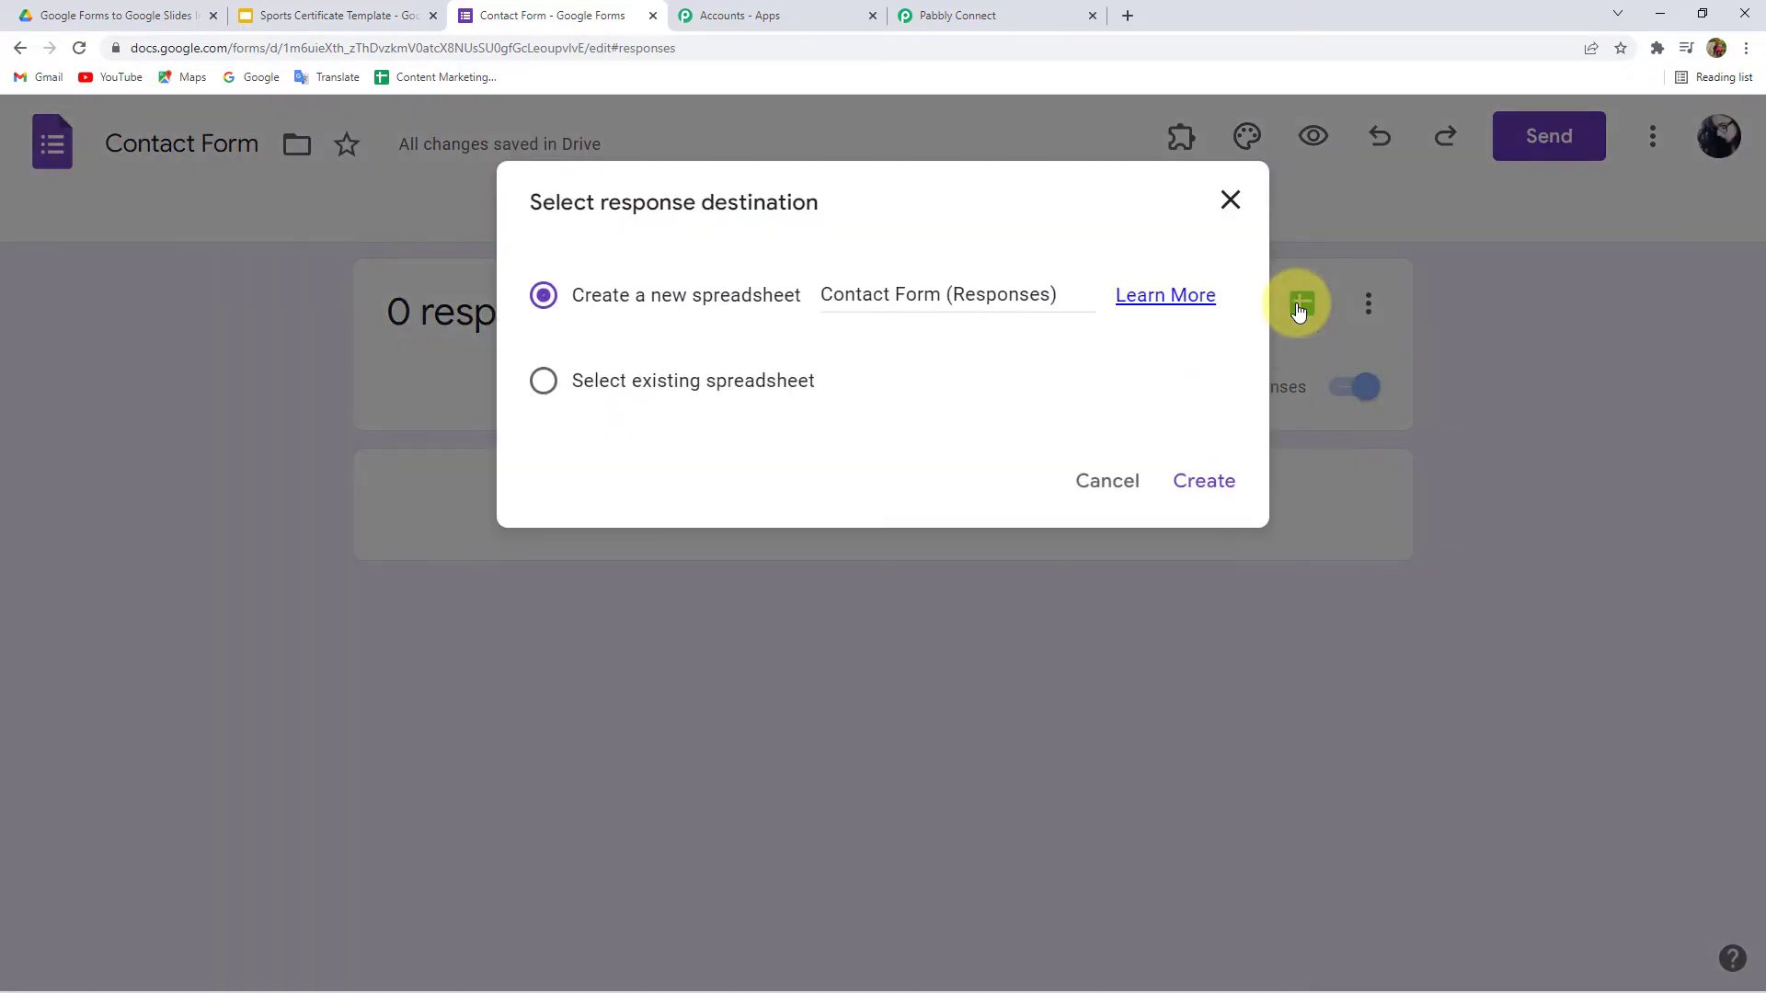
pyautogui.click(1224, 483)
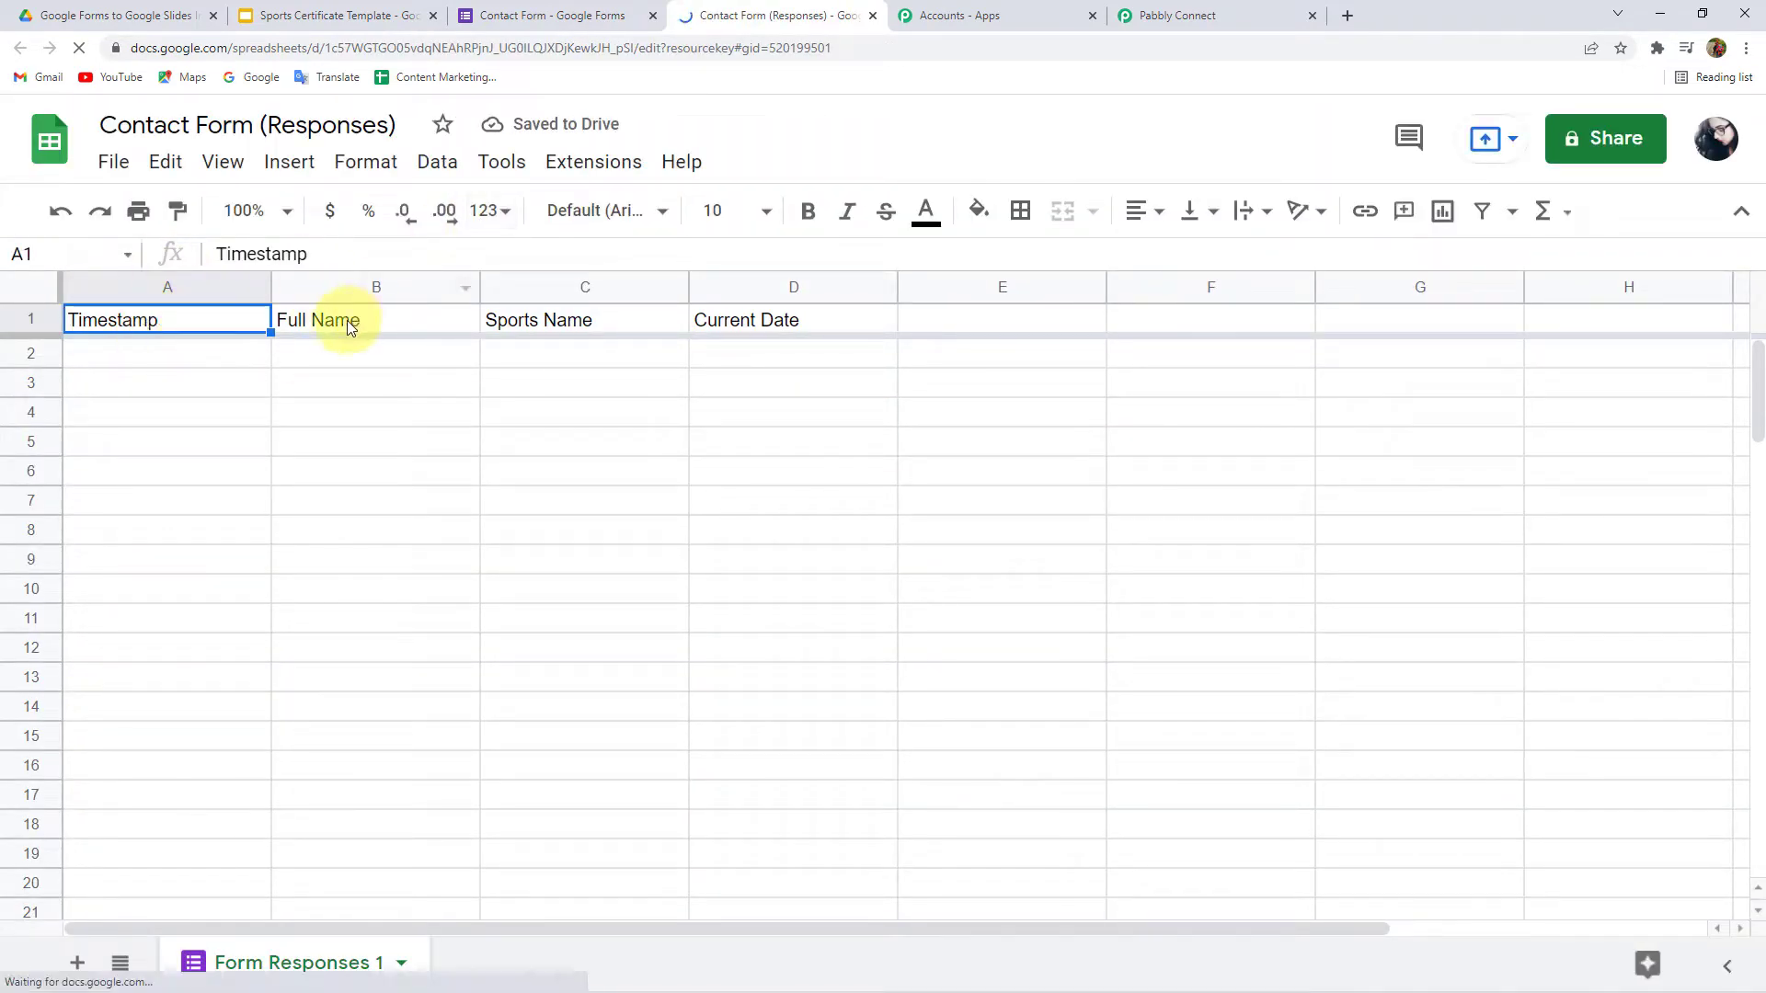
# - Make header row A1:D1 bold, font size 12 and centre-aligned
pyautogui.moveTo(338, 318); pyautogui.dragTo(813, 333)
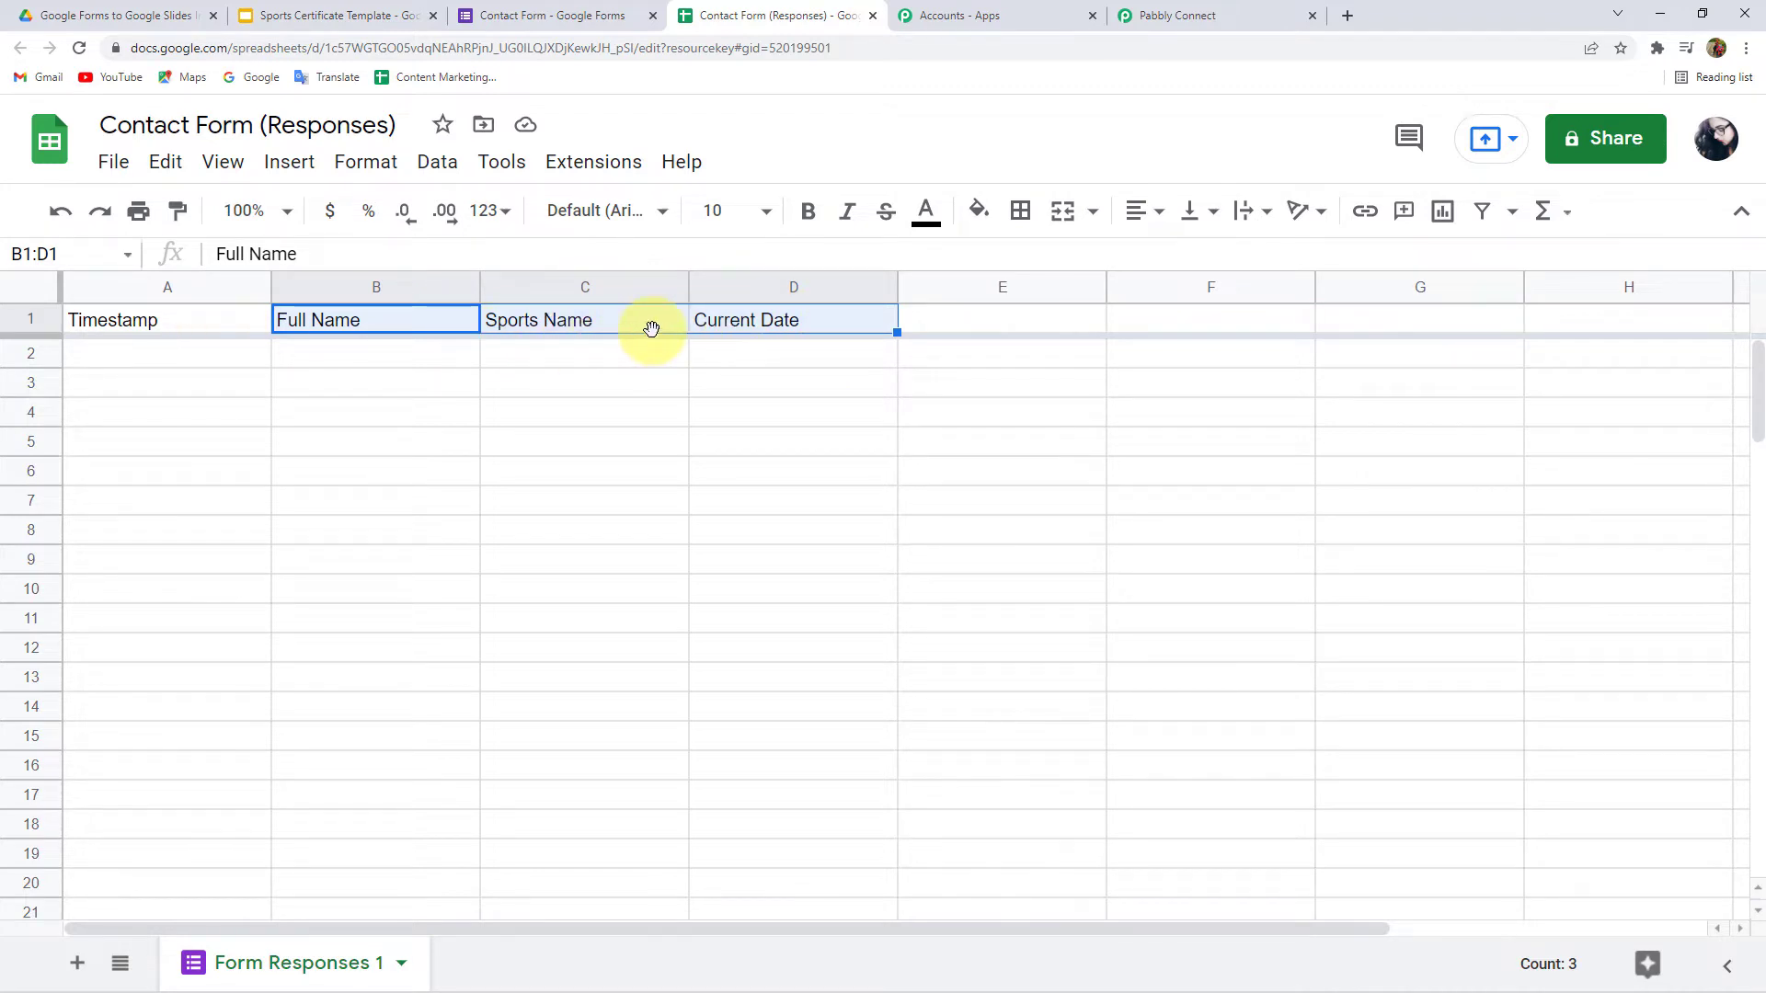
pyautogui.click(618, 411)
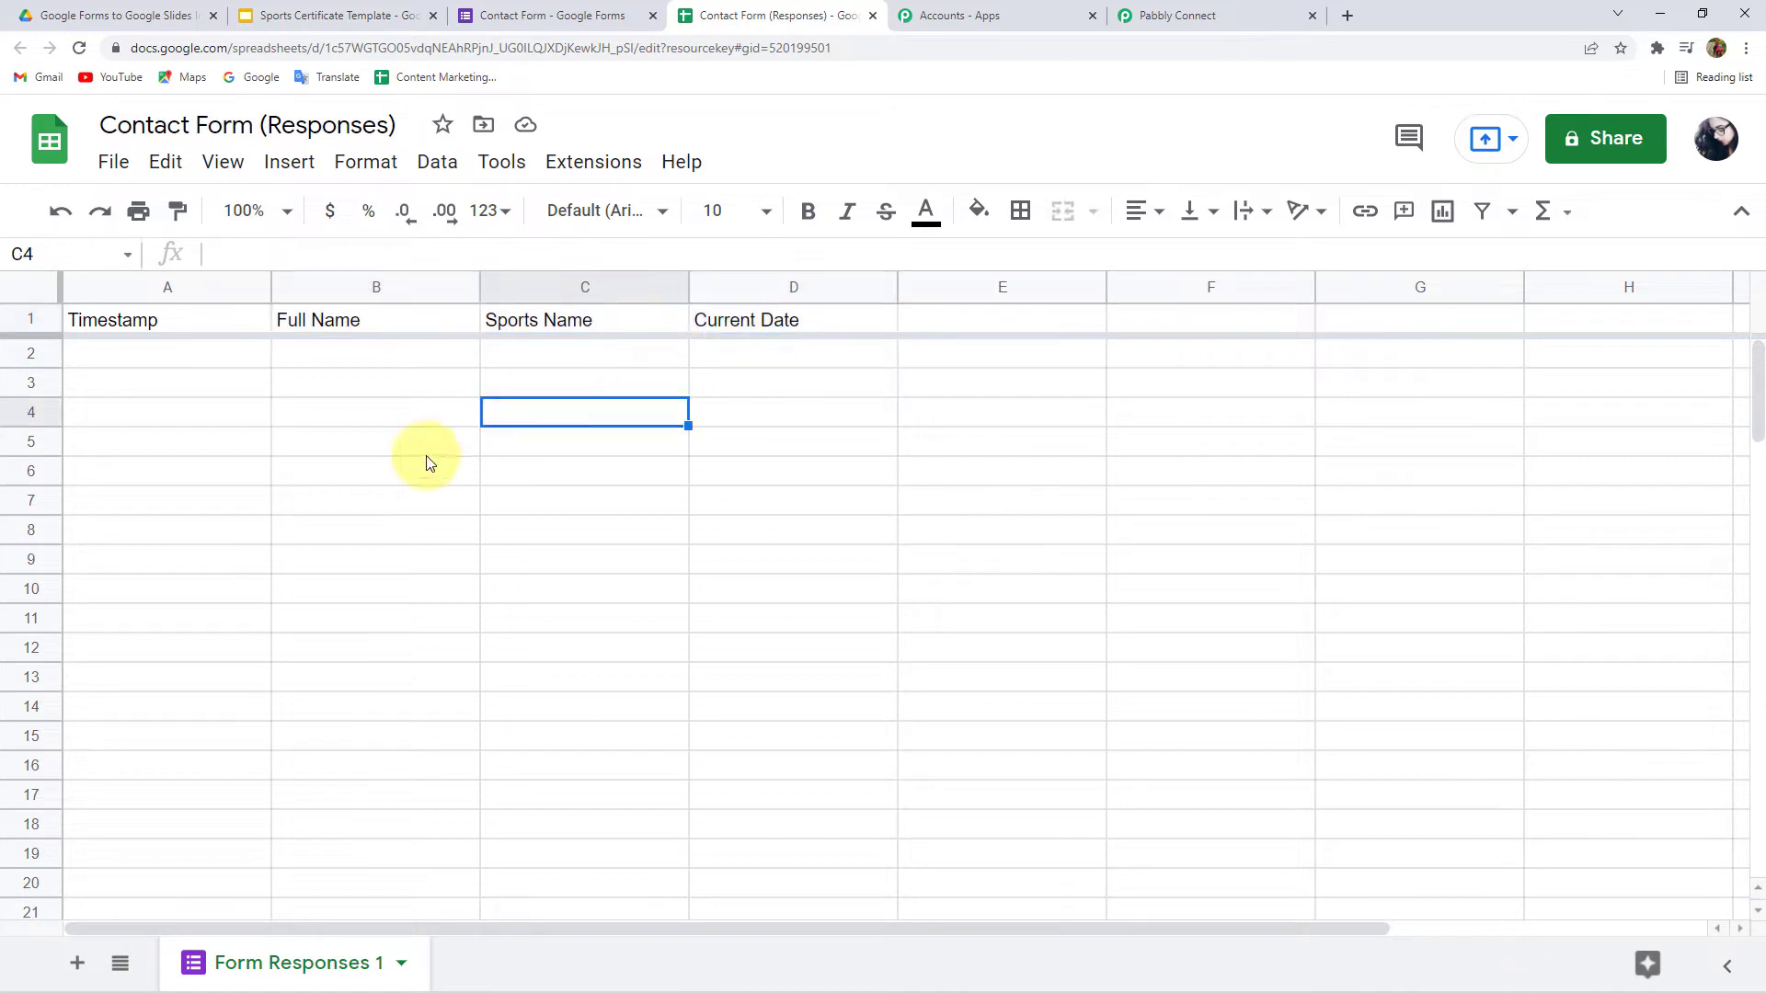
pyautogui.click(164, 320)
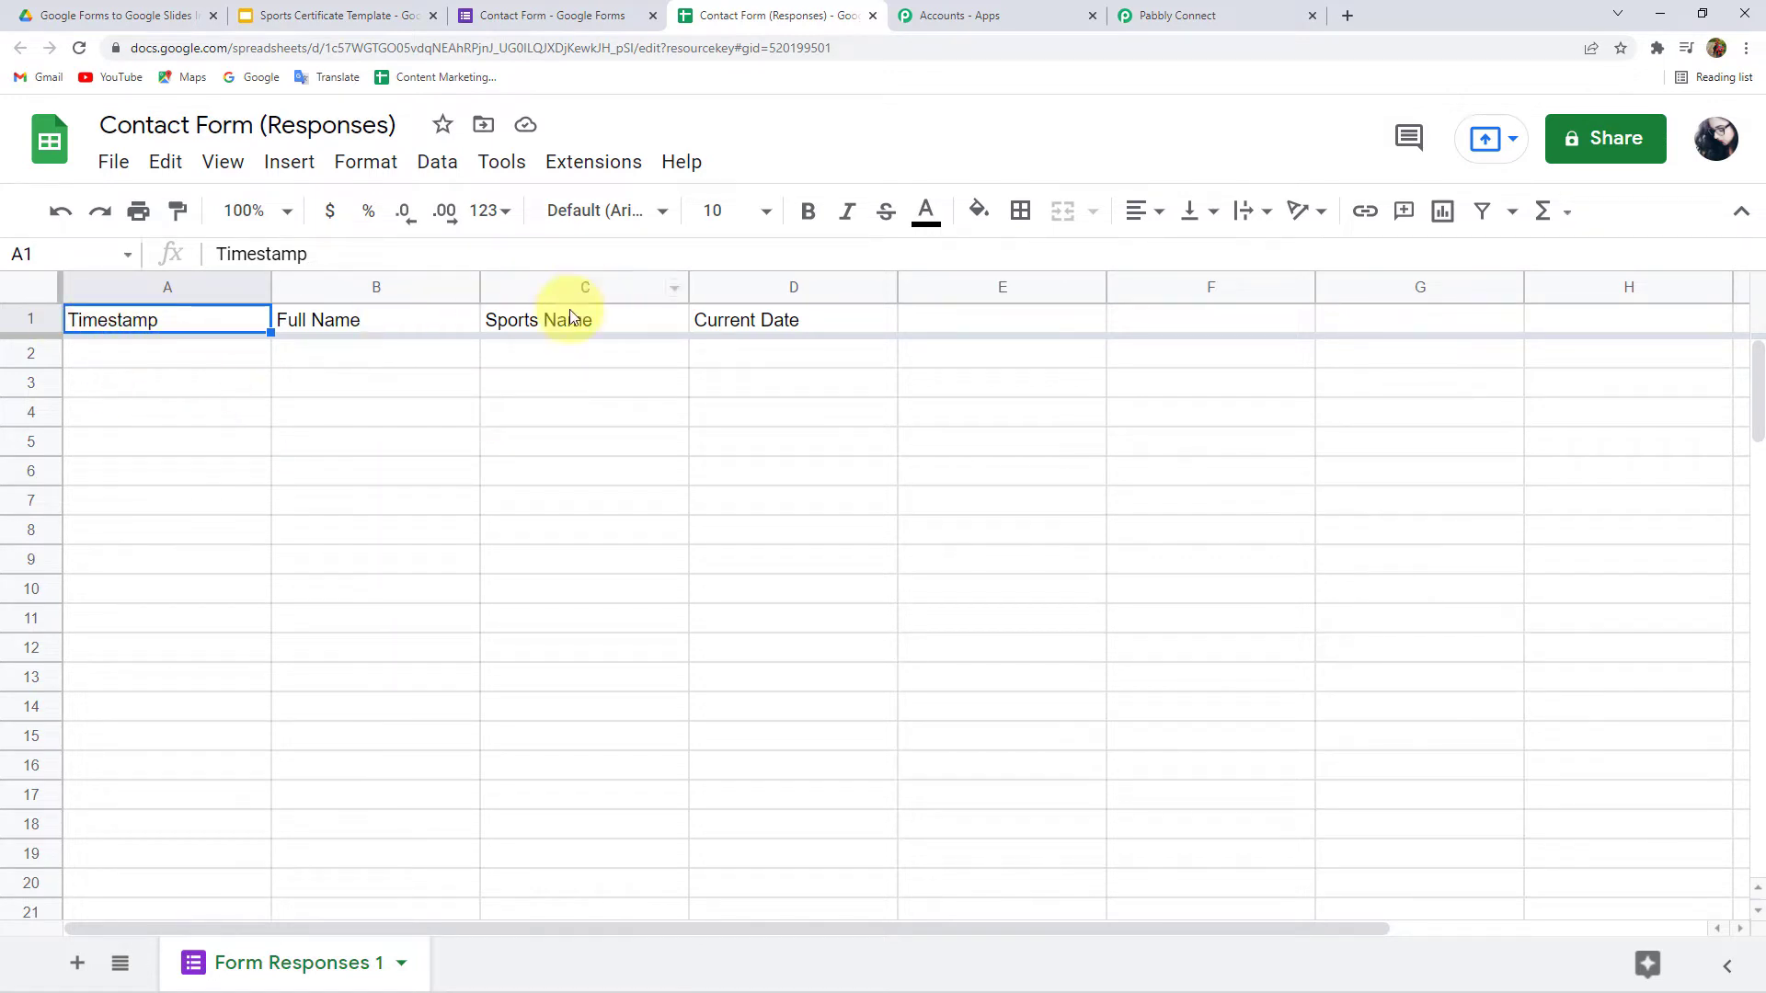
pyautogui.moveTo(115, 312); pyautogui.dragTo(798, 333)
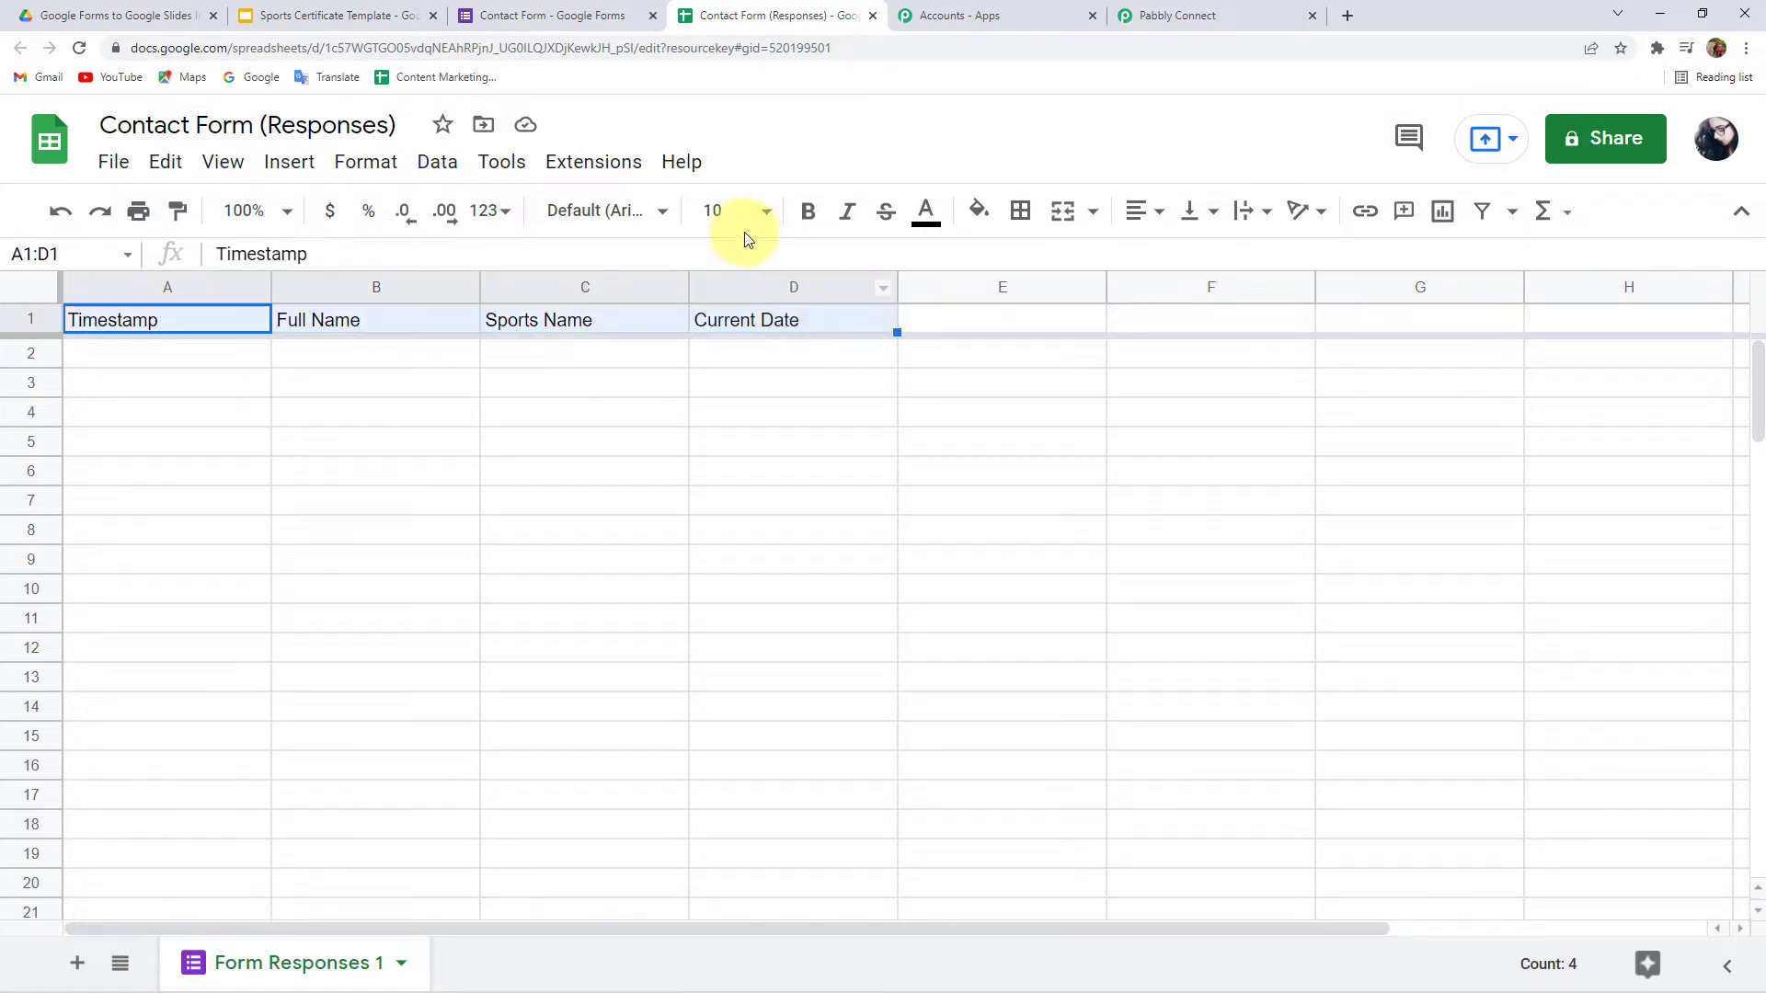
pyautogui.click(808, 213)
pyautogui.click(732, 210)
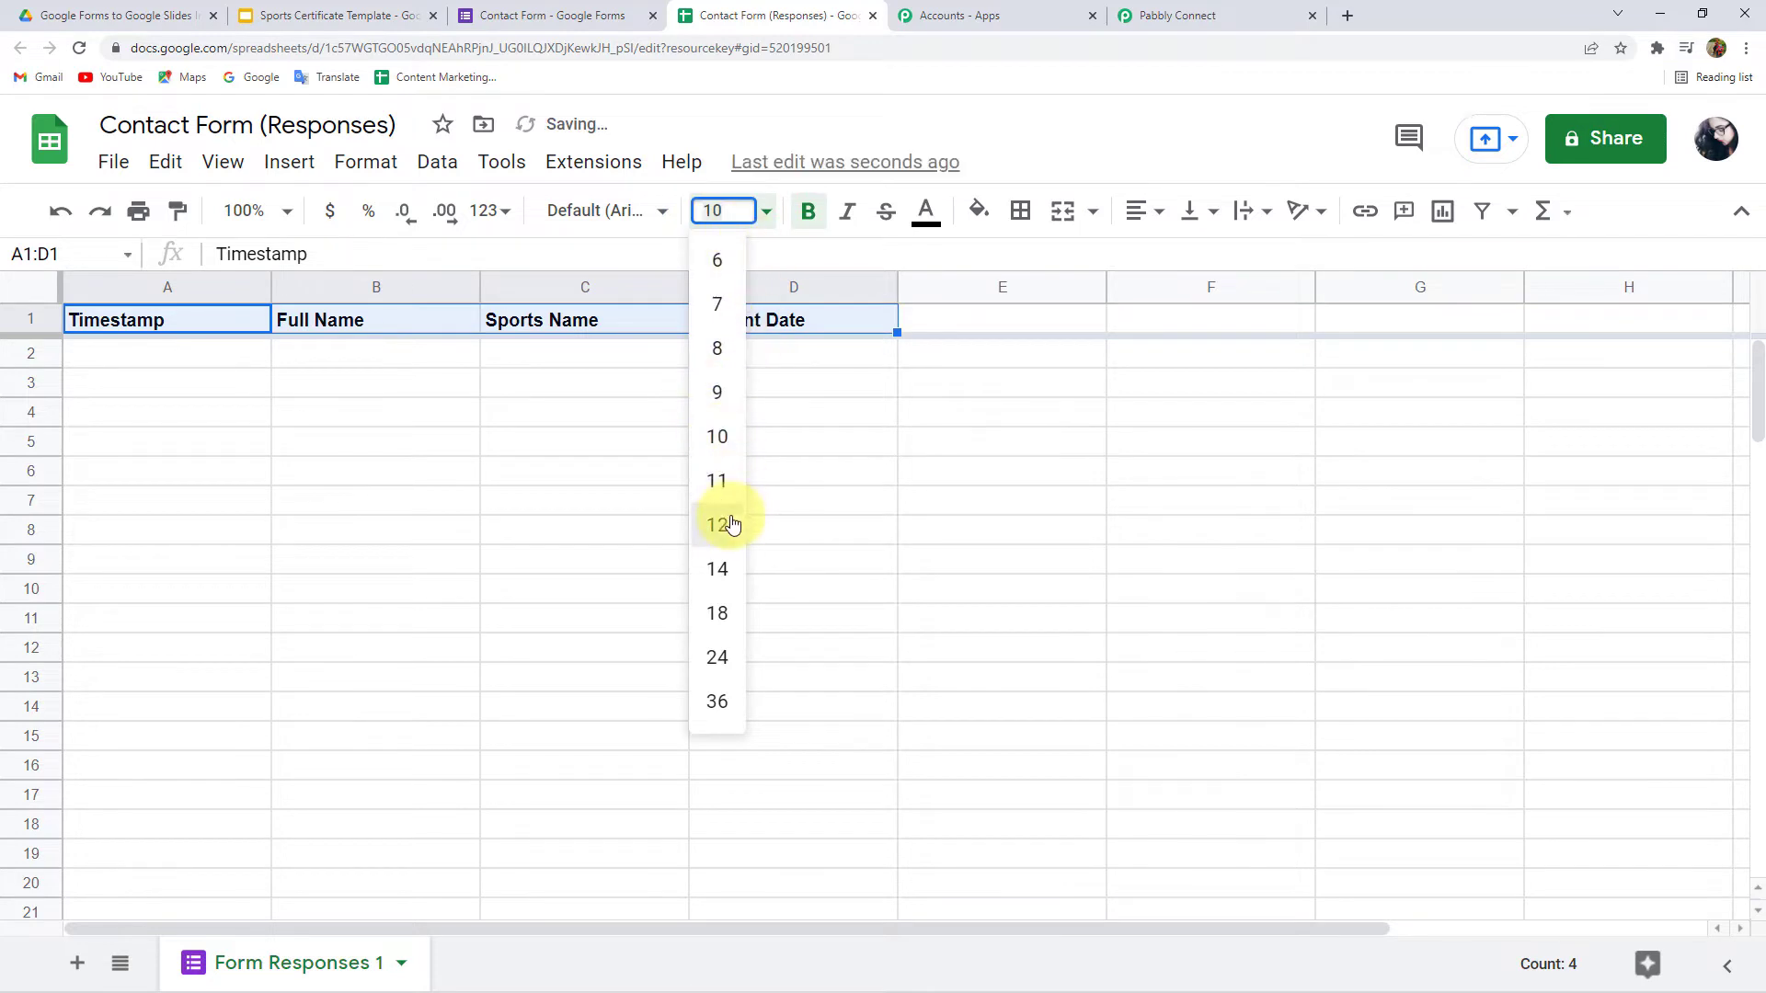
pyautogui.click(719, 524)
pyautogui.click(1139, 210)
pyautogui.click(1173, 272)
pyautogui.click(640, 473)
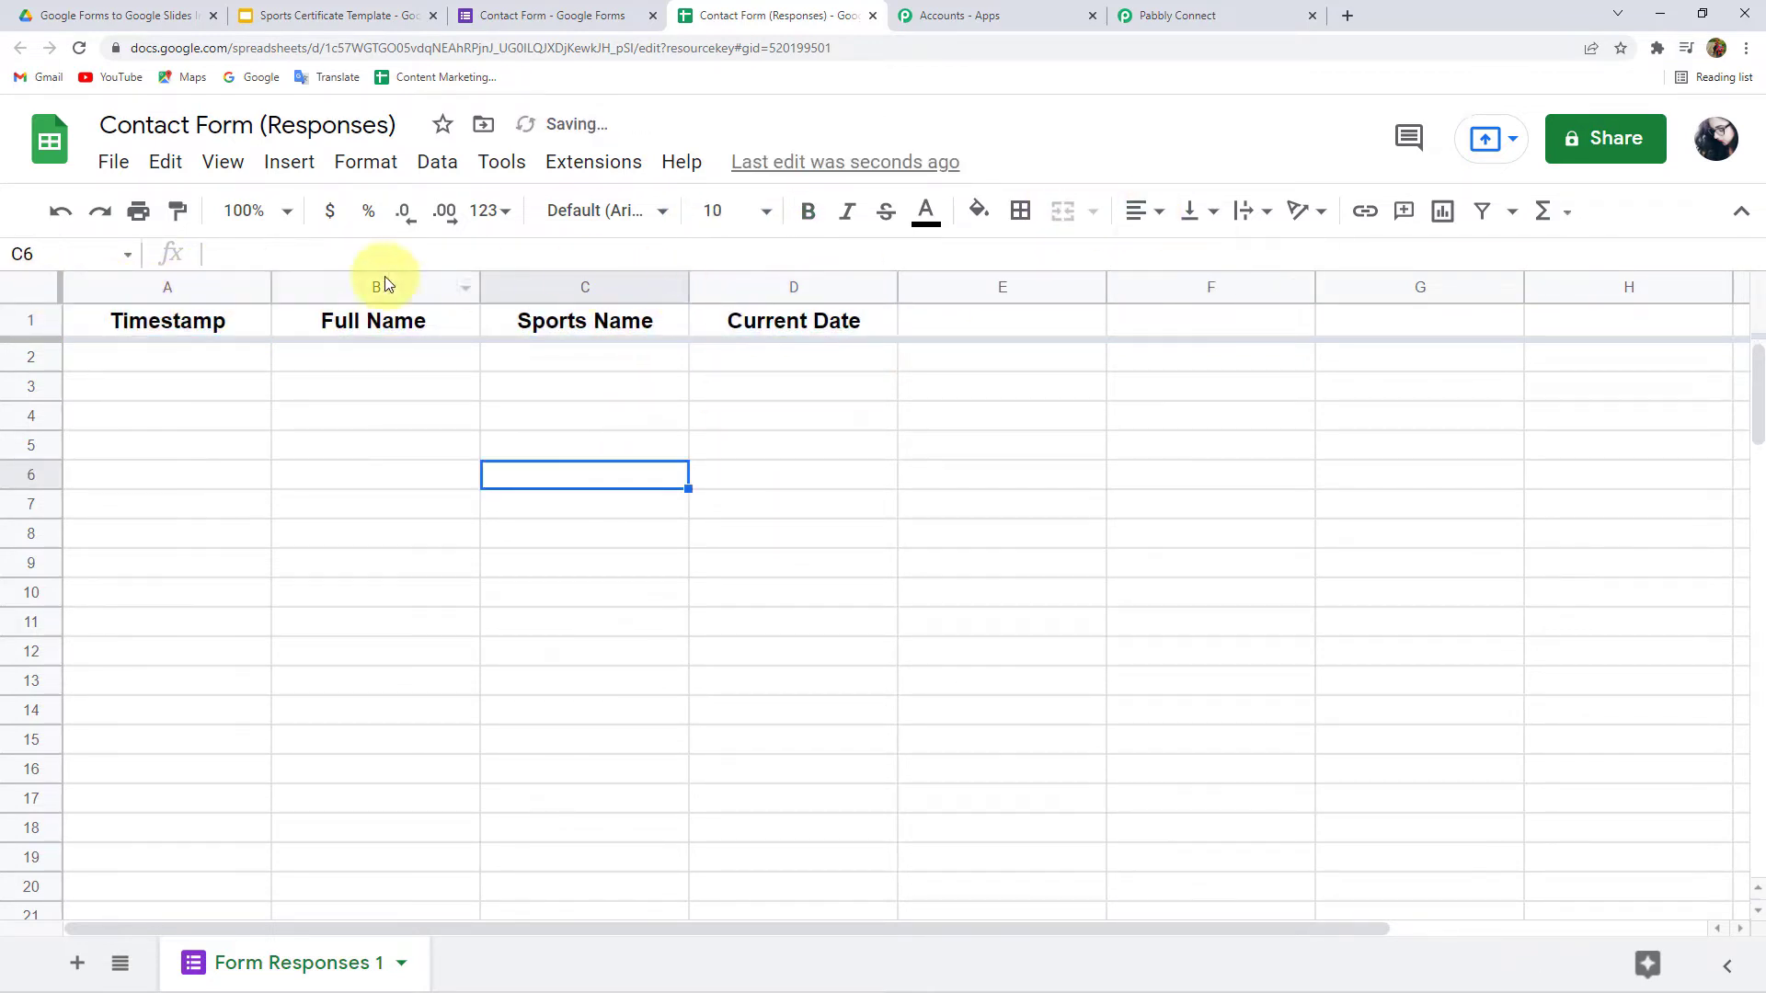
# - Widen columns B, C and D, then return to the form
pyautogui.moveTo(480, 286); pyautogui.dragTo(537, 286)
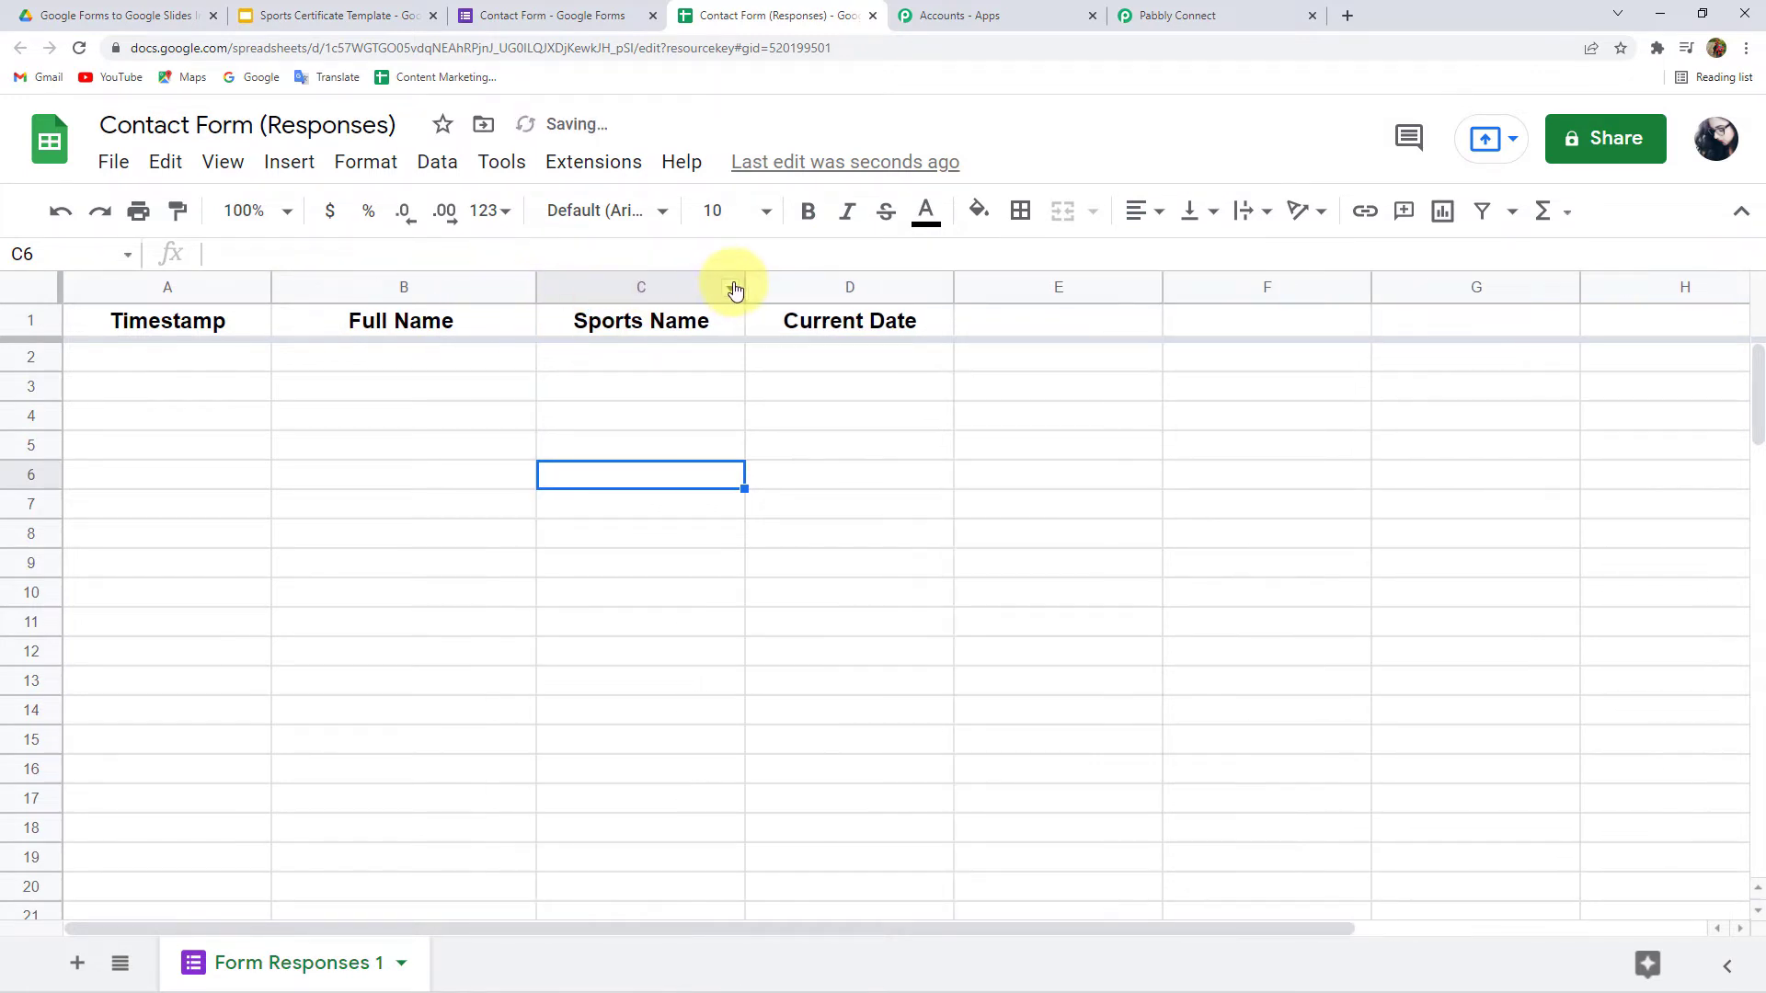
pyautogui.moveTo(745, 283); pyautogui.dragTo(838, 286)
pyautogui.moveTo(1046, 285); pyautogui.dragTo(1111, 285)
pyautogui.click(570, 15)
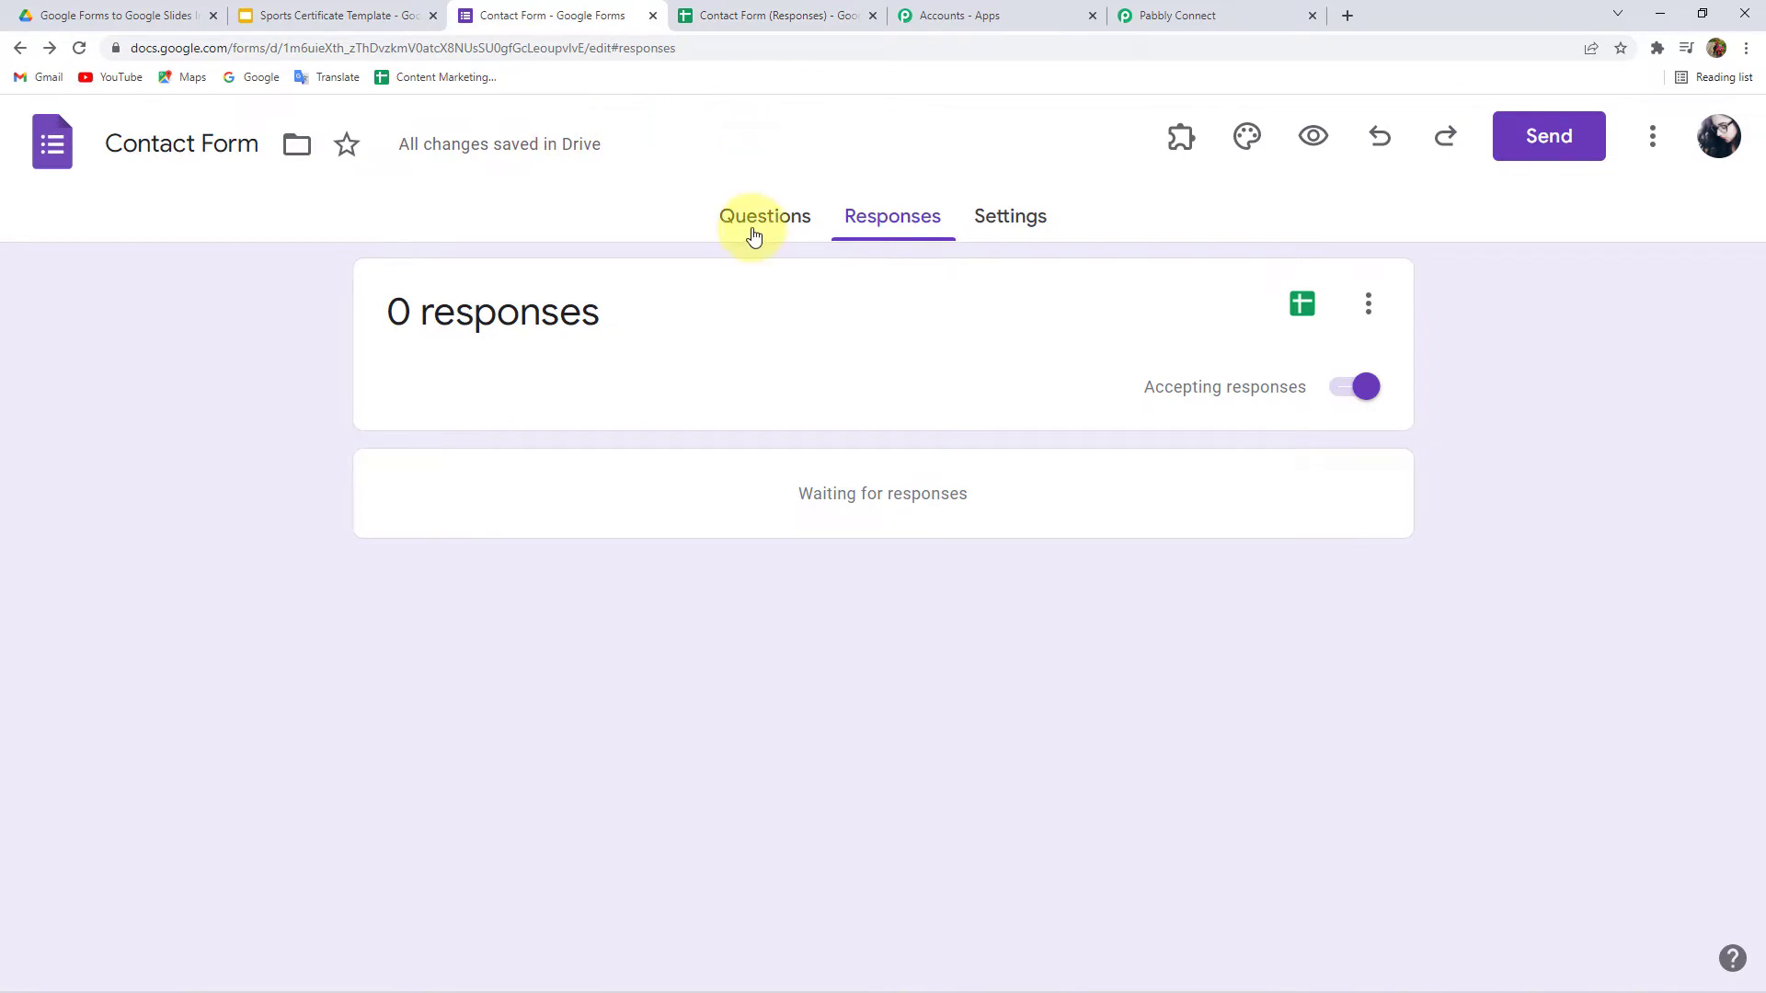
# - Check row 2 of the Contact Form (Responses) spreadsheet
pyautogui.click(753, 219)
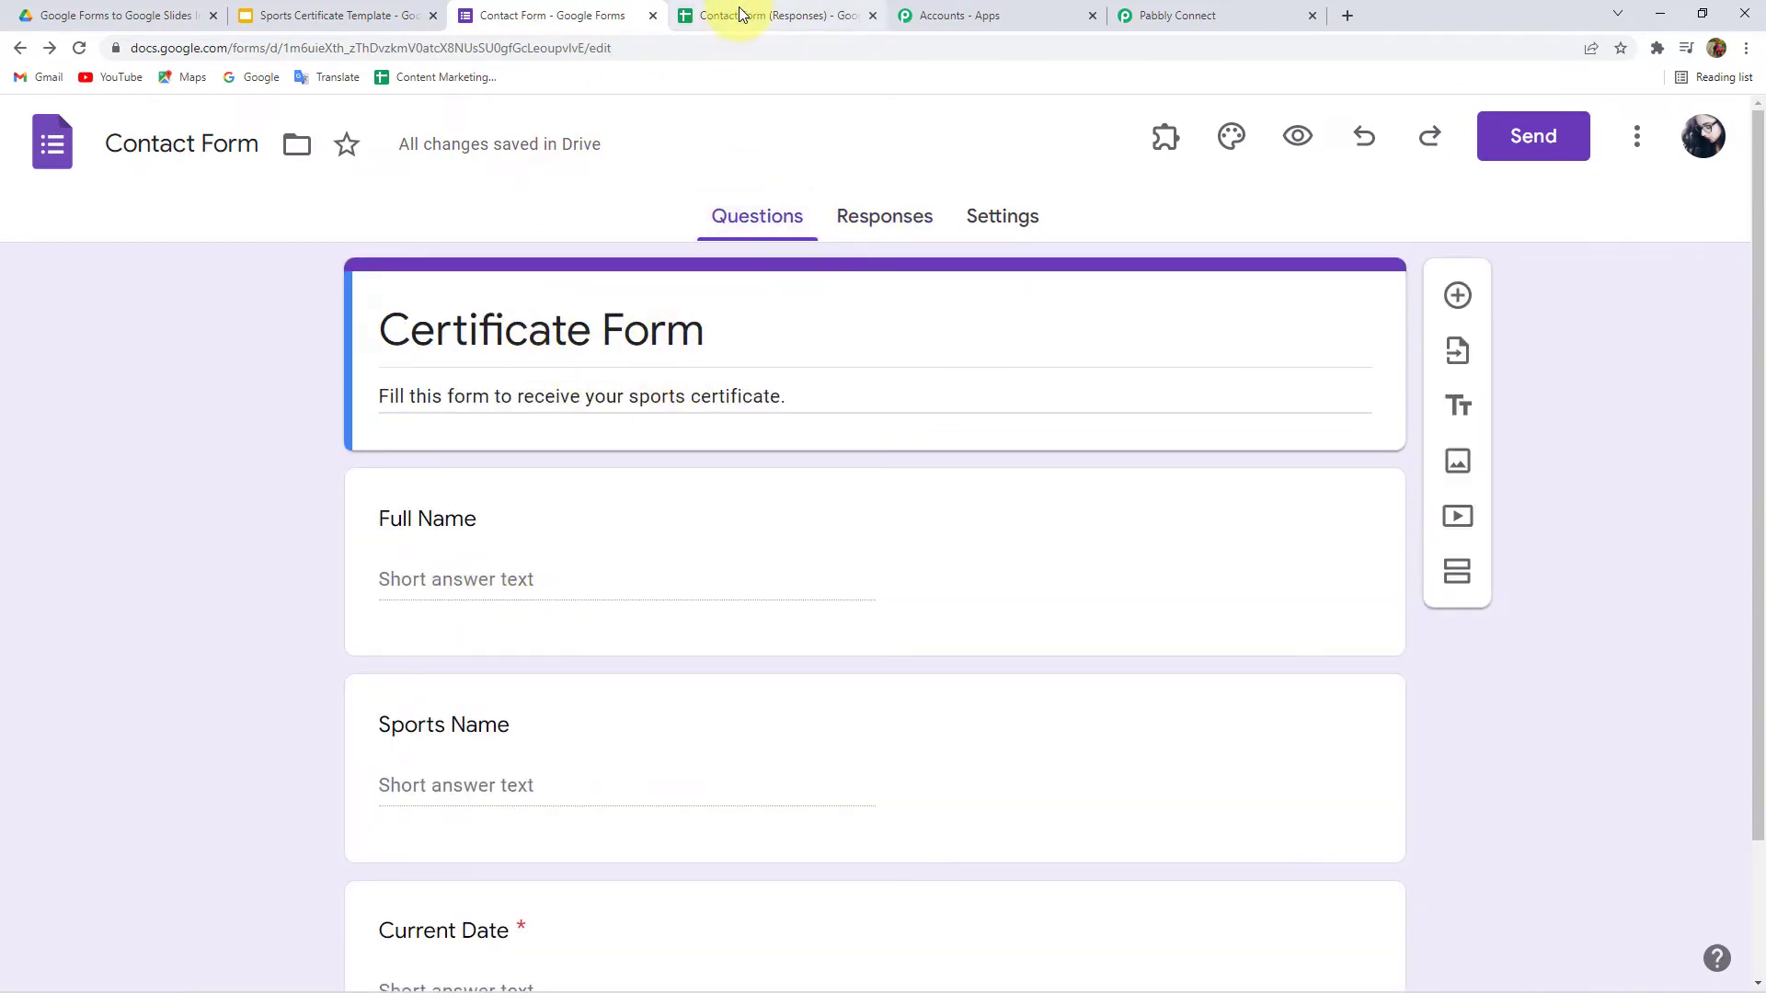
pyautogui.click(752, 16)
pyautogui.moveTo(123, 361); pyautogui.dragTo(1064, 363)
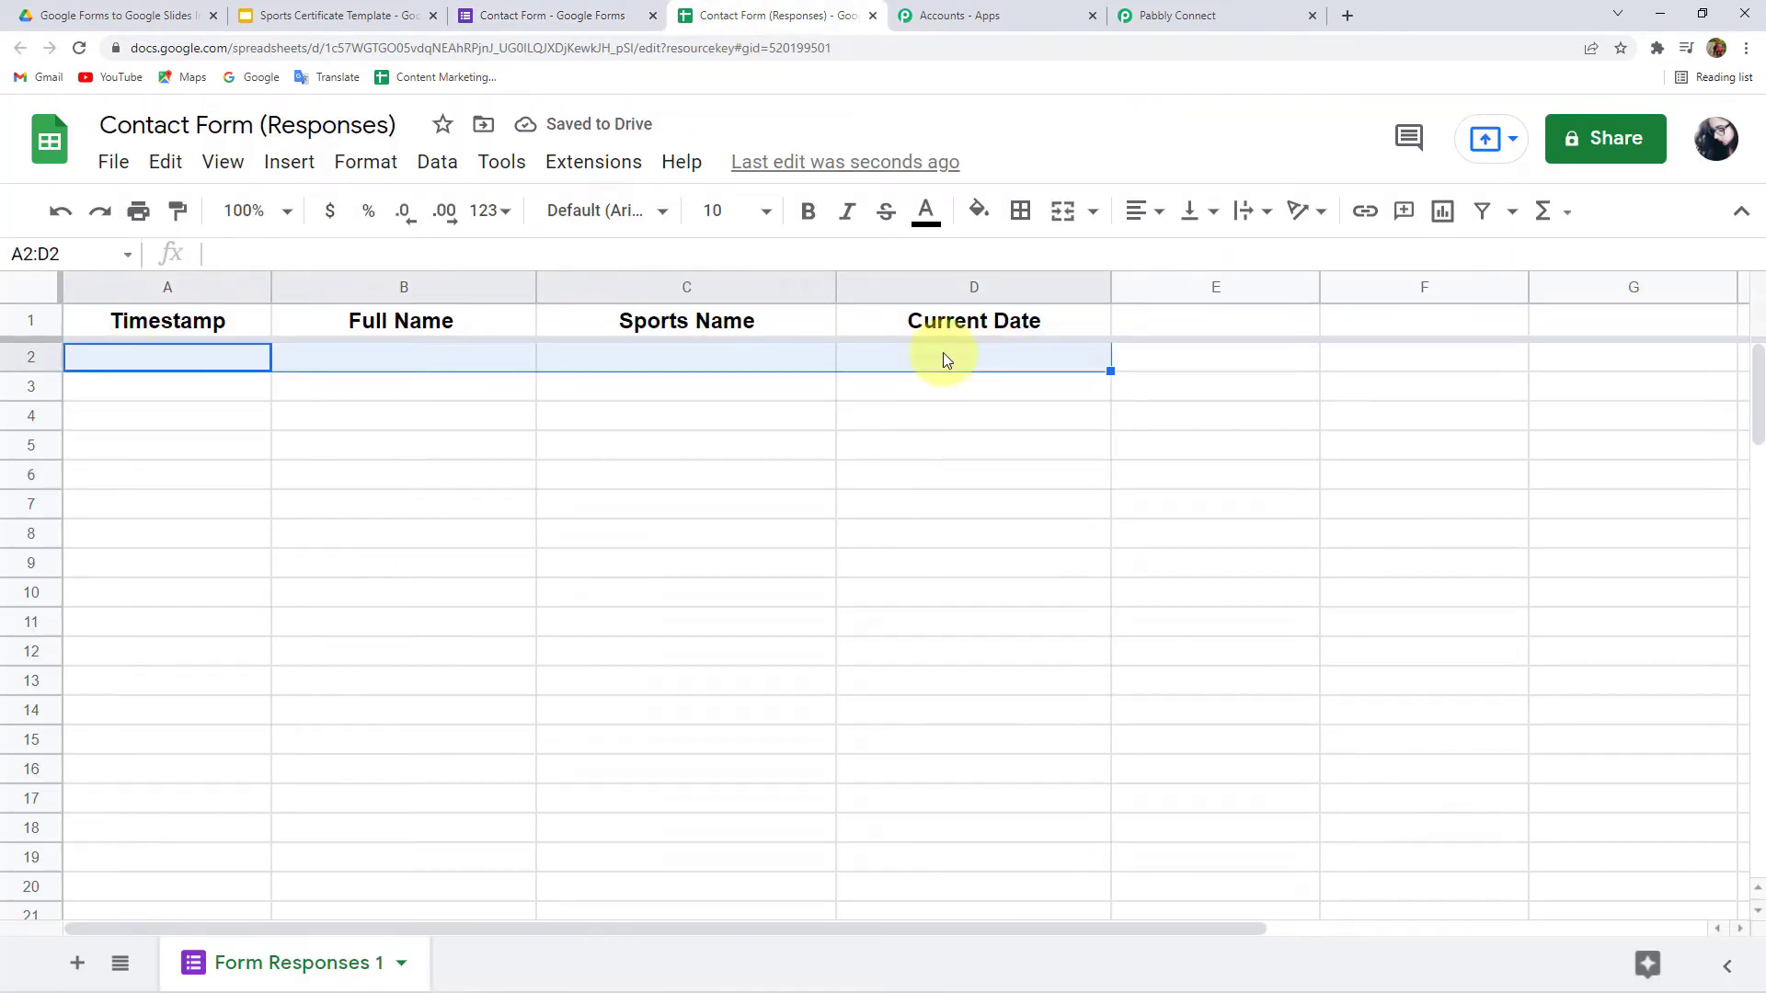
pyautogui.click(529, 16)
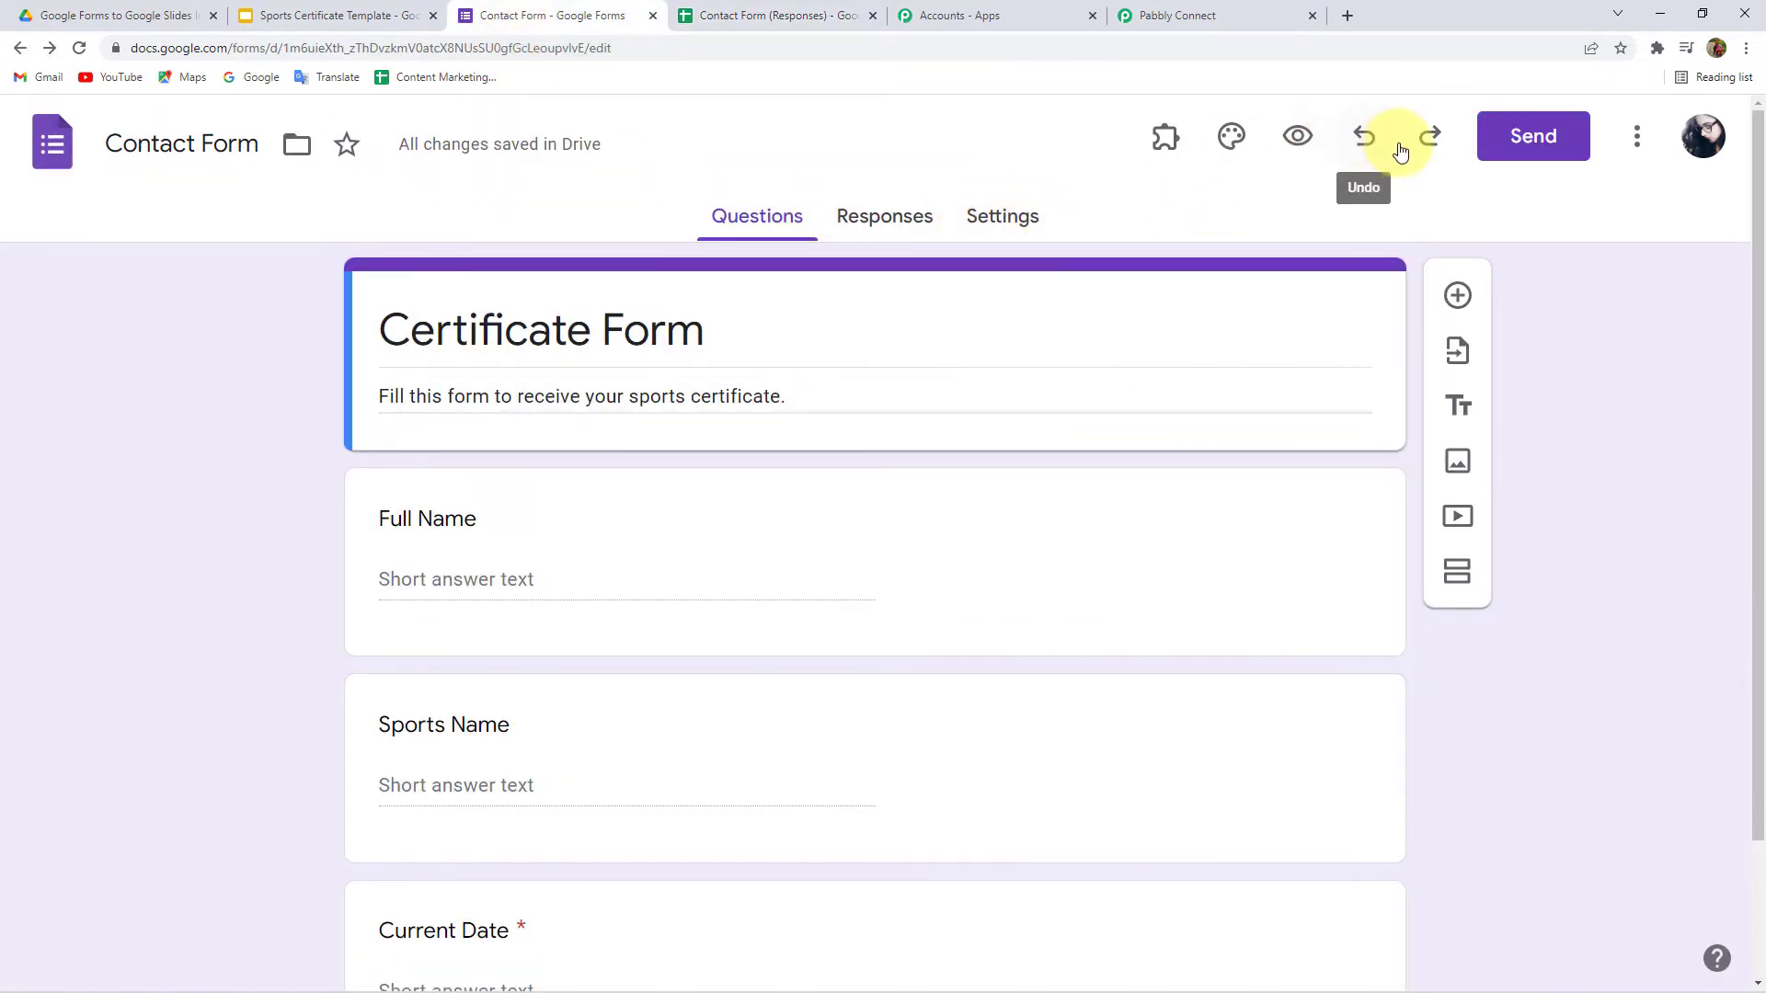
# - Copy the form's share link and load the live form in a new tab
pyautogui.click(869, 219)
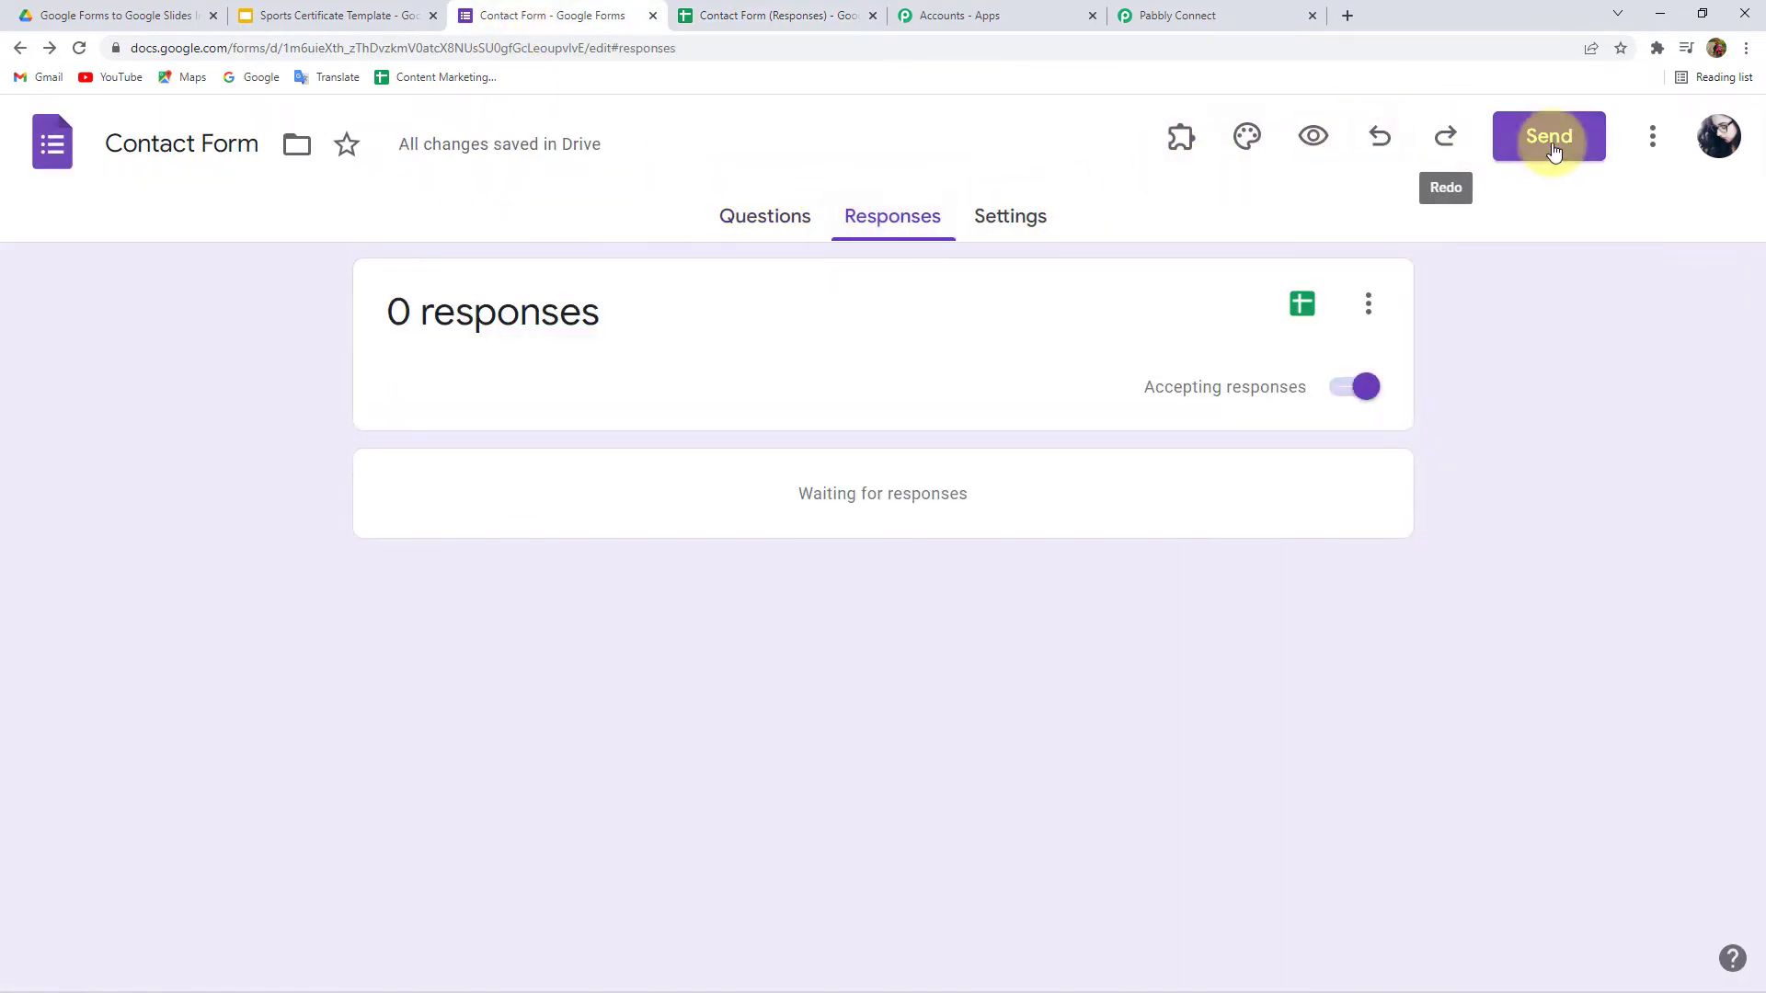
pyautogui.click(1552, 150)
pyautogui.click(782, 366)
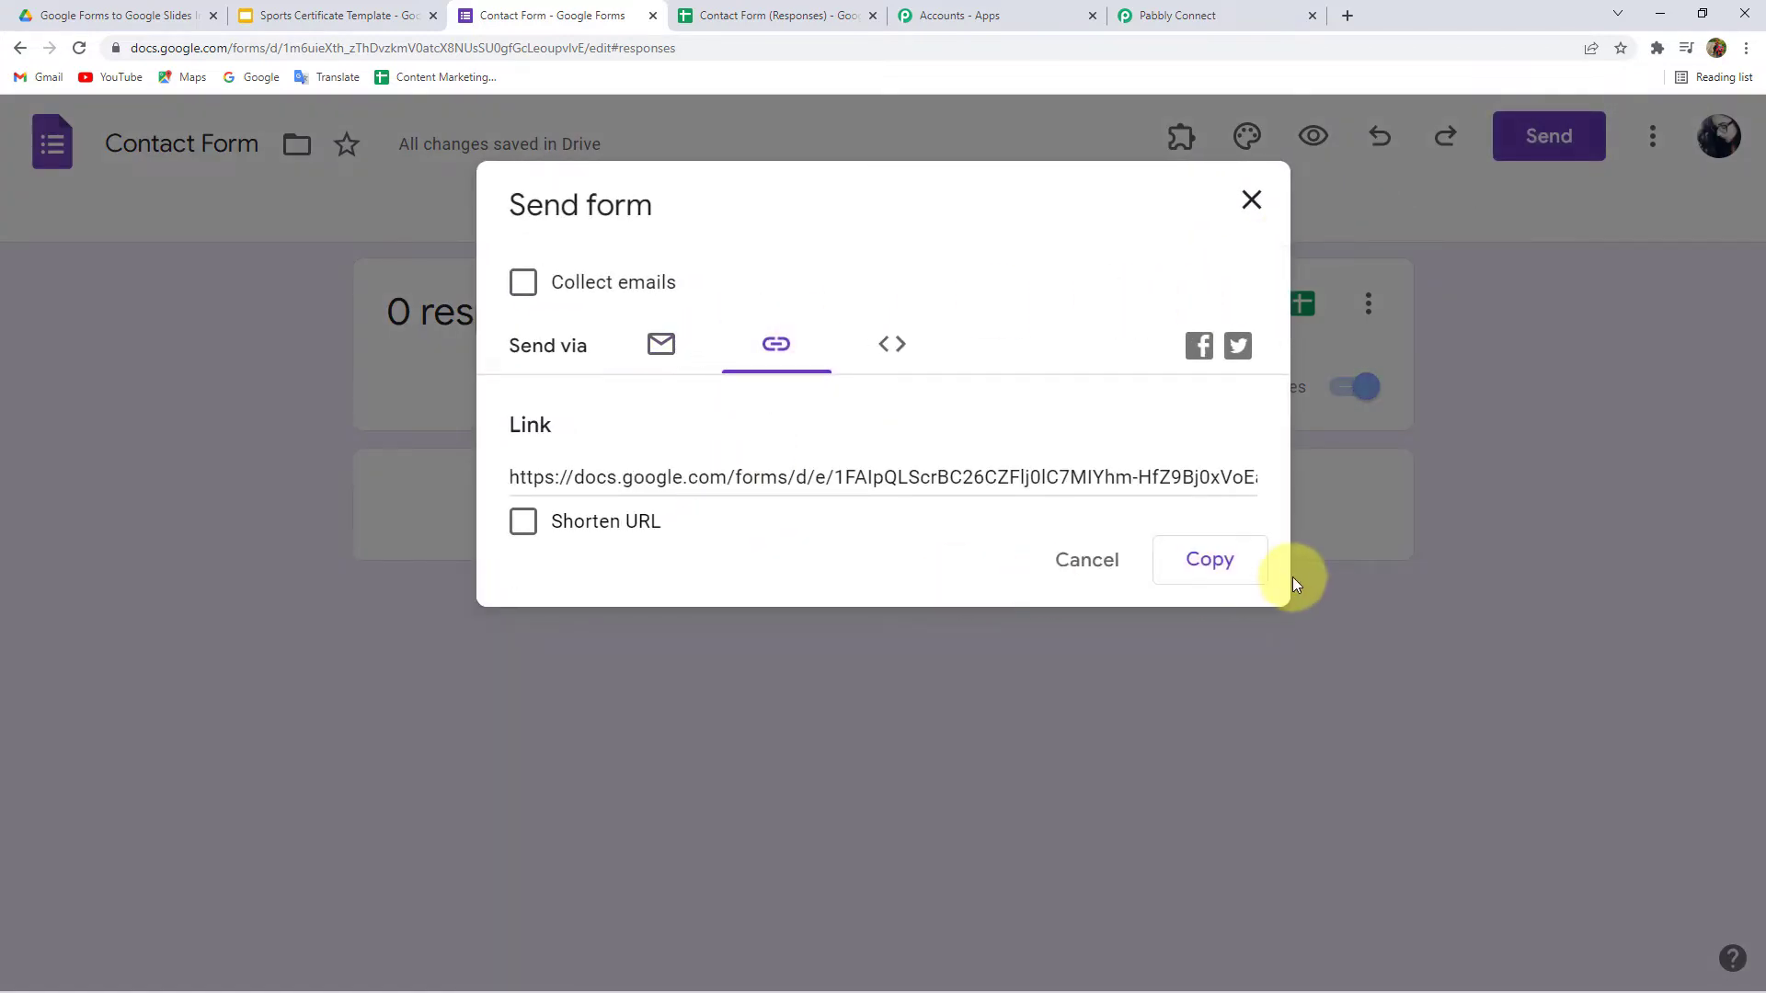
pyautogui.click(1210, 560)
pyautogui.click(1347, 14)
pyautogui.hotkey('ctrl', 'v')
pyautogui.press('Return')
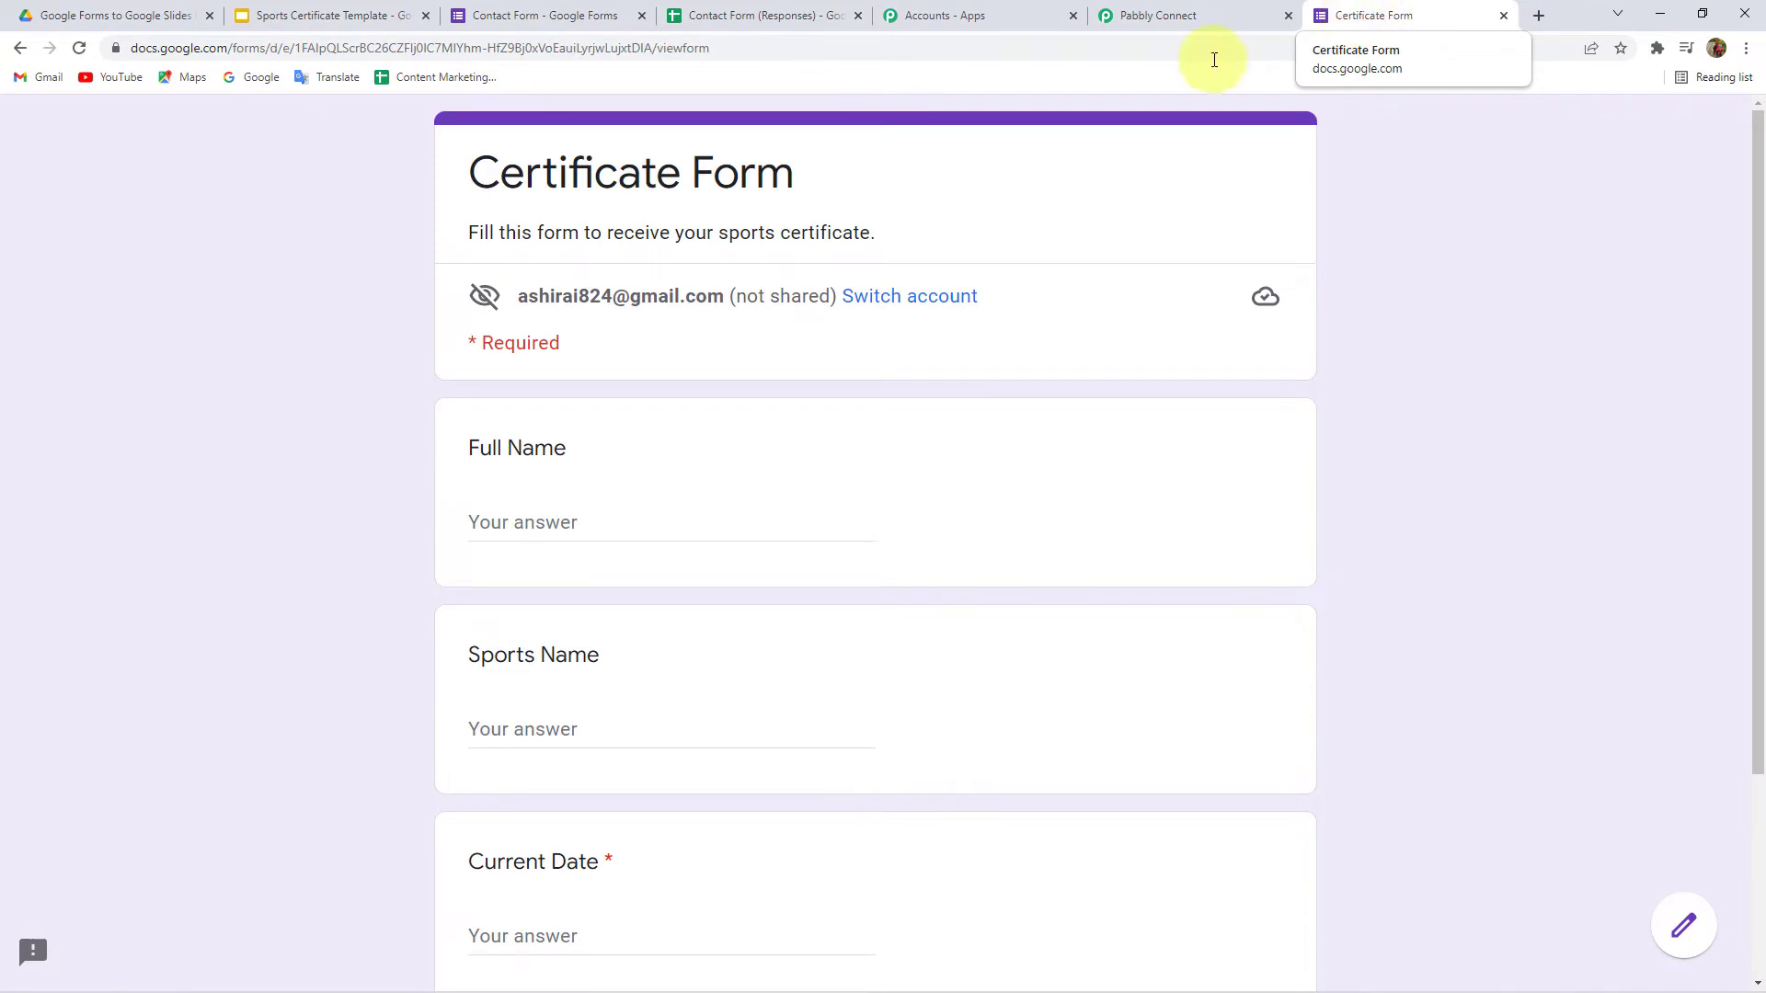
# - Enter the respondent's full name and Sports Name Table Tennis
pyautogui.click(536, 521)
pyautogui.write('ga')
pyautogui.press('BackSpace')
pyautogui.press('BackSpace')
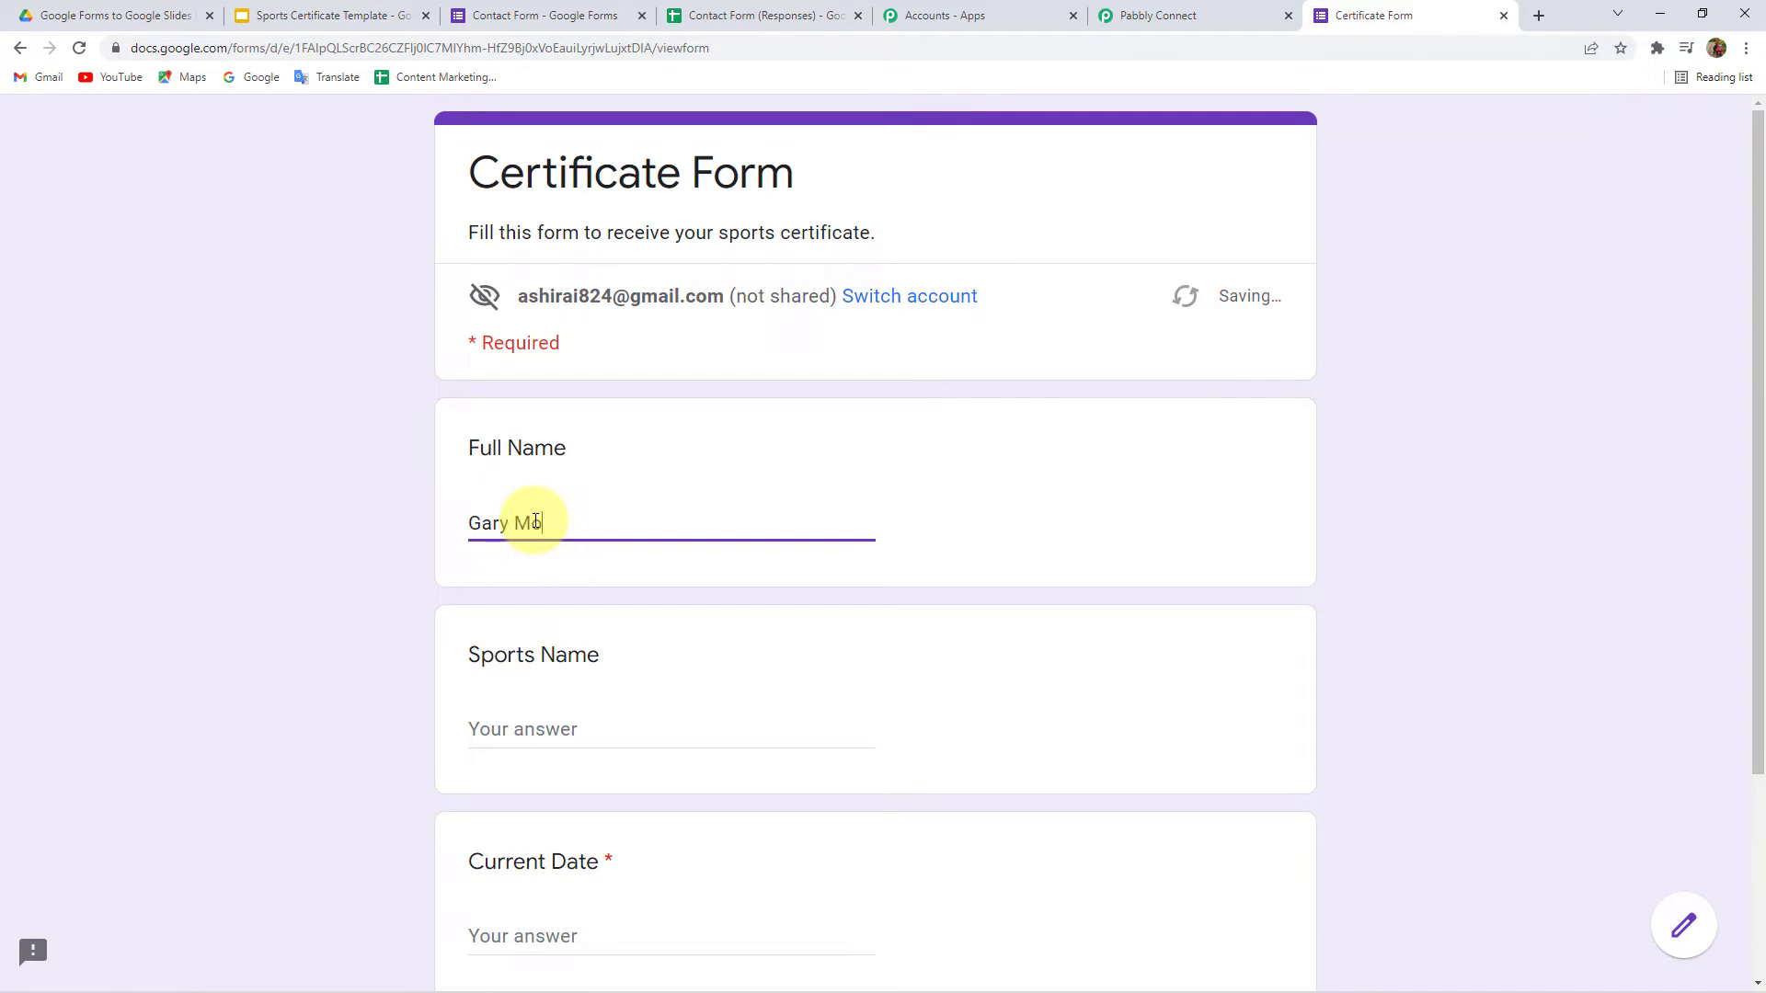
pyautogui.press('Tab')
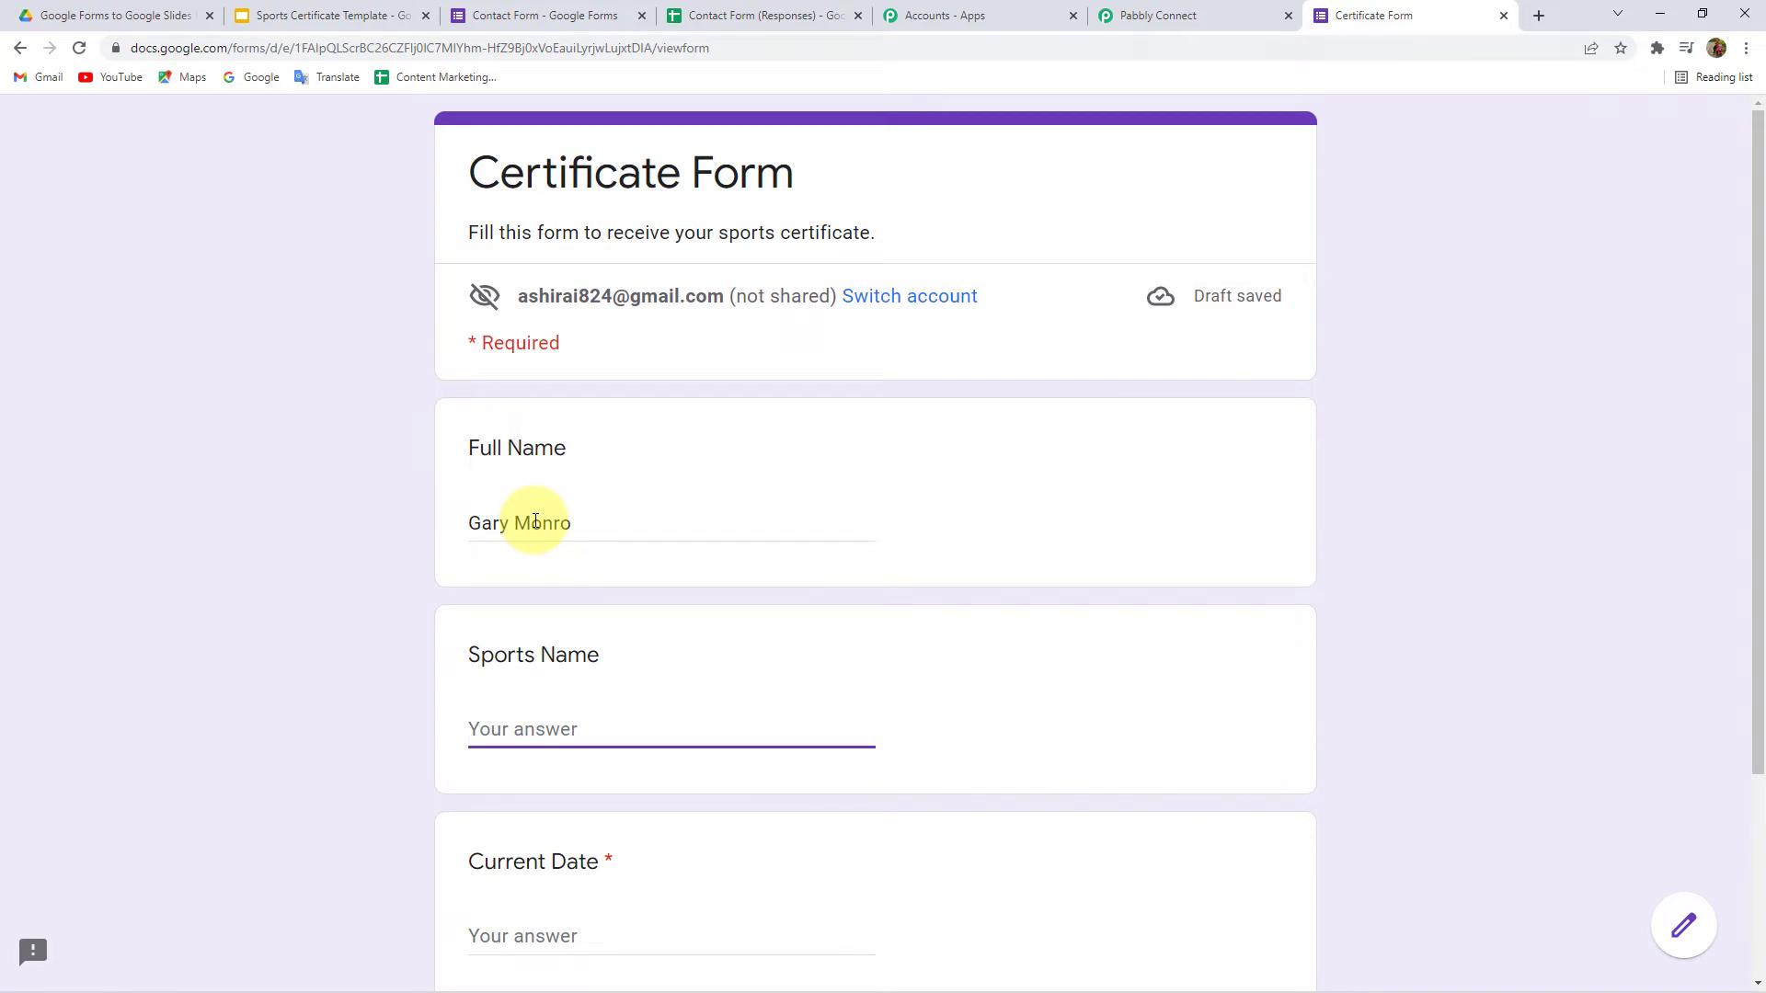
pyautogui.write('Table Tennis')
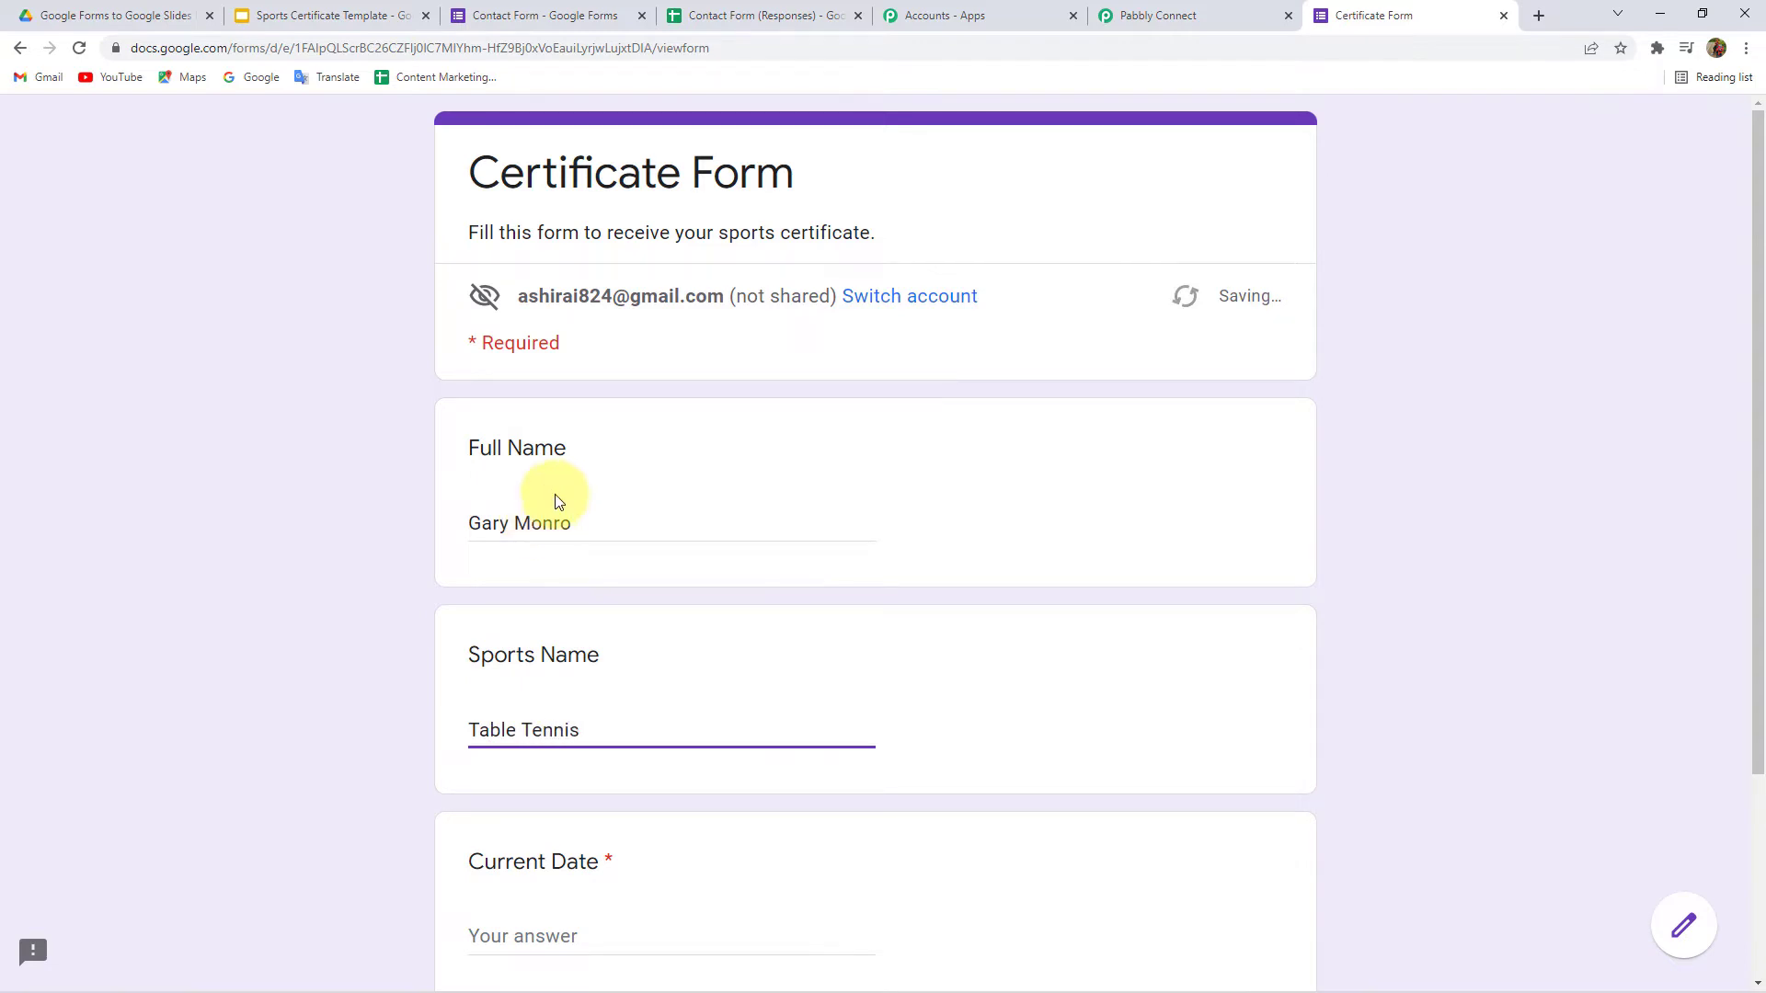
# - Enter Current Date 5 Mar 2022 and submit the response
pyautogui.scroll(-3, 555, 493)
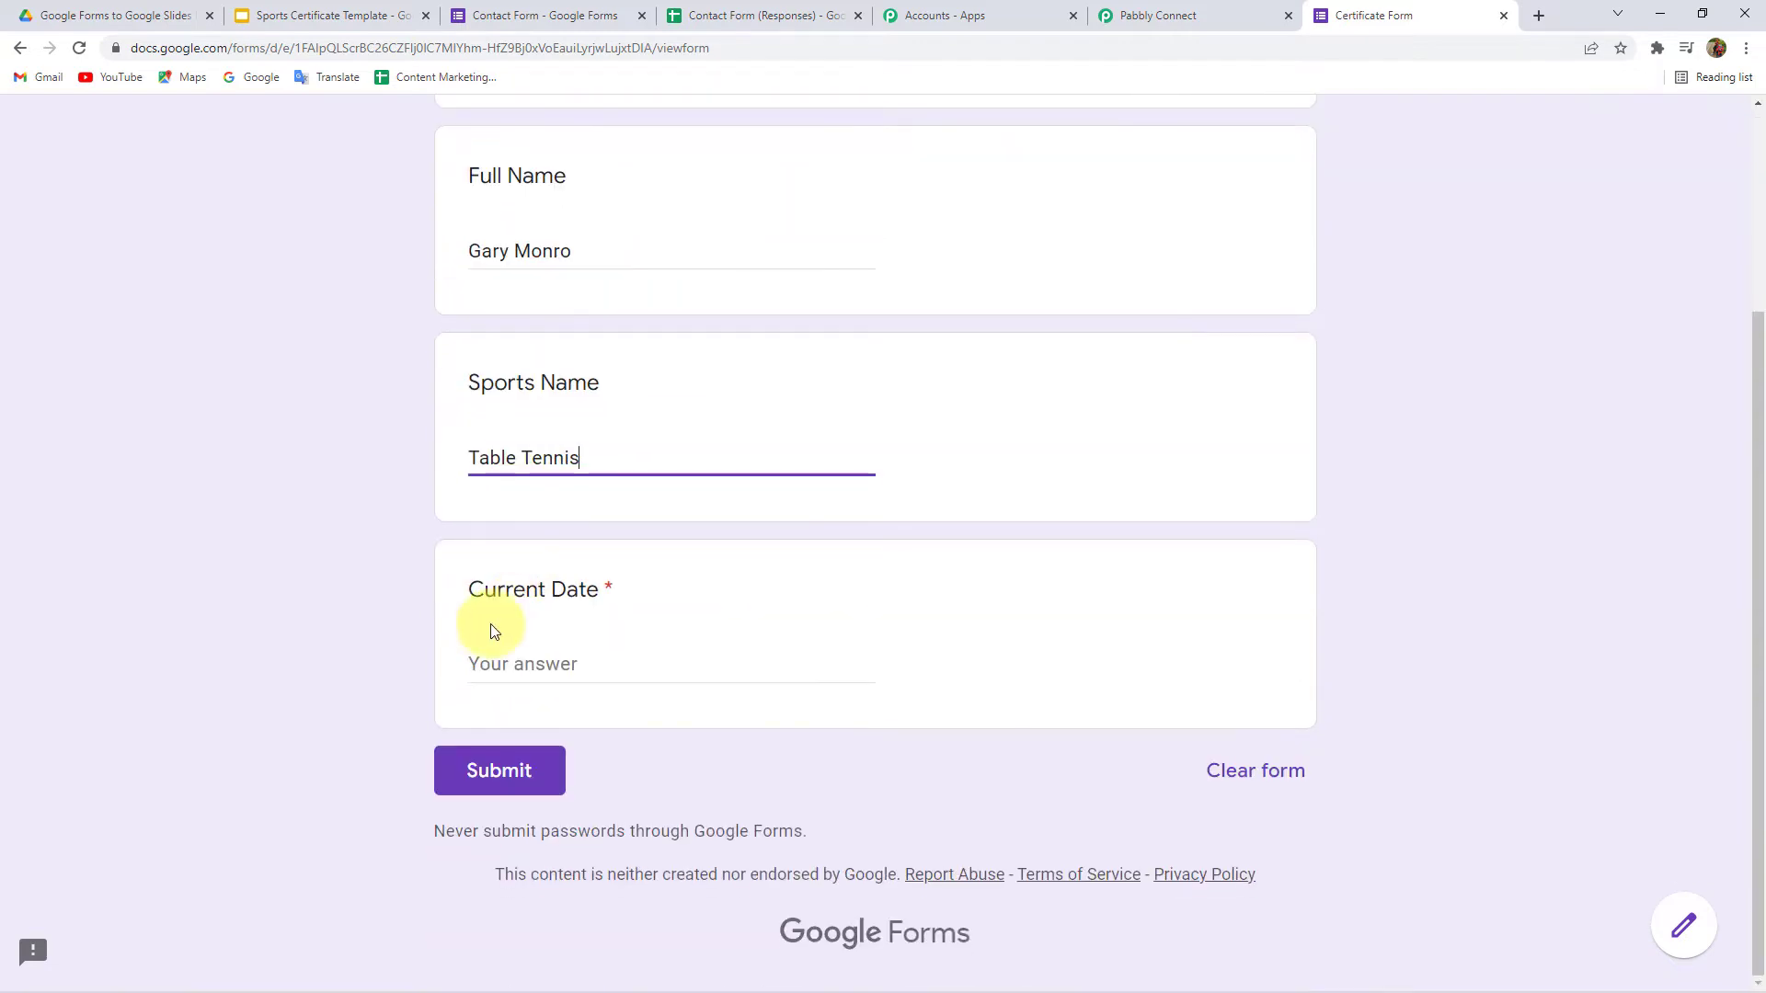
pyautogui.click(562, 658)
pyautogui.moveTo(1747, 977)
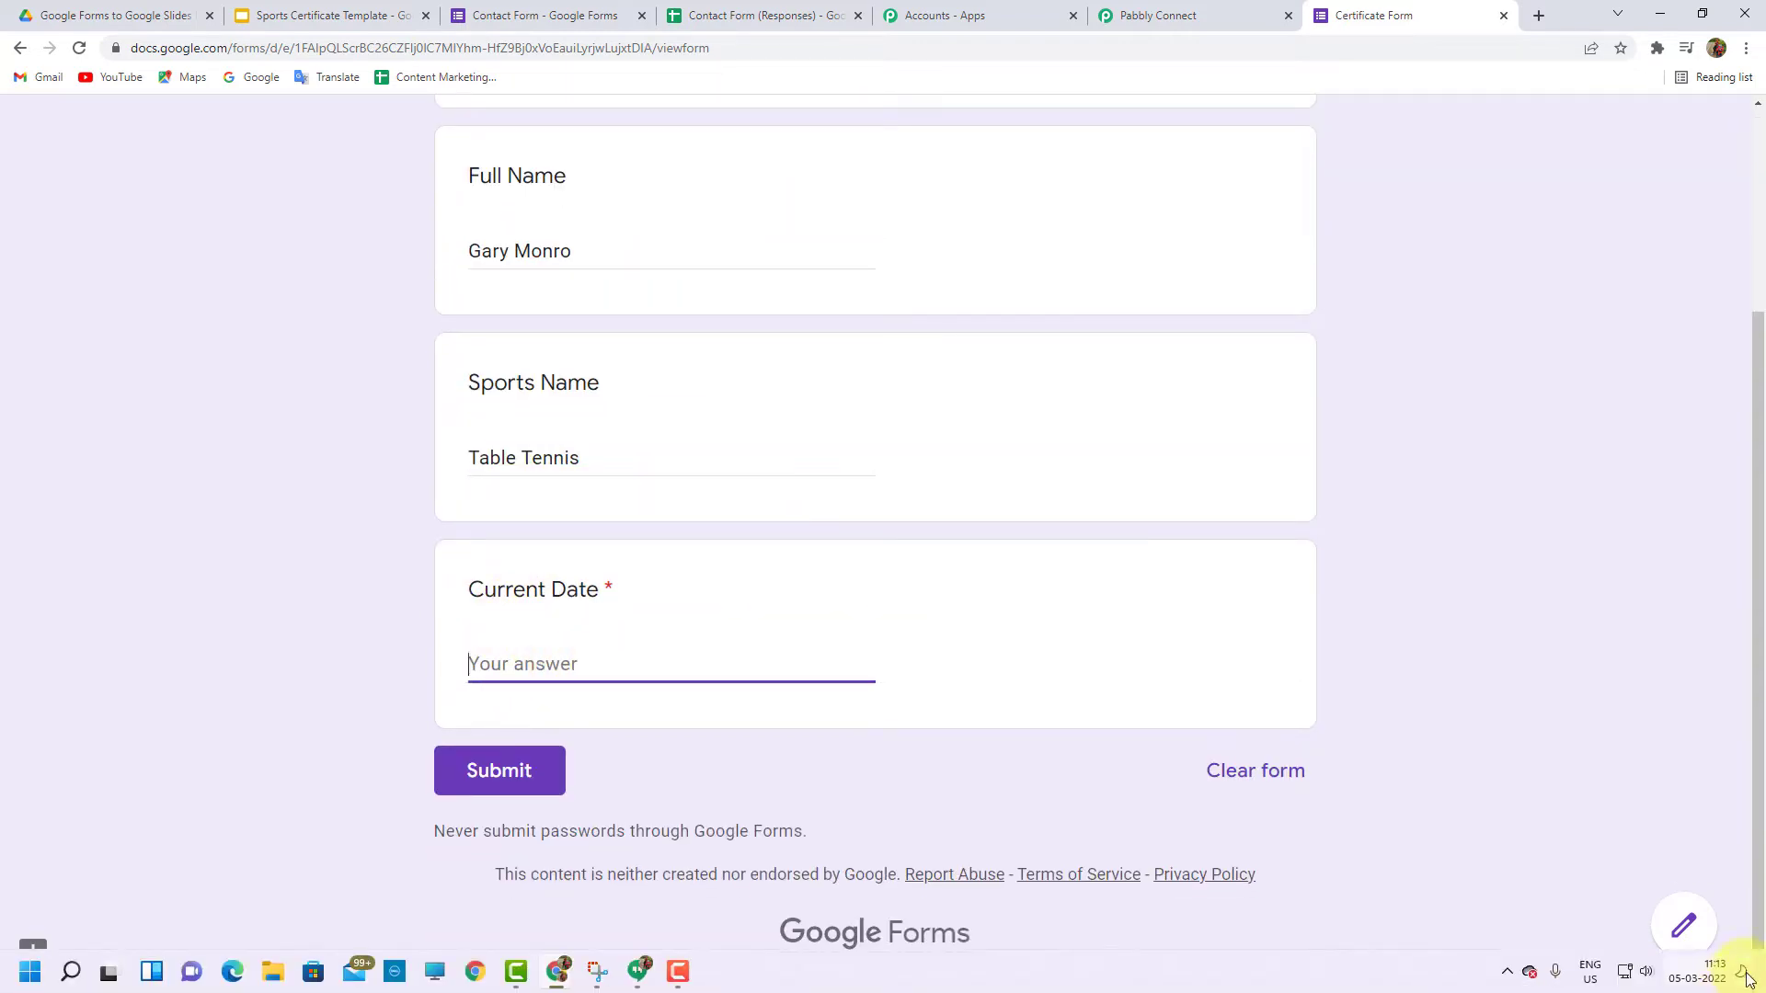
pyautogui.moveTo(1693, 990)
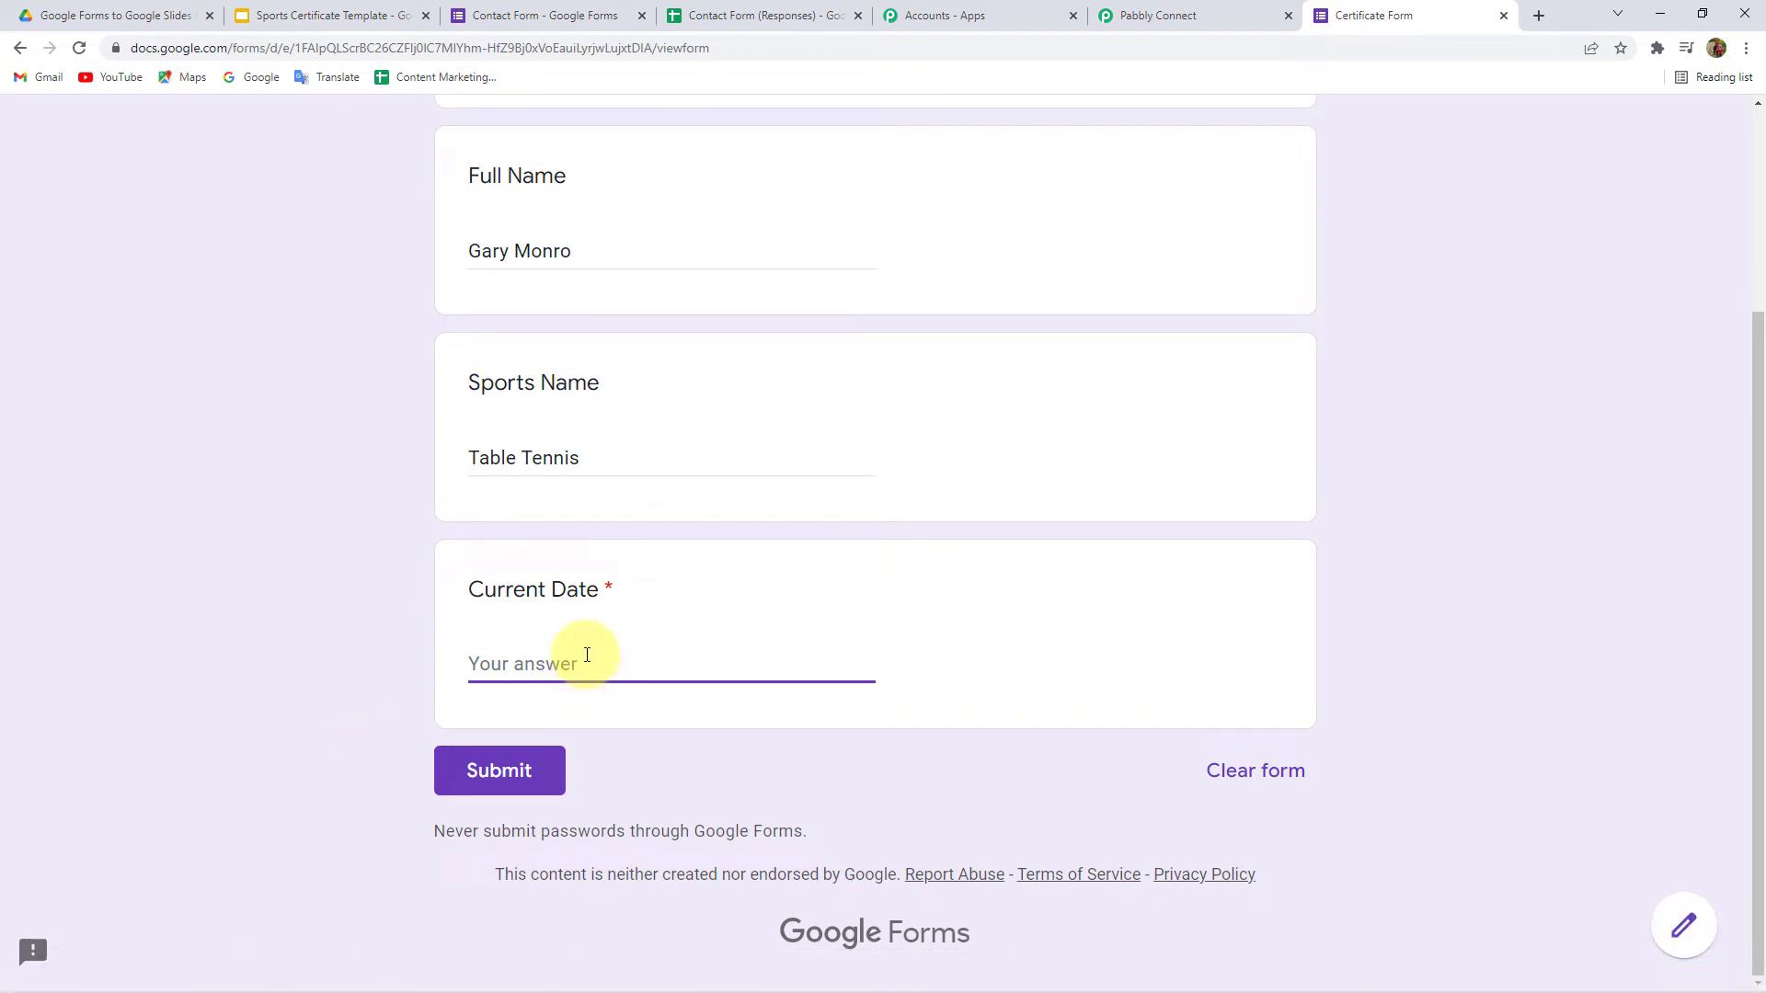
pyautogui.write('5 Mar 2022')
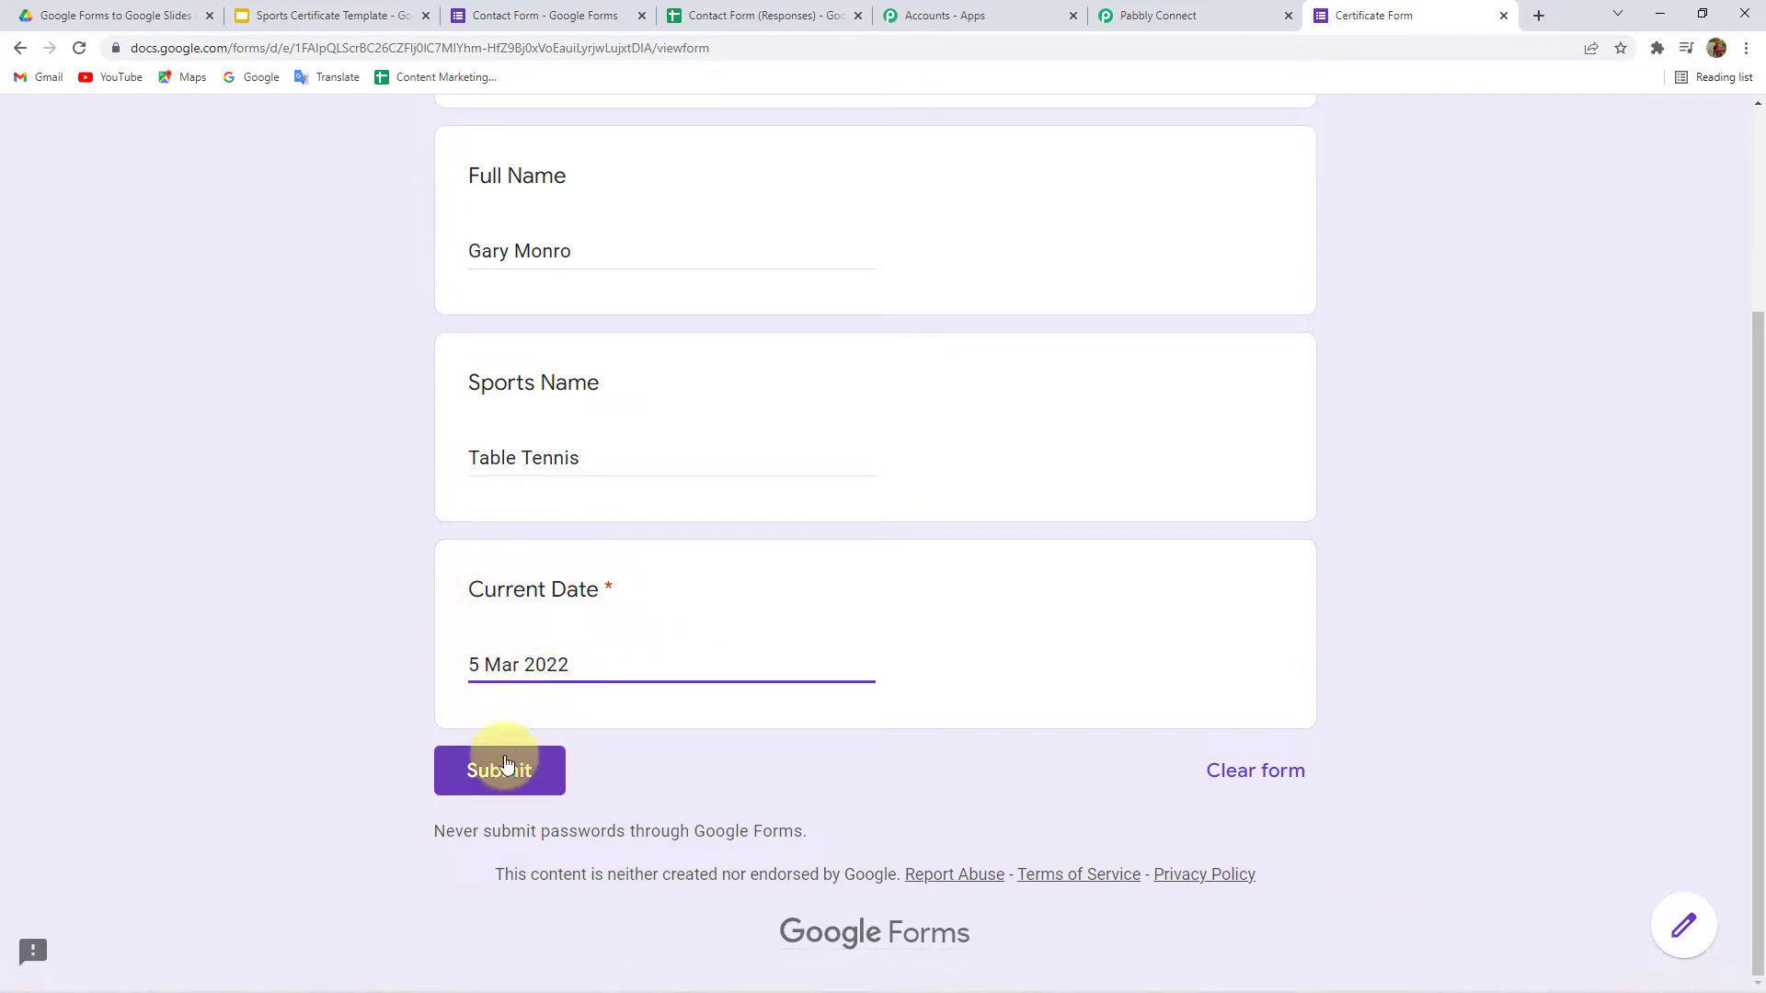
pyautogui.scroll(3, 487, 581)
pyautogui.scroll(-3, 489, 579)
pyautogui.click(475, 773)
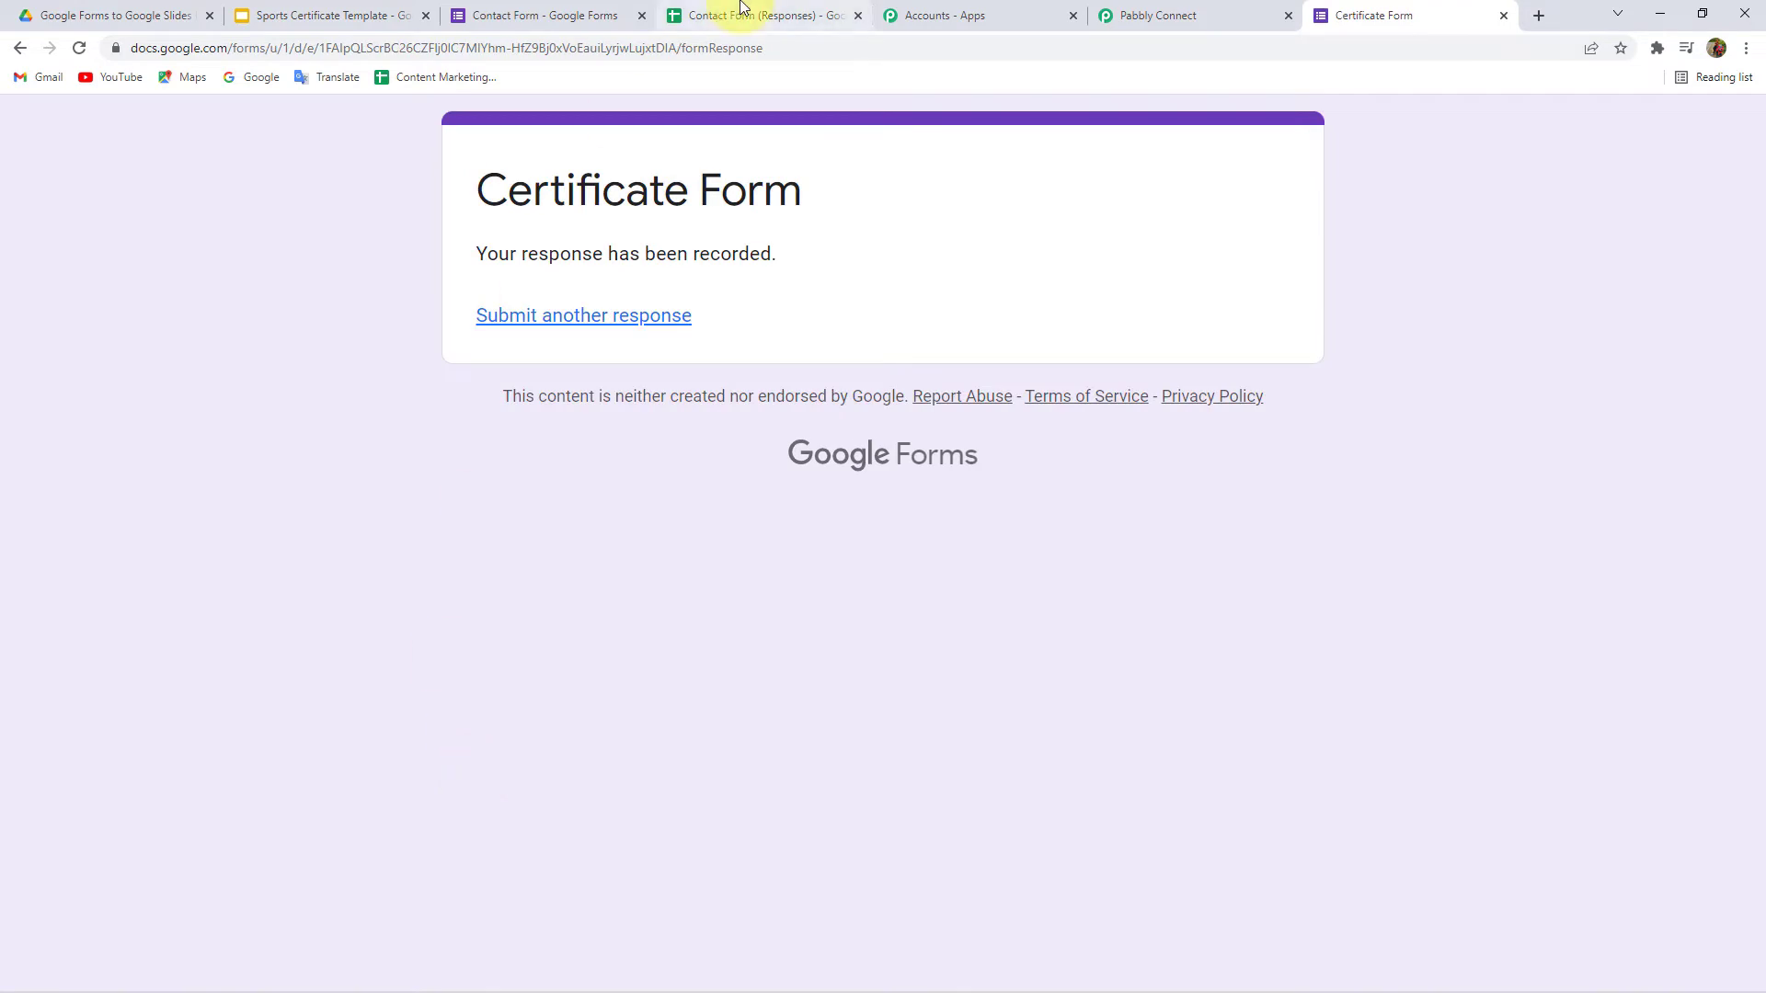
pyautogui.click(740, 15)
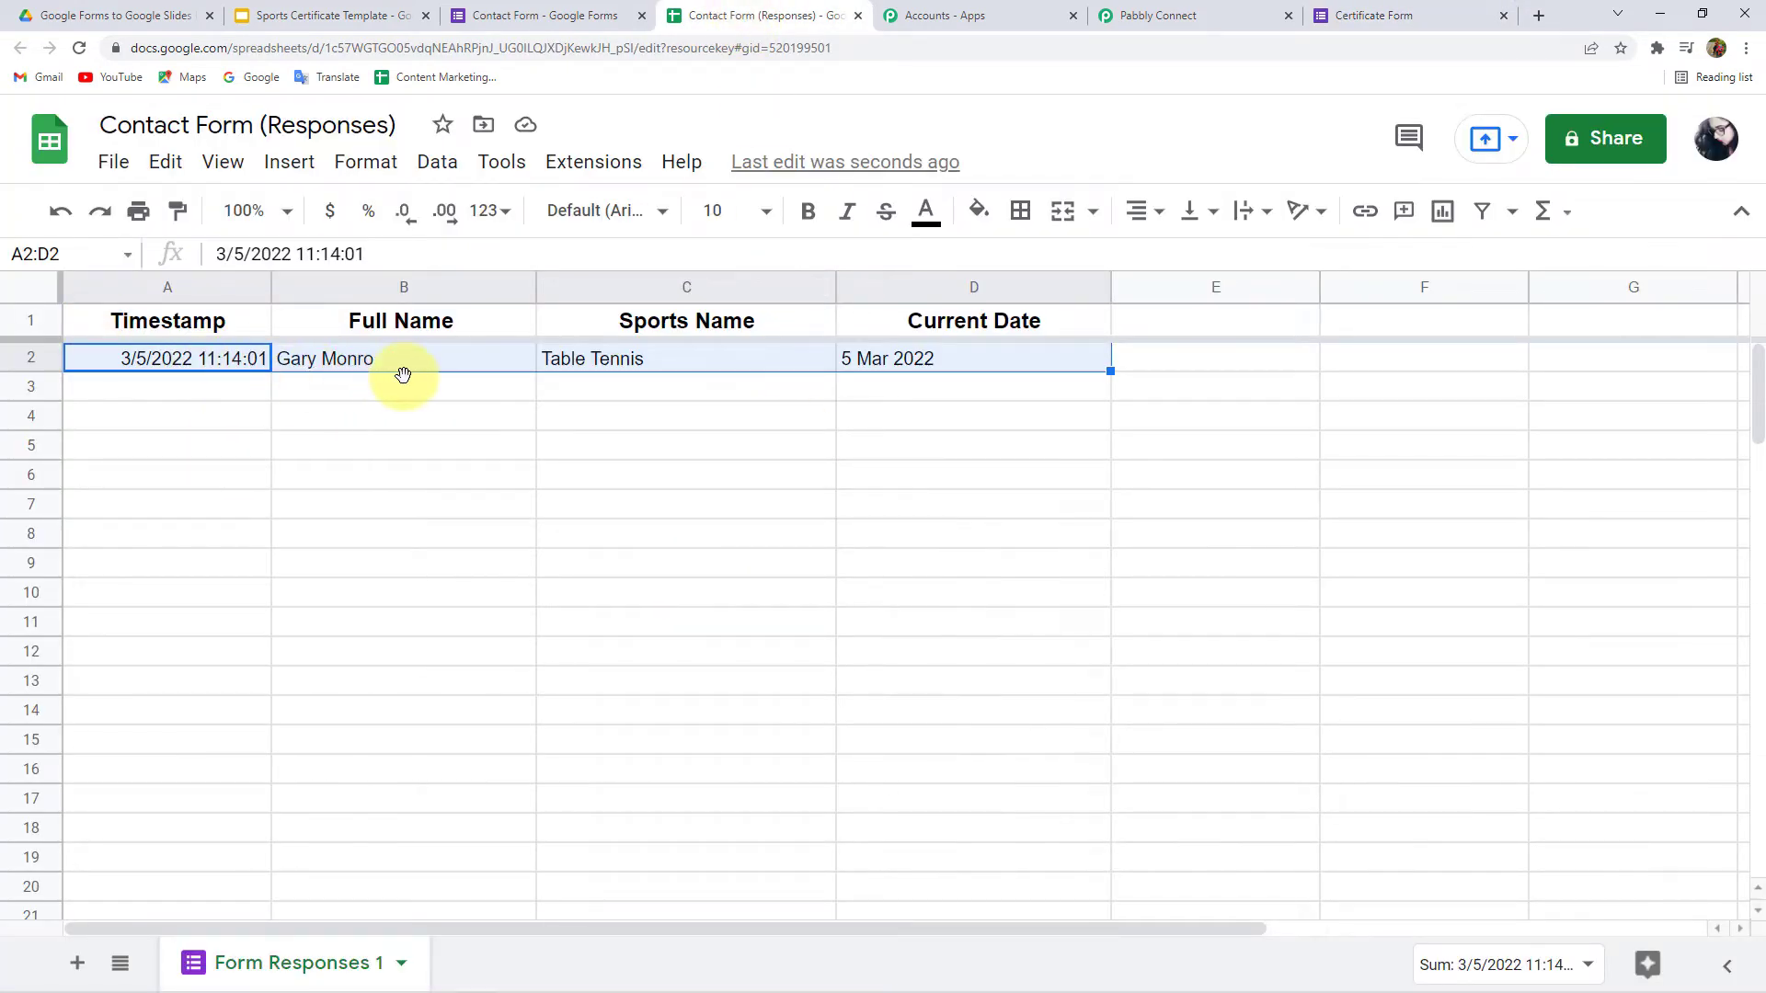
# - Verify row 2 holds the new Table Tennis, 5 Mar 2022 response, then open the Extensions menu
pyautogui.click(671, 362)
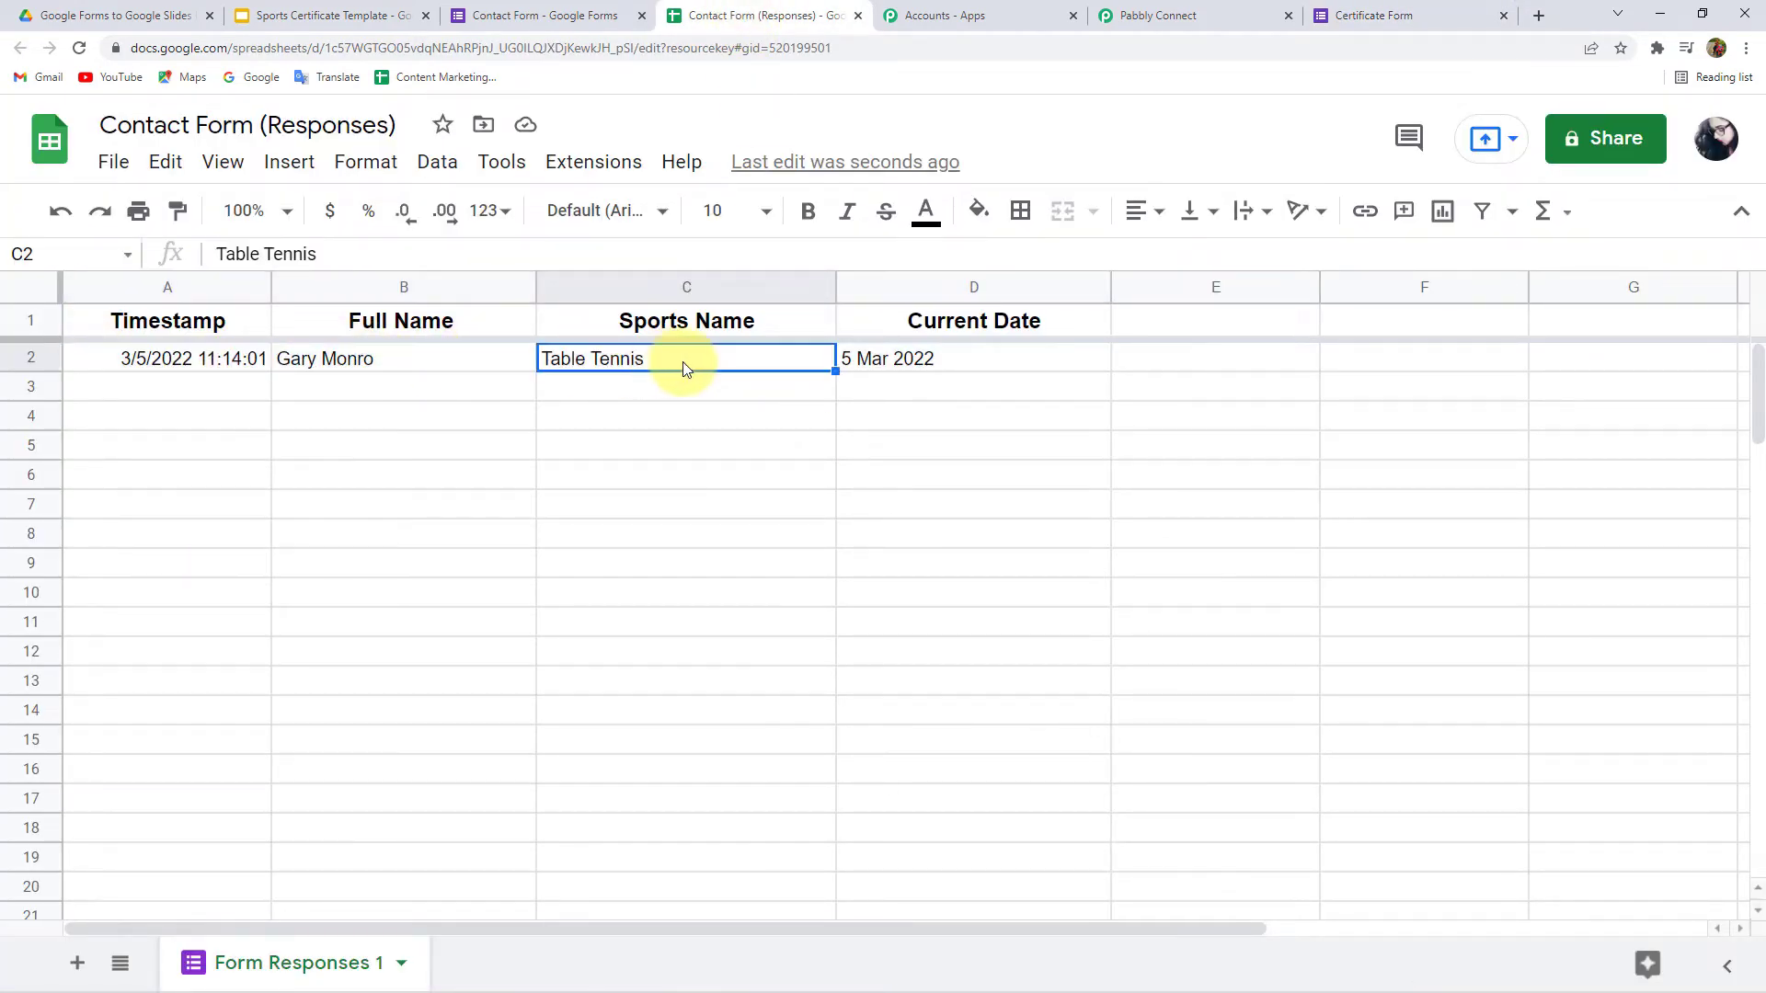
pyautogui.click(844, 363)
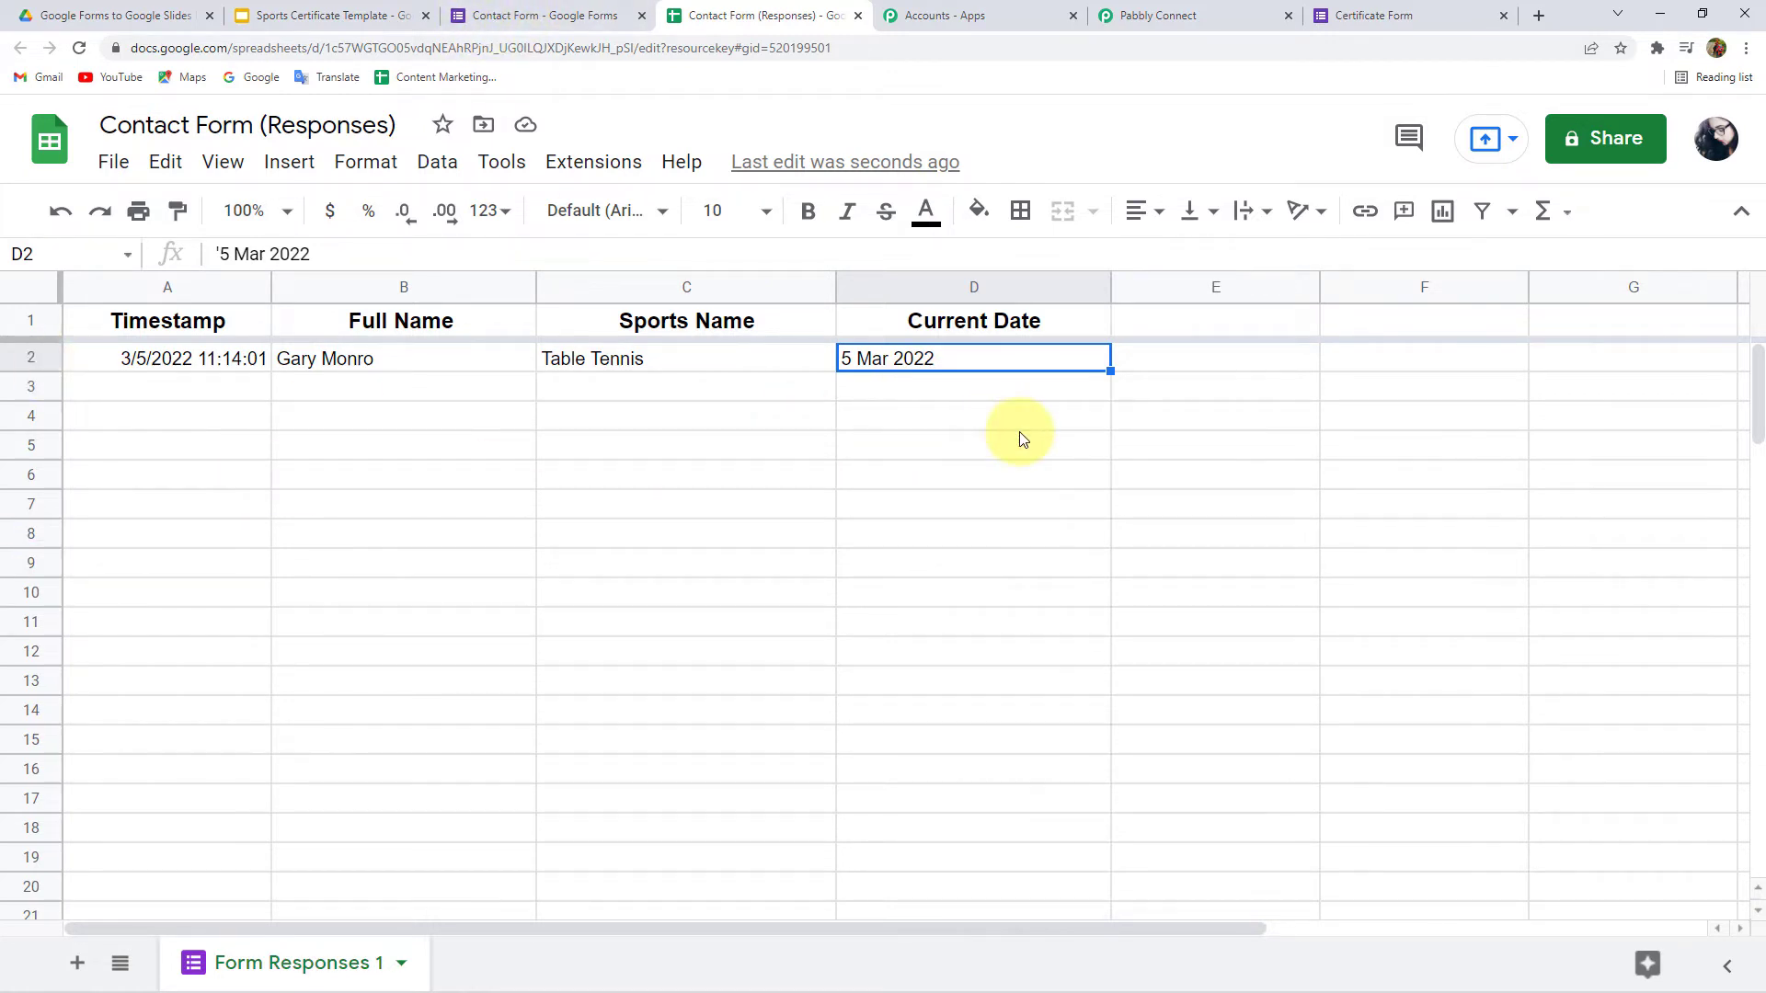
pyautogui.click(1187, 15)
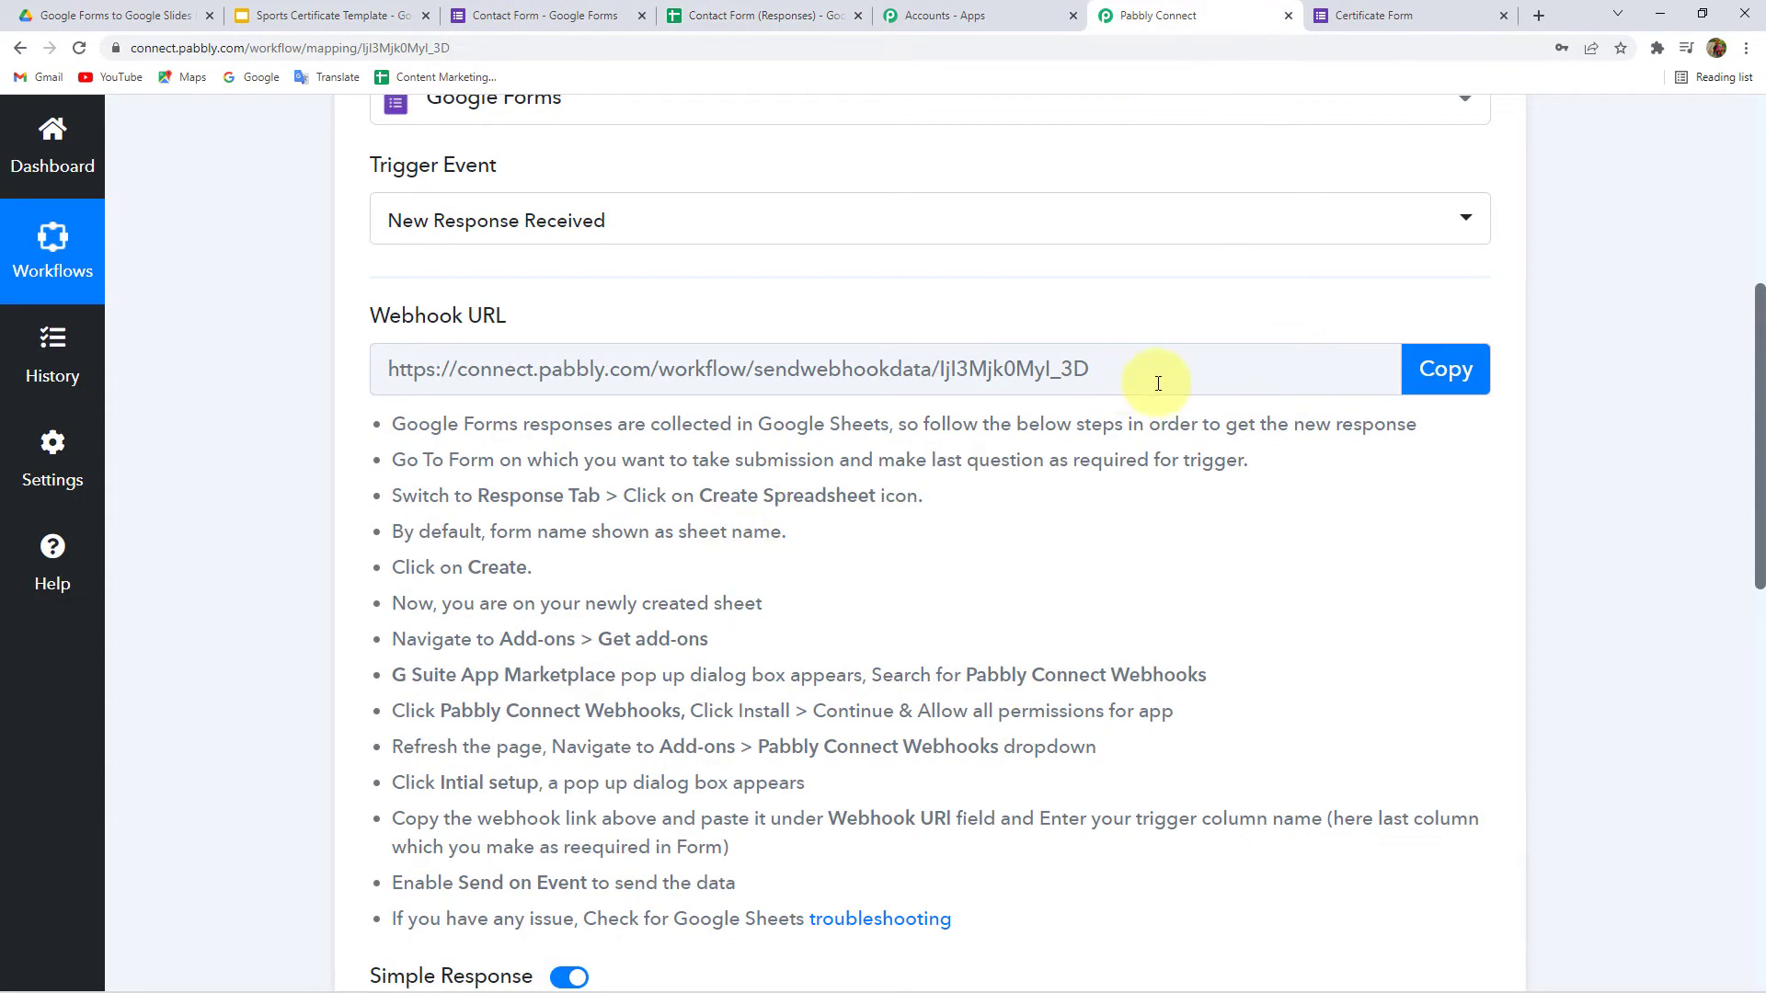
pyautogui.click(763, 16)
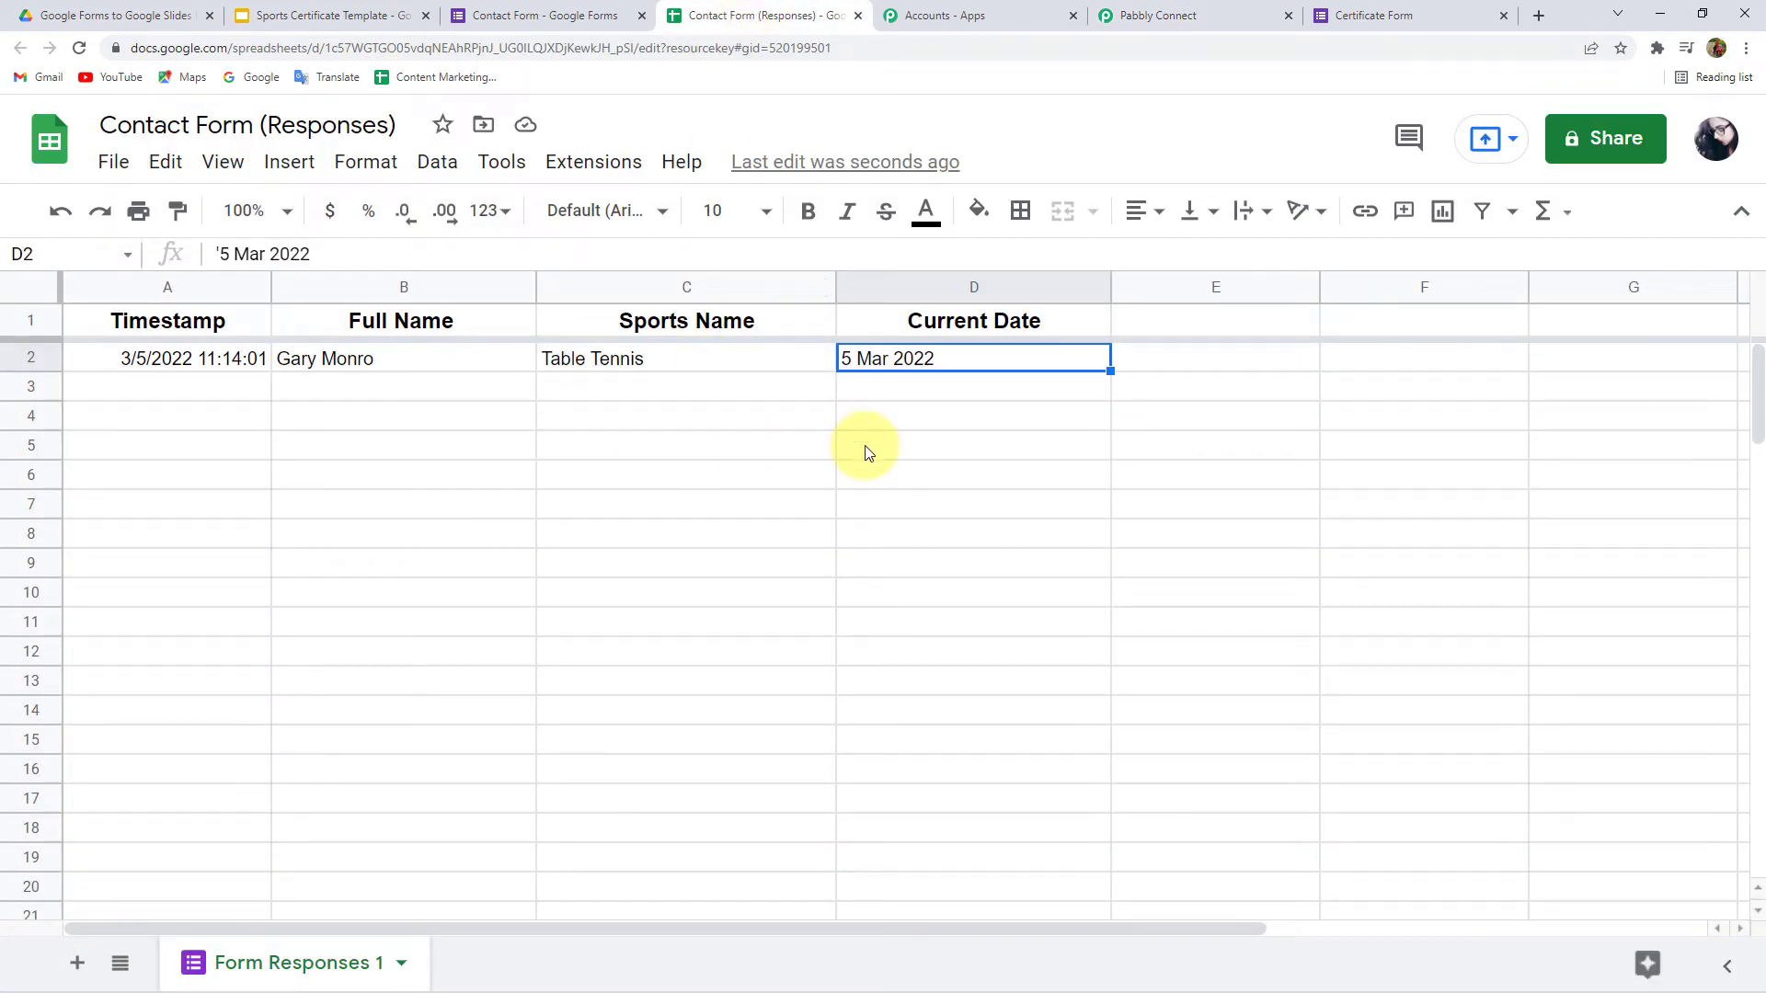
pyautogui.click(580, 166)
# - Search the add-on marketplace for 'Pabbly', confirm Pabbly Connect Webhooks is installed, then reload the spreadsheet
pyautogui.moveTo(635, 208)
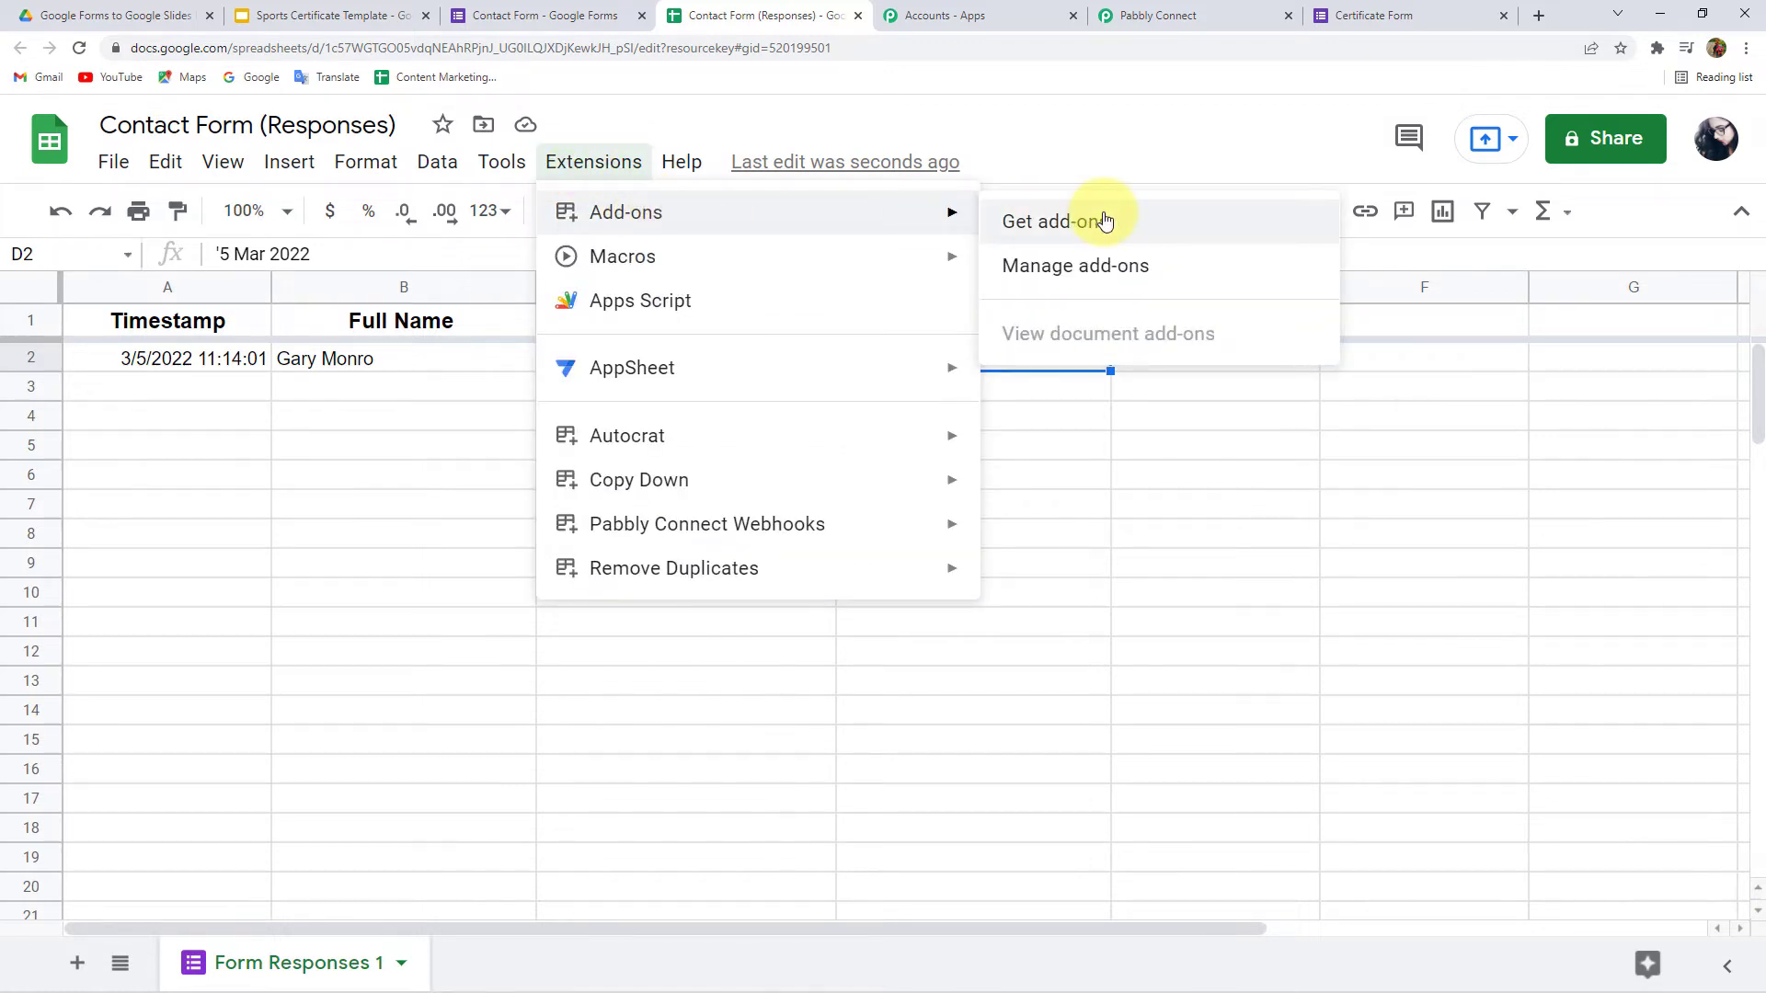
pyautogui.click(1102, 220)
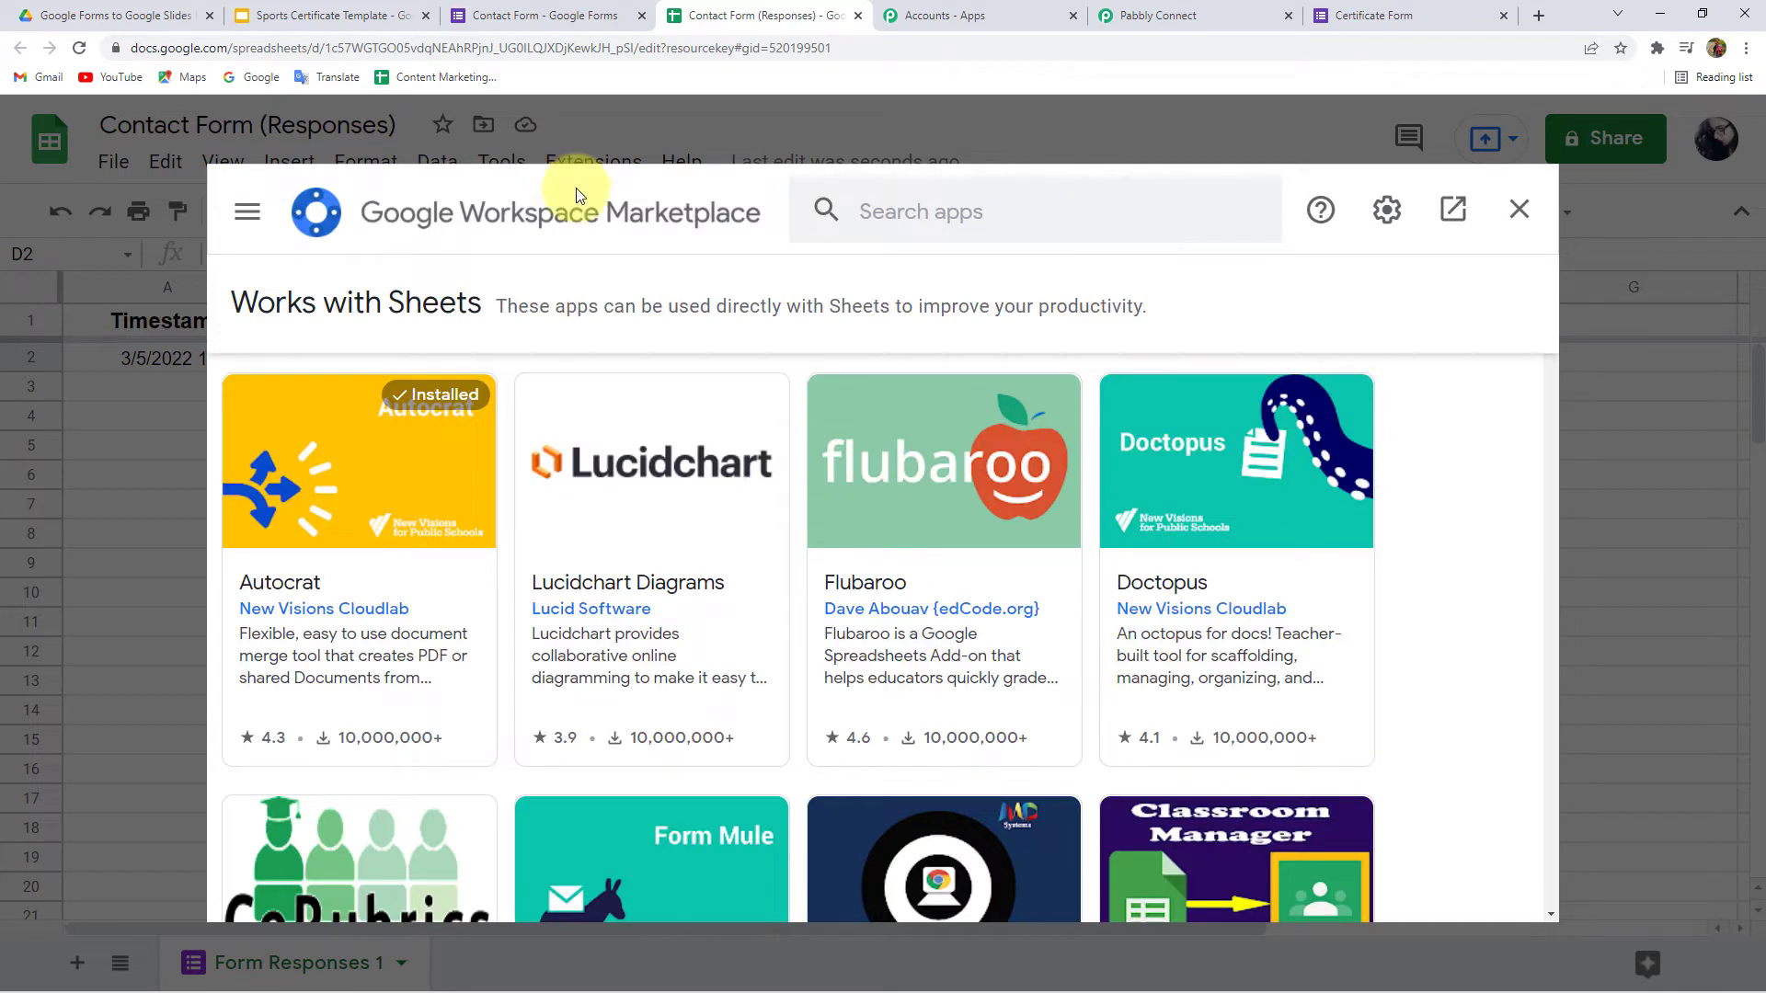
pyautogui.click(1011, 210)
pyautogui.write('Pabbly')
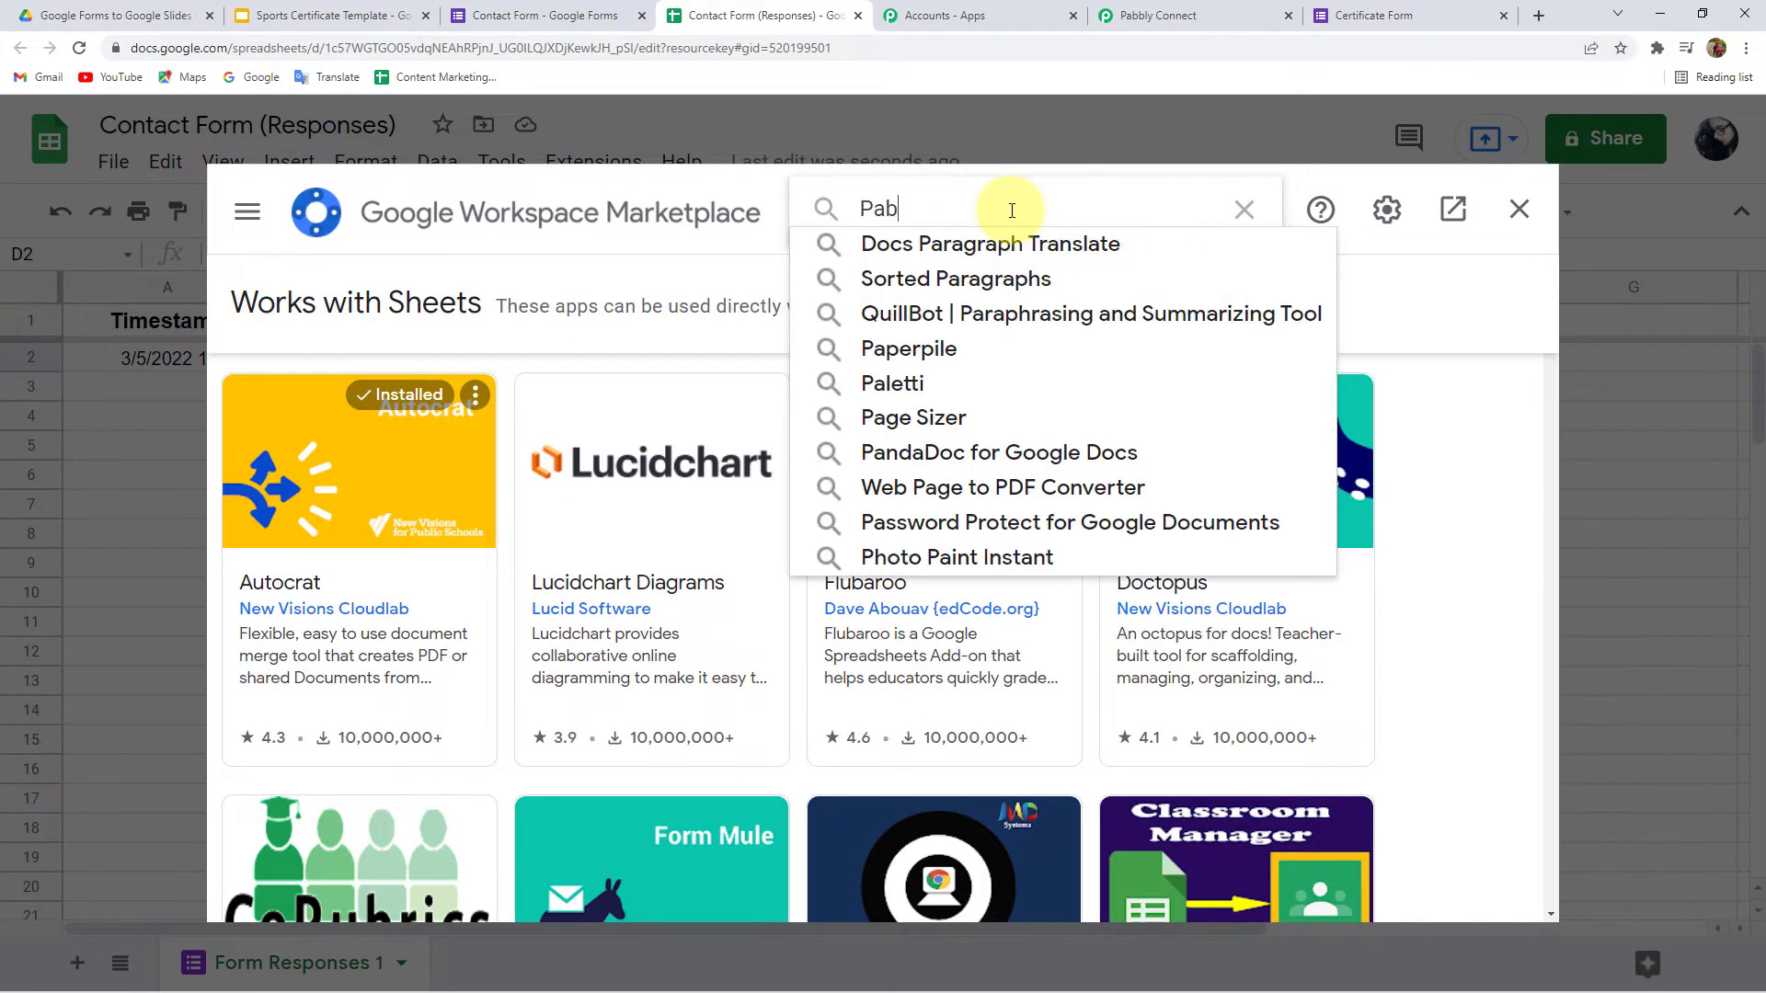
pyautogui.click(1015, 244)
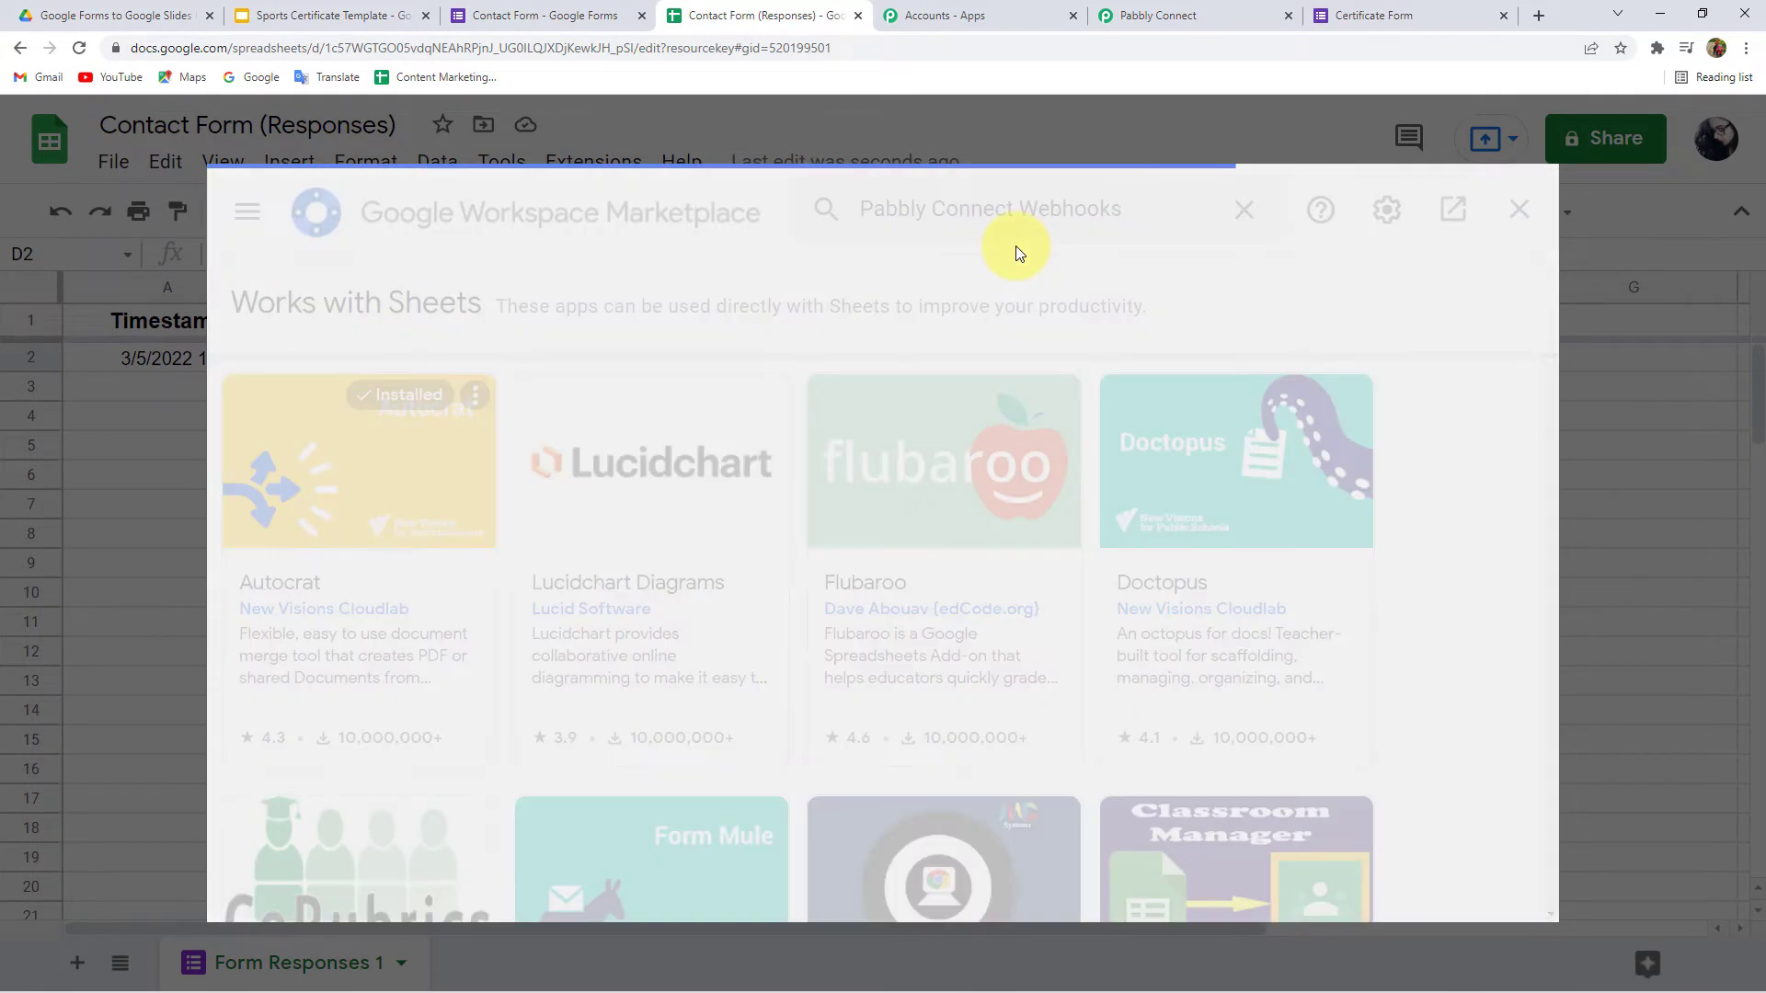
pyautogui.doubleClick(411, 377)
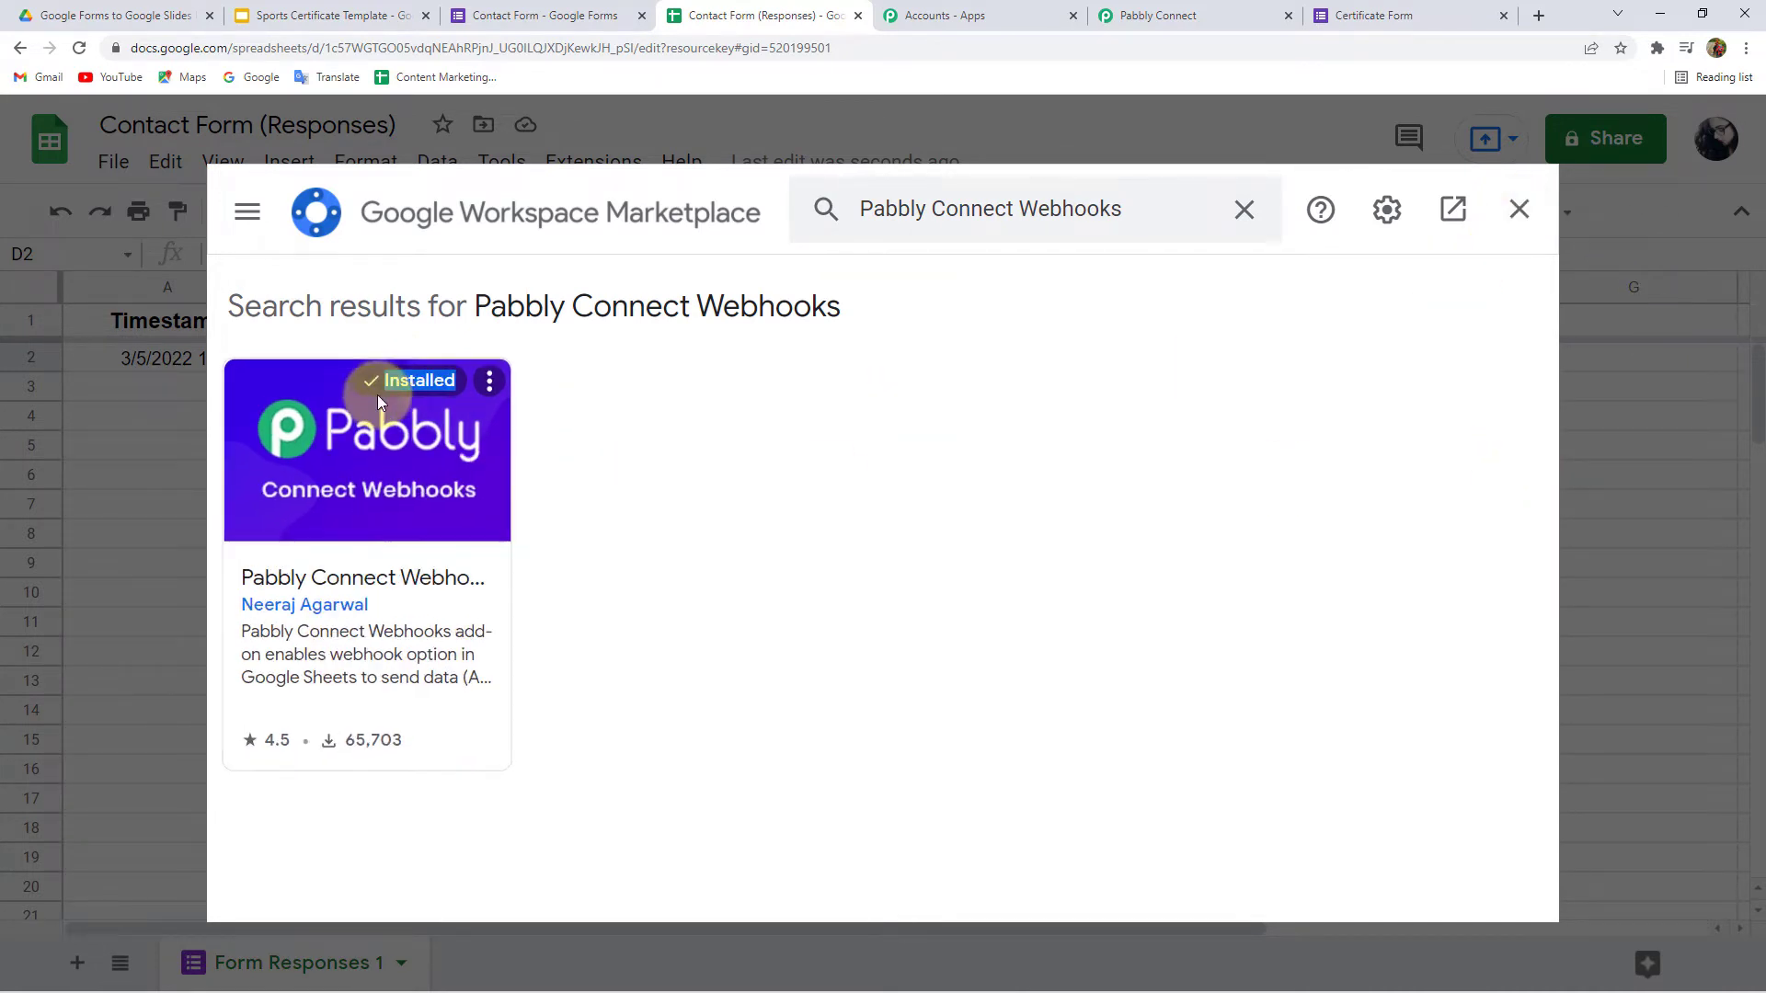
pyautogui.click(1520, 210)
pyautogui.click(78, 48)
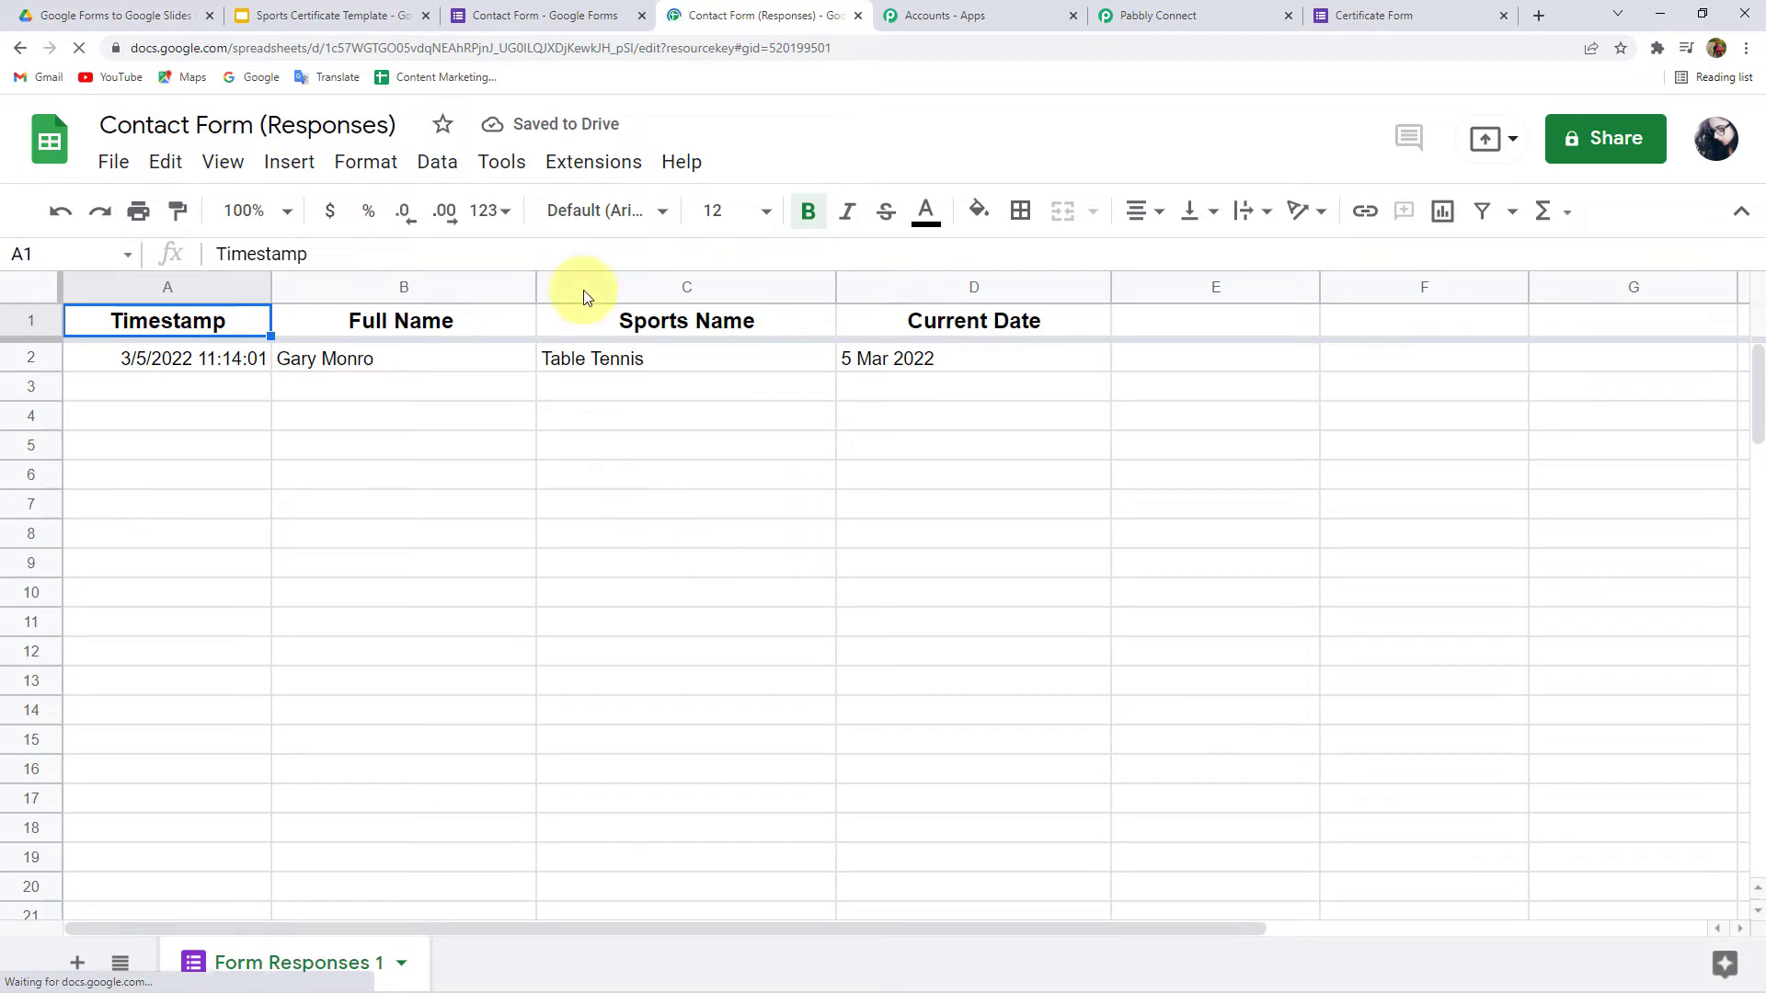
# - Launch Pabbly Connect Webhooks Initial Setup and locate its webhook URL and trigger column fields
pyautogui.click(596, 164)
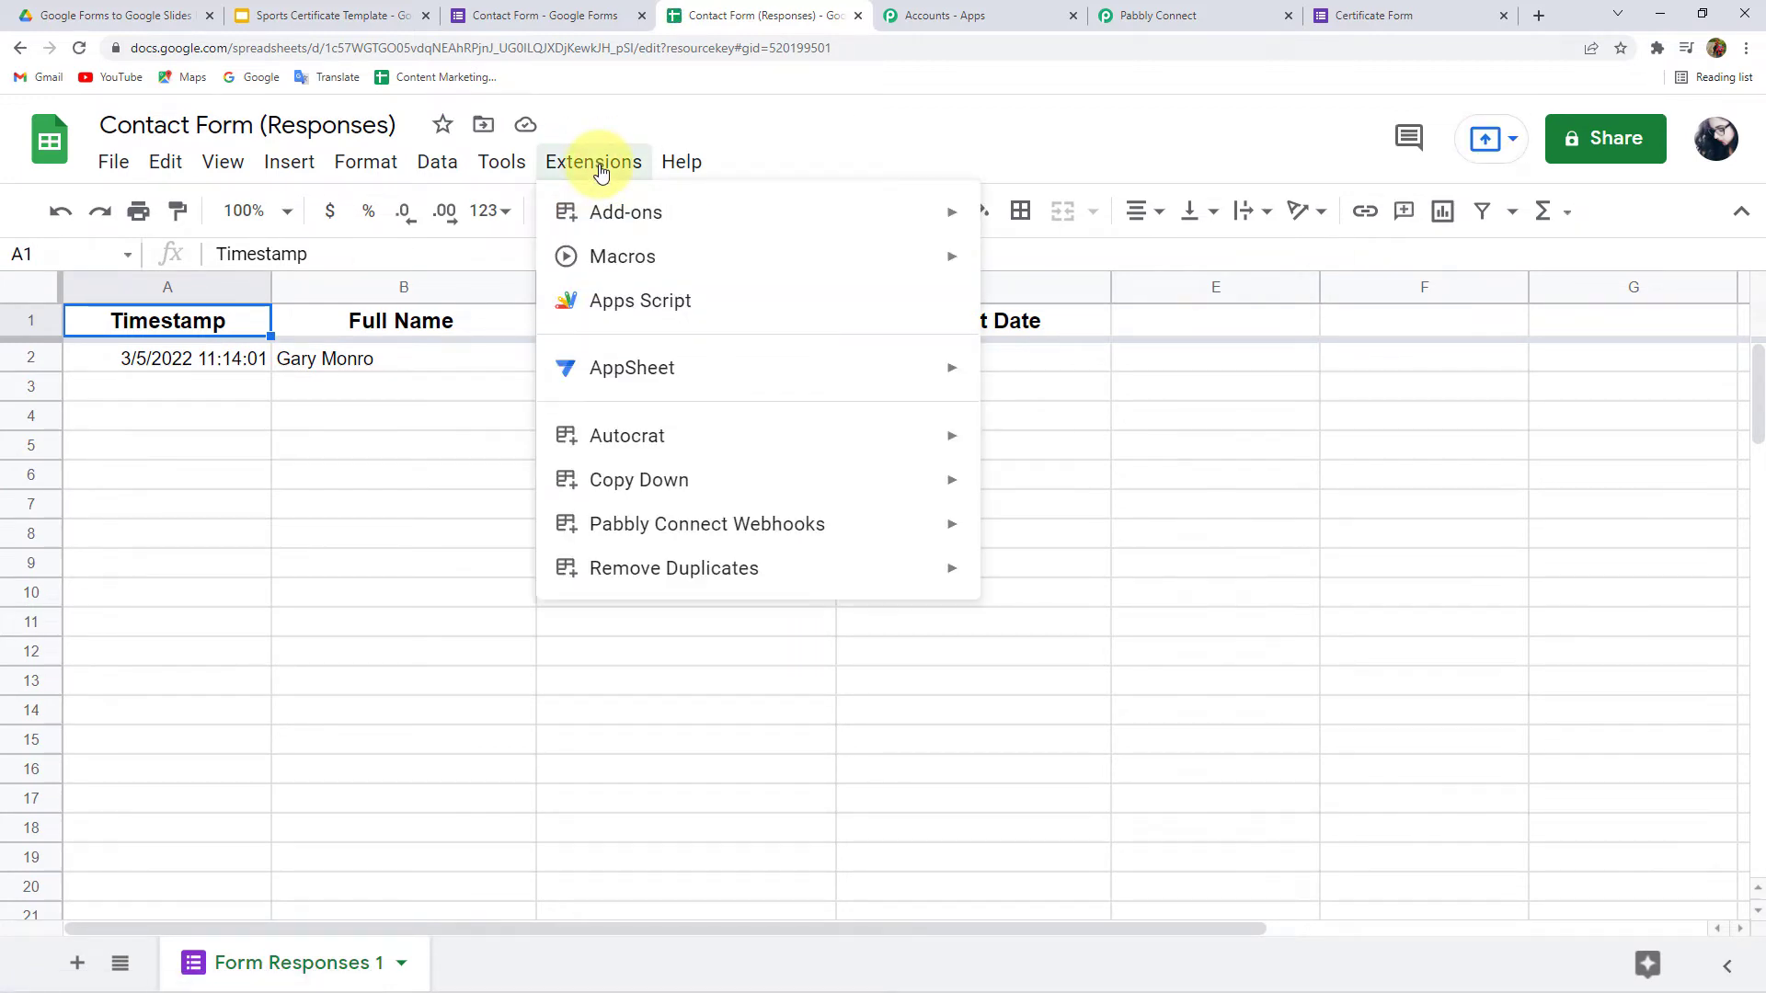
pyautogui.moveTo(614, 526)
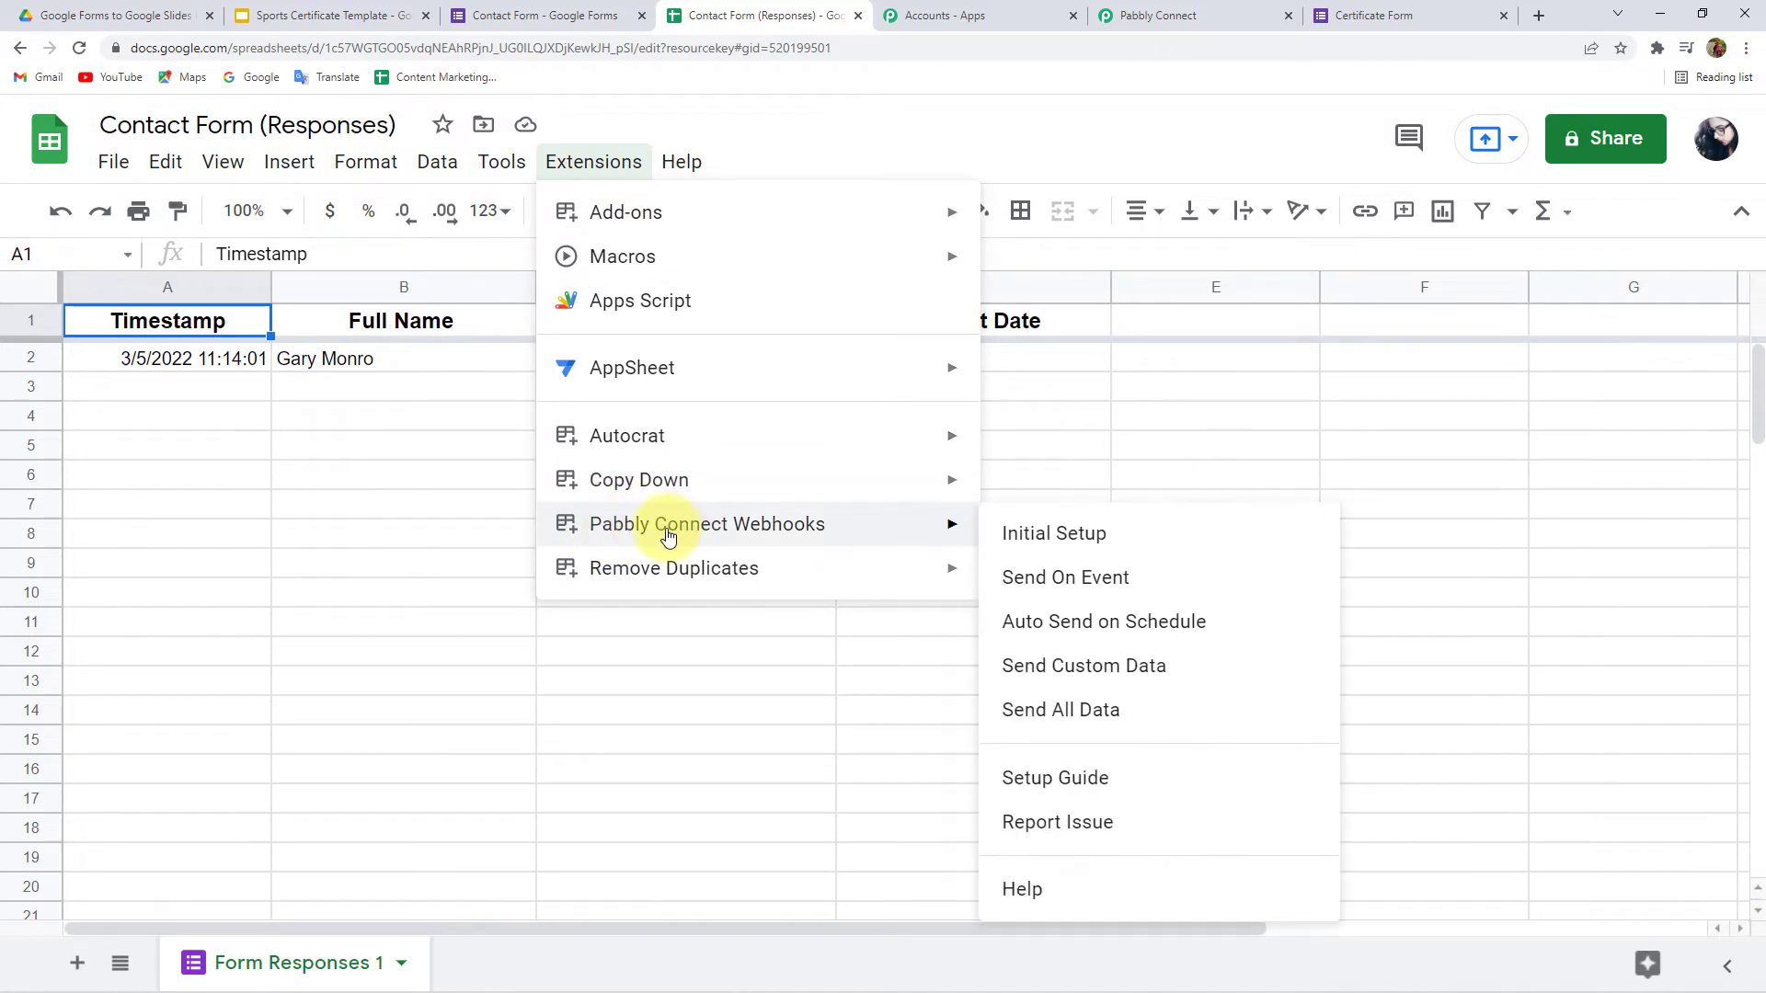
pyautogui.click(1071, 544)
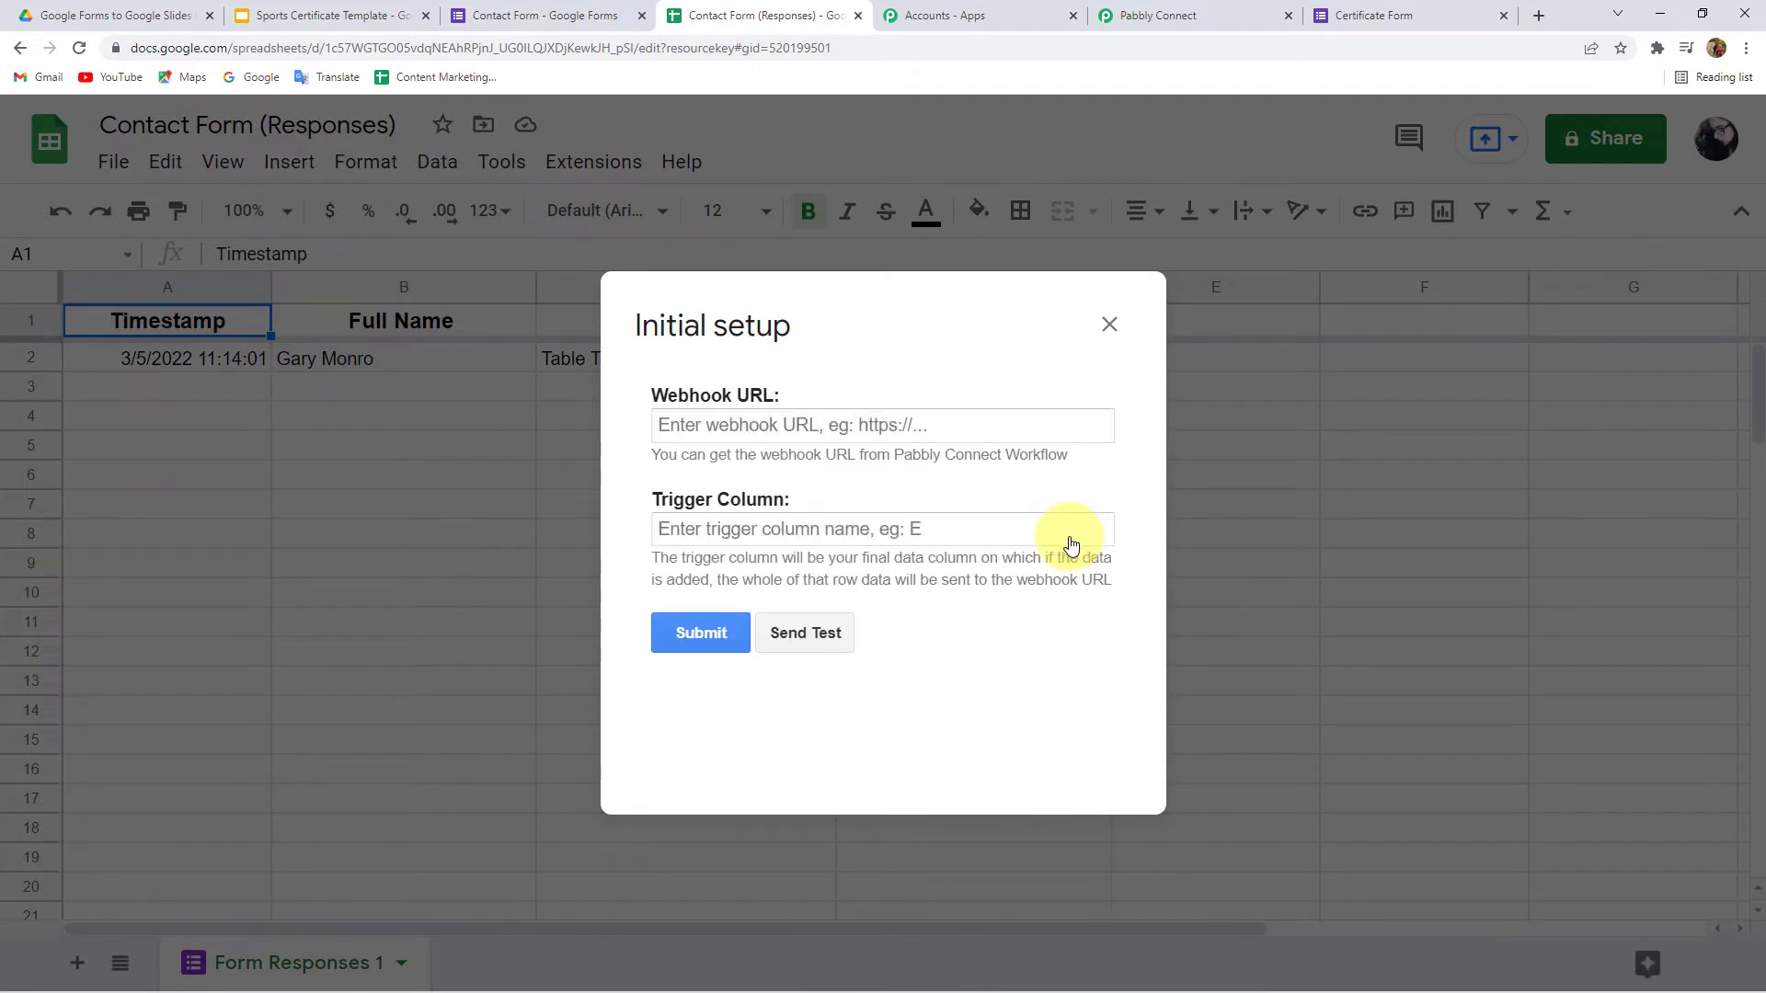
pyautogui.tripleClick(673, 393)
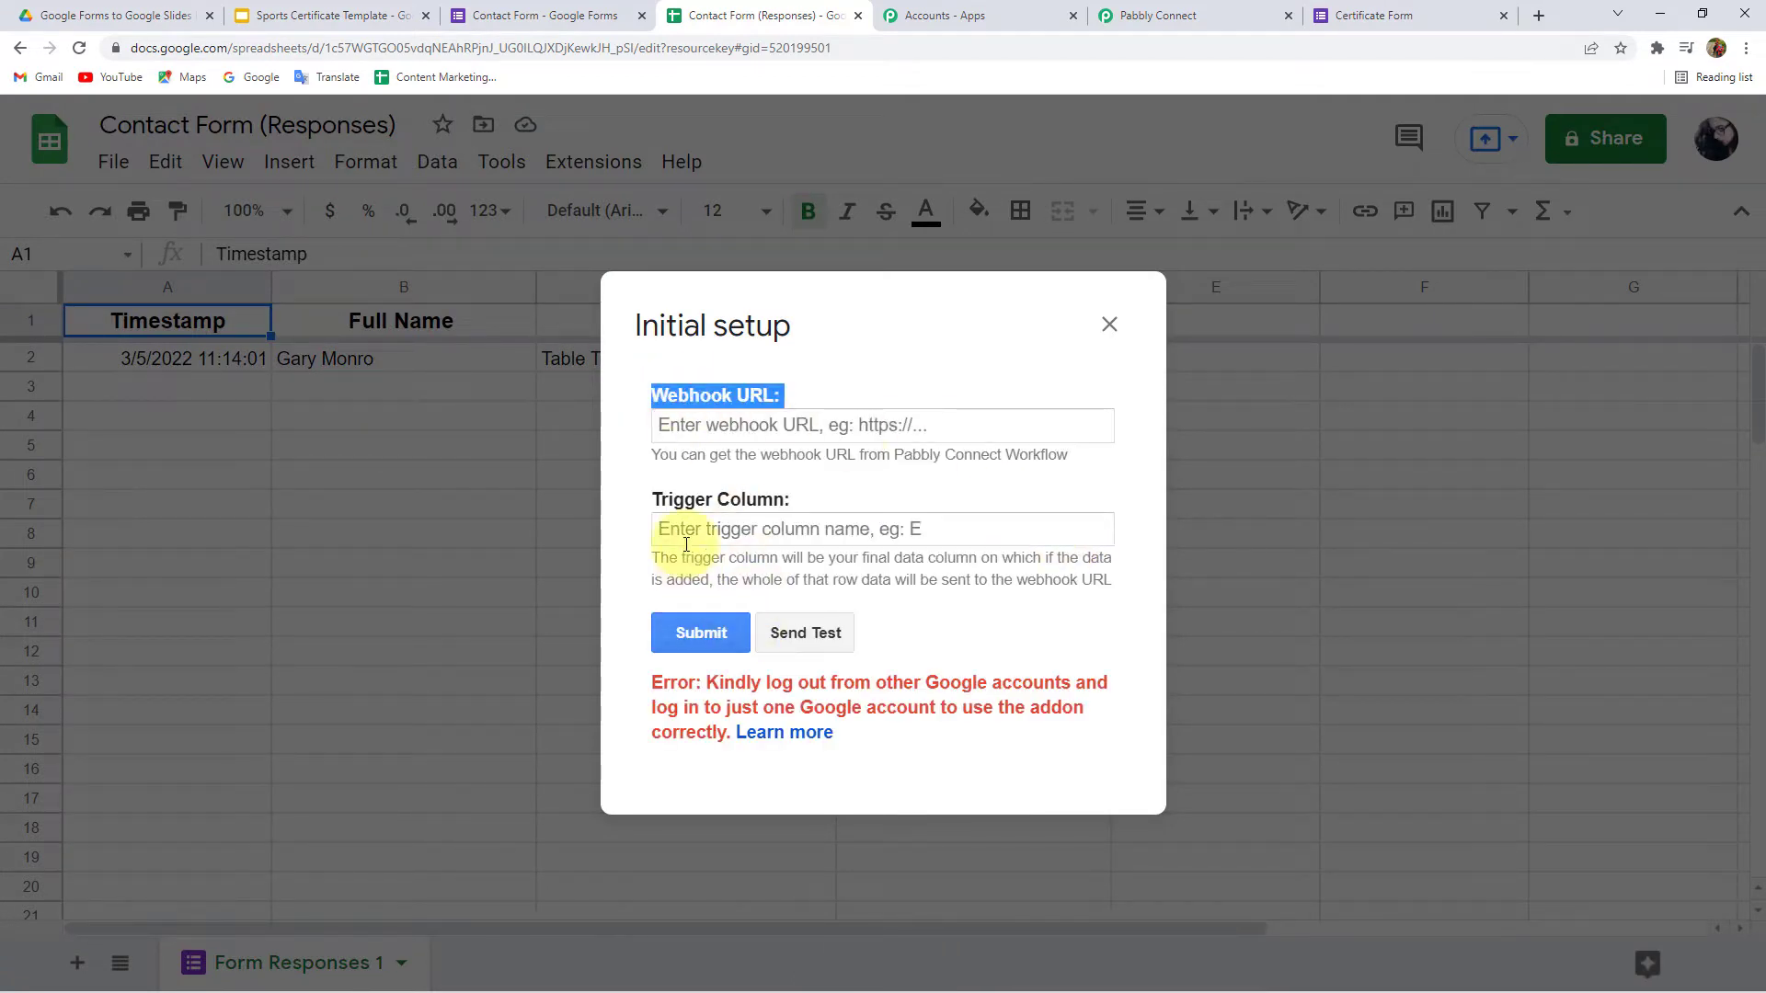
pyautogui.doubleClick(676, 500)
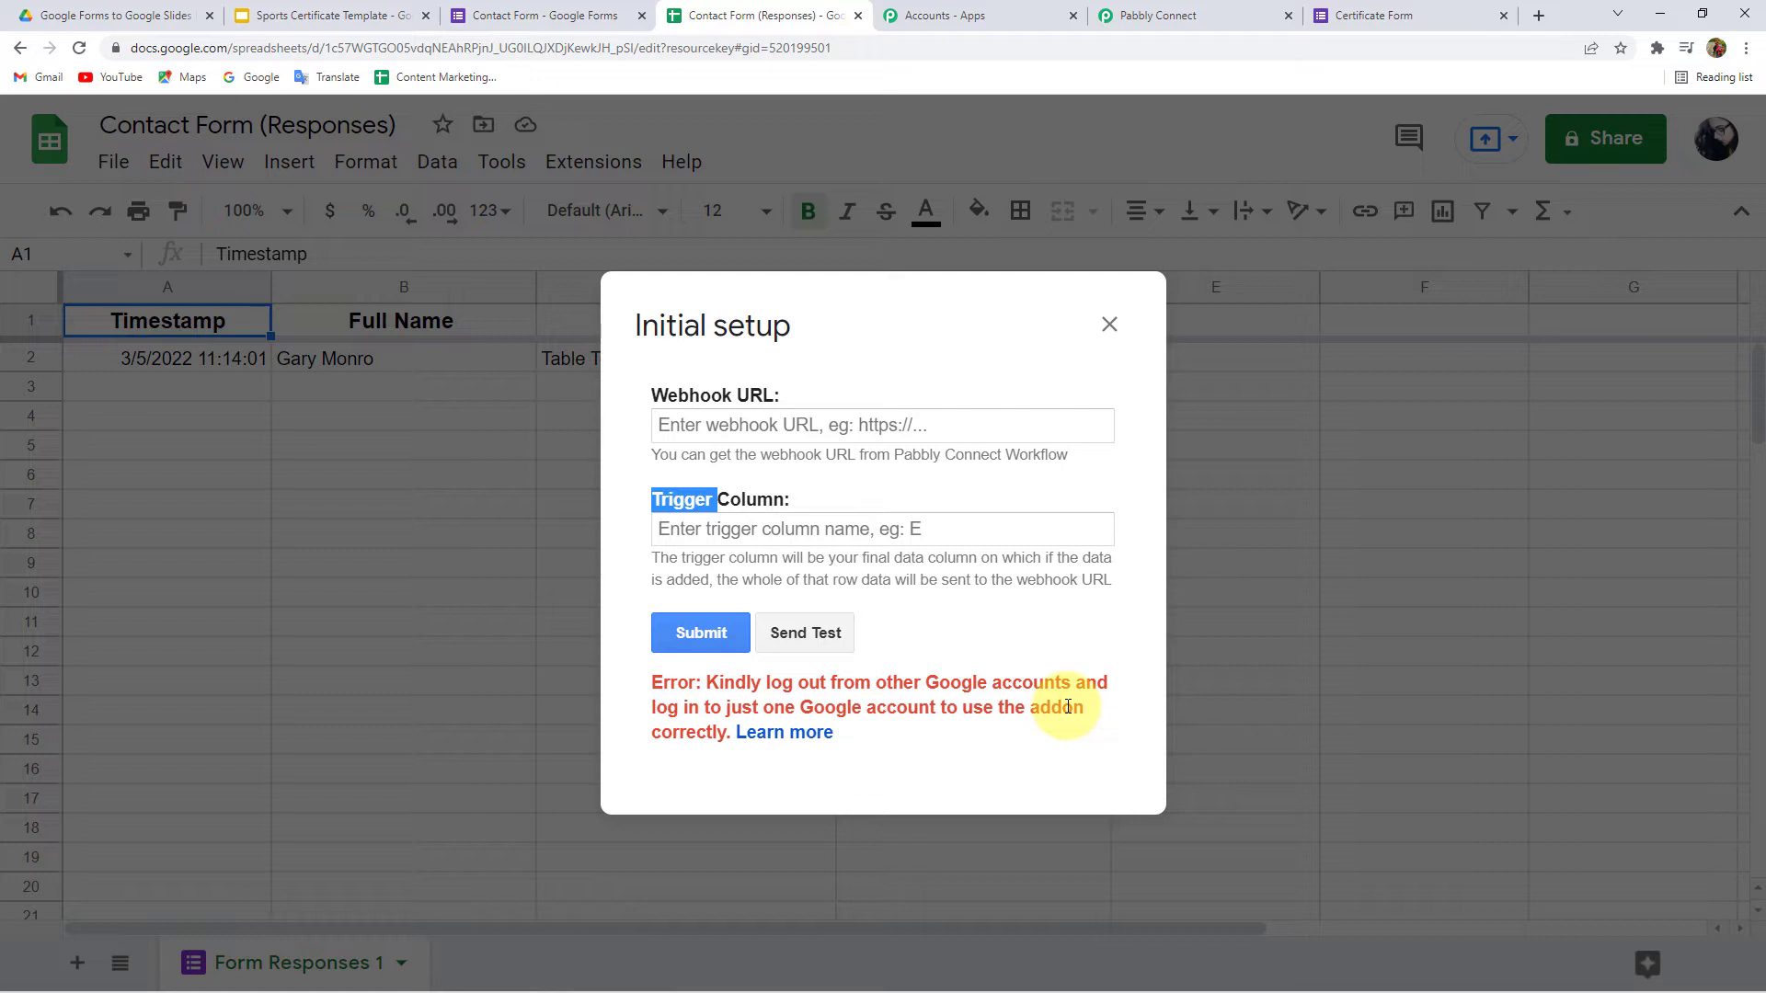
# - Clear the multiple-Google-accounts error through the Chrome menu and return to the webhook URL field
pyautogui.click(1746, 48)
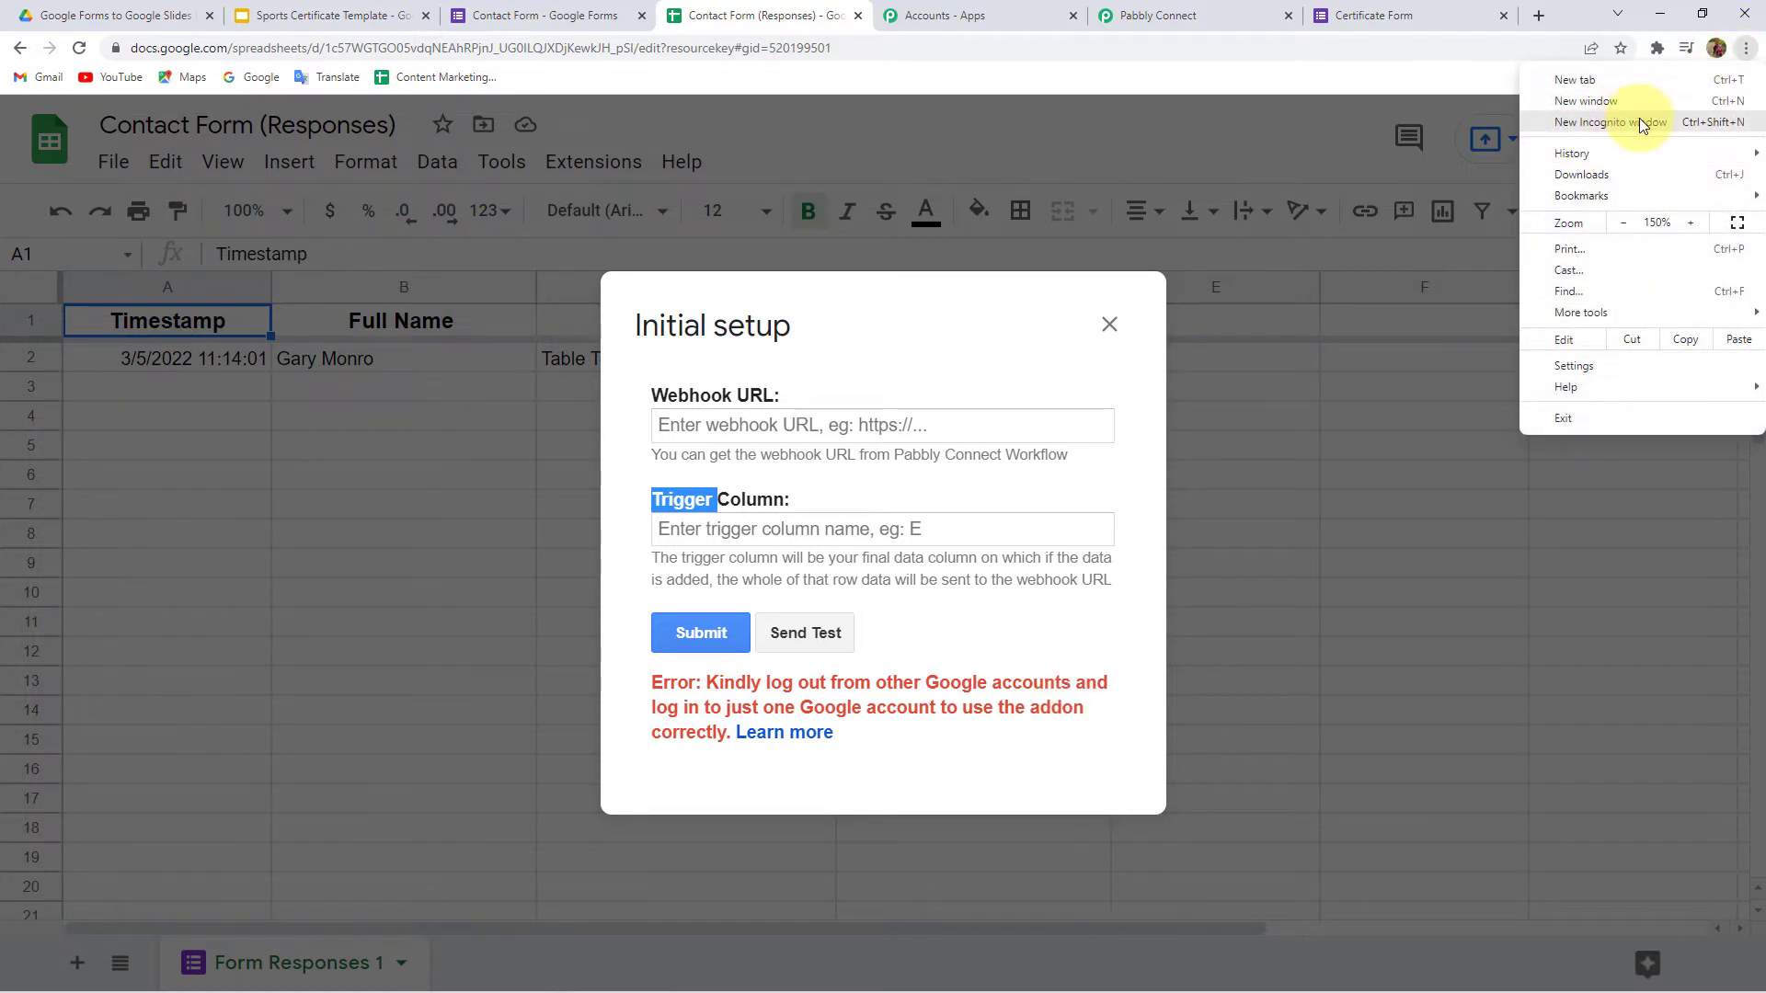
pyautogui.click(1278, 80)
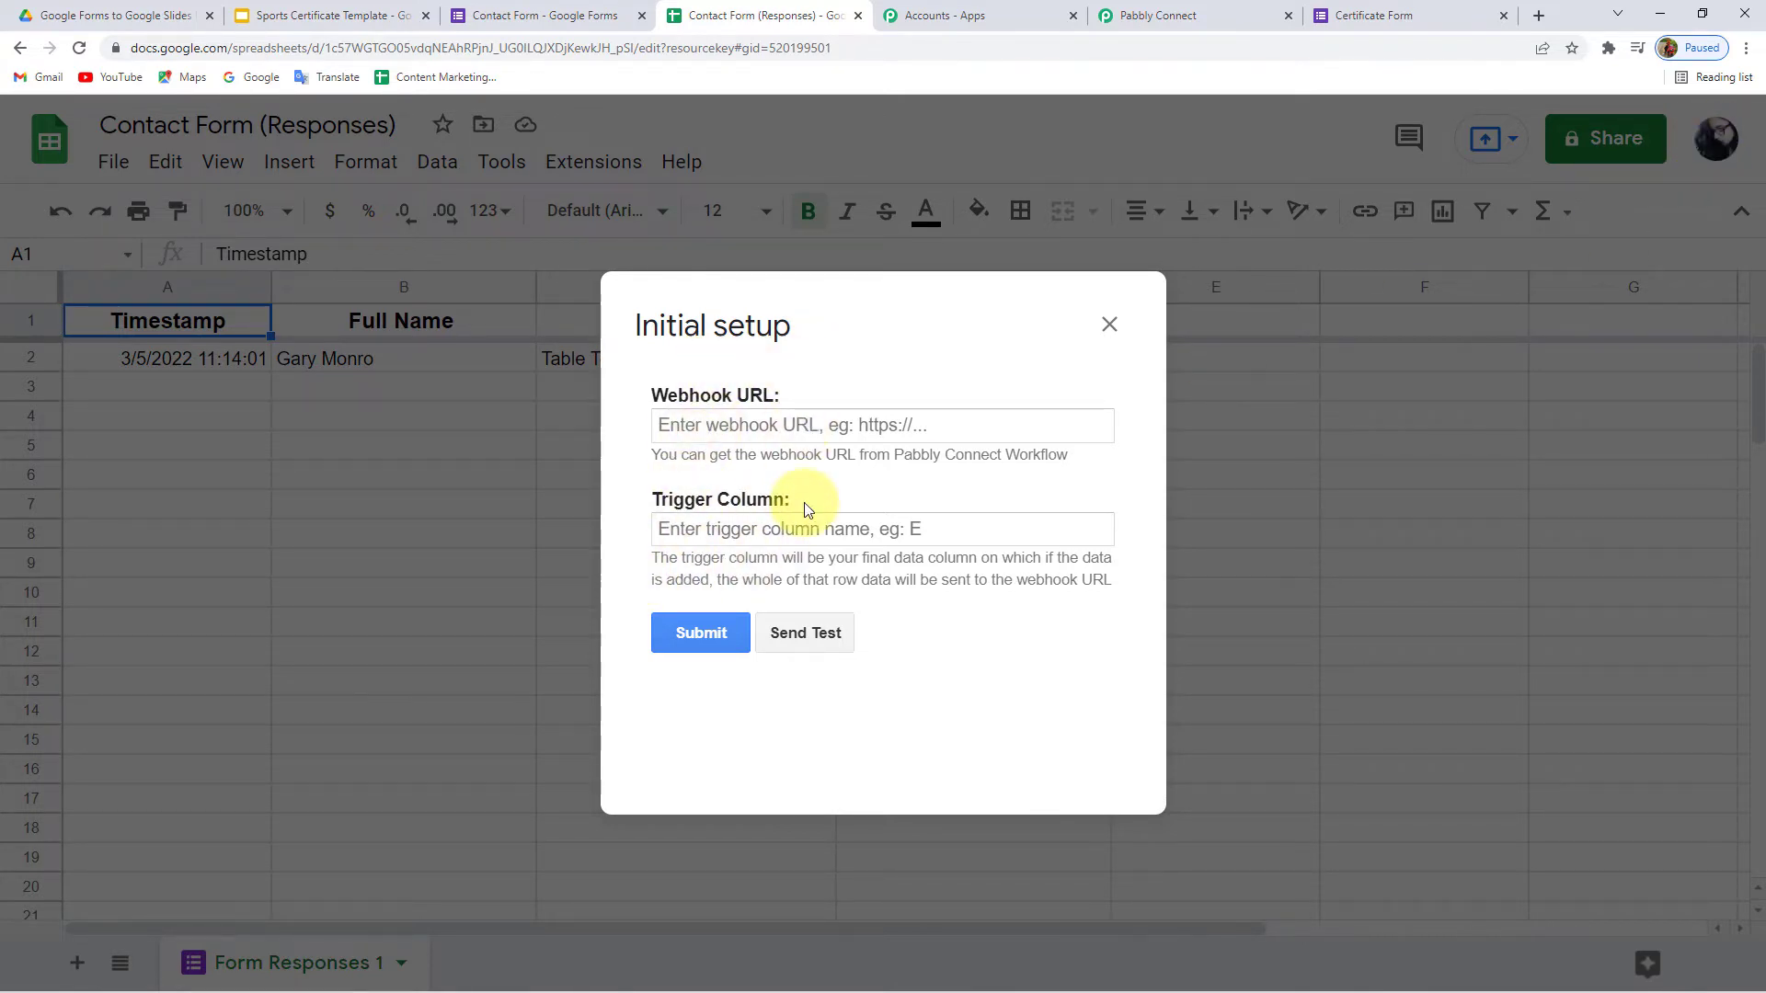
pyautogui.doubleClick(671, 394)
# - Copy the Pabbly Connect workflow's webhook URL and paste it into the Webhook URL field
pyautogui.moveTo(672, 394); pyautogui.dragTo(875, 394)
pyautogui.click(1196, 16)
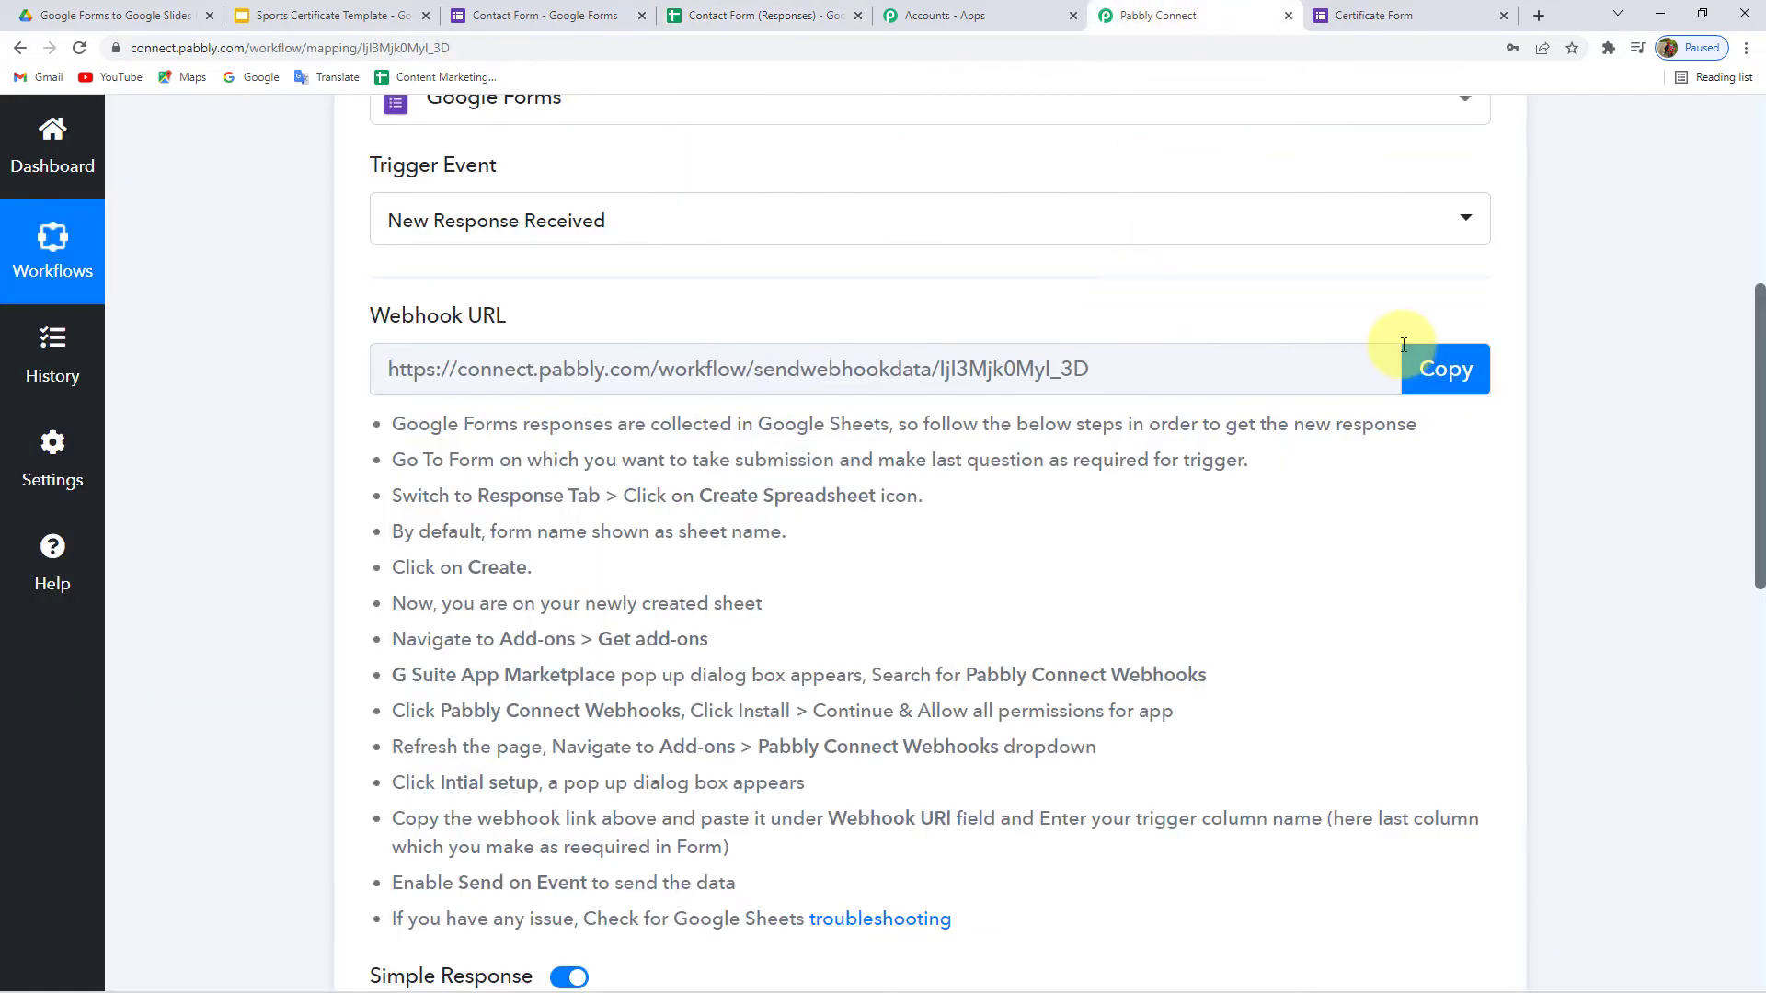
pyautogui.click(1435, 387)
pyautogui.click(782, 16)
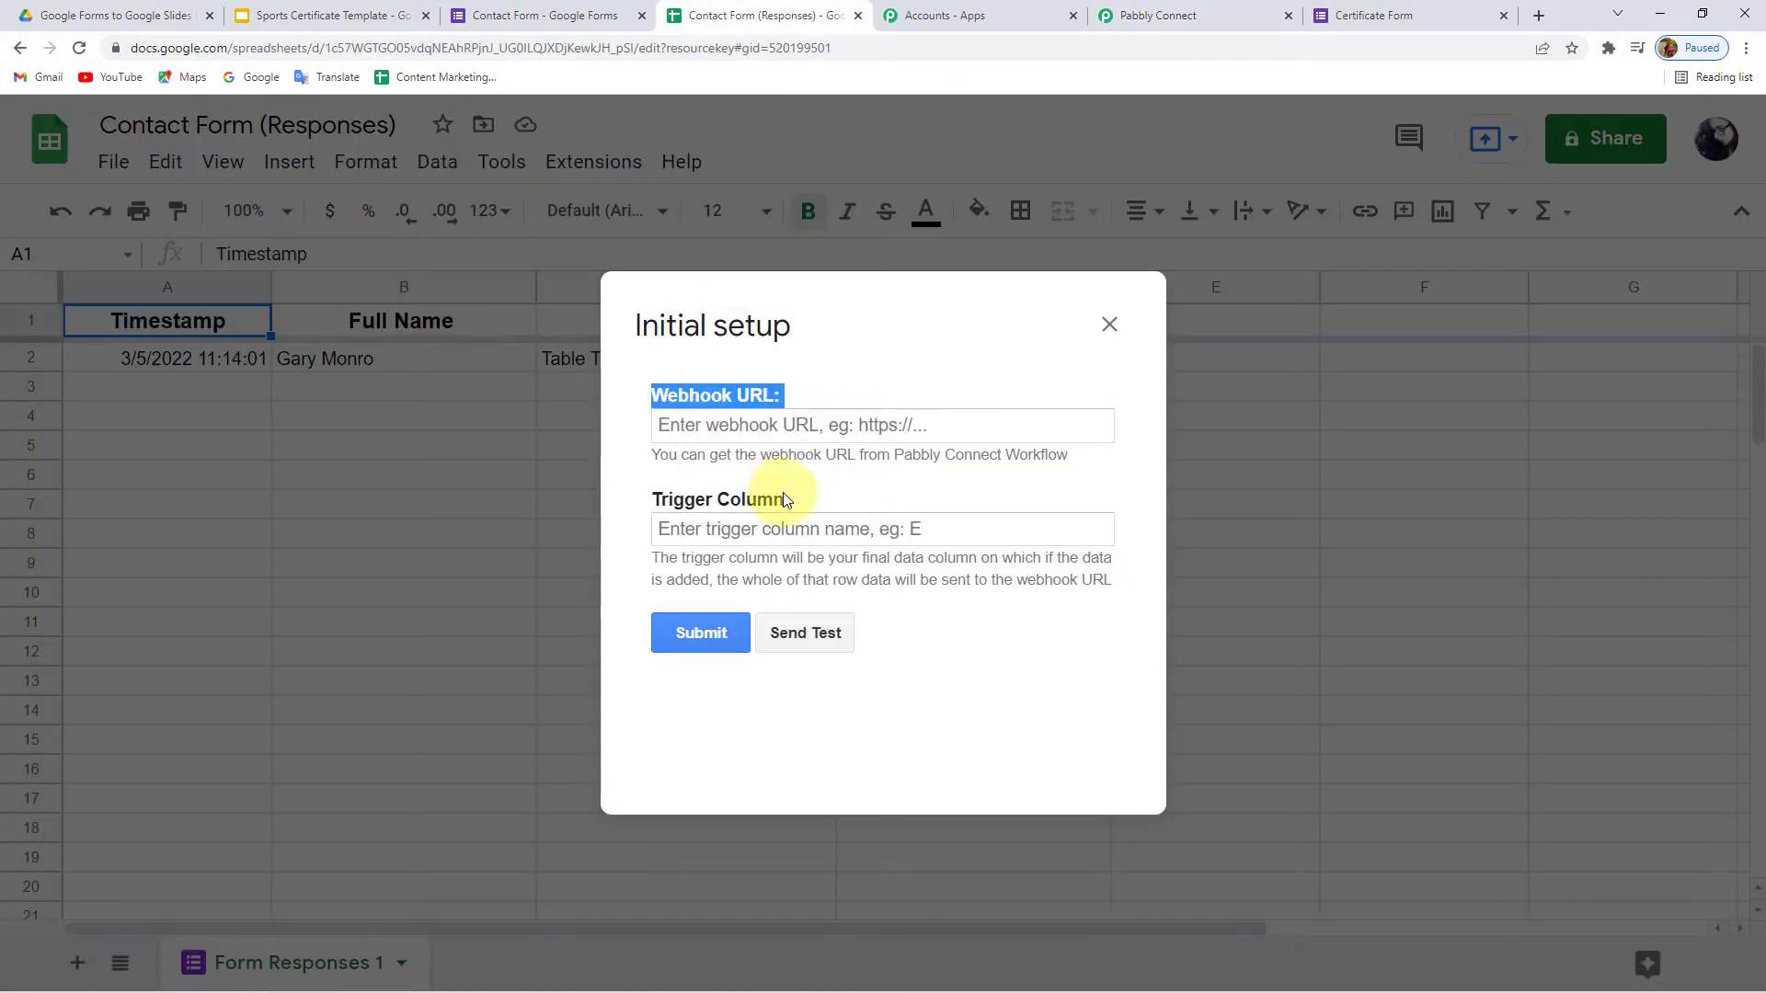
pyautogui.click(808, 426)
pyautogui.hotkey('ctrl', 'v')
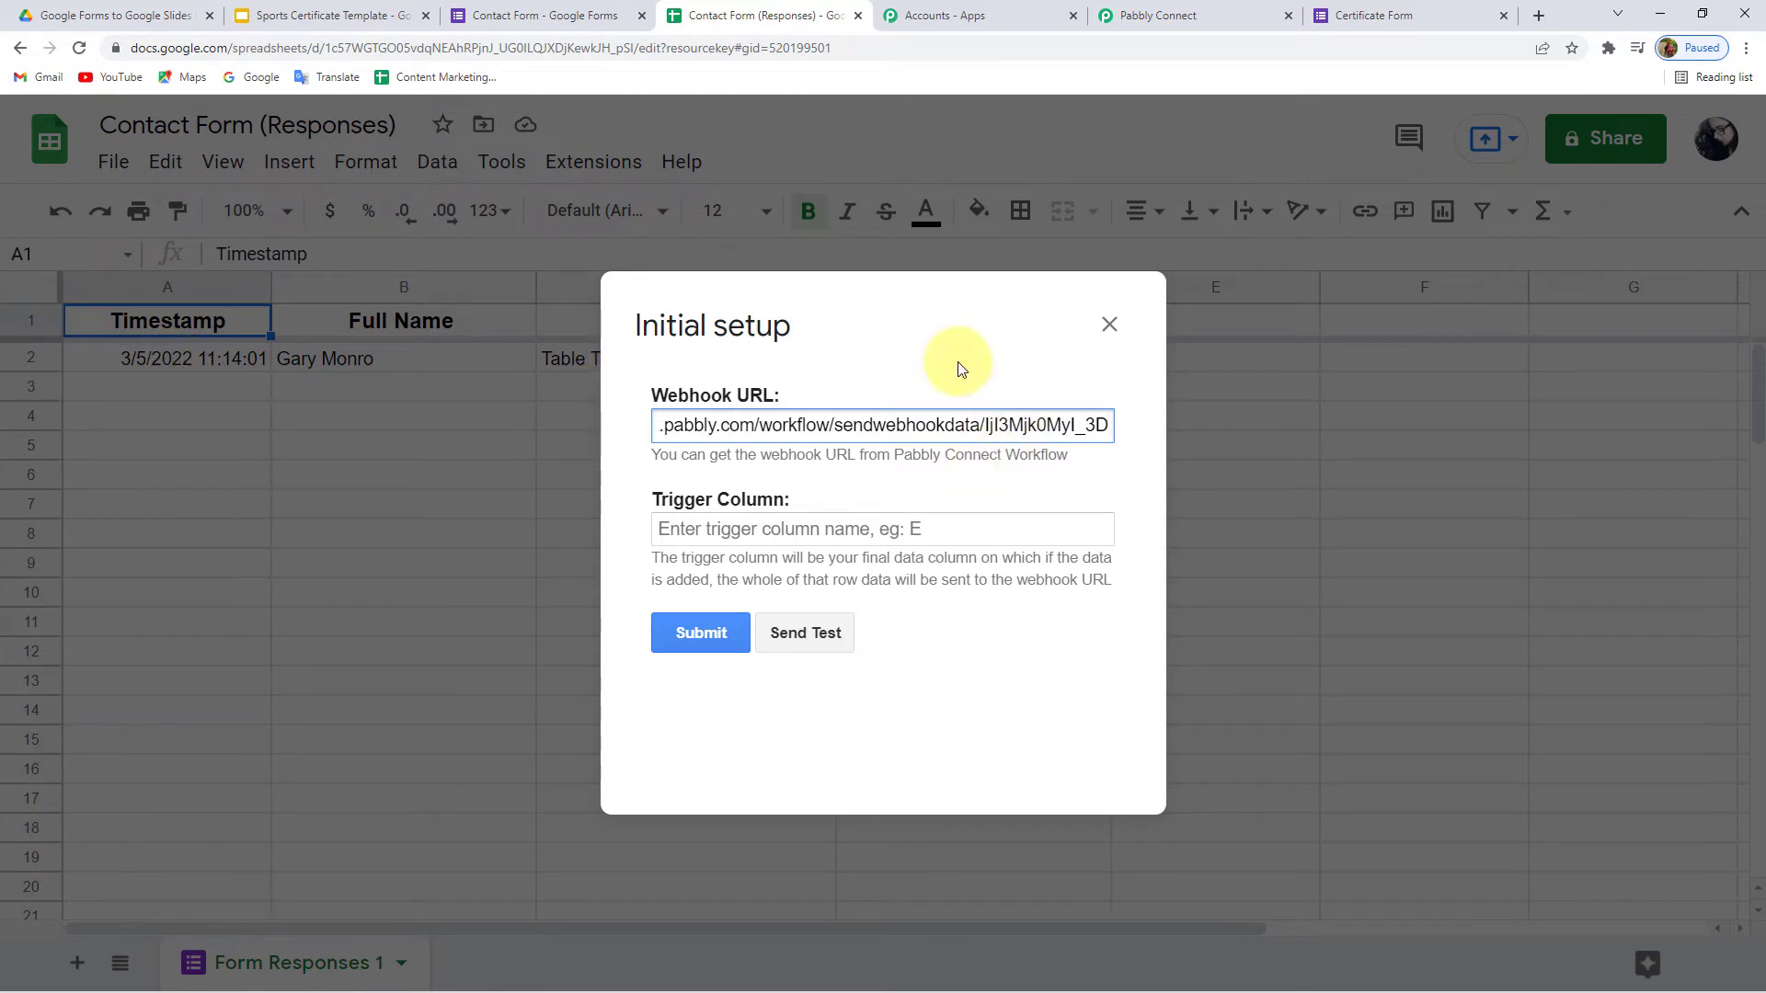
# - Set the Trigger Column to D and send the test row
pyautogui.click(753, 522)
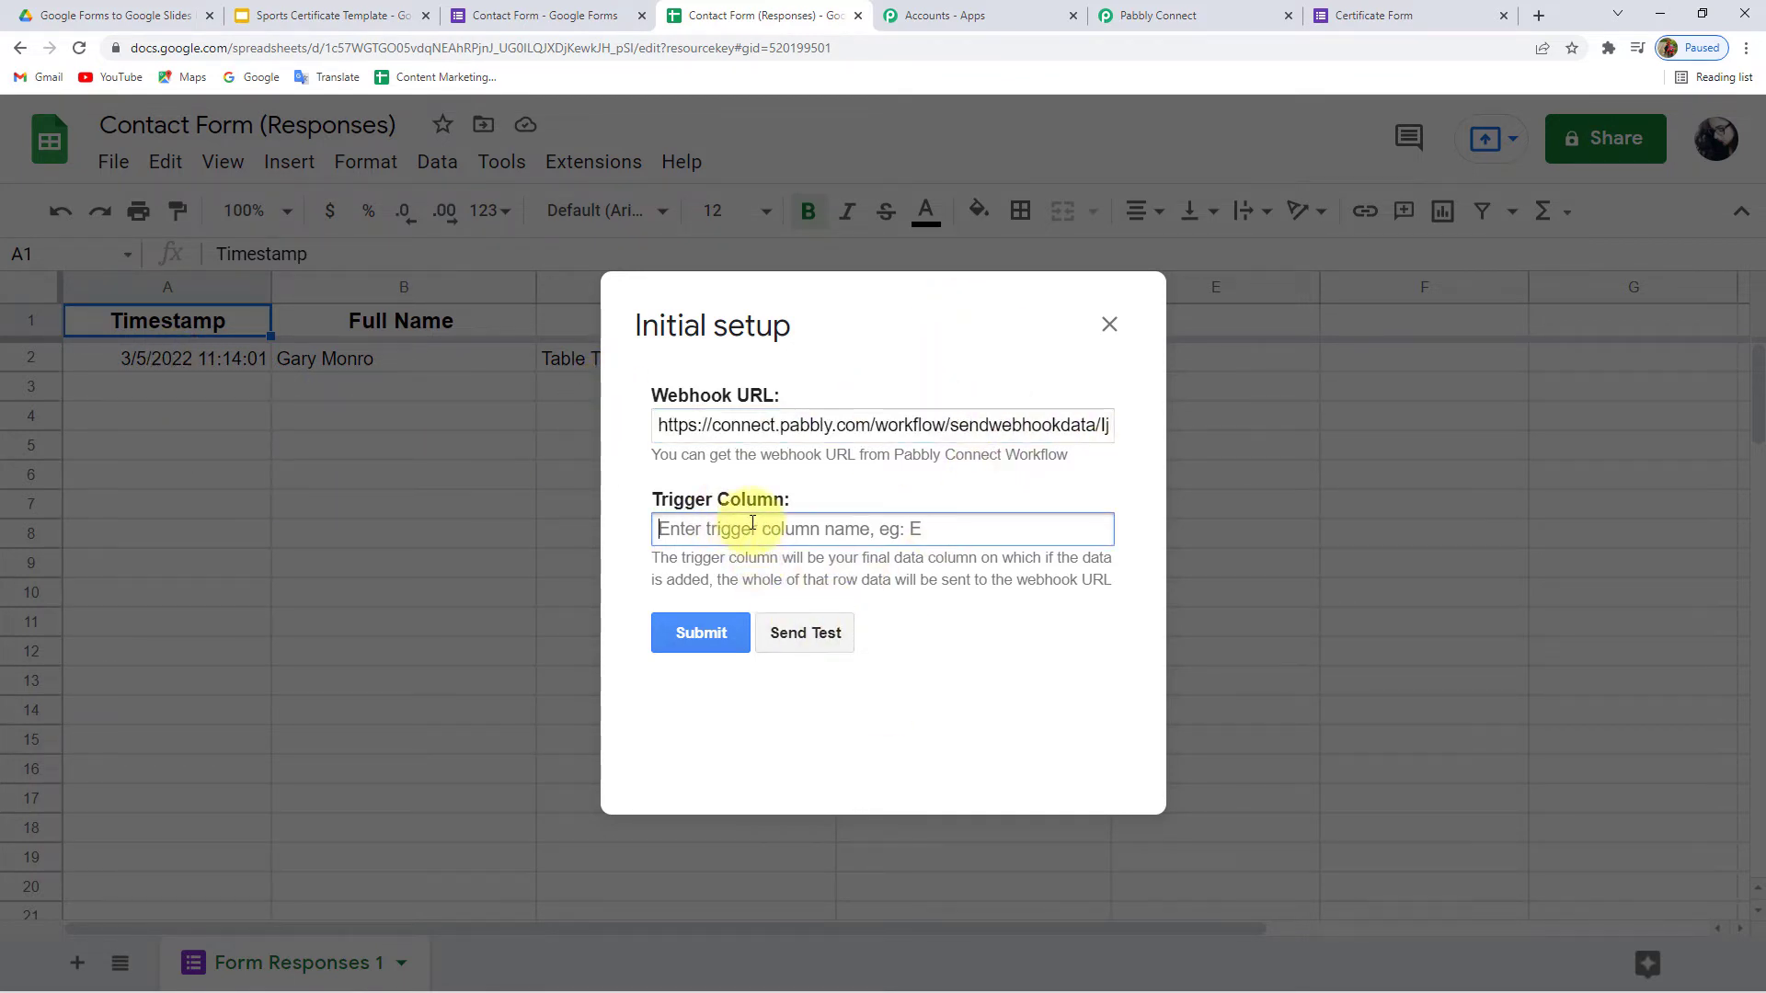
pyautogui.write('D')
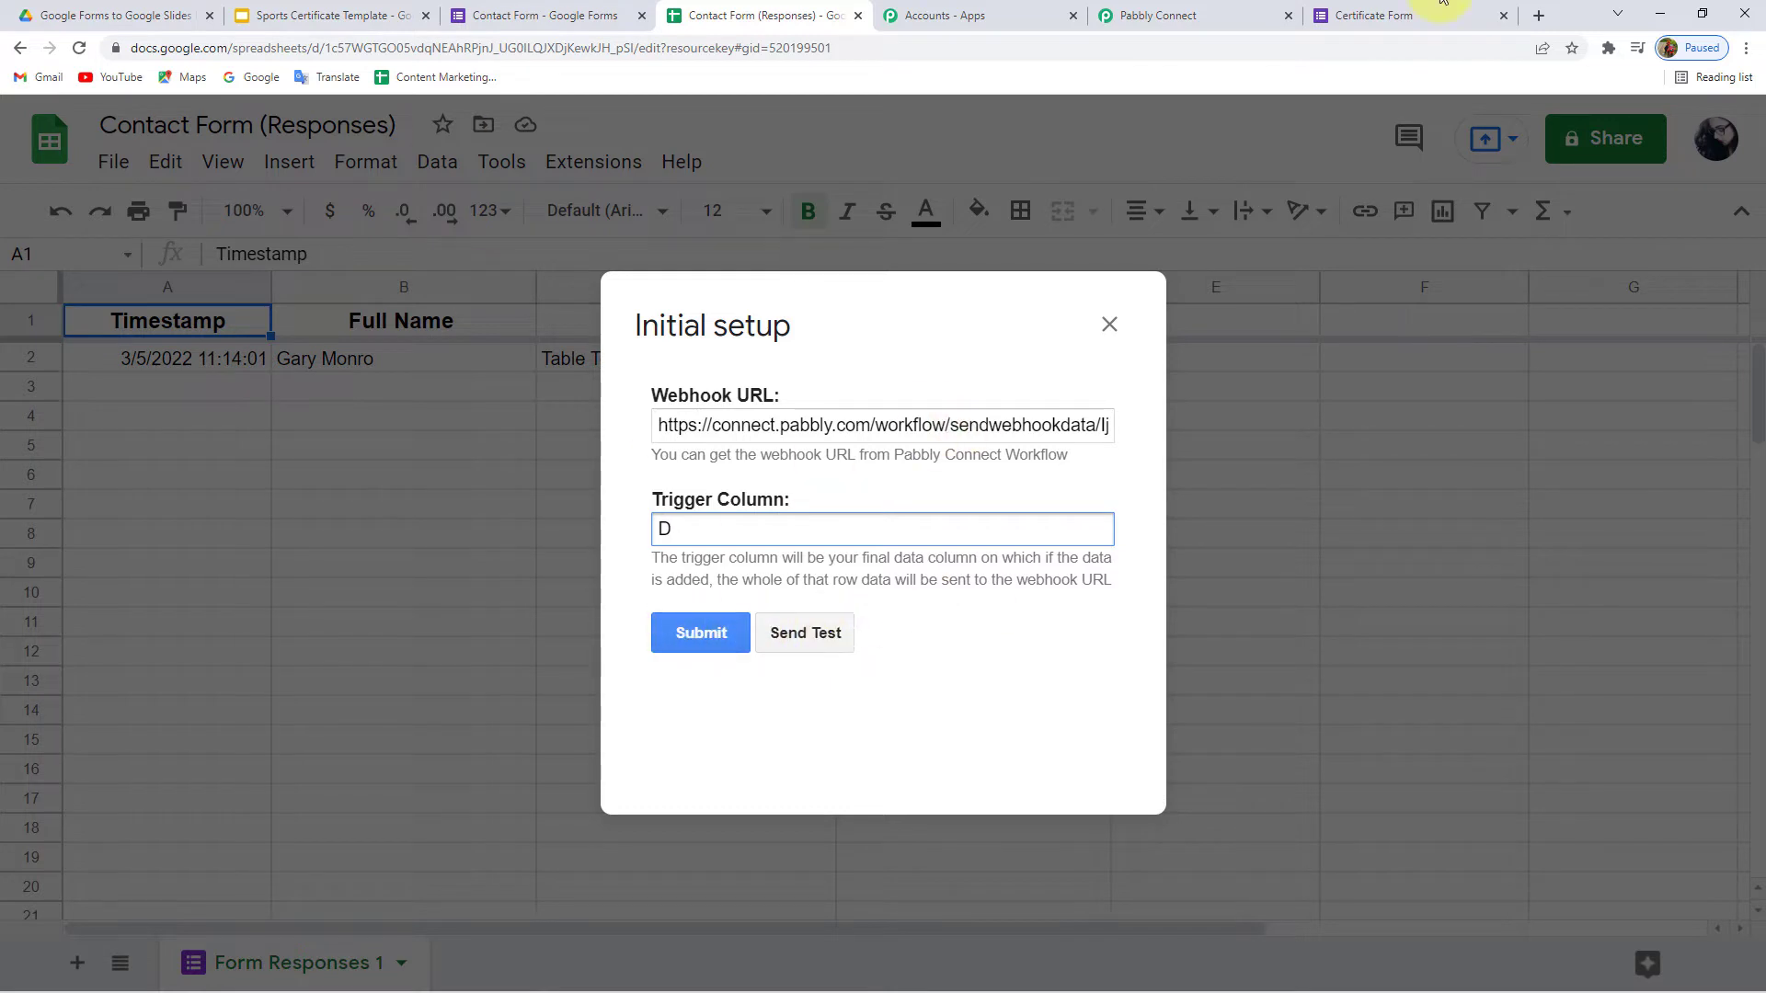
pyautogui.click(823, 637)
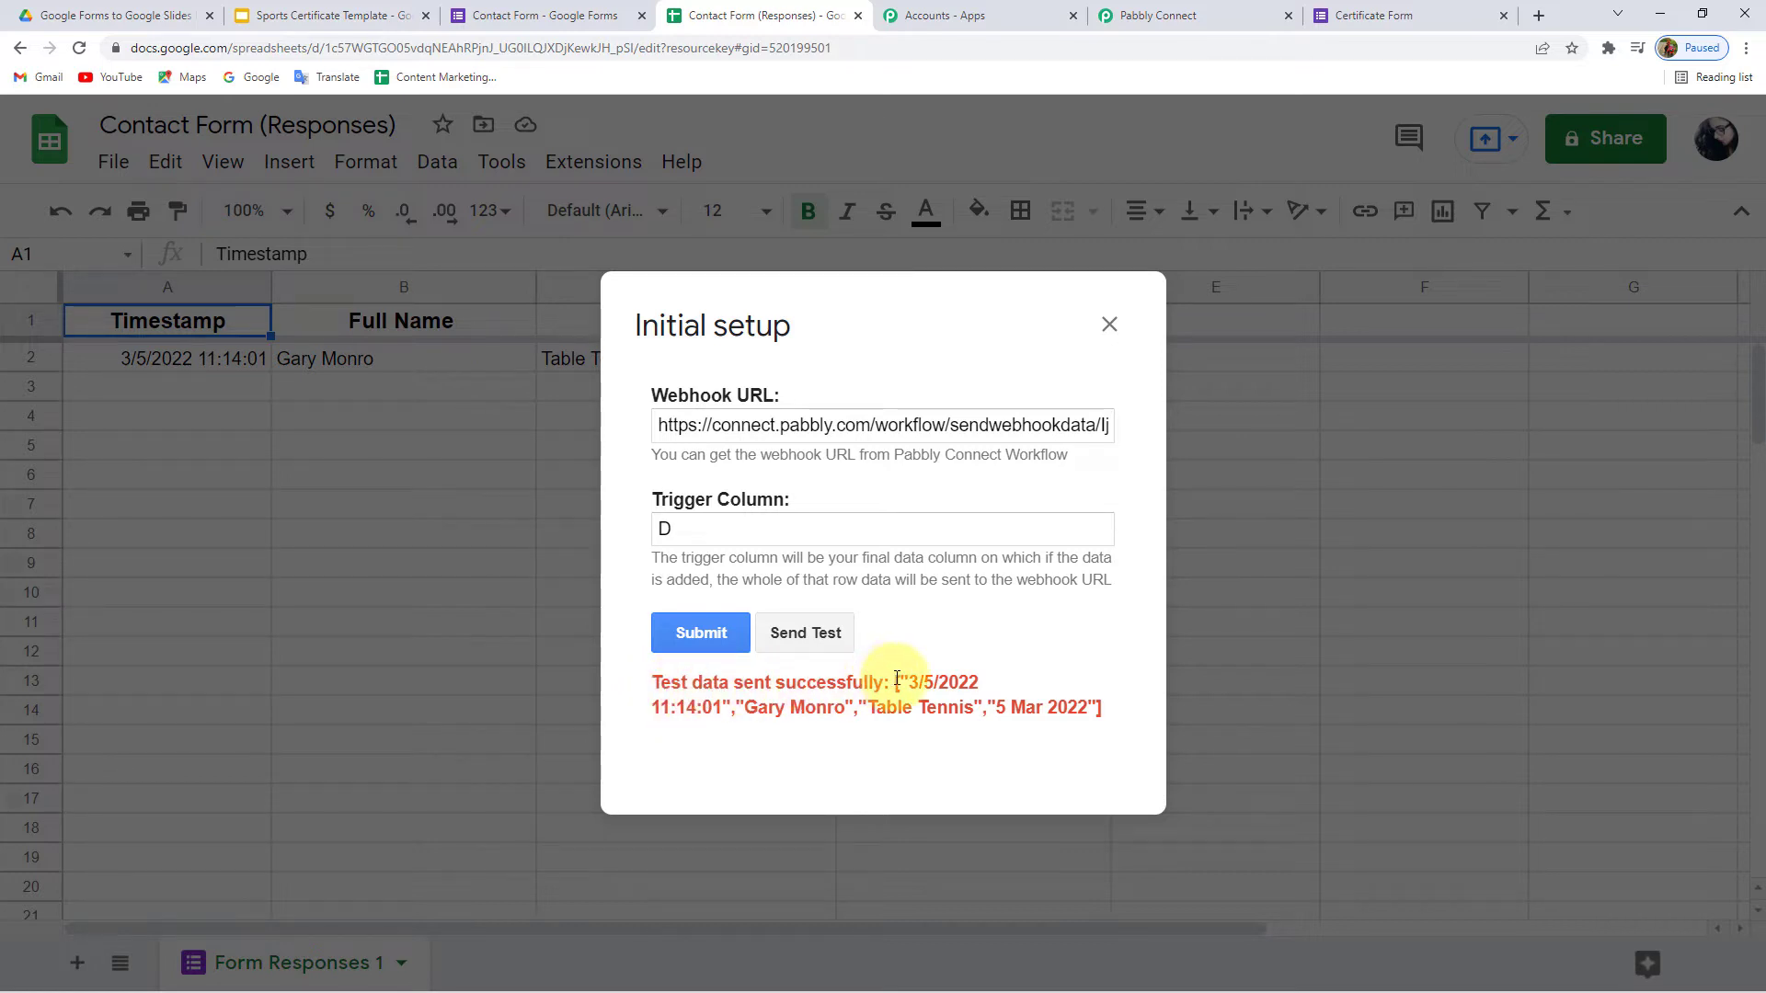
# - Confirm Pabbly received the full name, Table Tennis and 5 Mar 2022, then submit the Sheets setup
pyautogui.click(1185, 17)
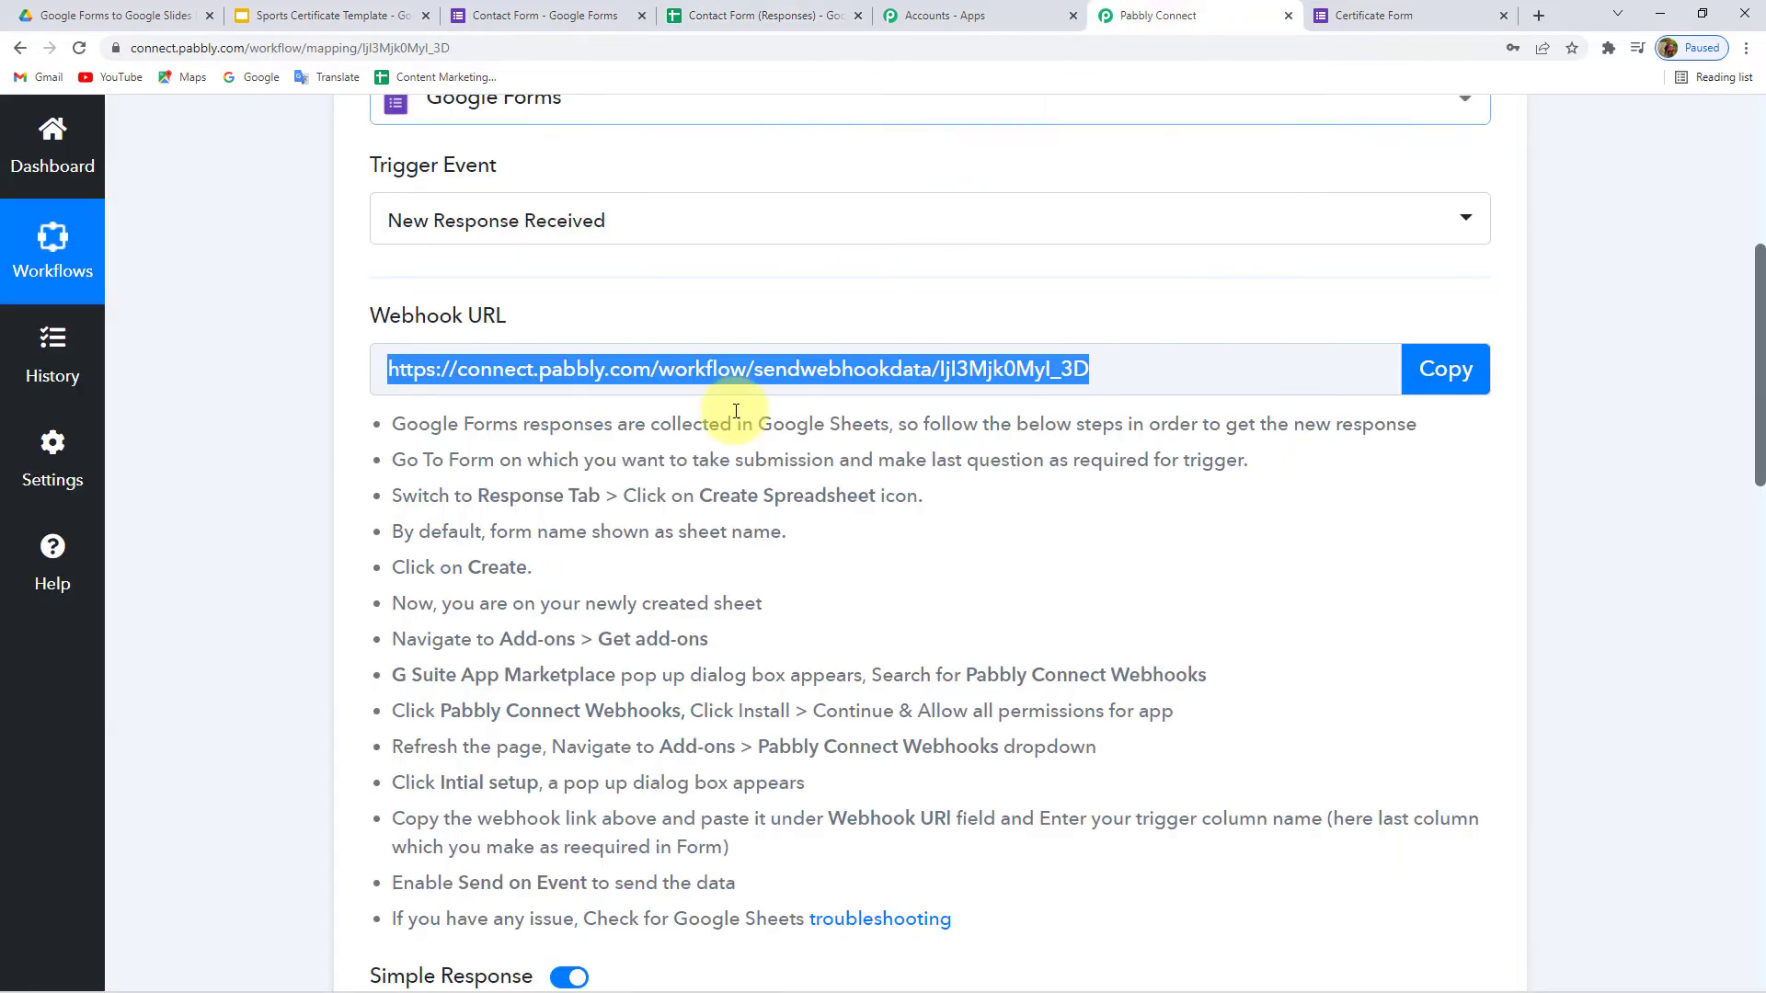
pyautogui.scroll(-7, 868, 284)
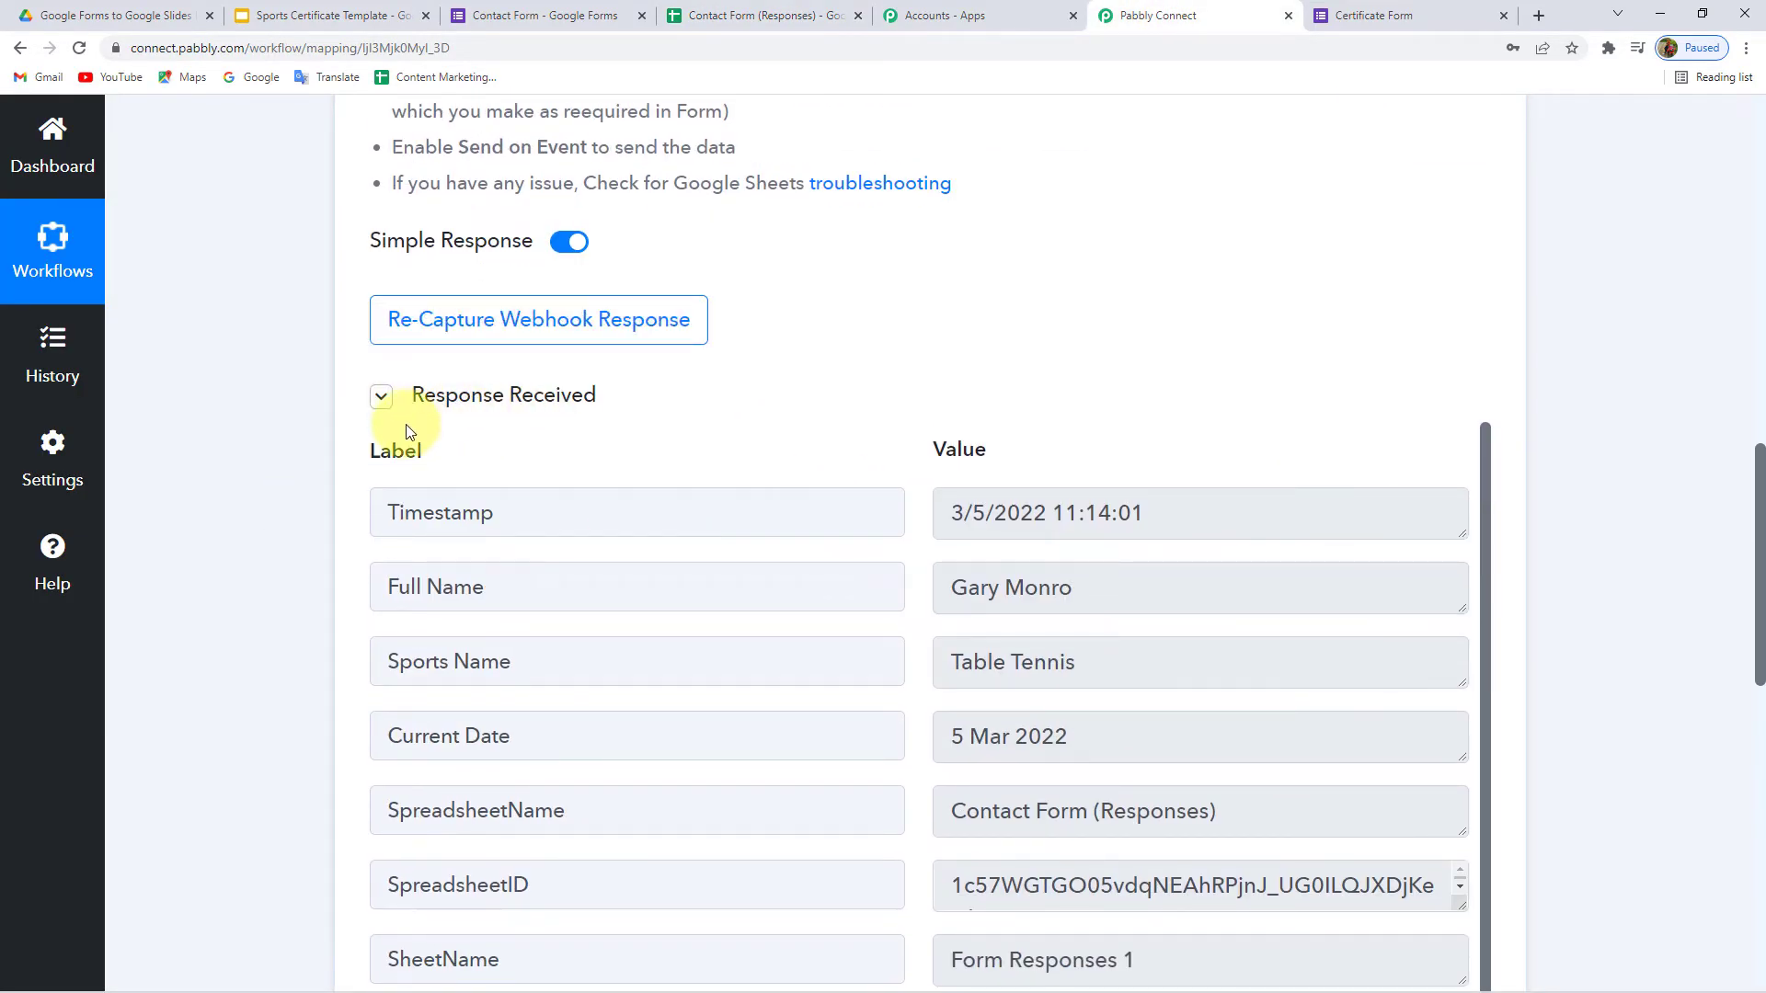
pyautogui.scroll(-4, 1012, 405)
pyautogui.moveTo(953, 219)
pyautogui.mouseDown()
pyautogui.moveTo(1076, 219)
pyautogui.moveTo(956, 219)
pyautogui.mouseUp()
pyautogui.tripleClick(956, 218)
pyautogui.click(974, 292)
pyautogui.tripleClick(975, 293)
pyautogui.click(958, 377)
pyautogui.tripleClick(959, 380)
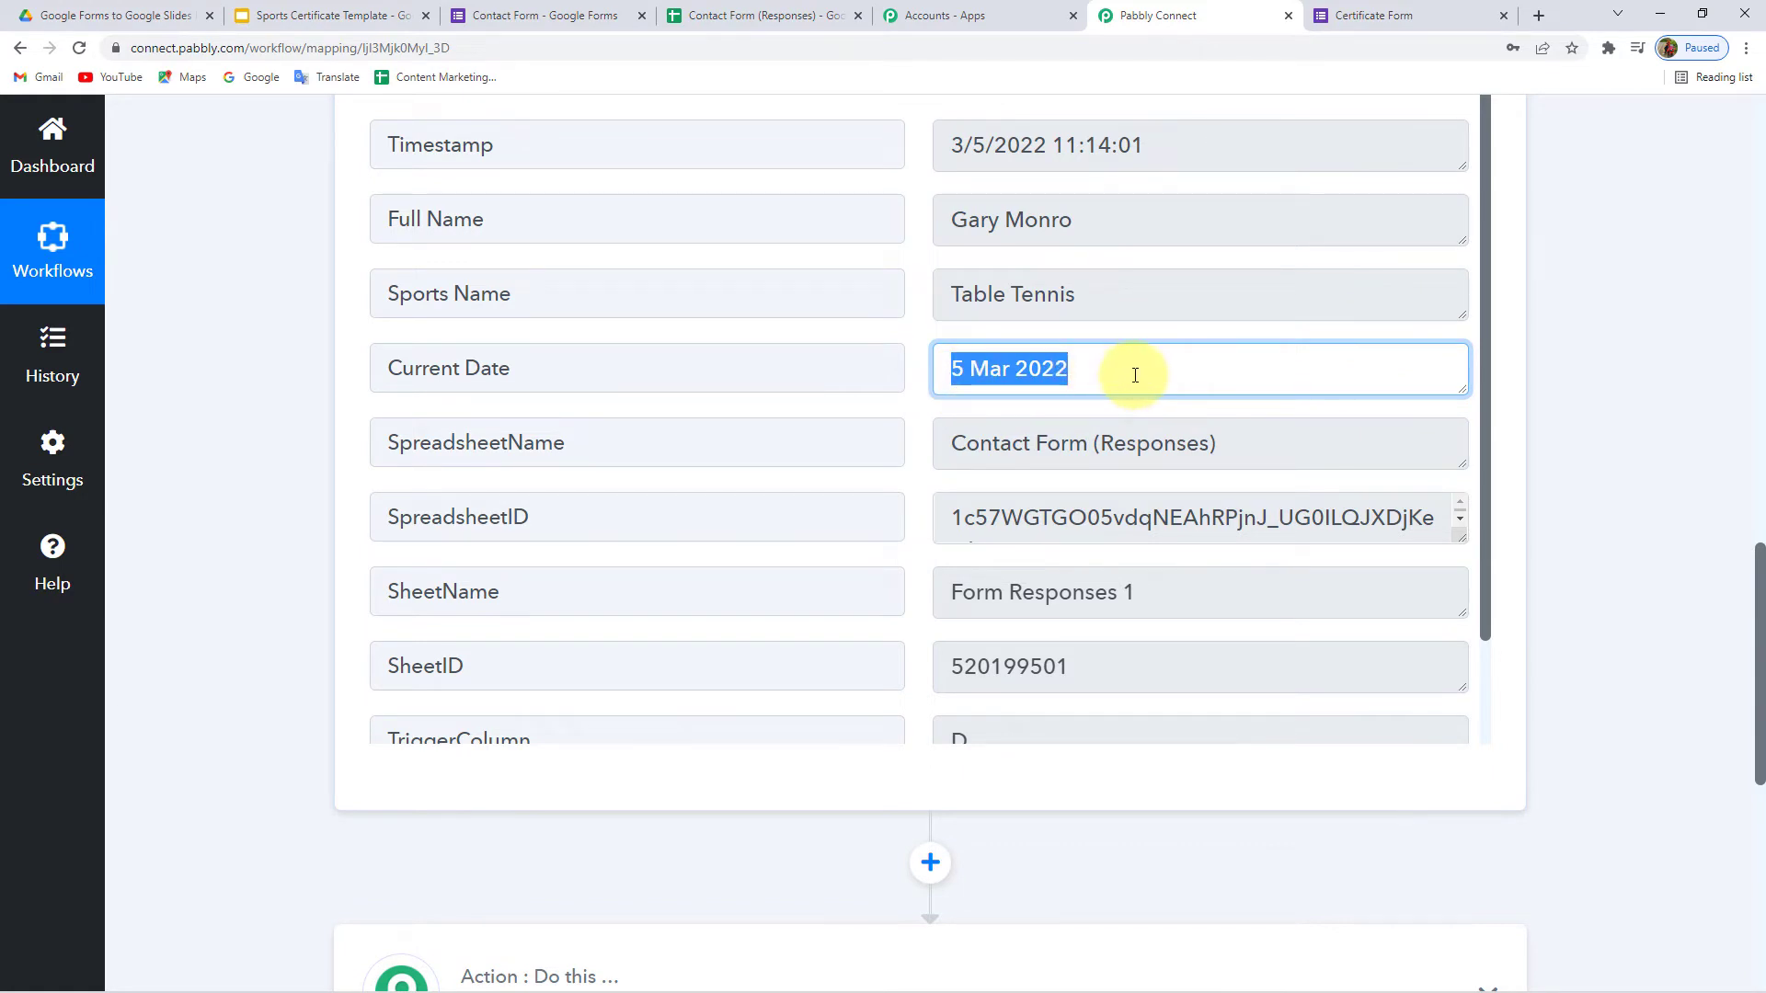
pyautogui.click(773, 16)
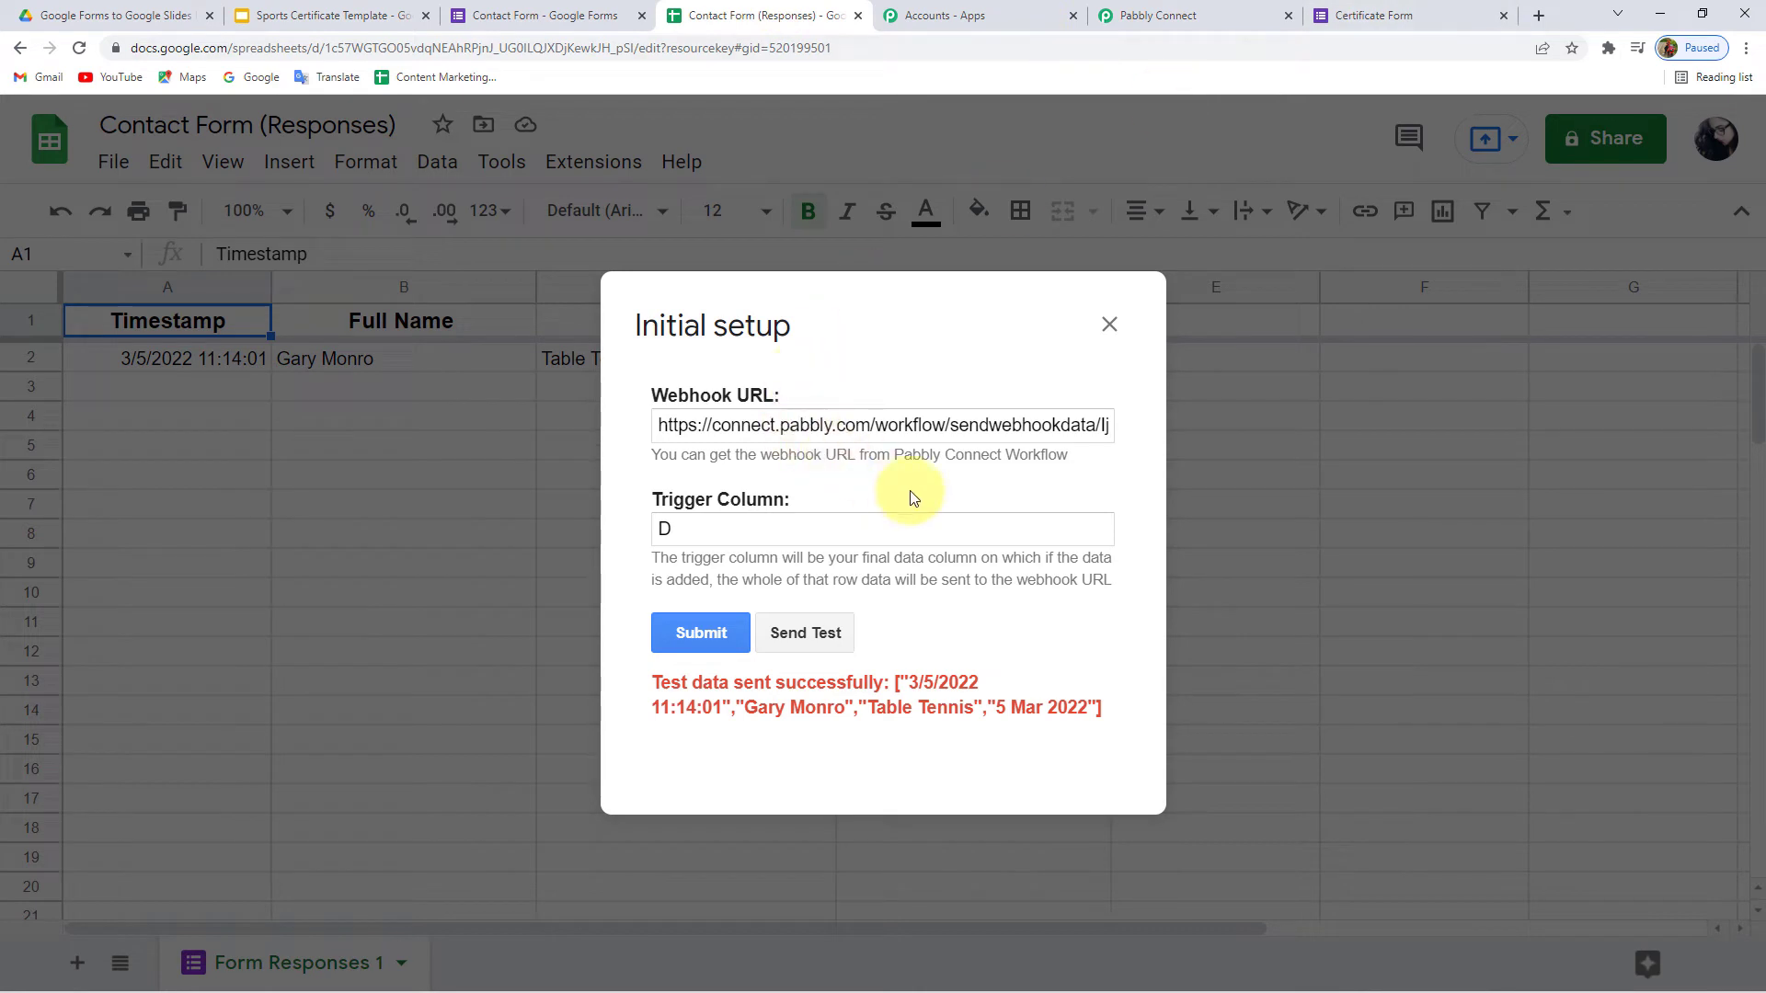
pyautogui.click(708, 634)
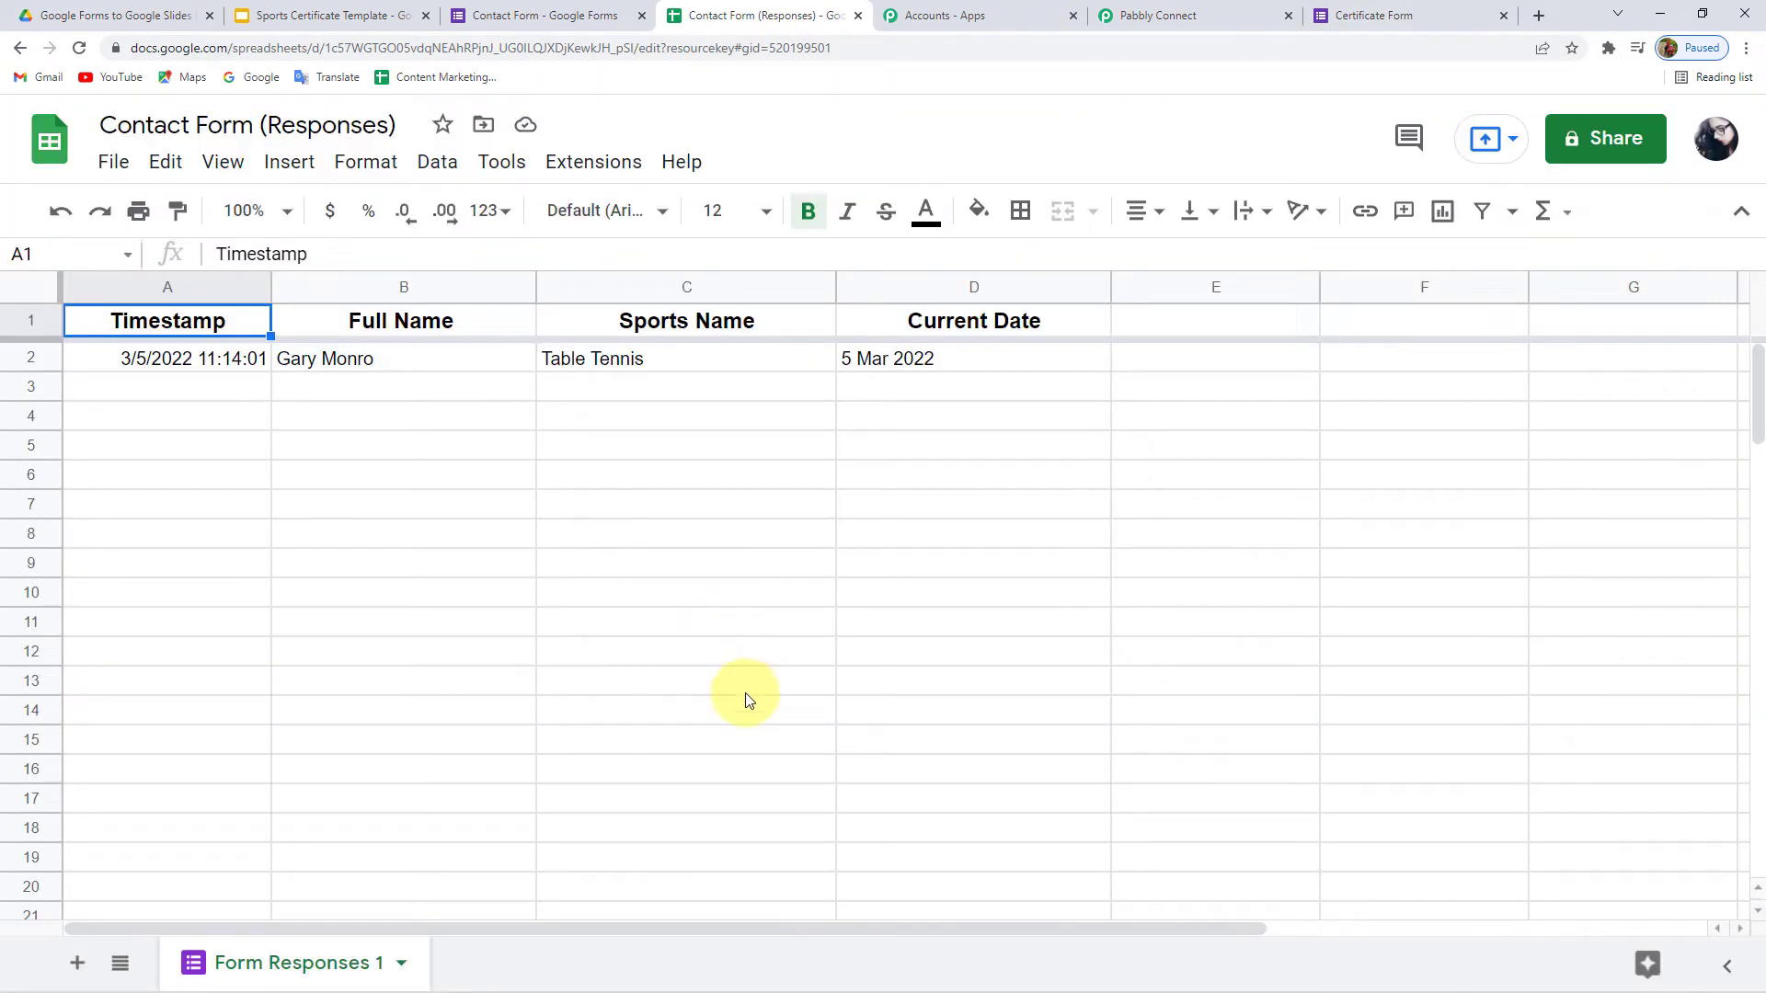
# - Turn on Send On Event for trigger column D, review Pabbly's trigger fields, then open the Sports Certificate Template
pyautogui.click(1014, 284)
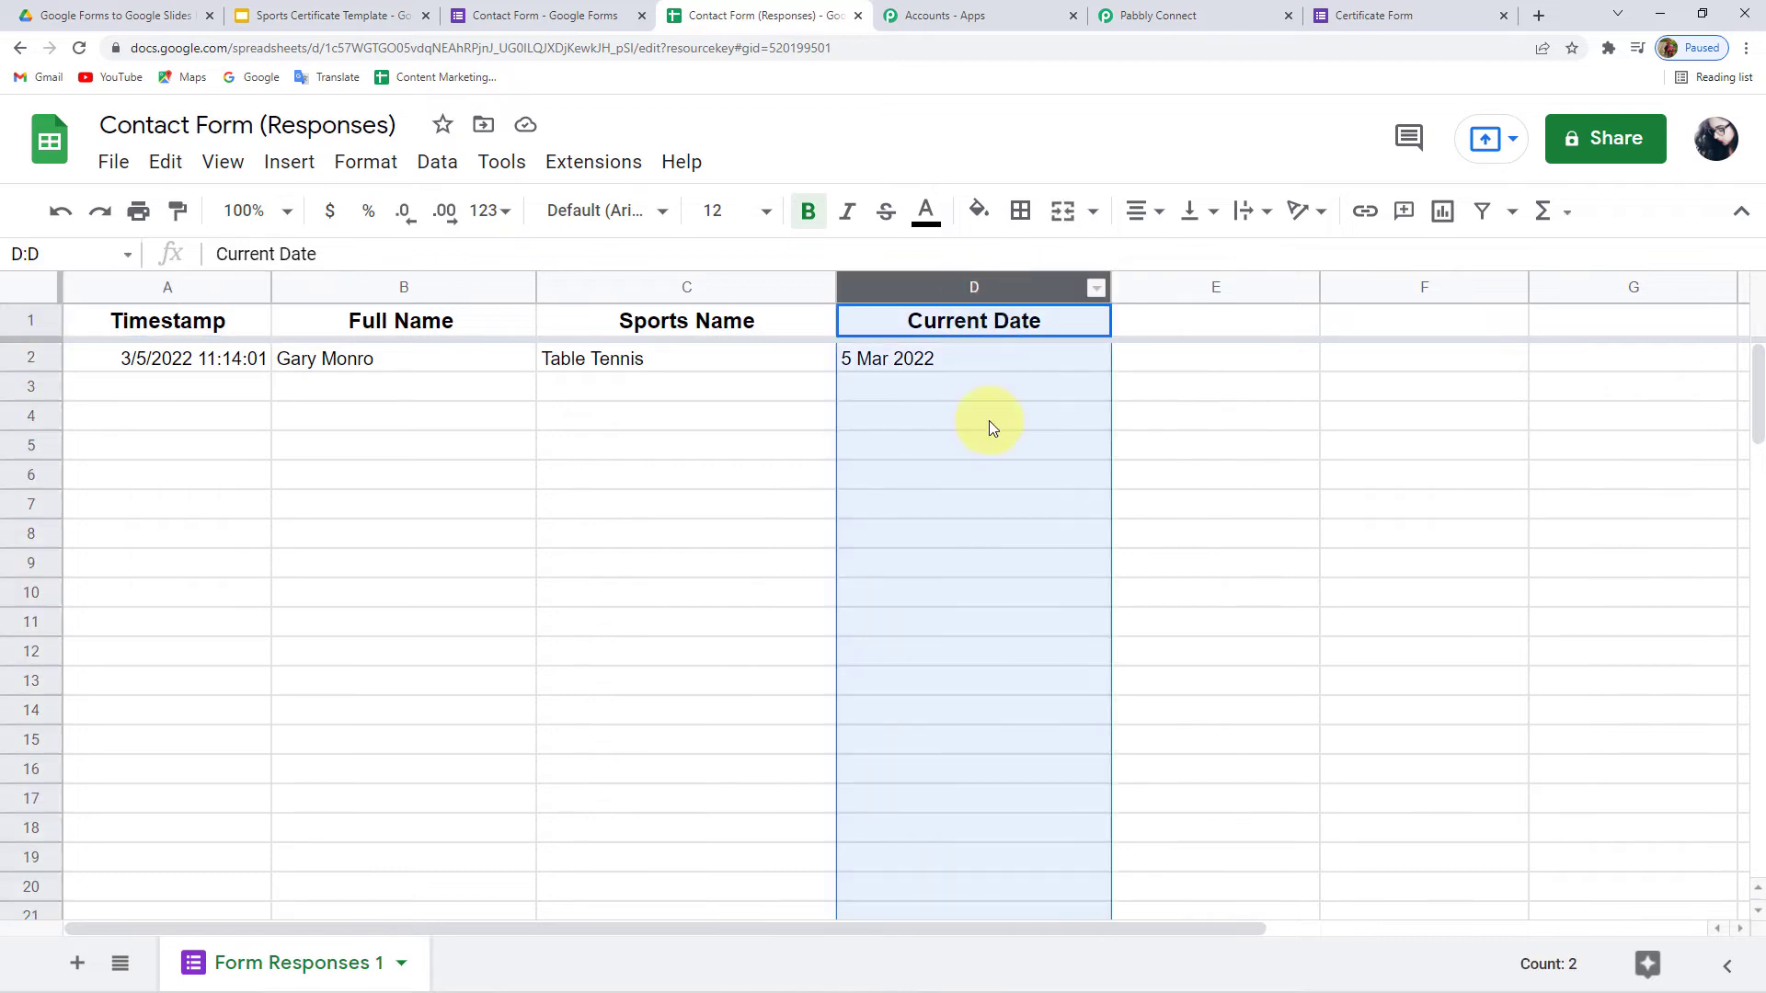
pyautogui.click(922, 358)
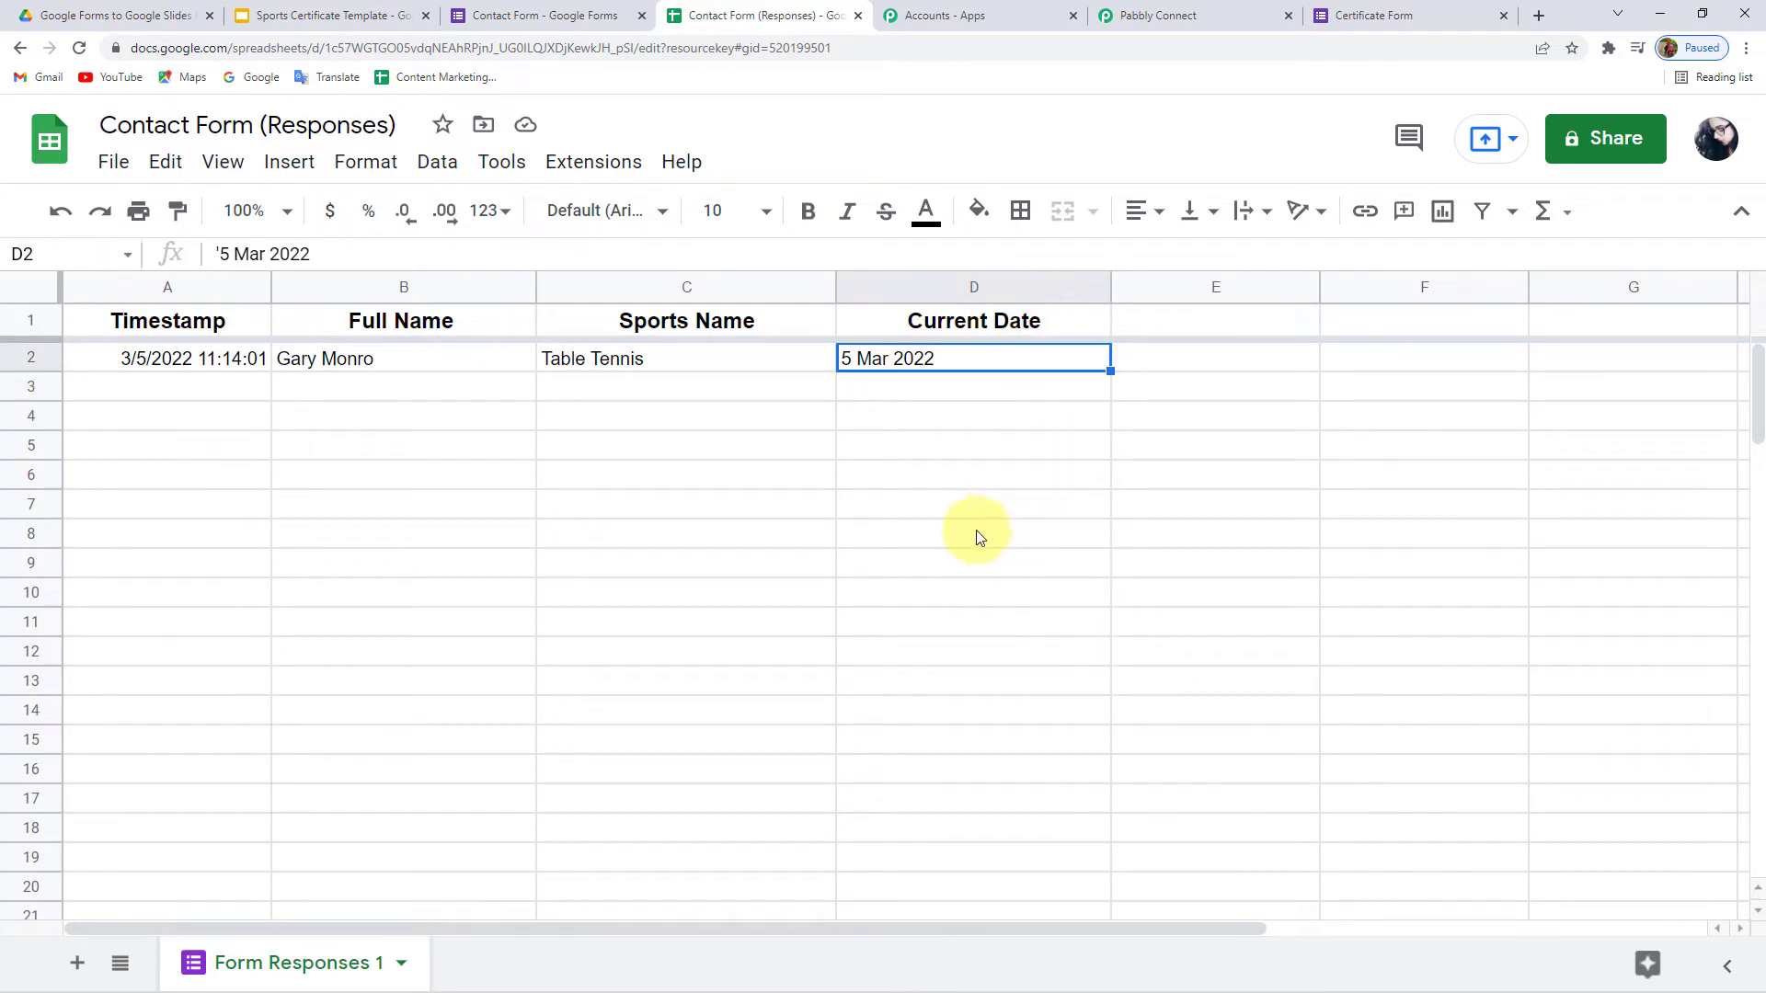
pyautogui.click(572, 162)
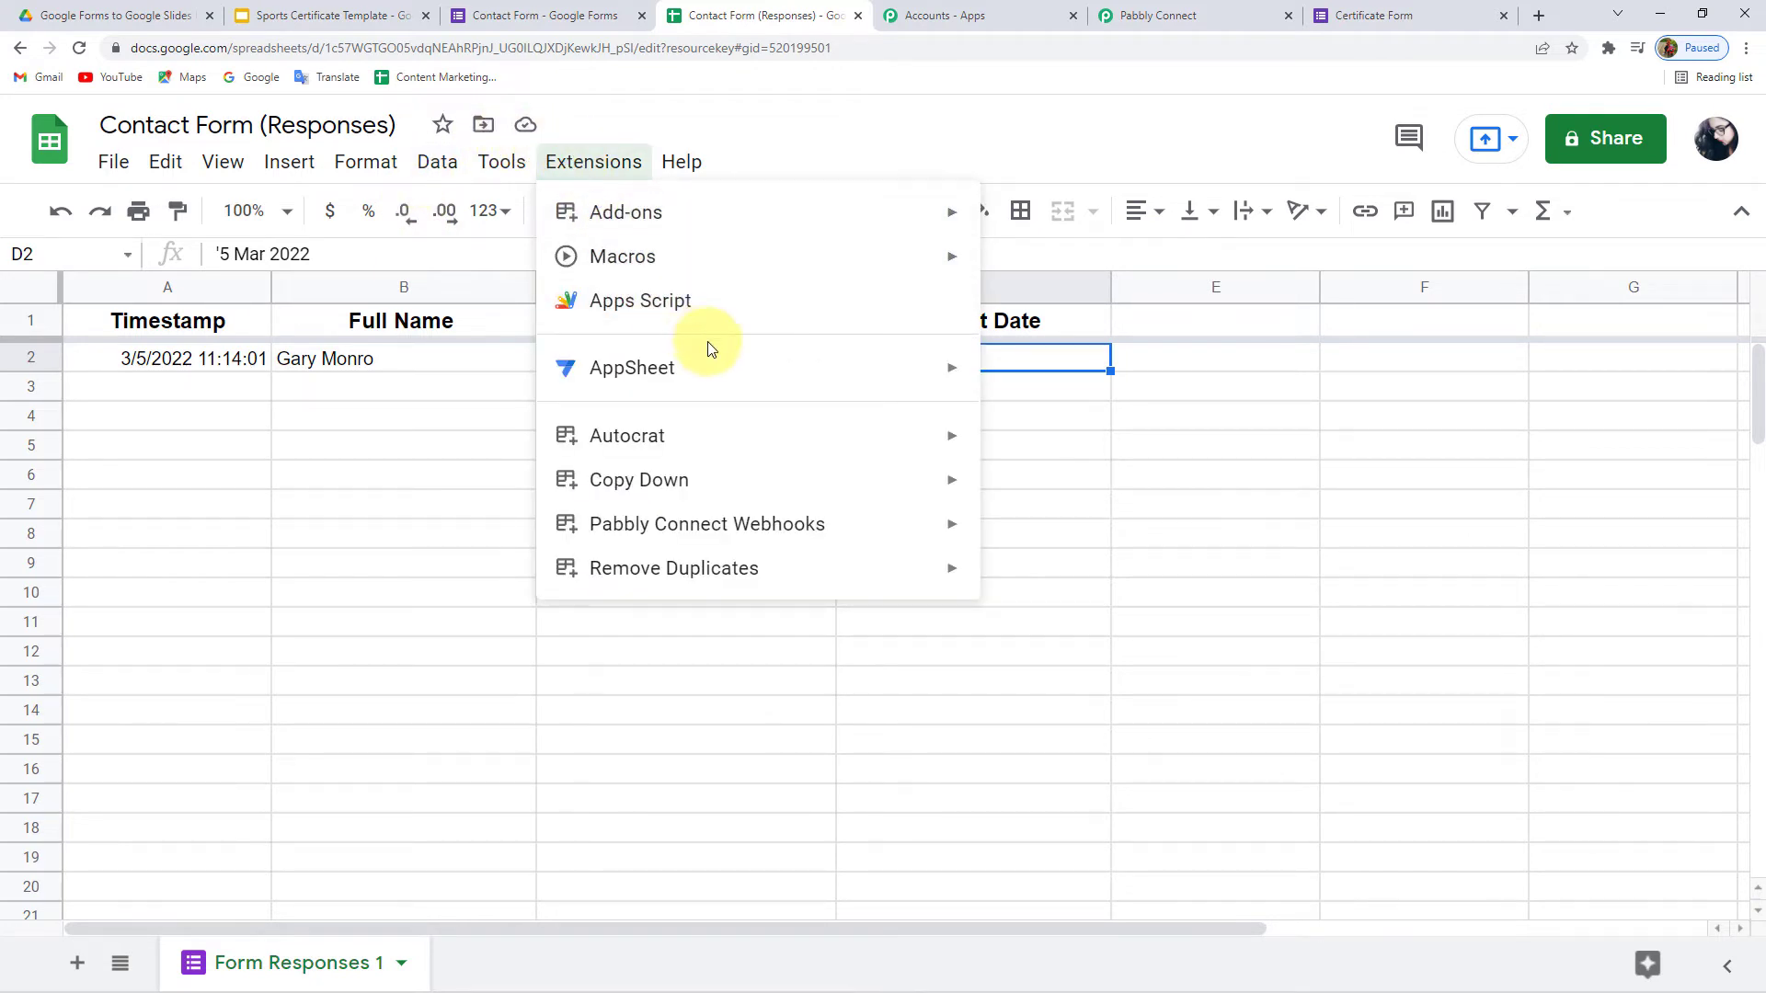
pyautogui.moveTo(729, 534)
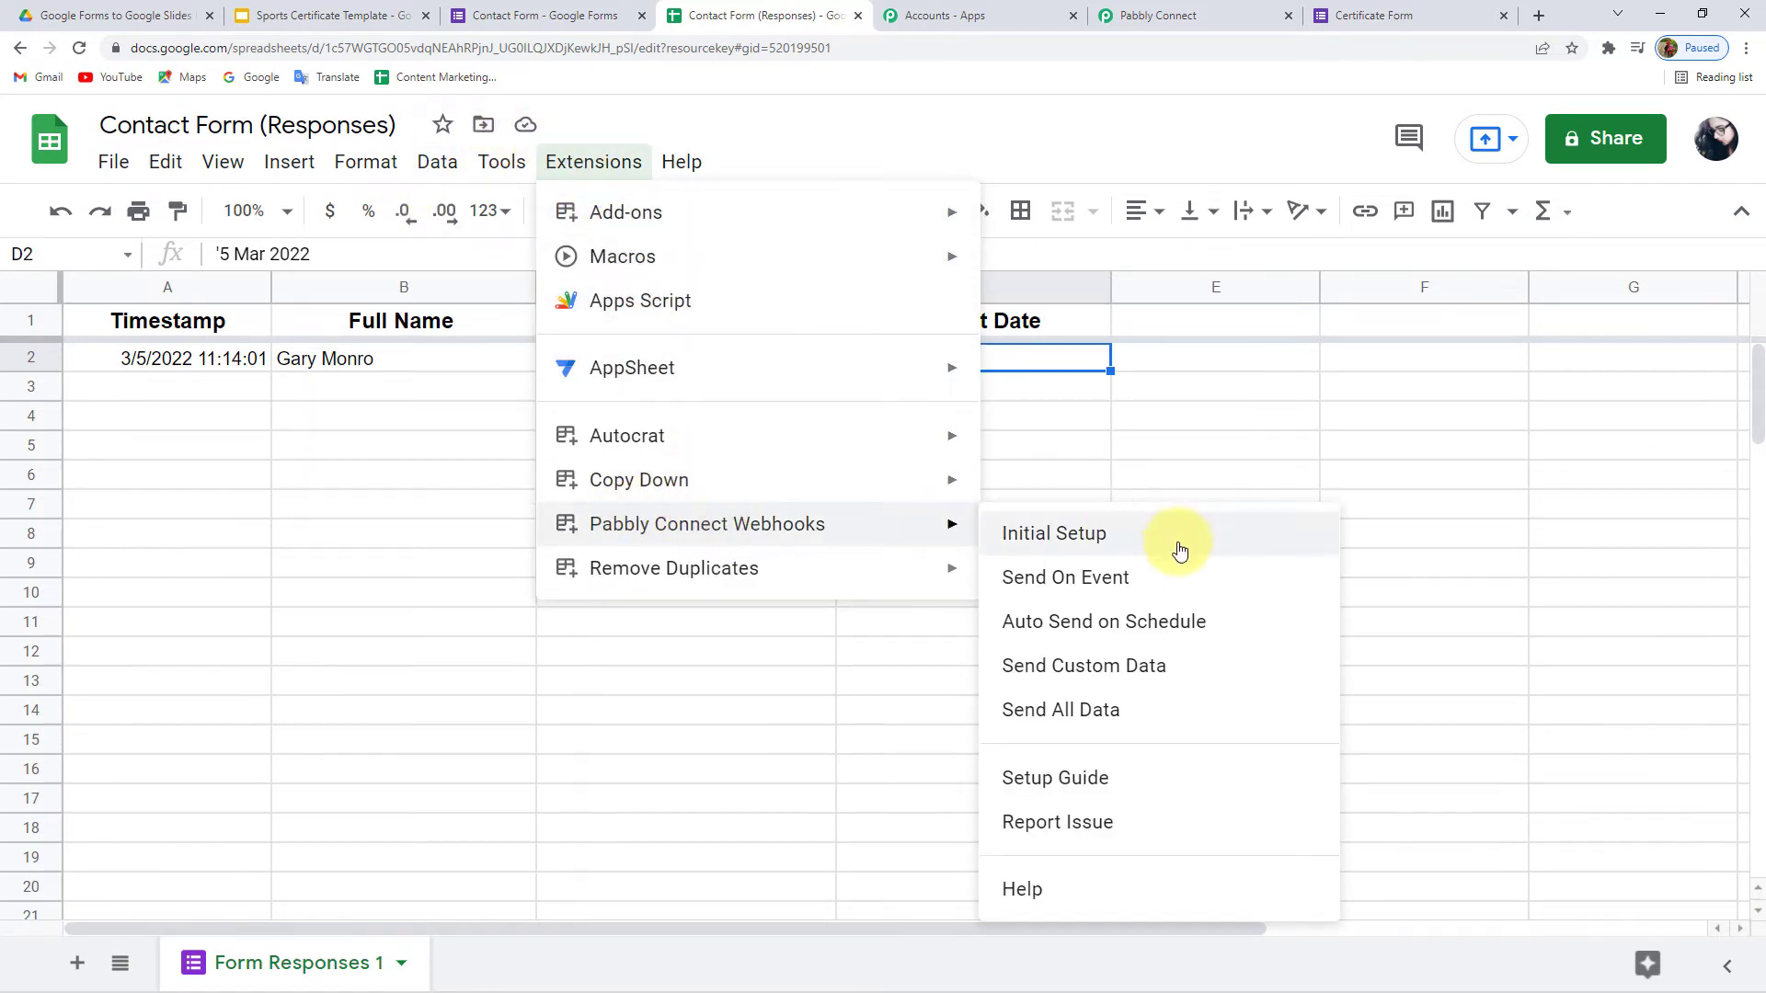
pyautogui.click(1087, 585)
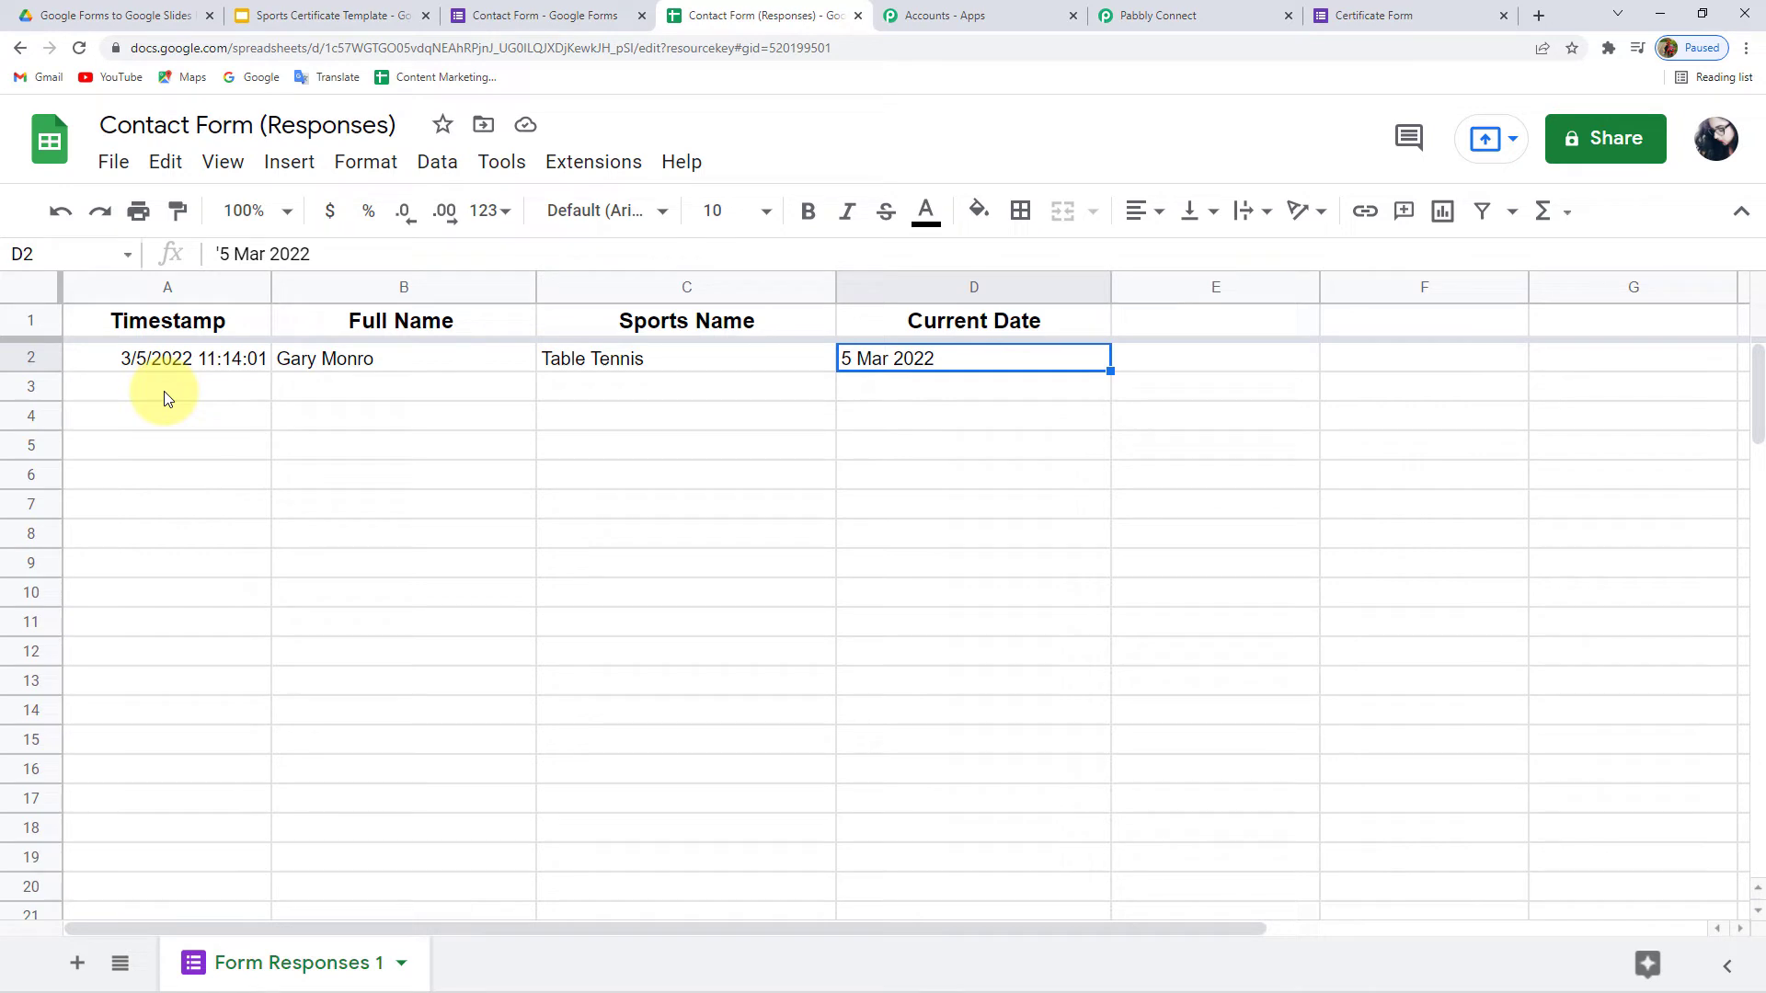
pyautogui.click(1191, 16)
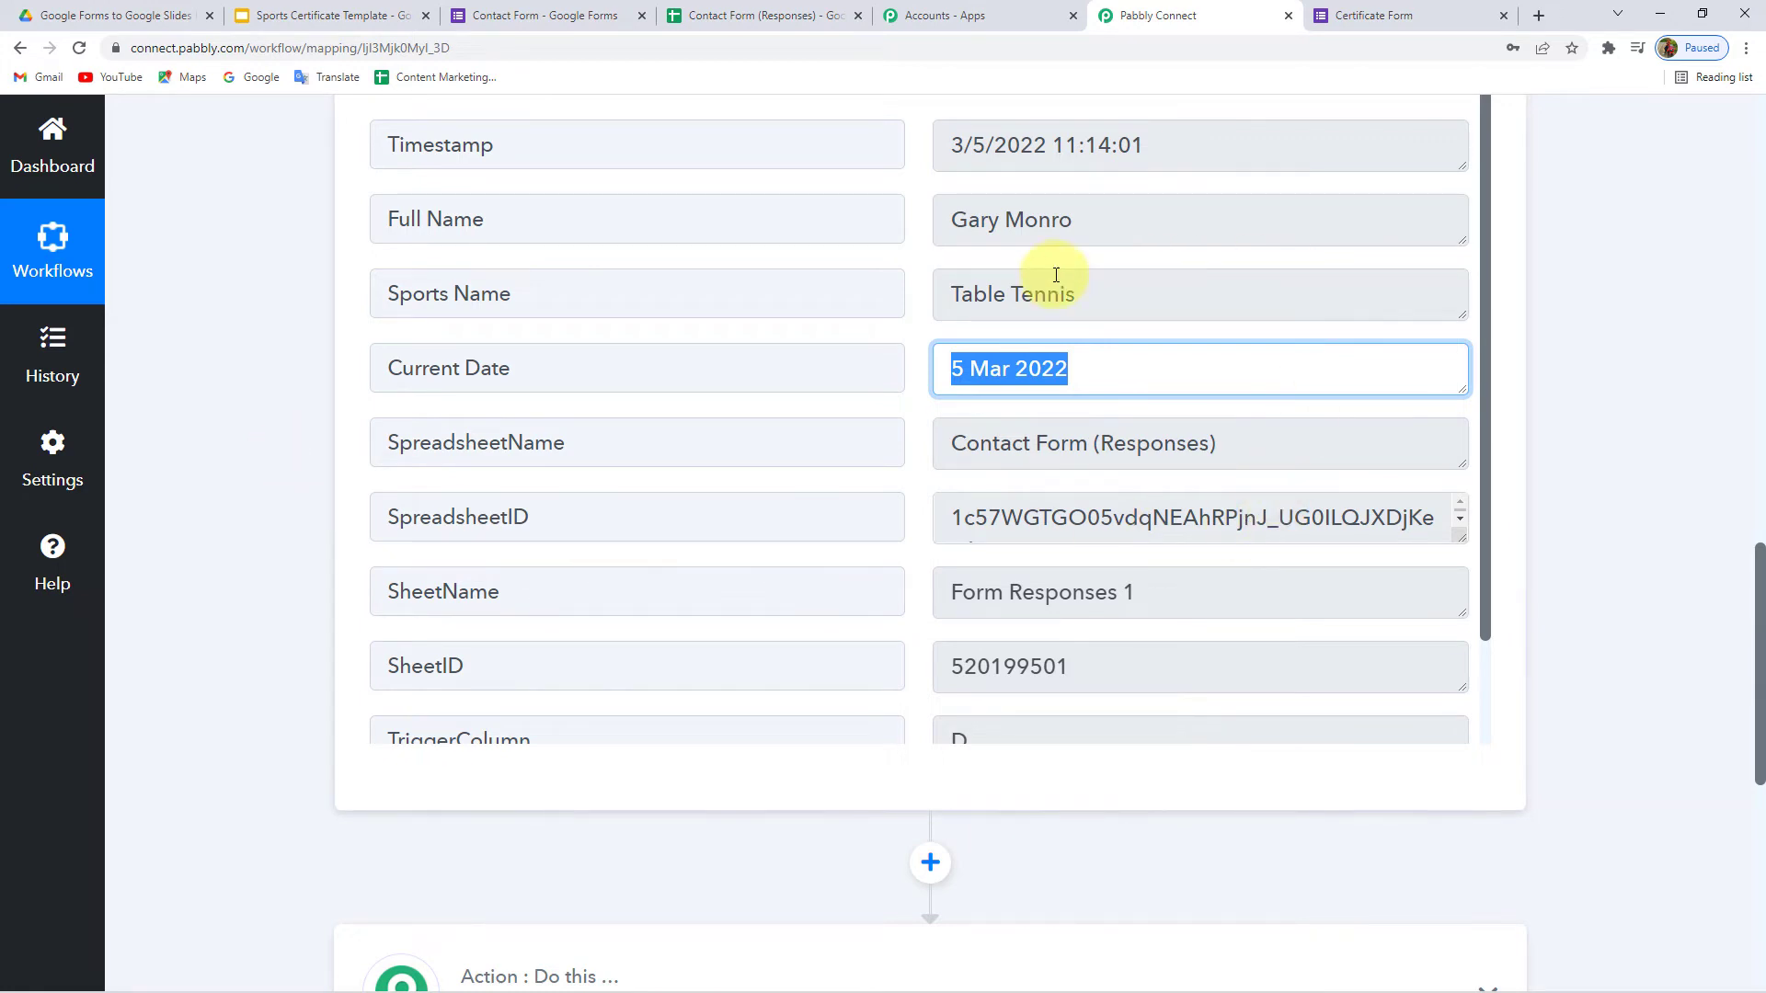
pyautogui.click(311, 11)
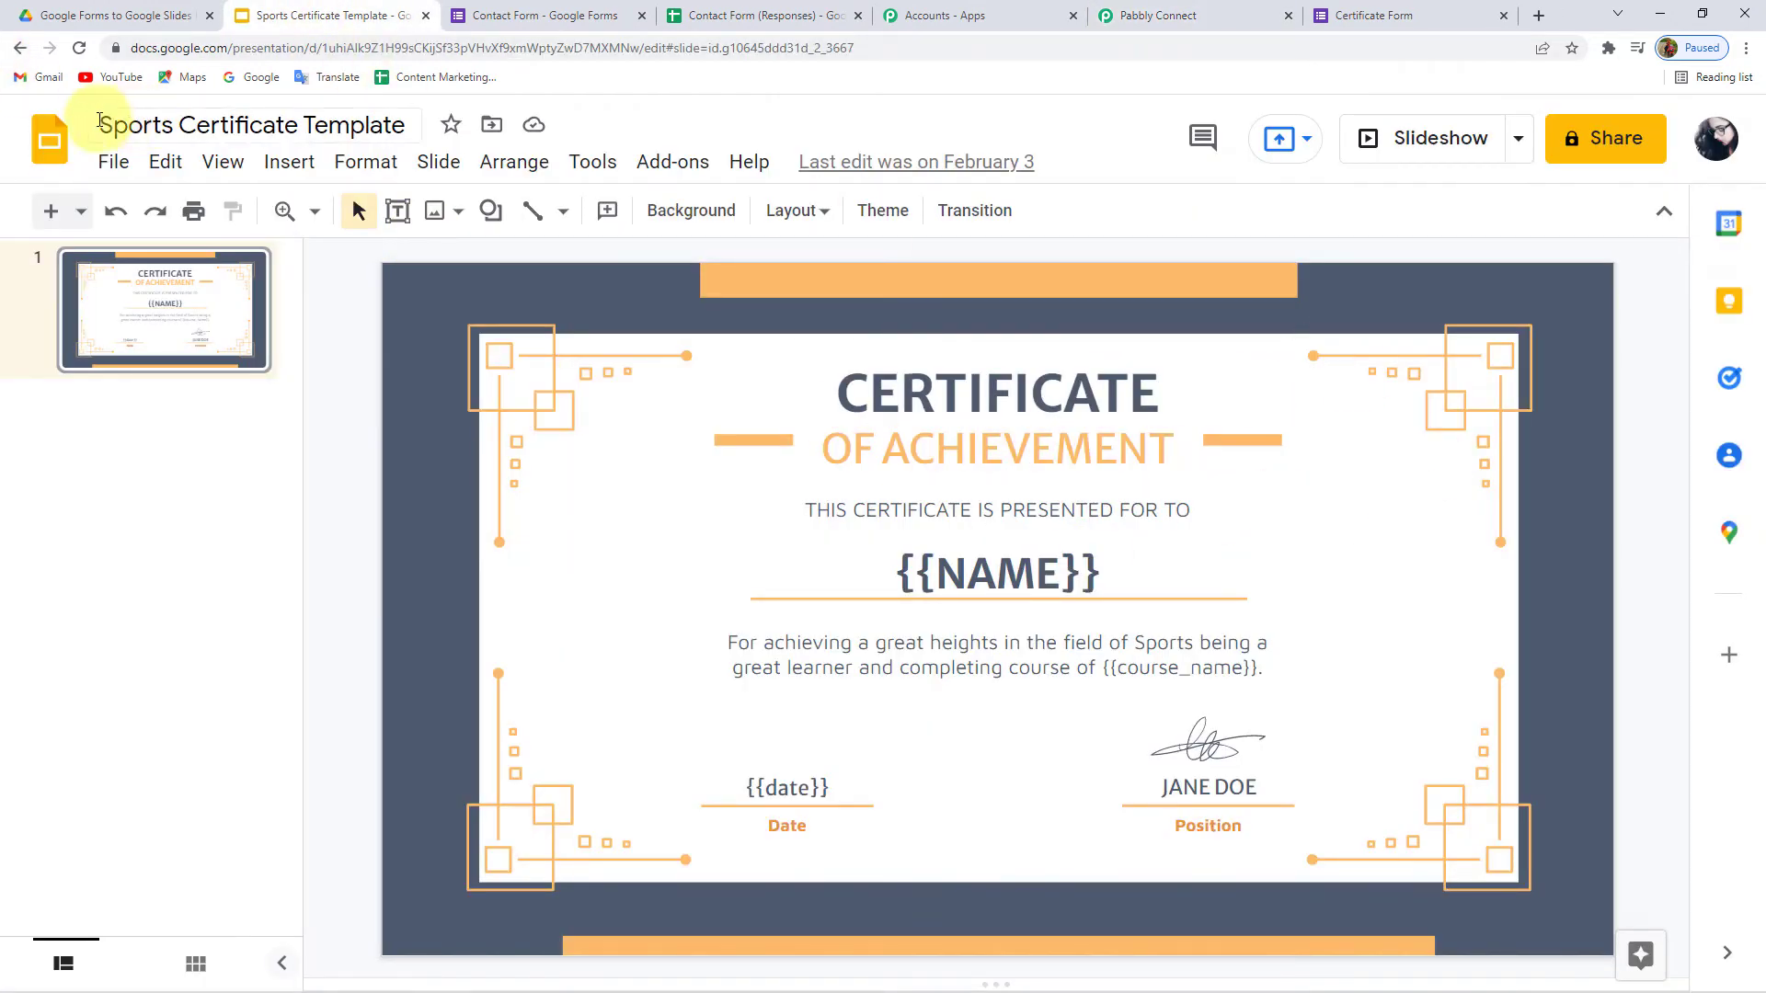
pyautogui.doubleClick(910, 391)
pyautogui.click(607, 448)
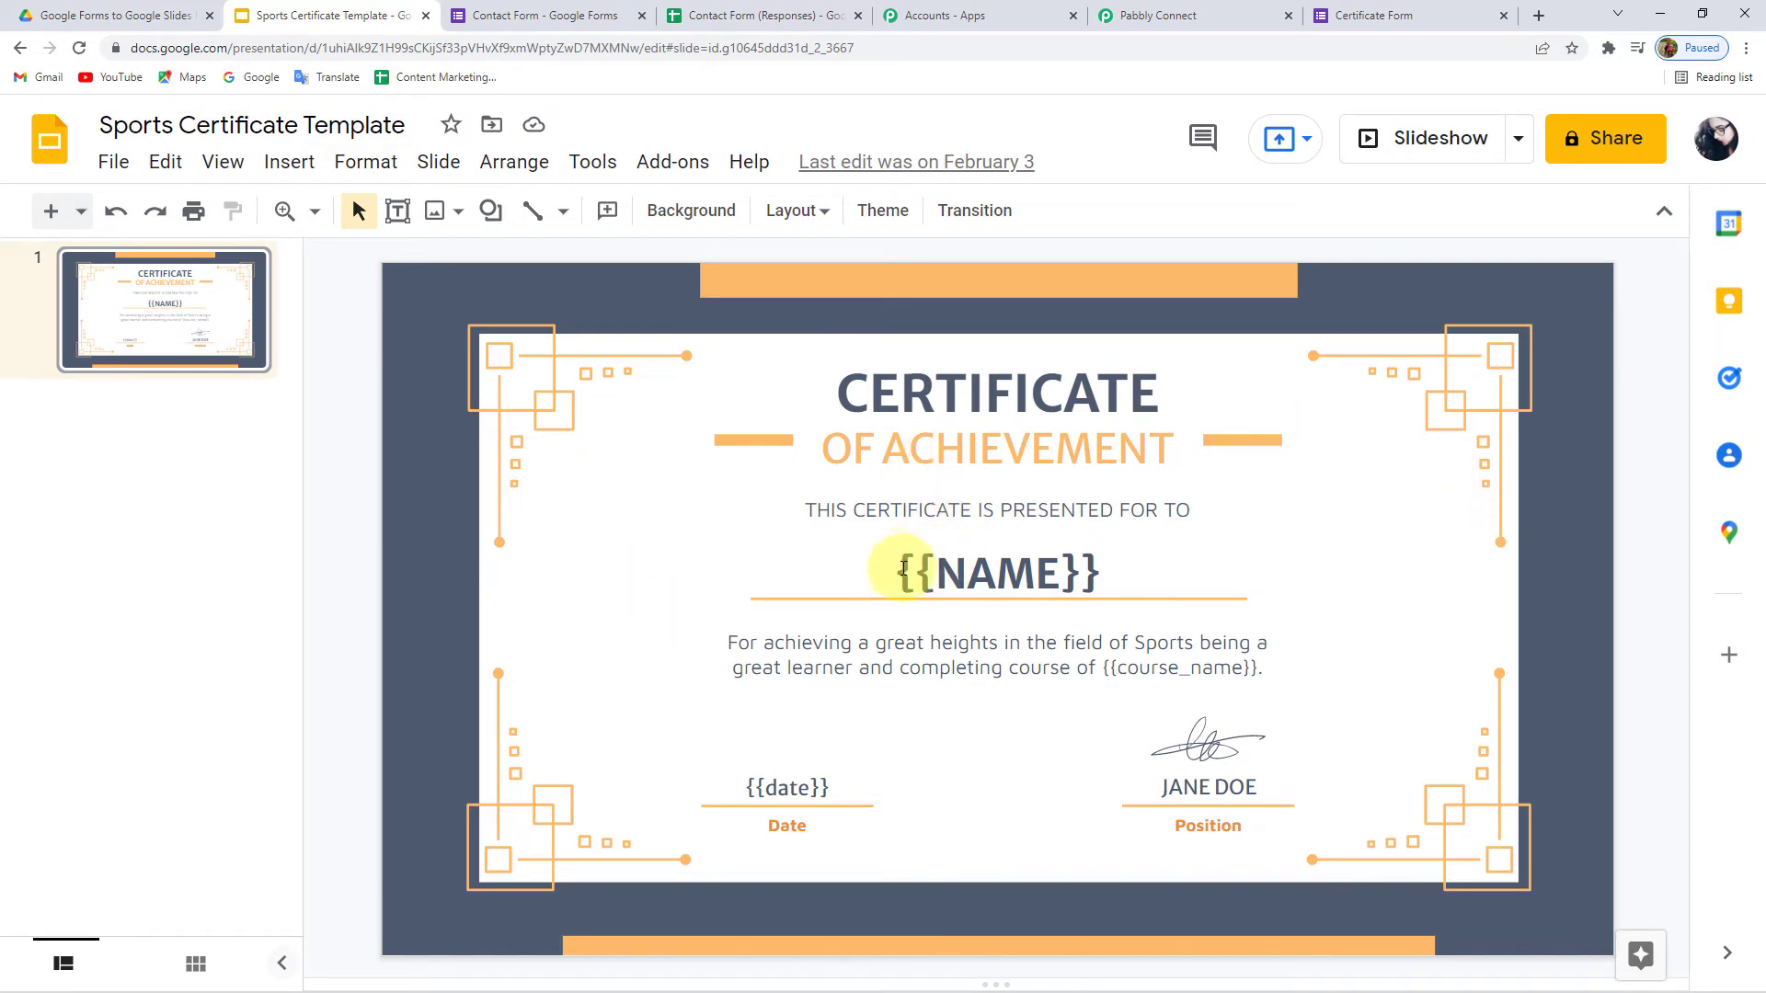
pyautogui.moveTo(904, 567); pyautogui.dragTo(1094, 571)
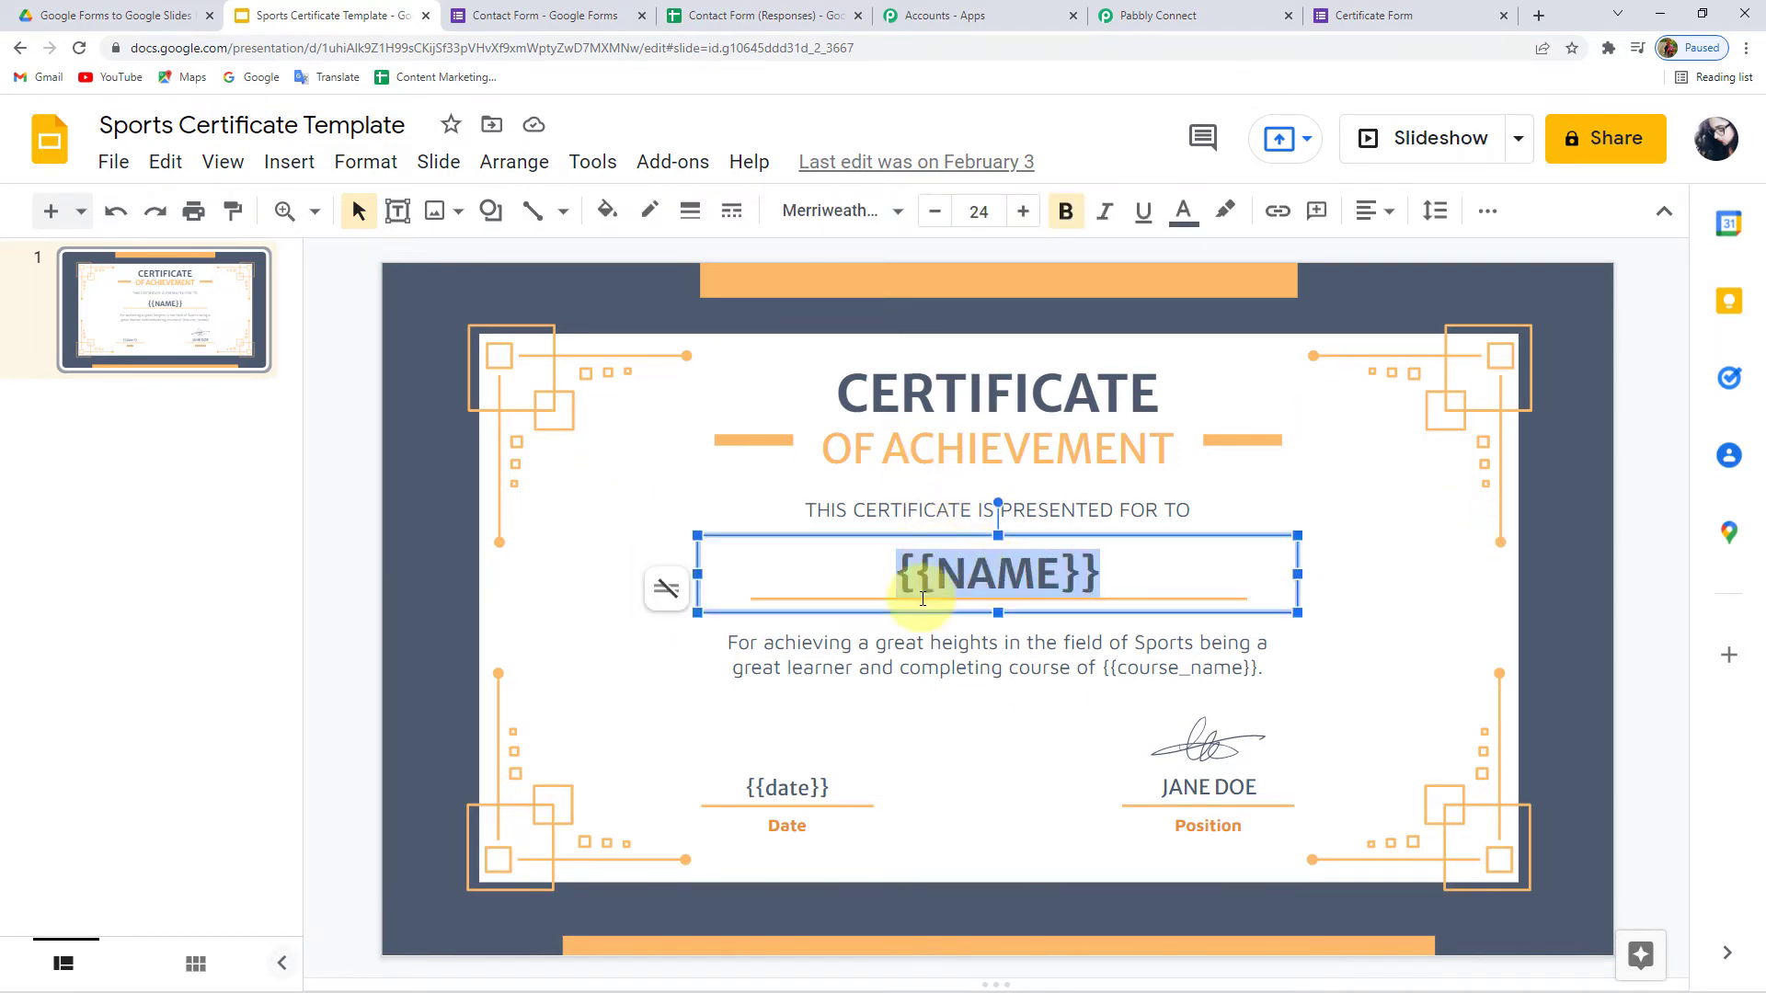
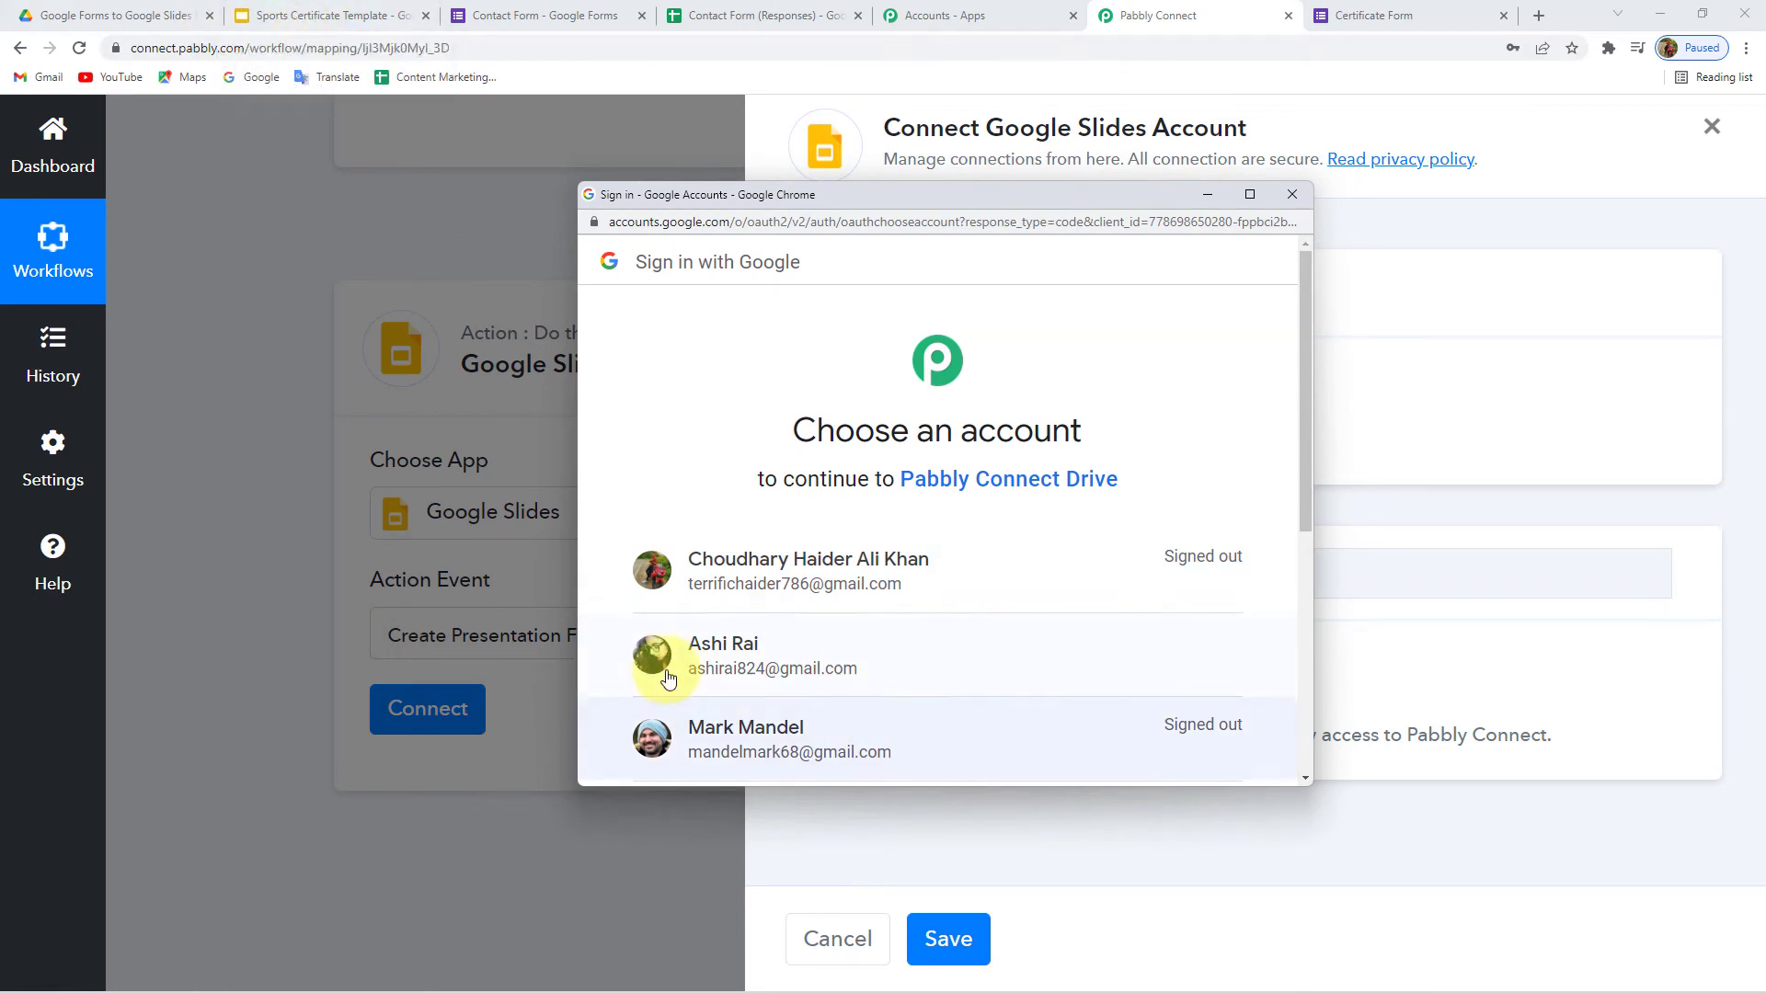
# - Authorize Pabbly Connect with the Google account and reveal the Template Presentation, Title and Location fields
pyautogui.click(723, 672)
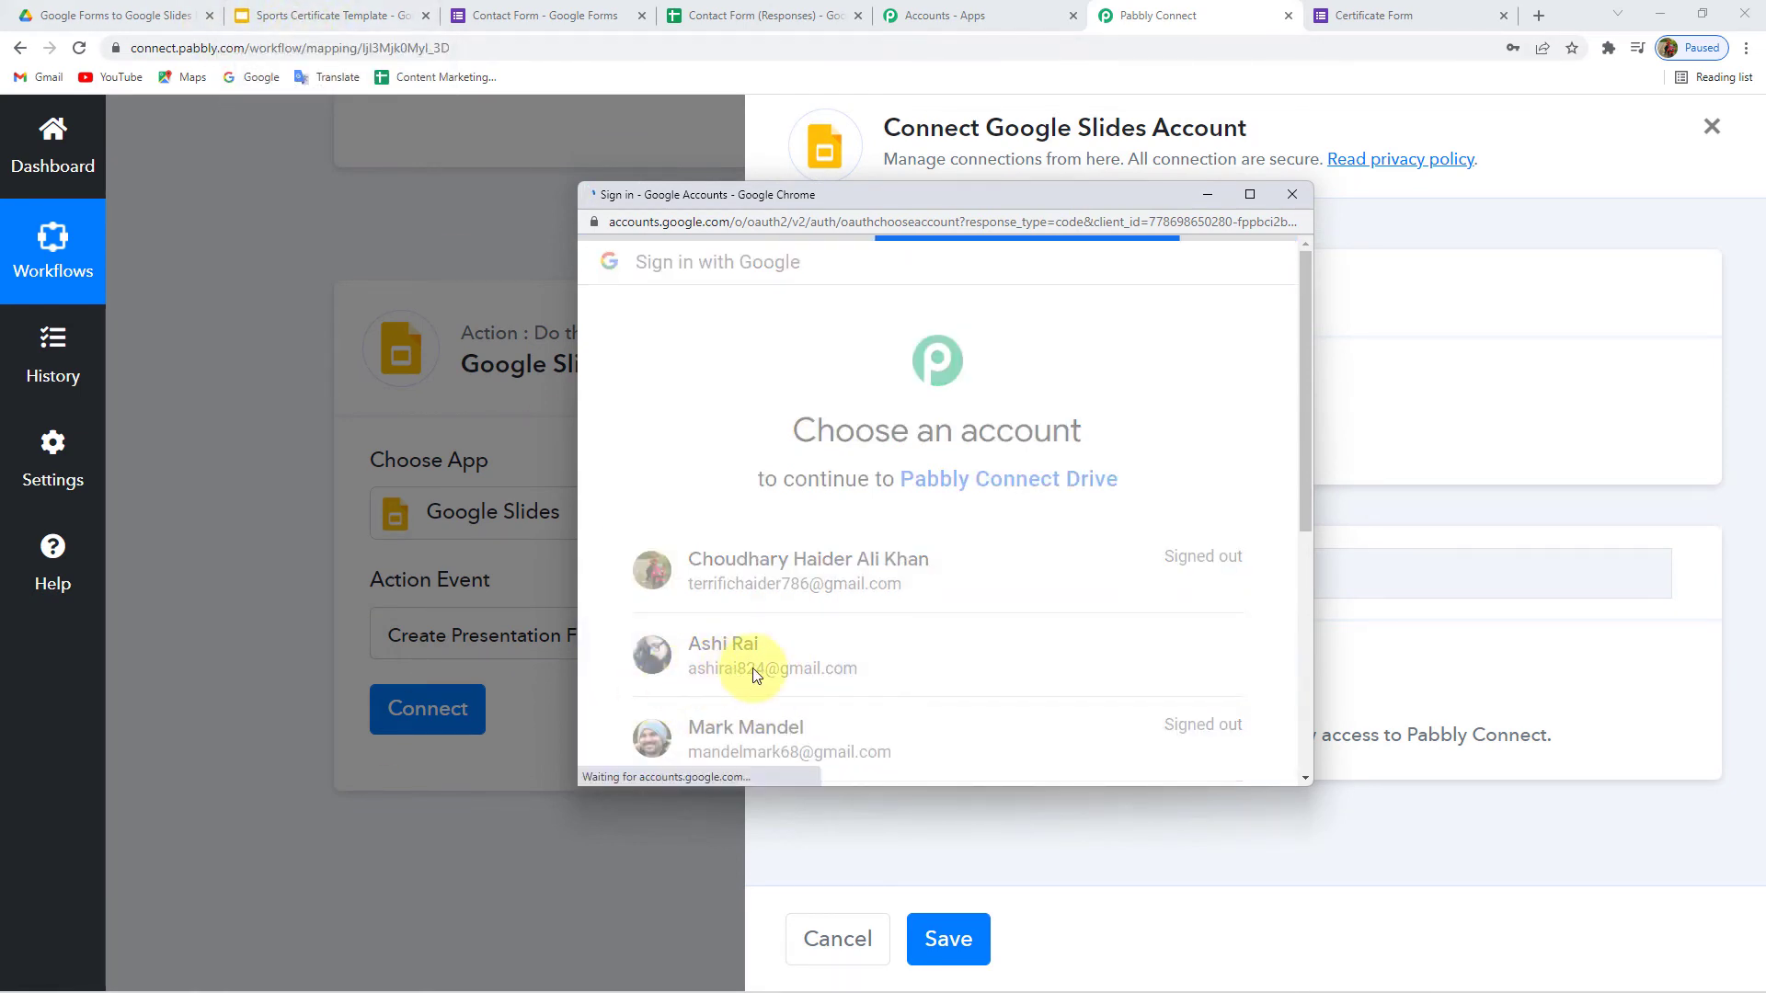
pyautogui.scroll(-5, 1111, 592)
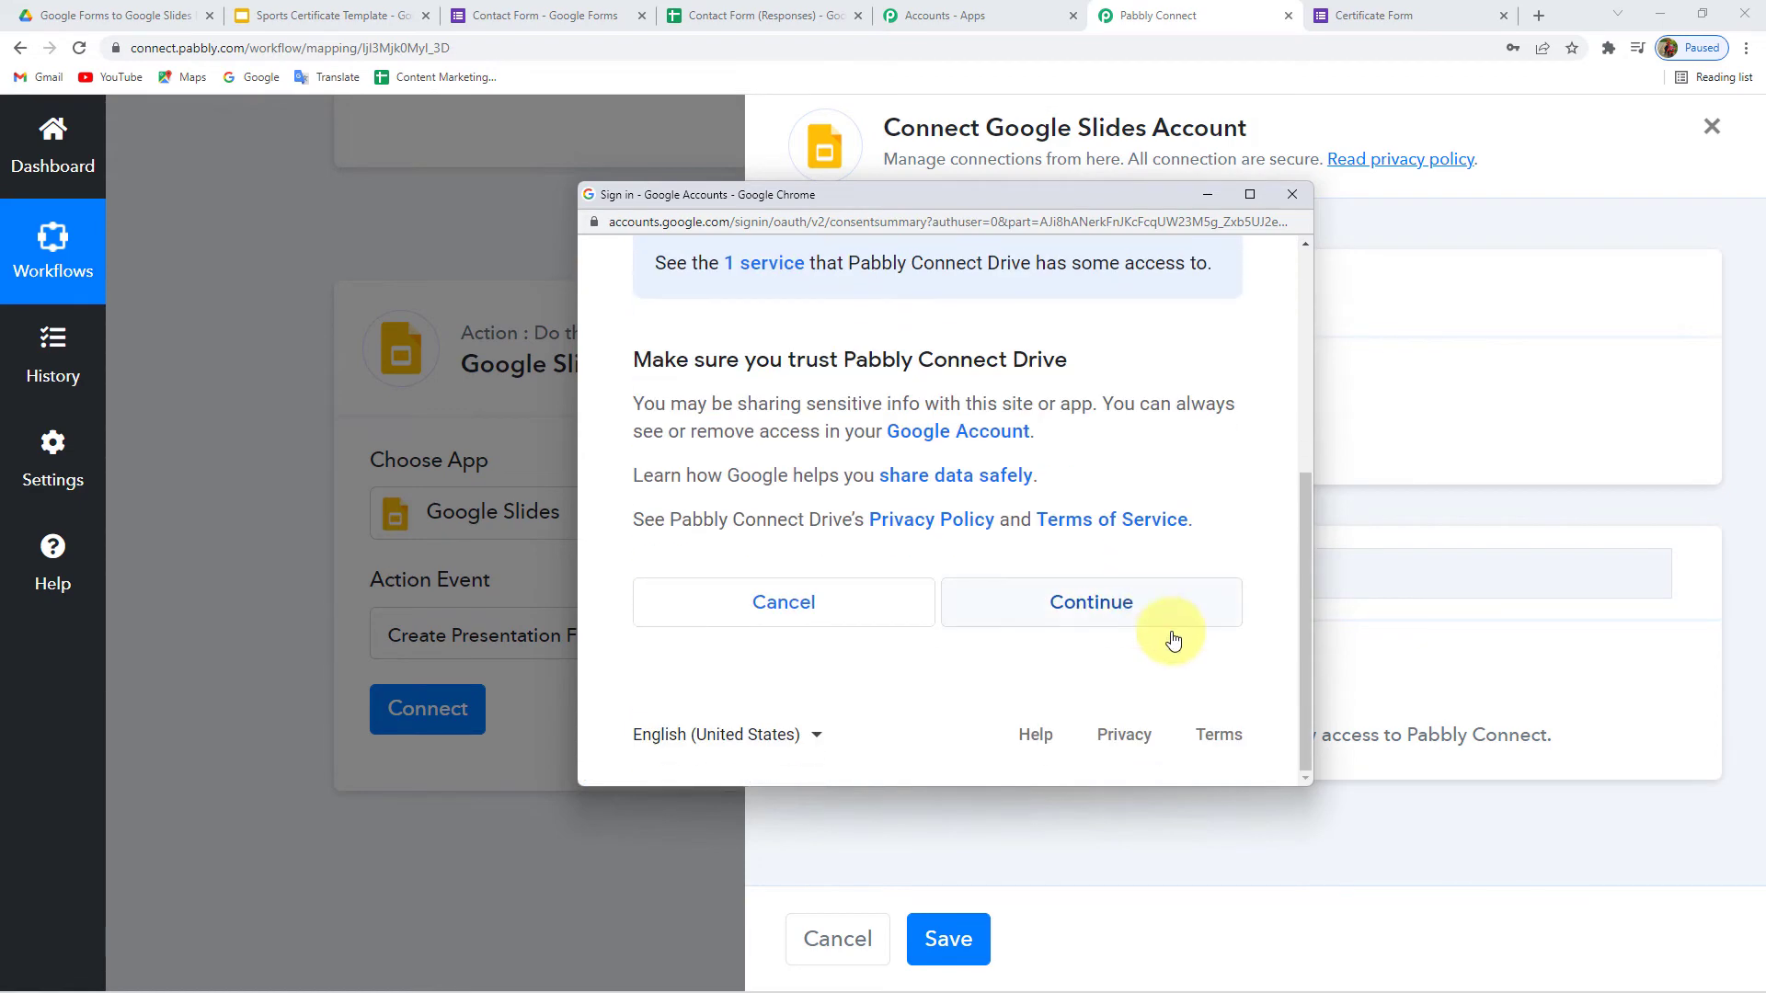
pyautogui.click(1138, 585)
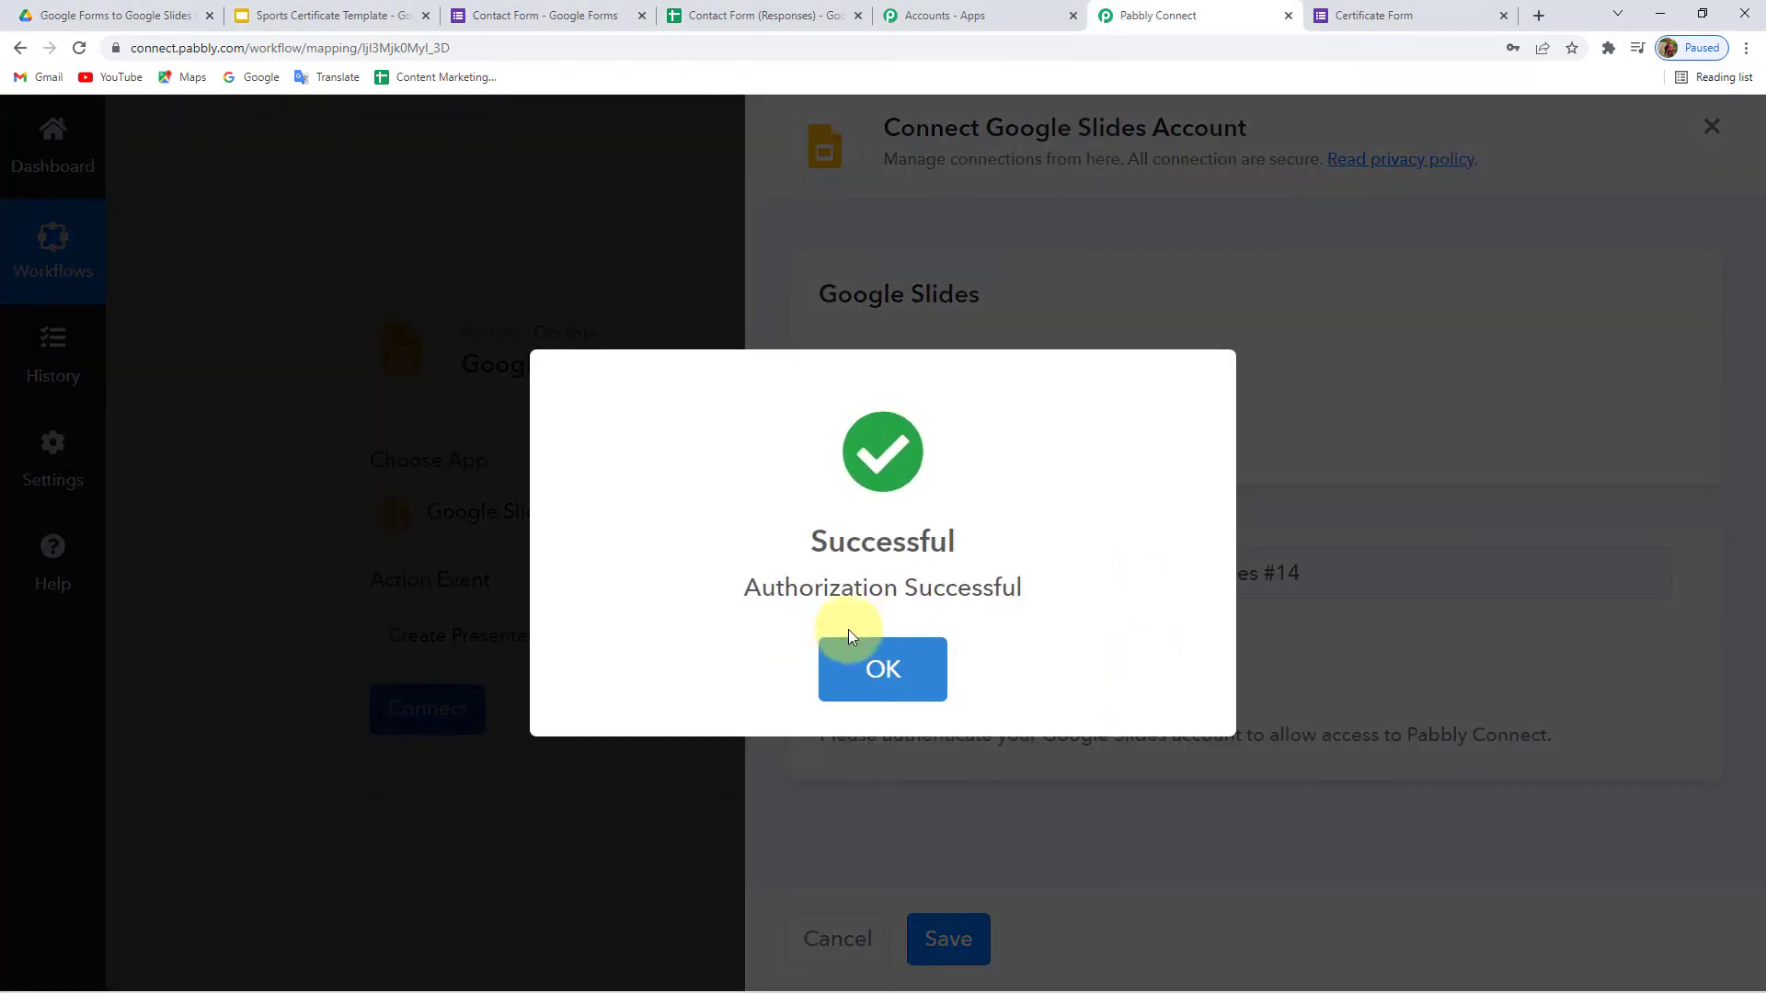
pyautogui.click(850, 635)
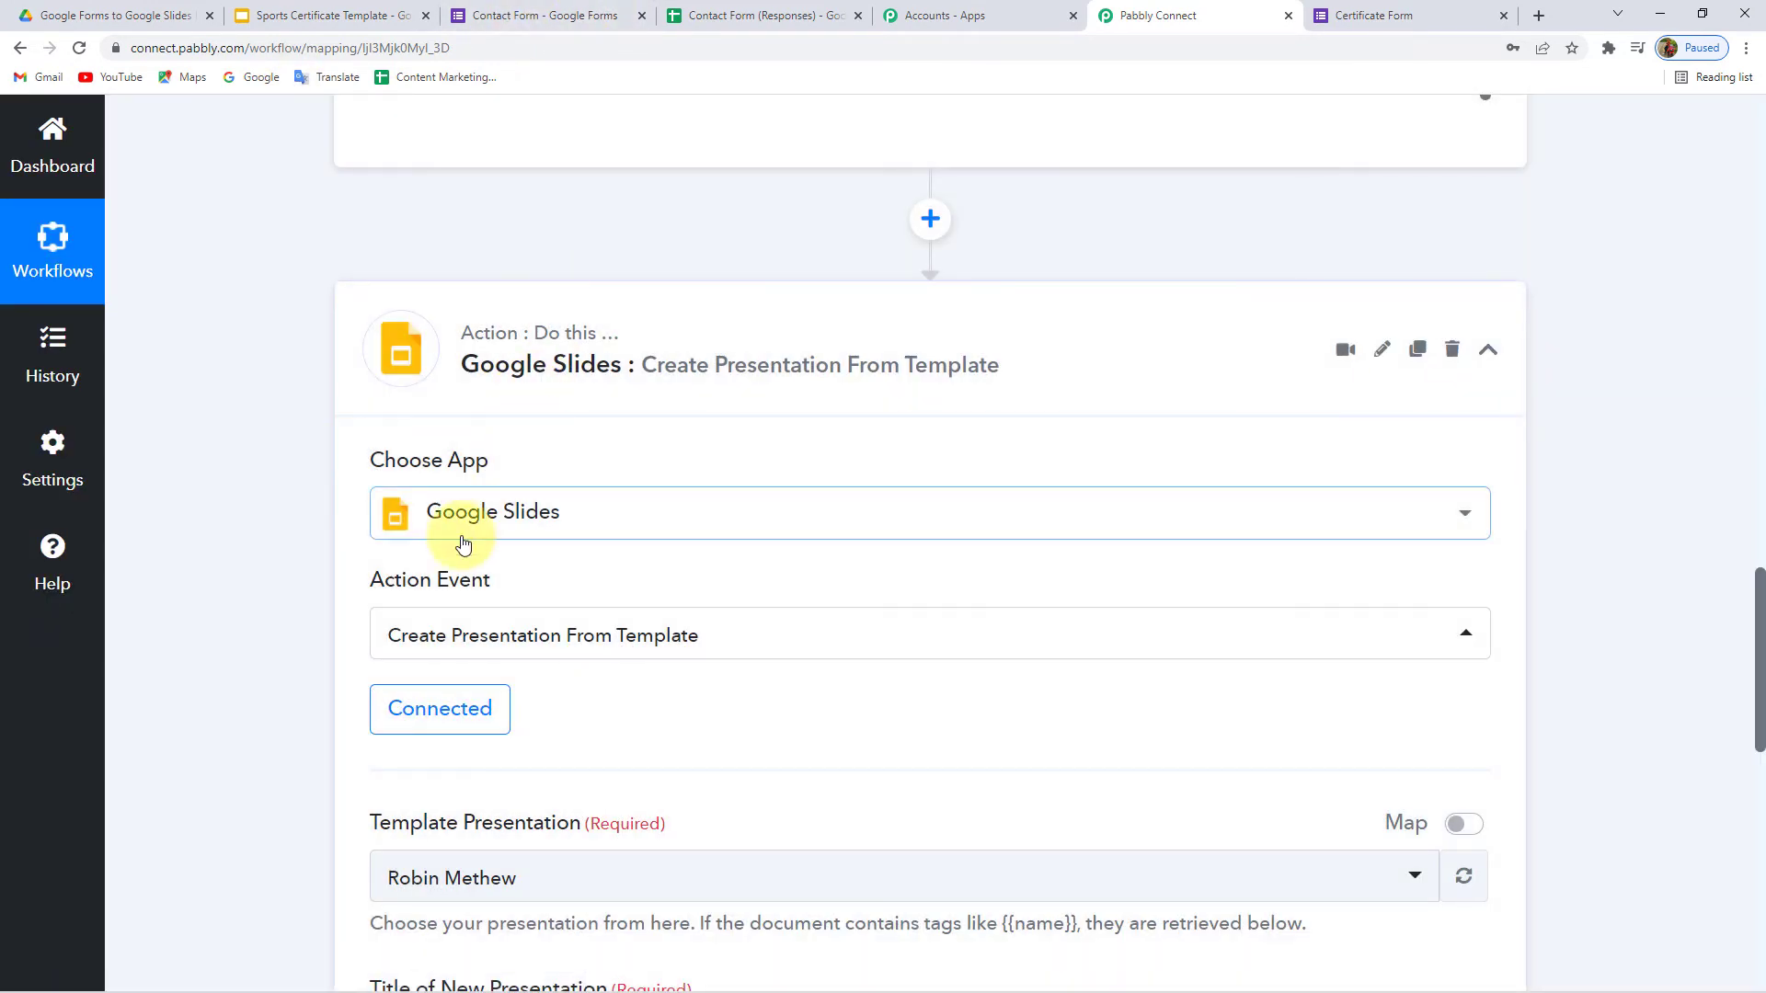
pyautogui.scroll(-4, 414, 398)
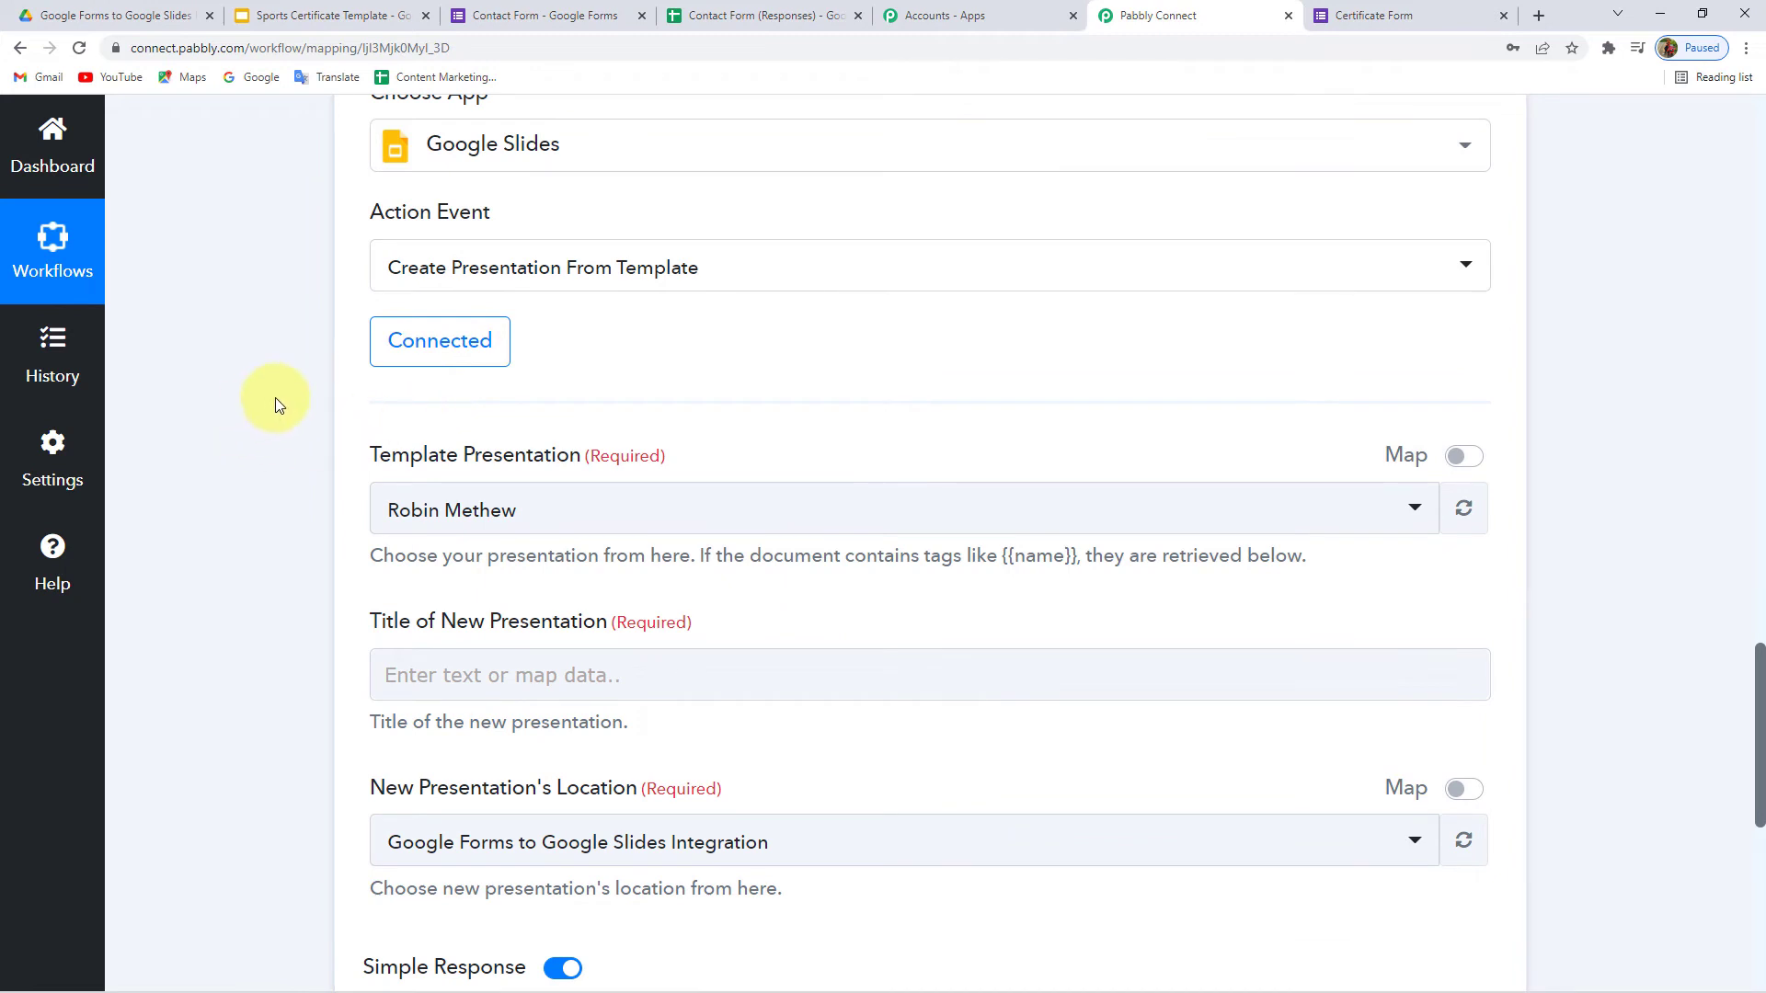
pyautogui.scroll(-2, 359, 385)
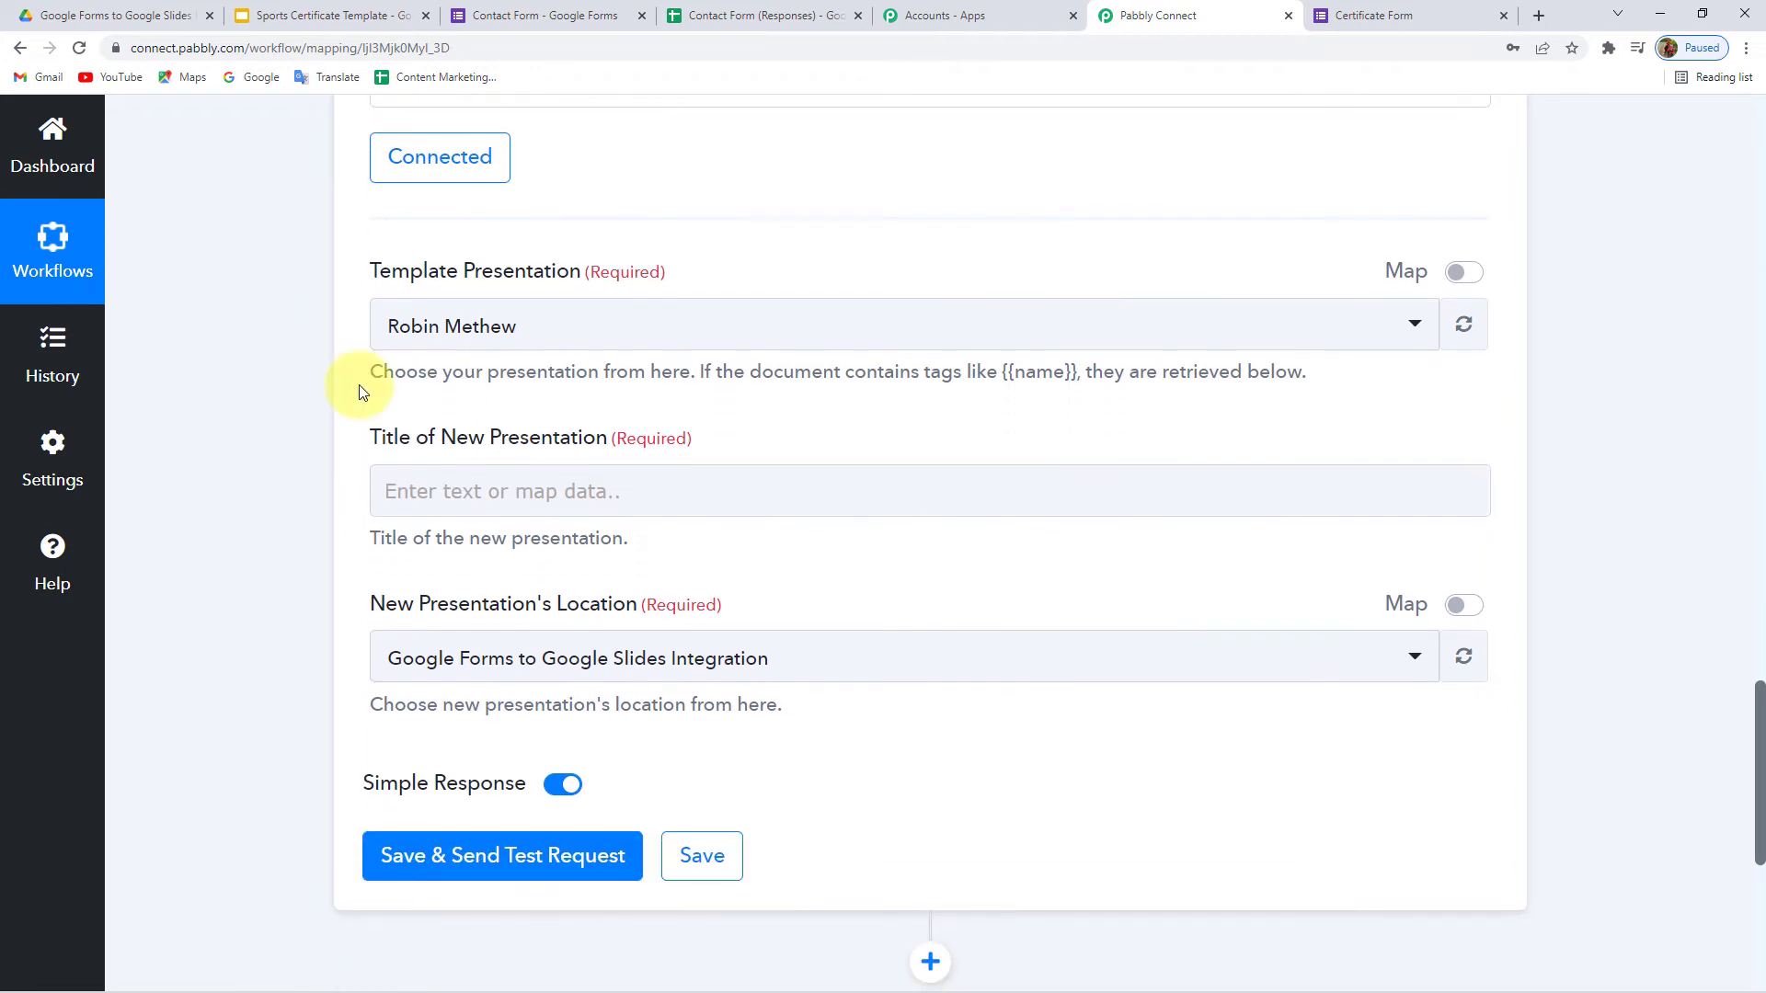
pyautogui.tripleClick(392, 272)
pyautogui.click(500, 271)
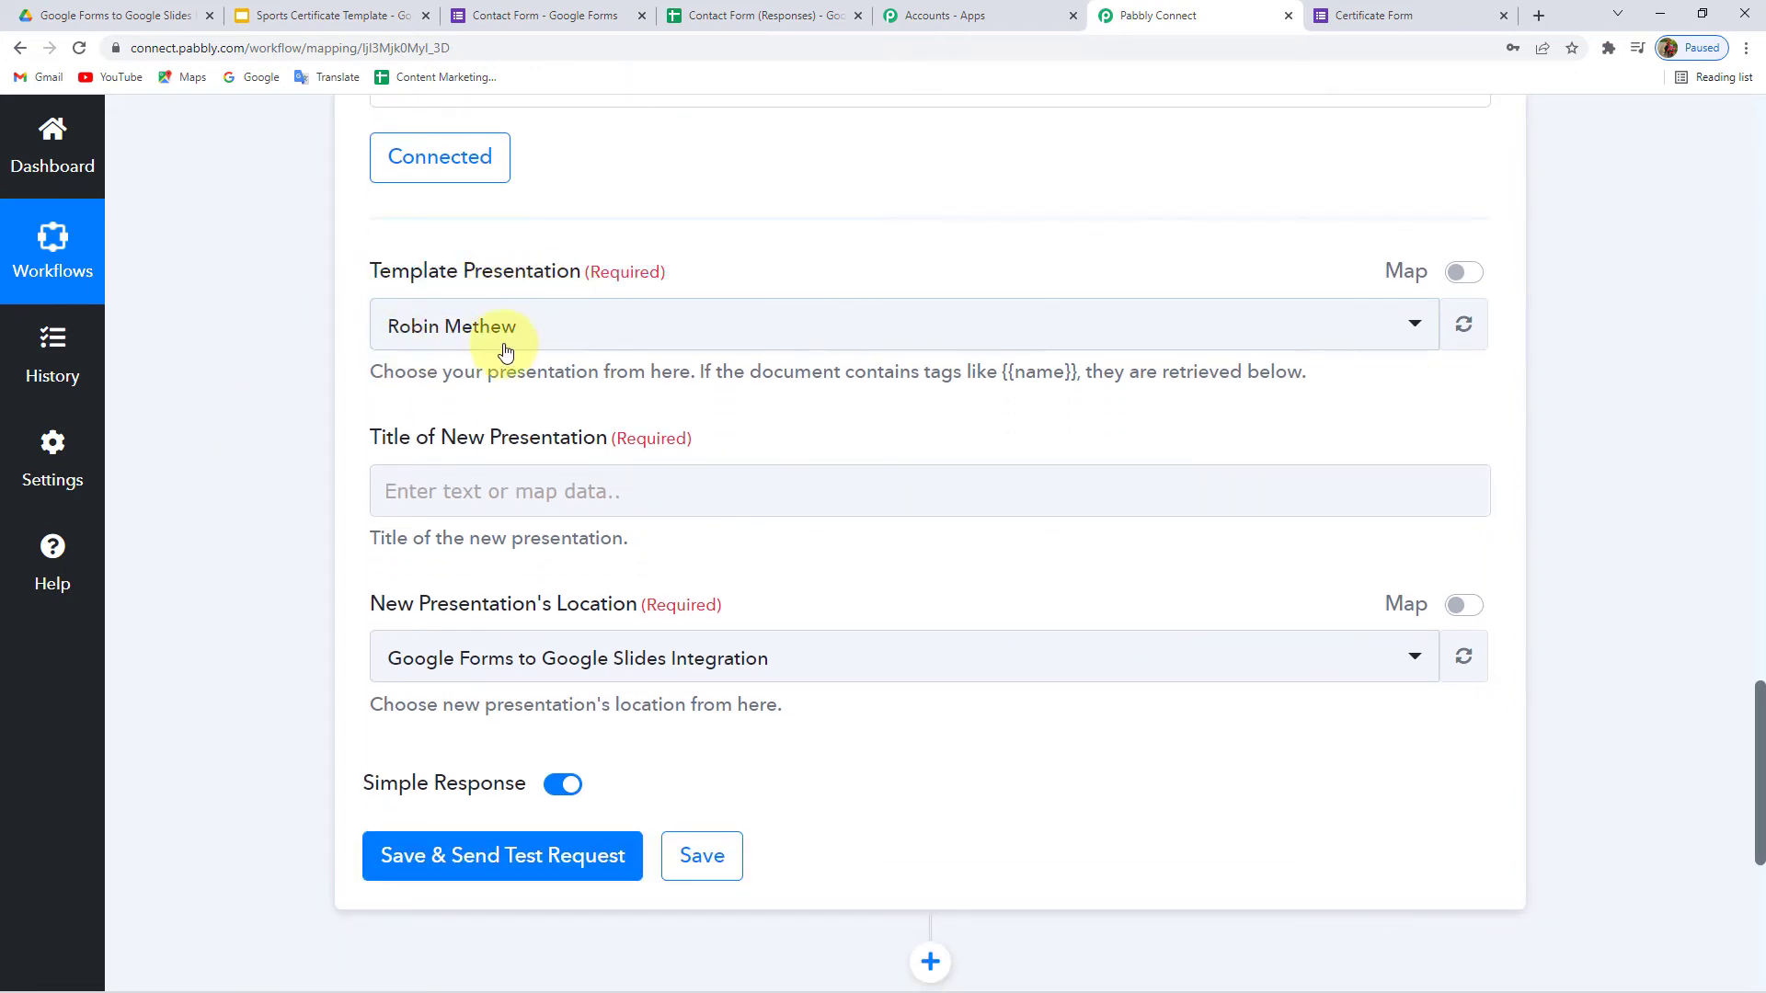
# - Search 'spor' and choose Sports Certificate Template as the template presentation
pyautogui.click(304, 15)
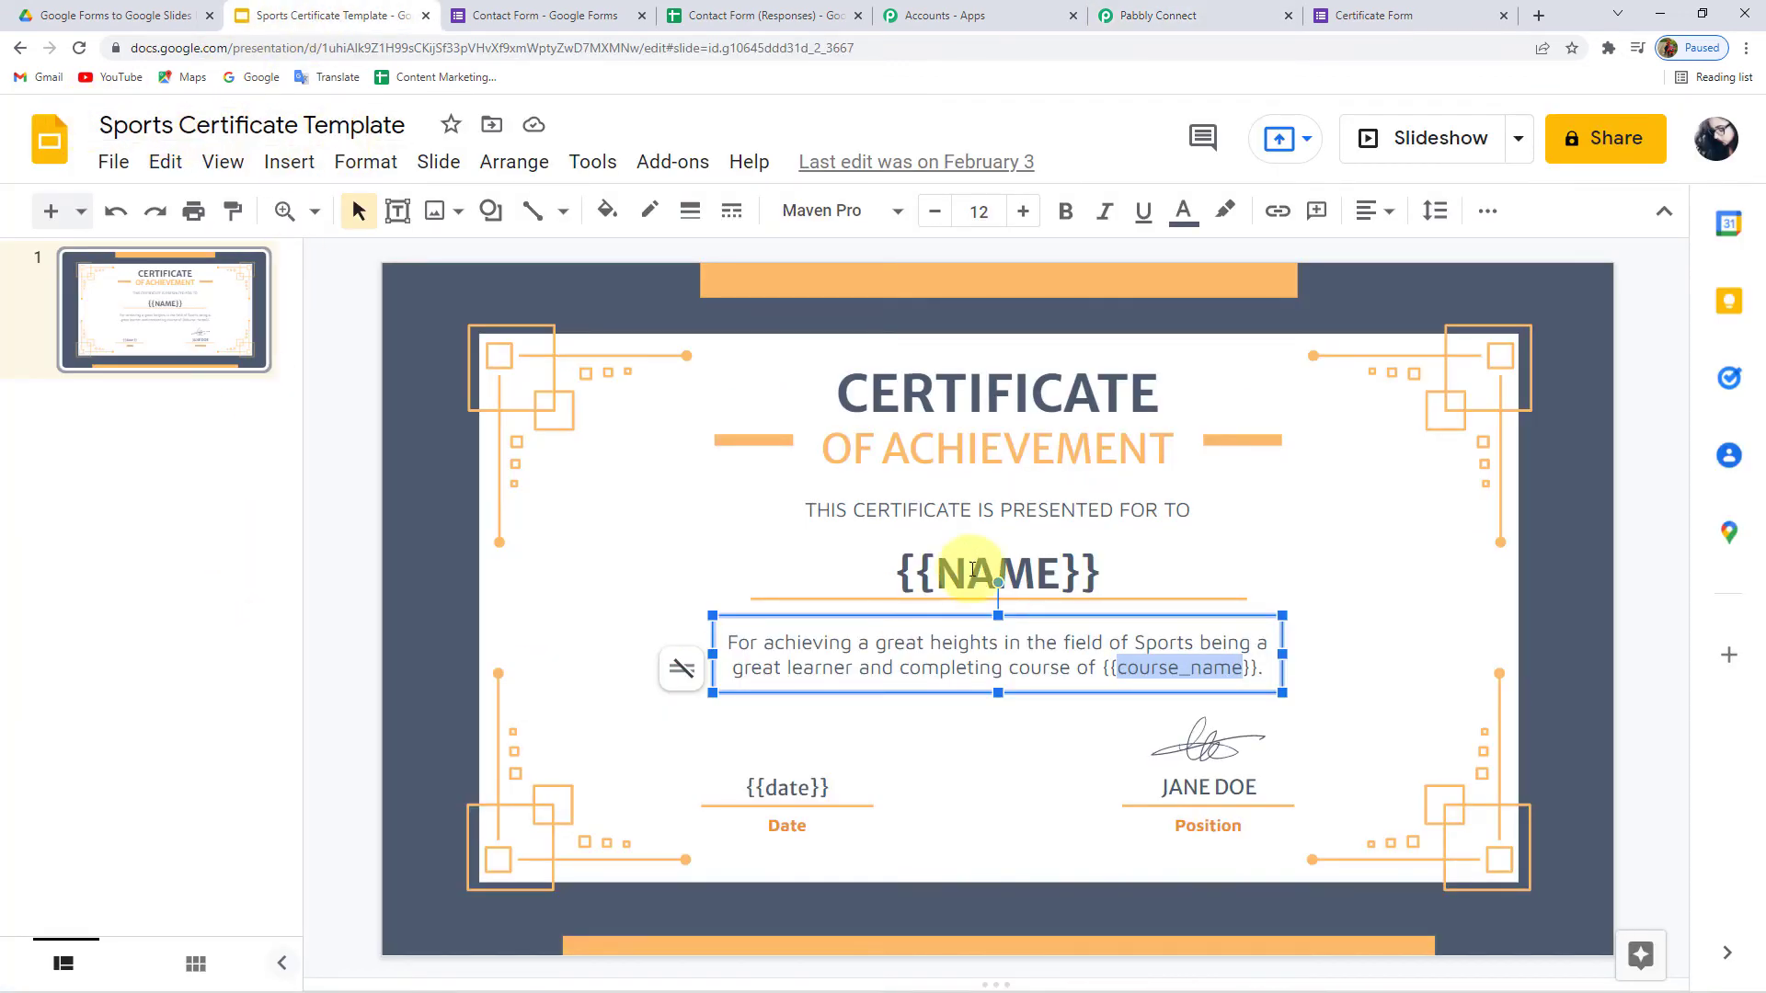
pyautogui.click(1161, 15)
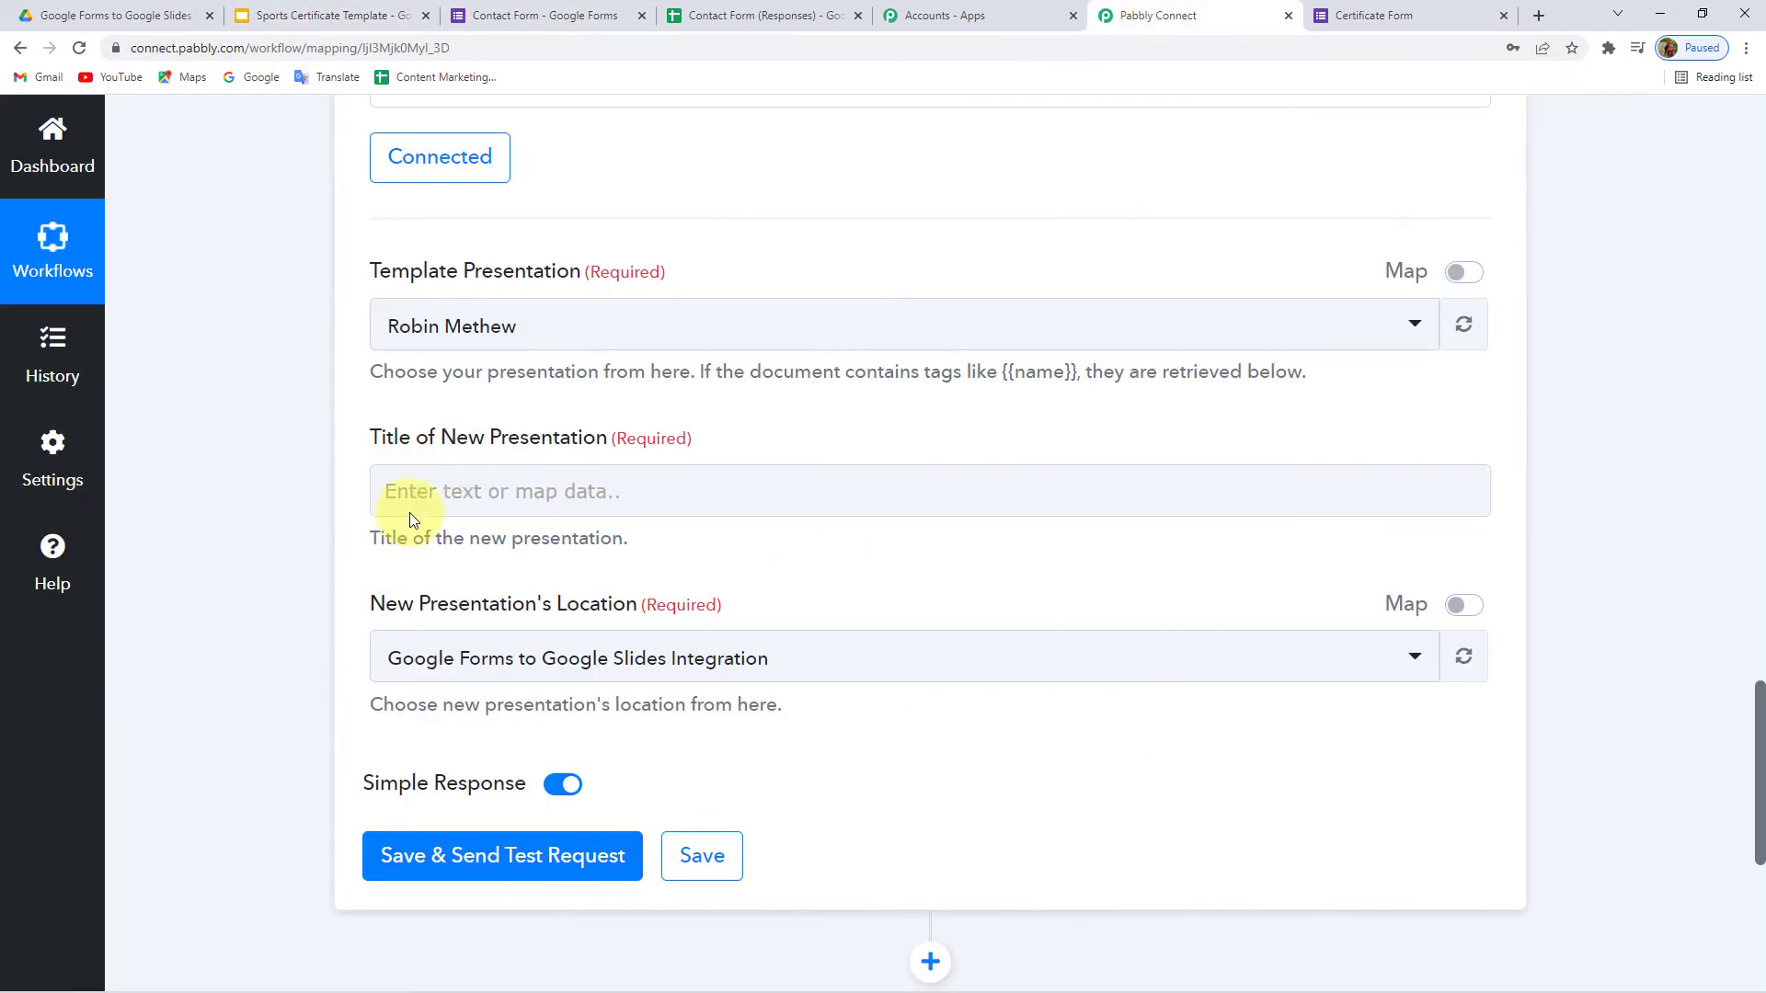
pyautogui.click(476, 327)
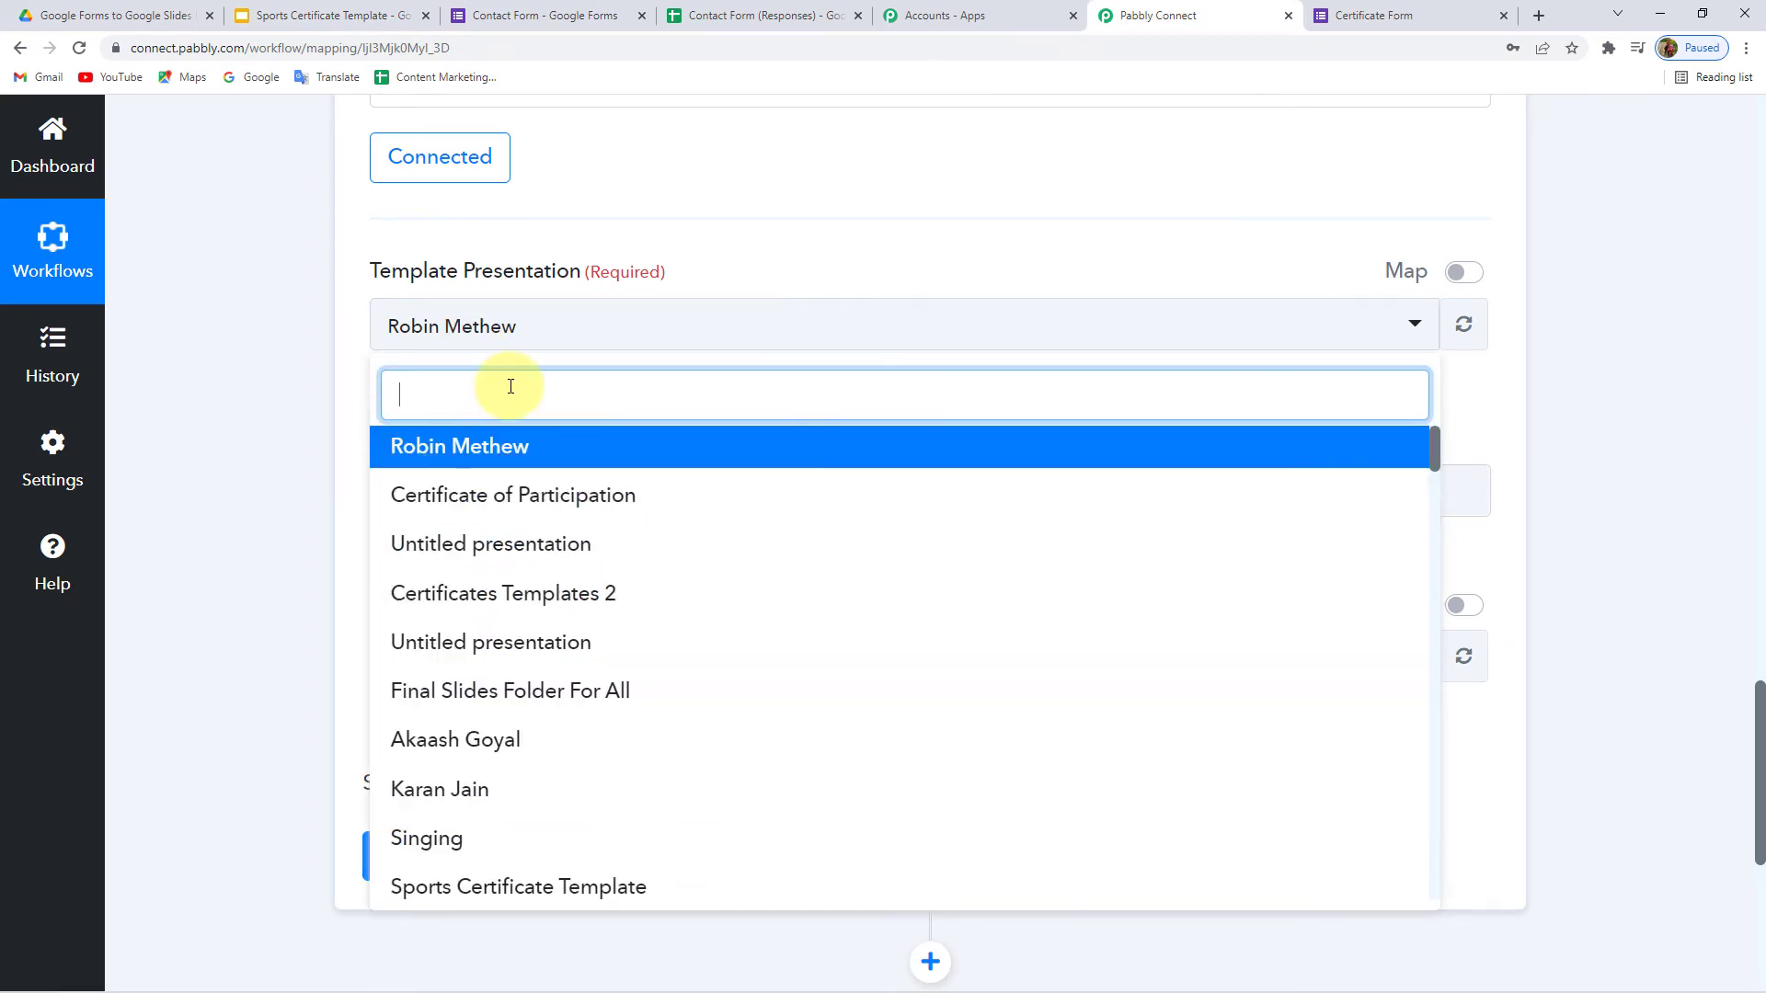
pyautogui.write('sport')
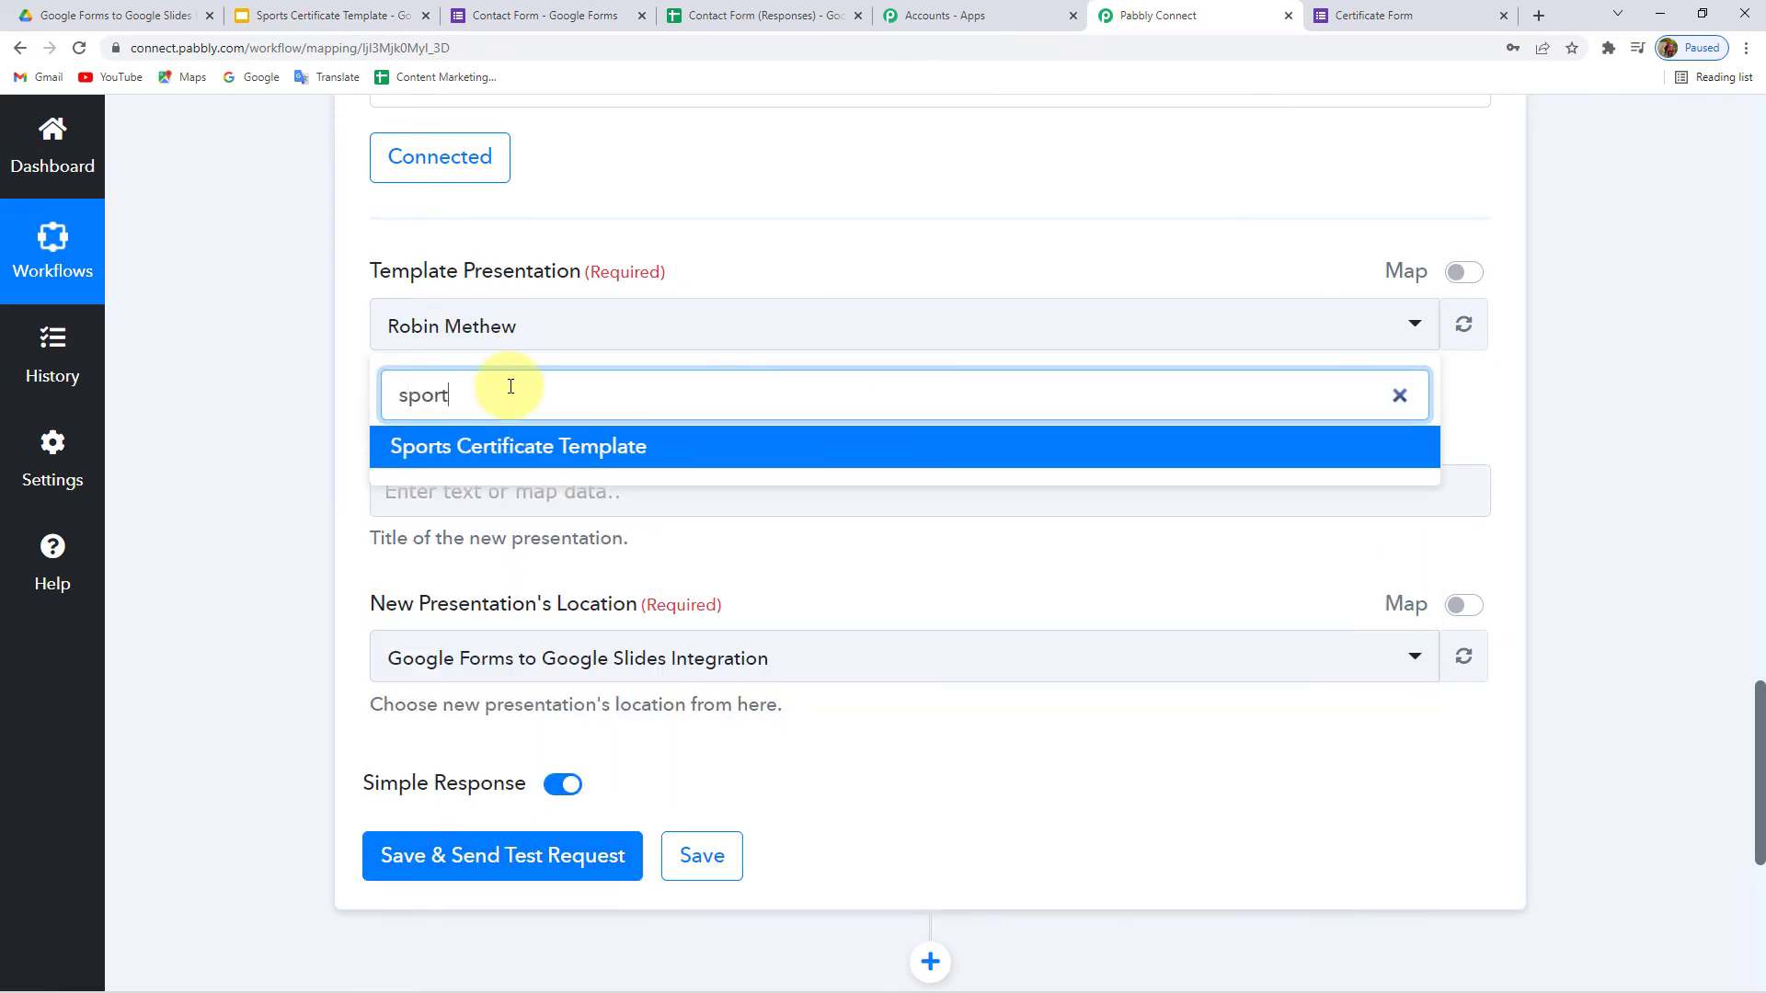
pyautogui.click(515, 448)
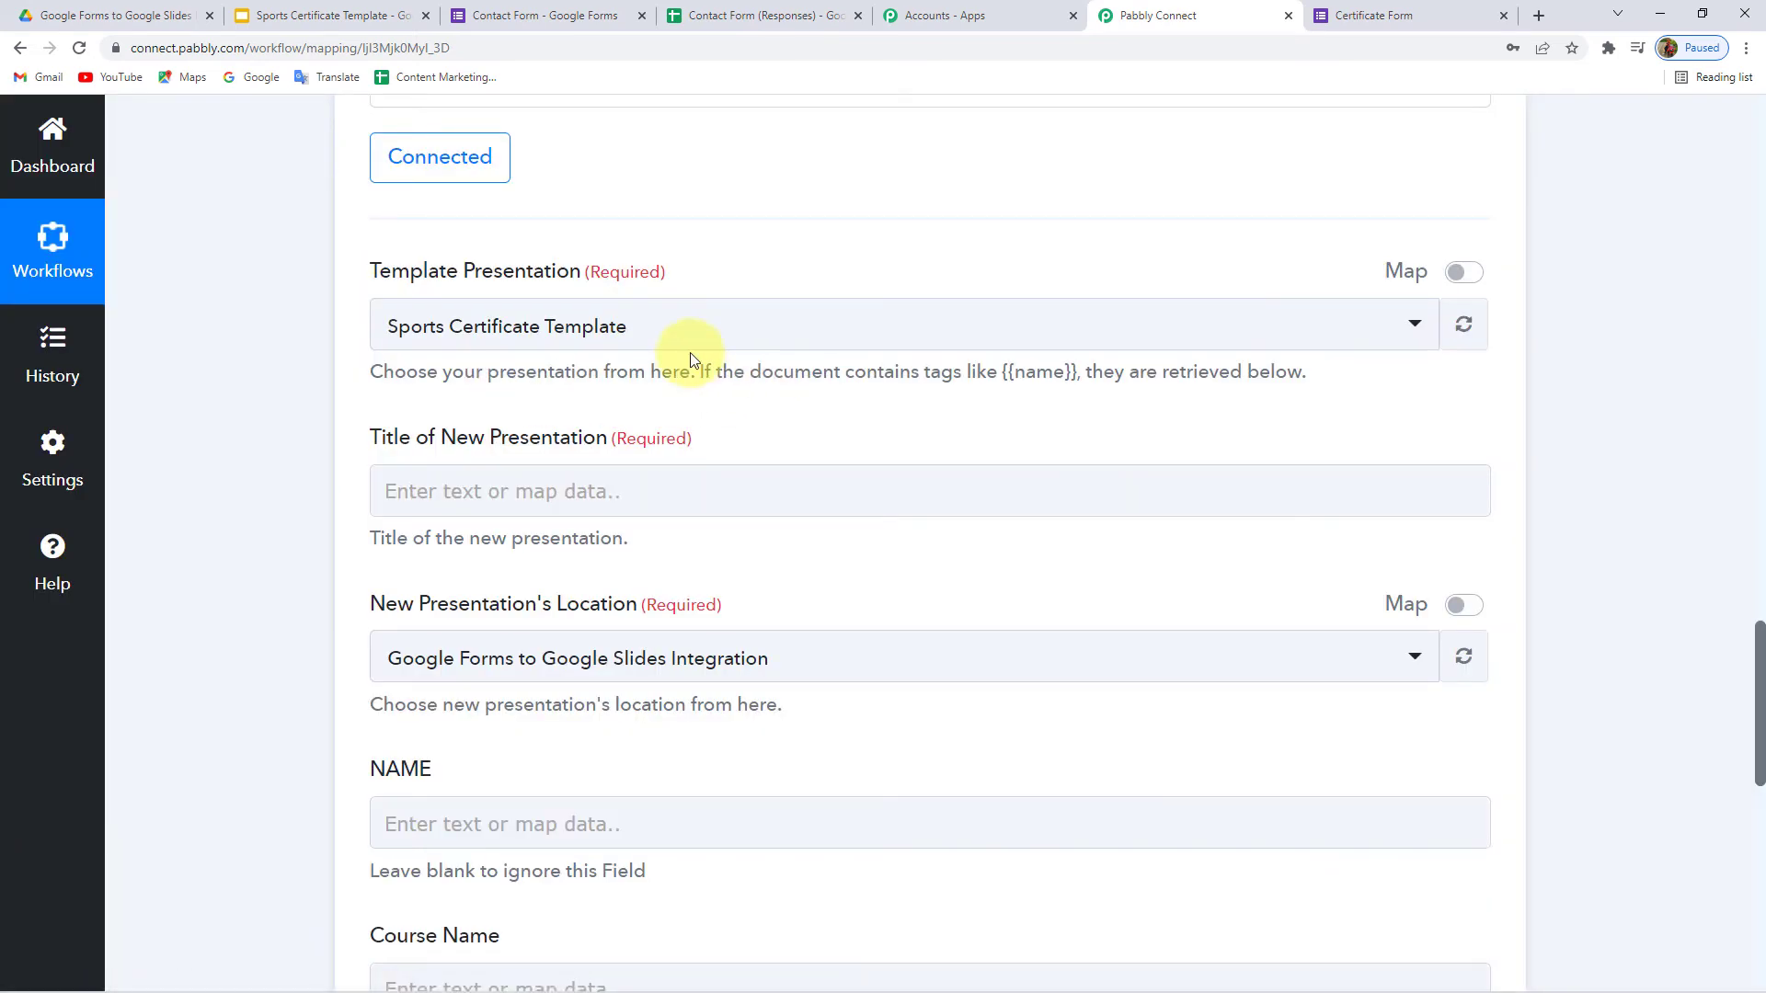
pyautogui.scroll(-2, 305, 387)
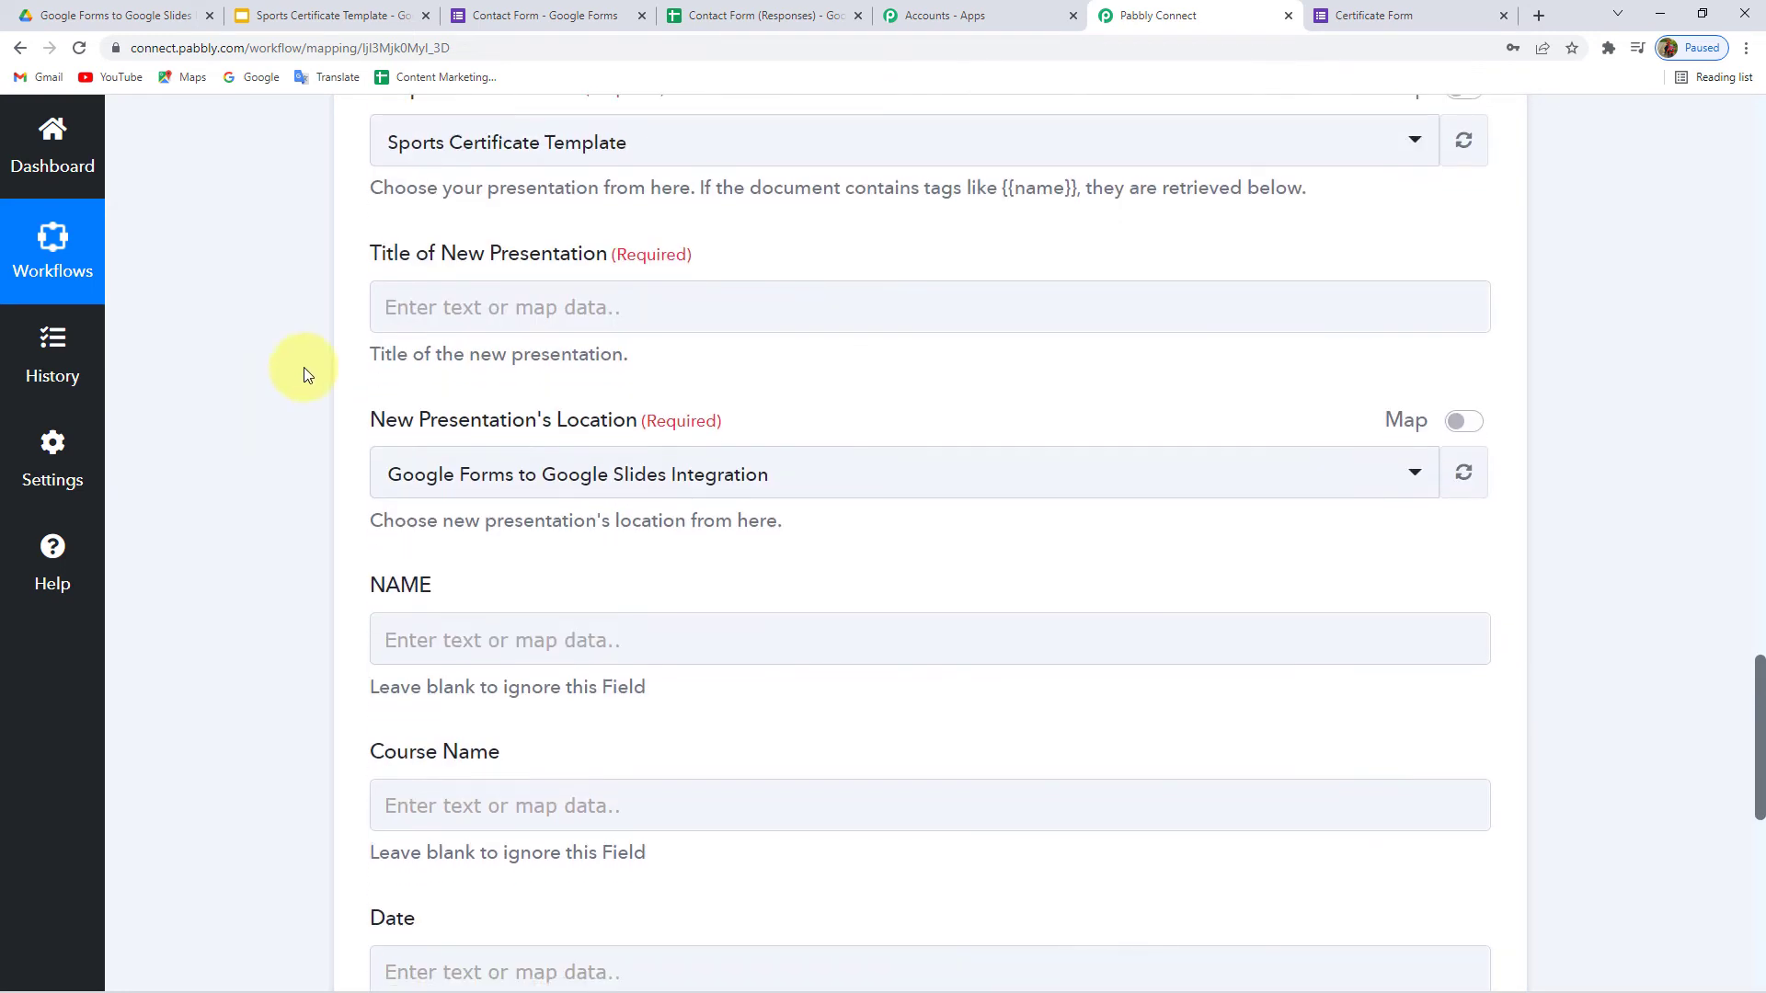
# - Map the Google Forms response's Full Name answer into the Title of New Presentation field
pyautogui.click(541, 297)
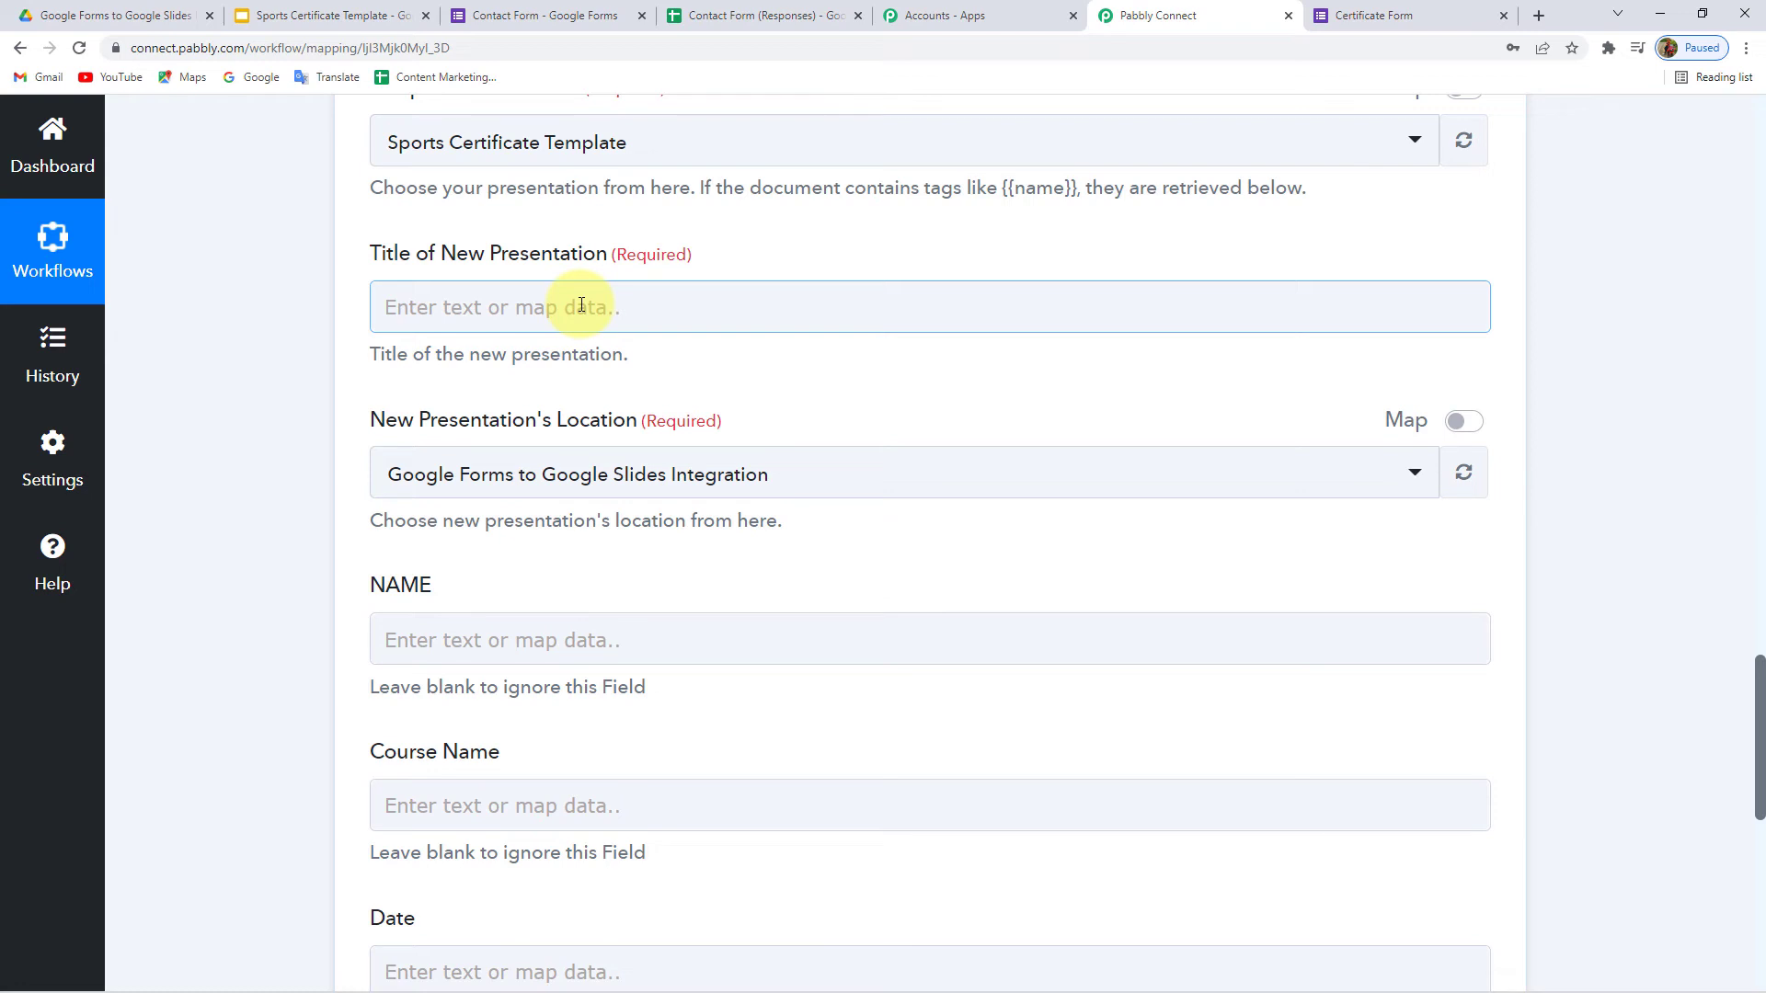
pyautogui.click(526, 311)
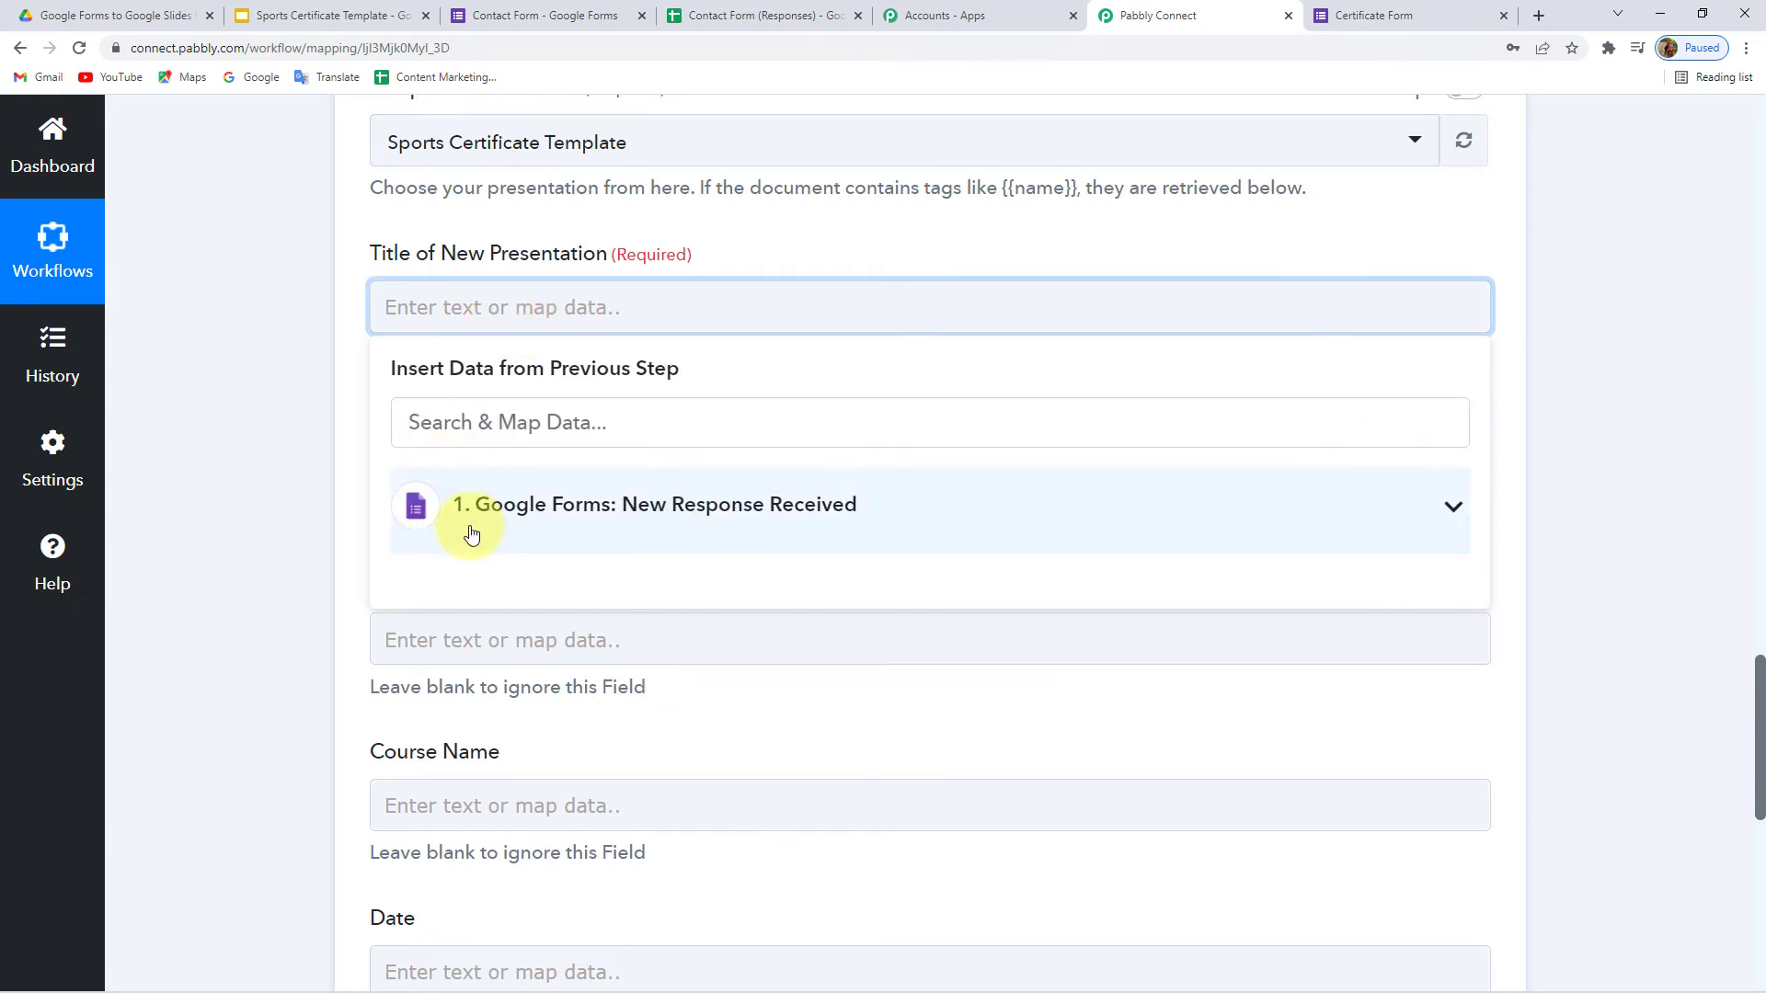
pyautogui.click(662, 517)
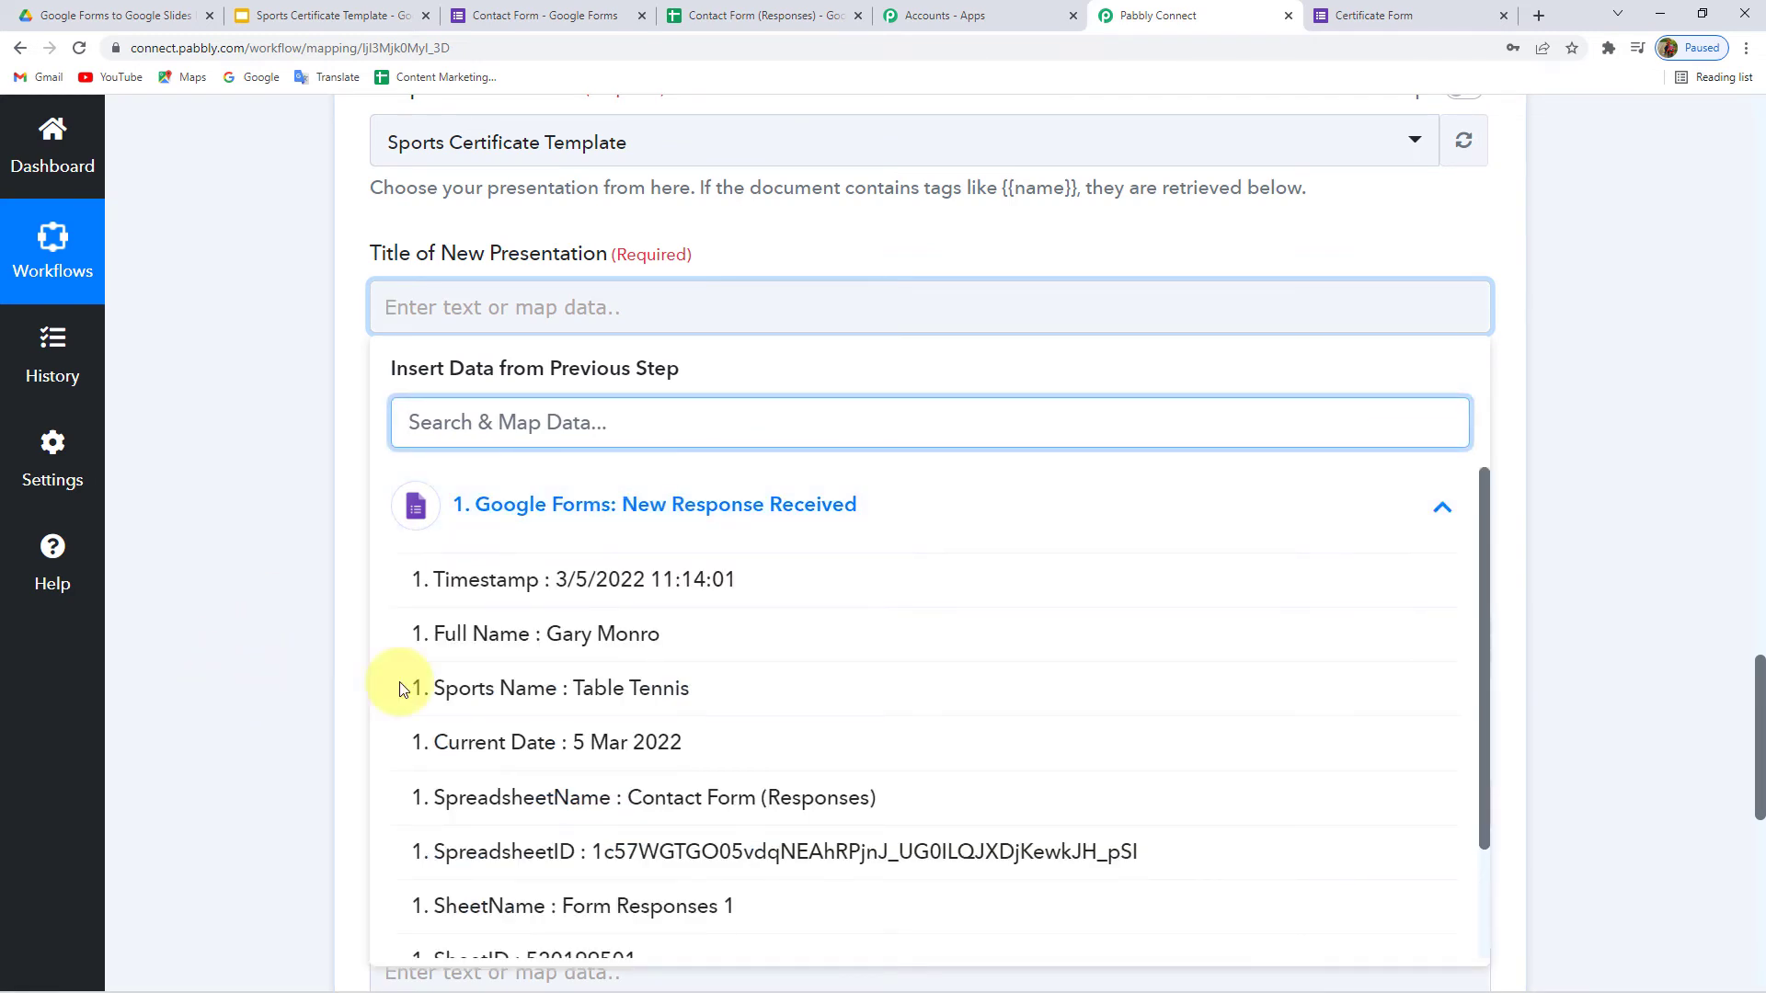
pyautogui.click(538, 649)
pyautogui.click(296, 340)
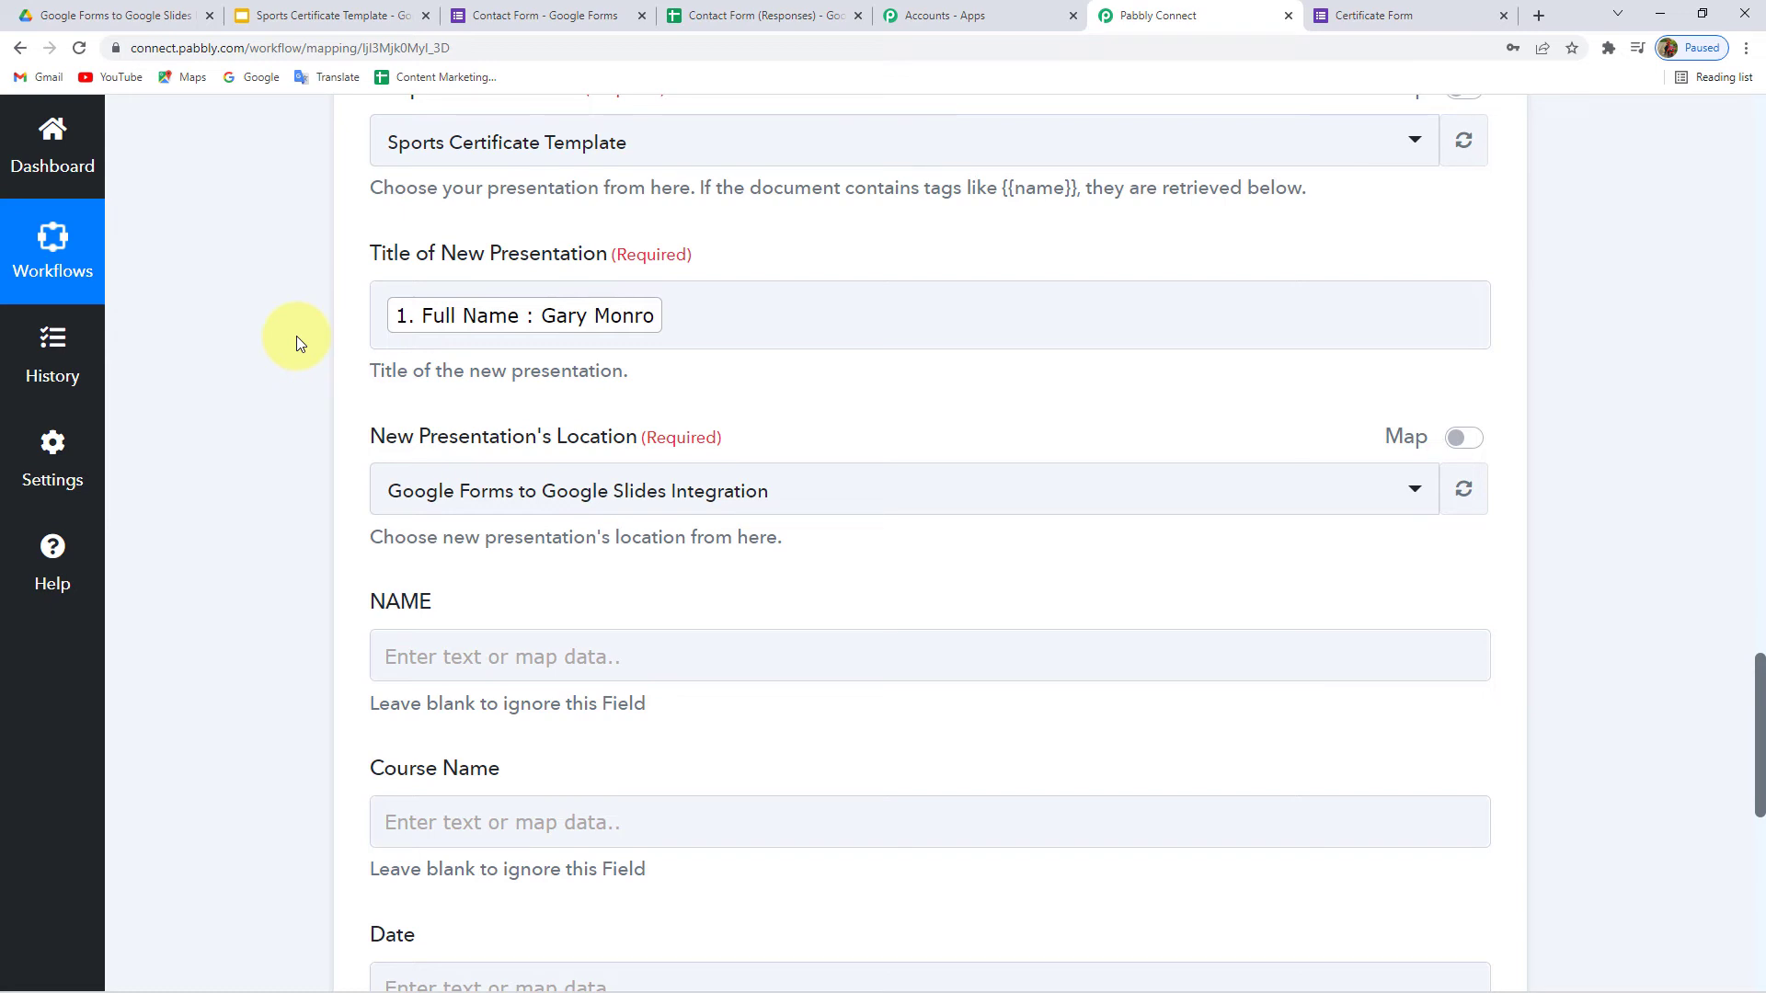
pyautogui.click(625, 314)
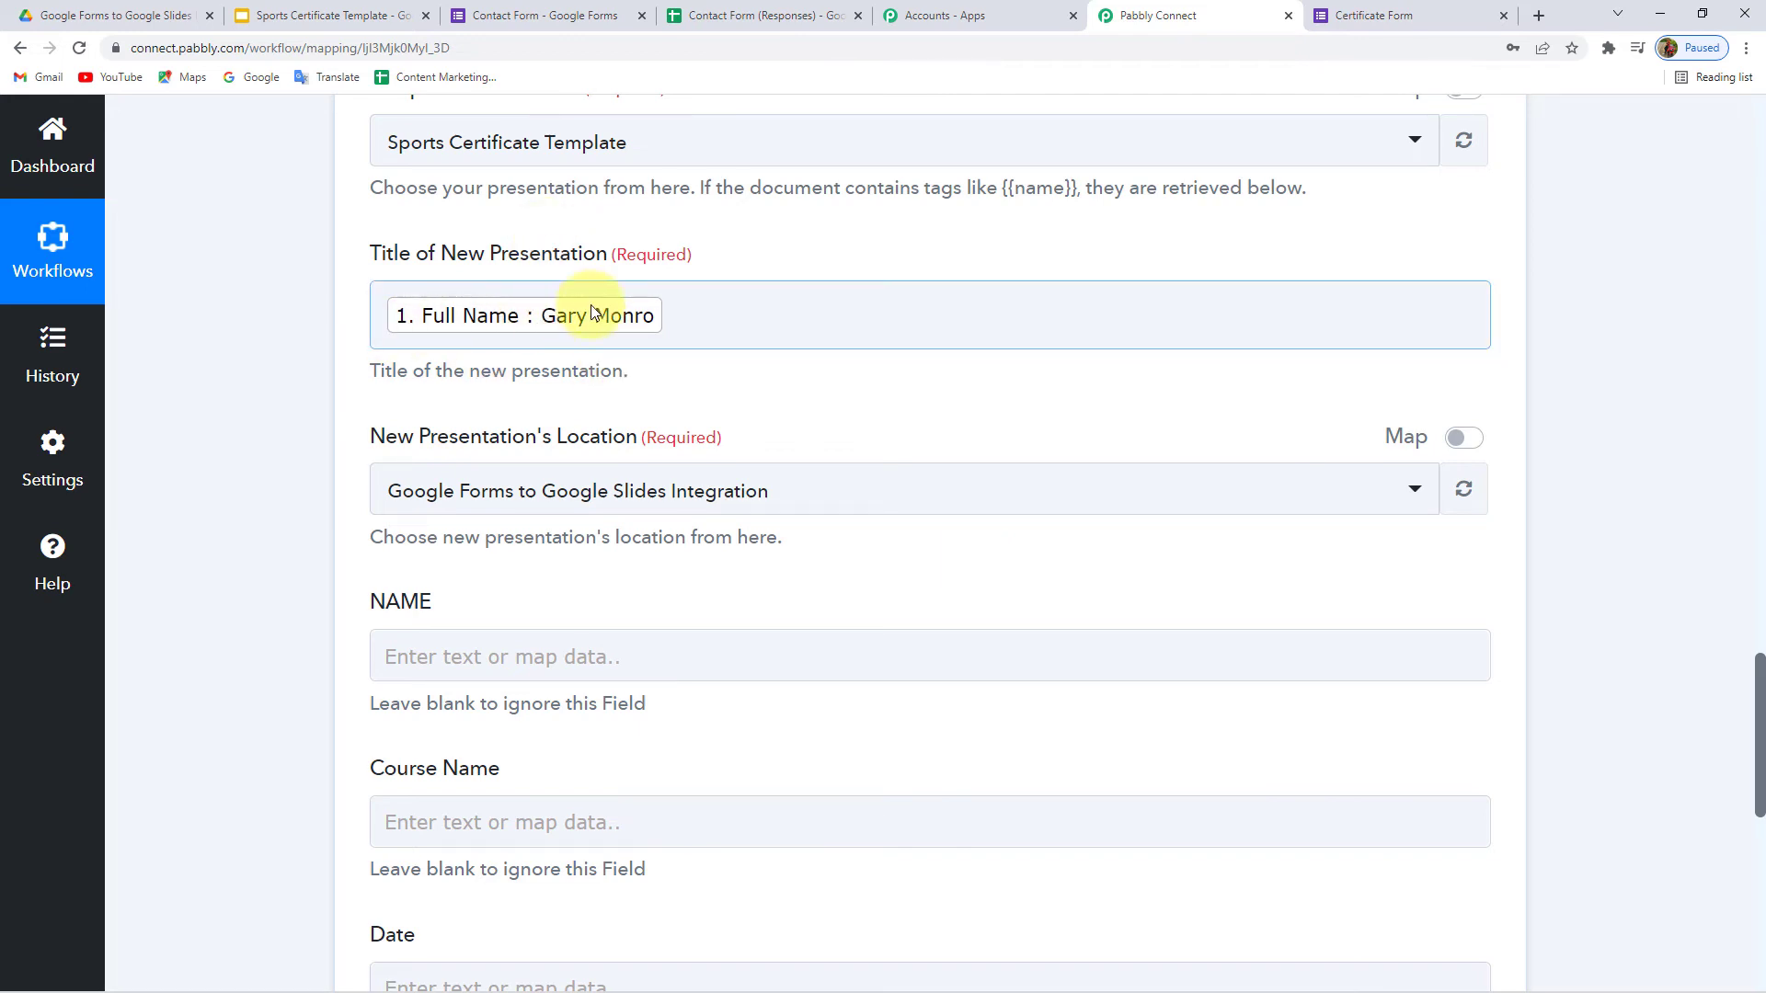
pyautogui.scroll(-2, 611, 372)
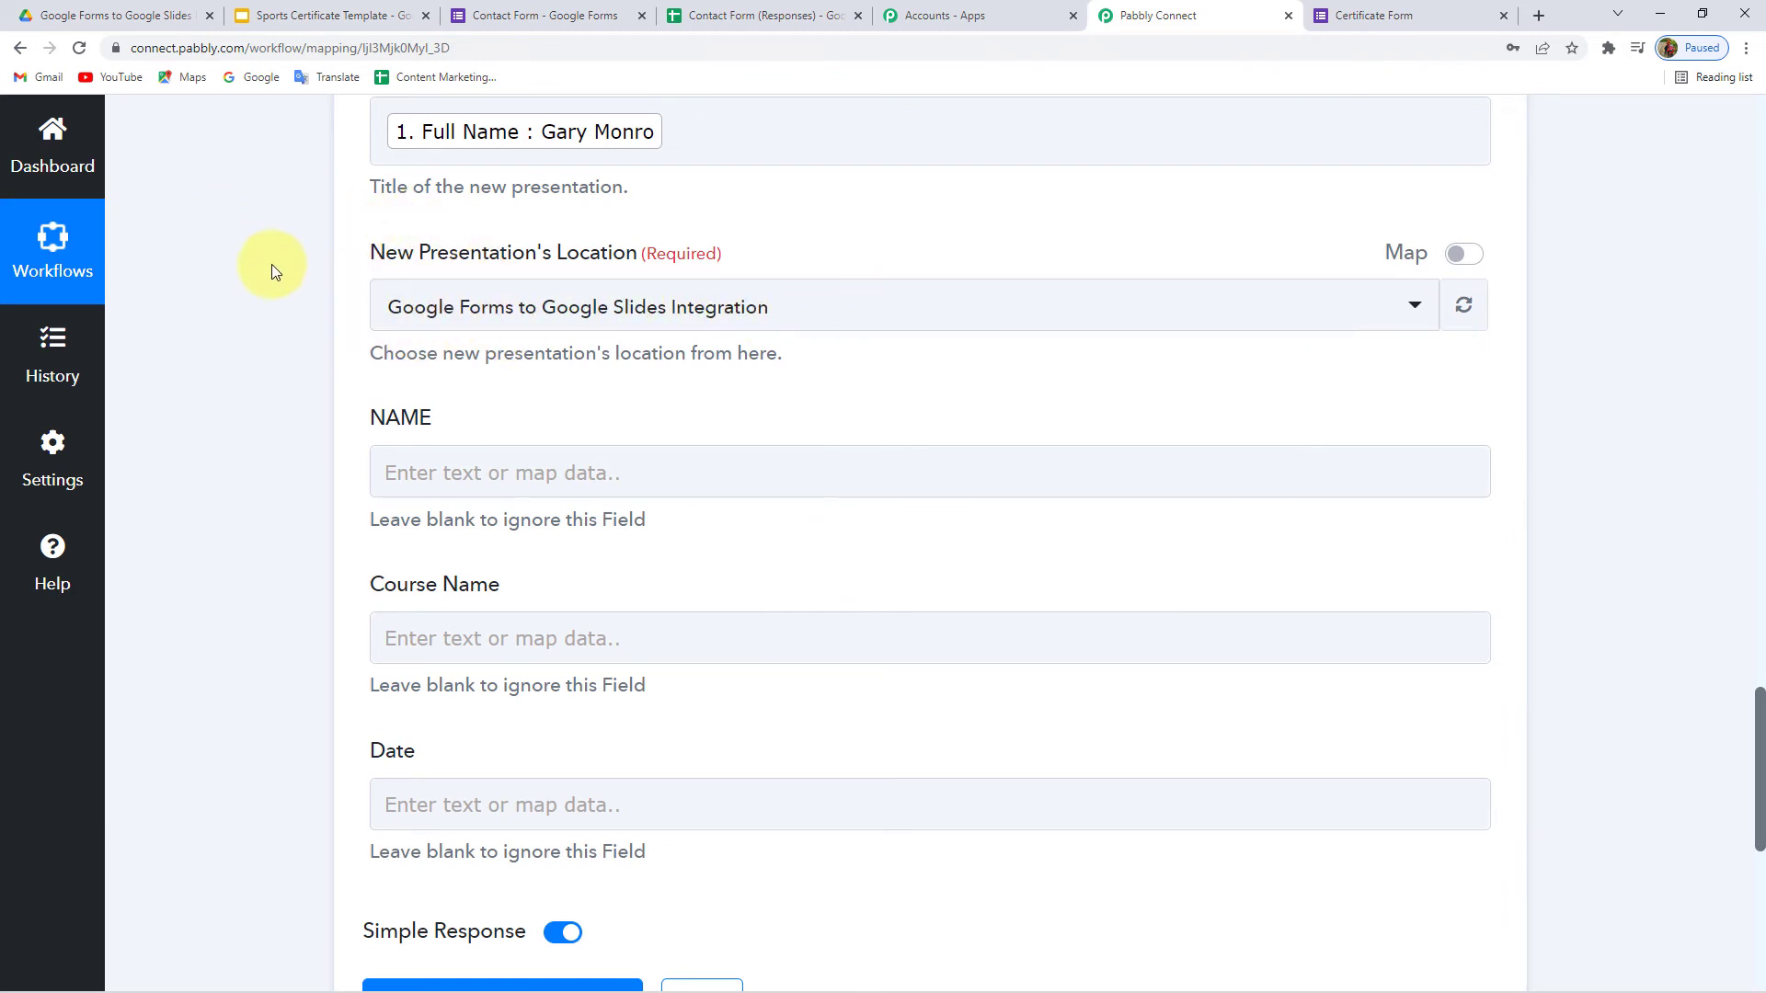
# - Keep Google Forms to Google Slides Integration as the location and view that folder in Drive
pyautogui.scroll(2, 552, 198)
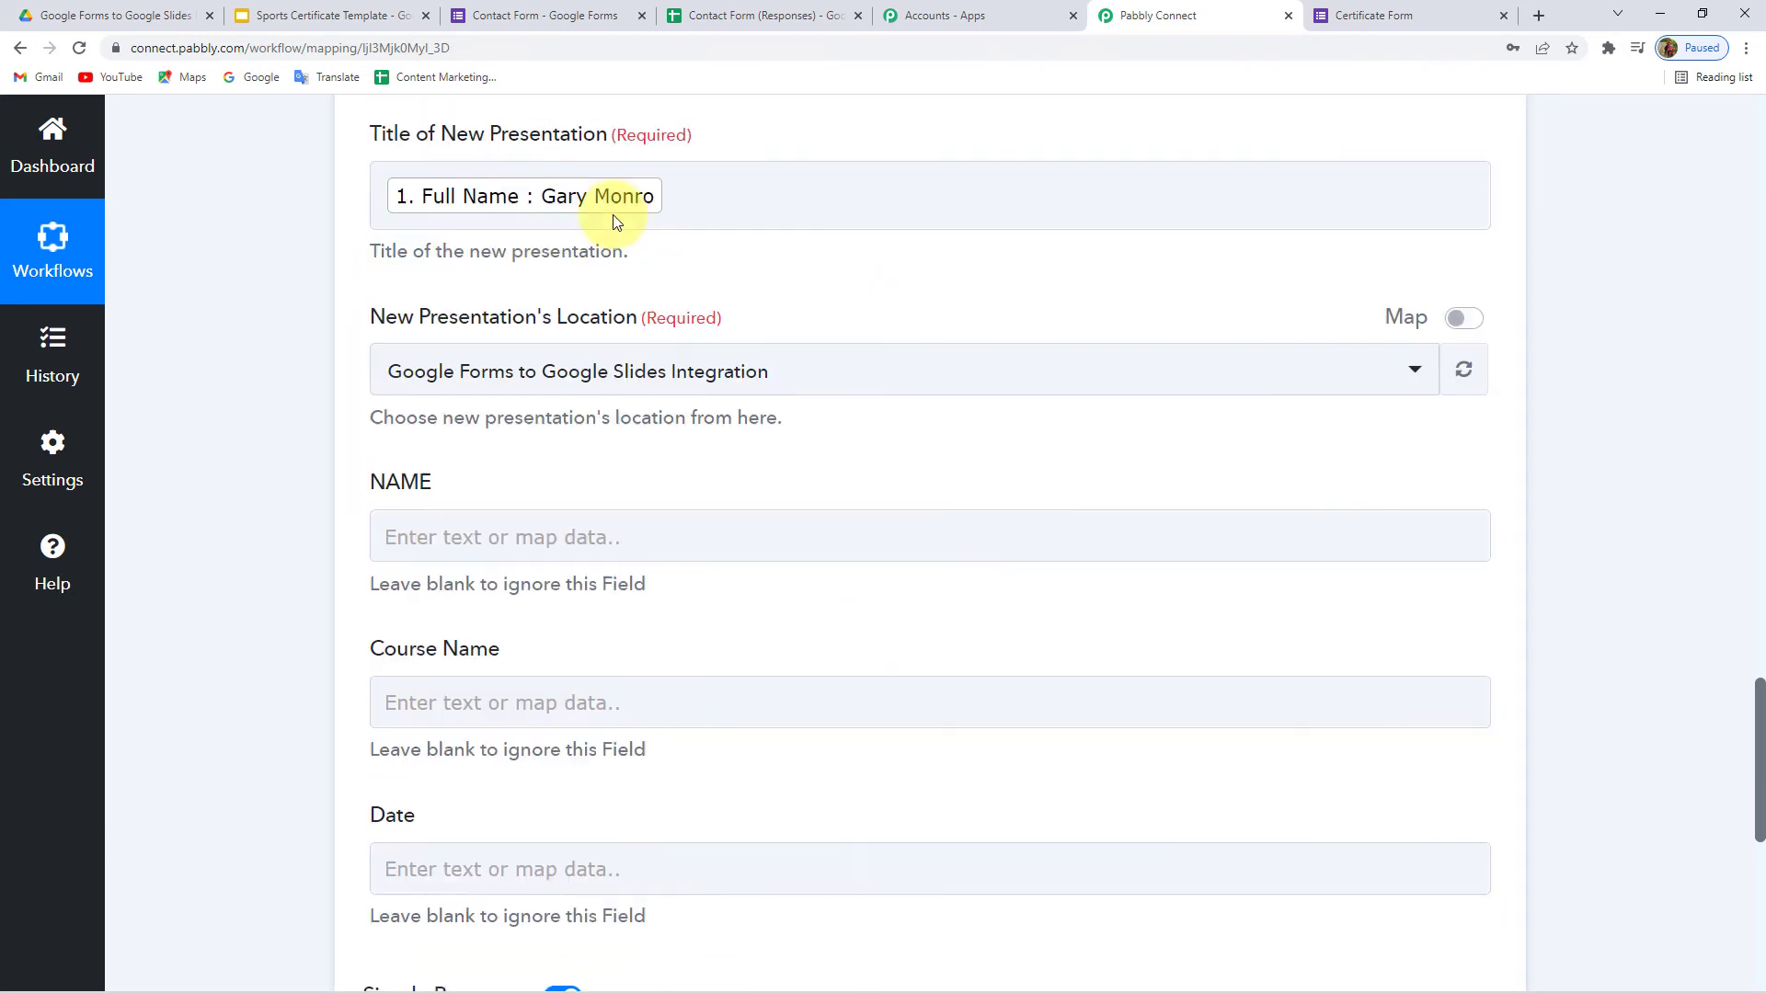
pyautogui.scroll(-2, 644, 331)
pyautogui.click(672, 317)
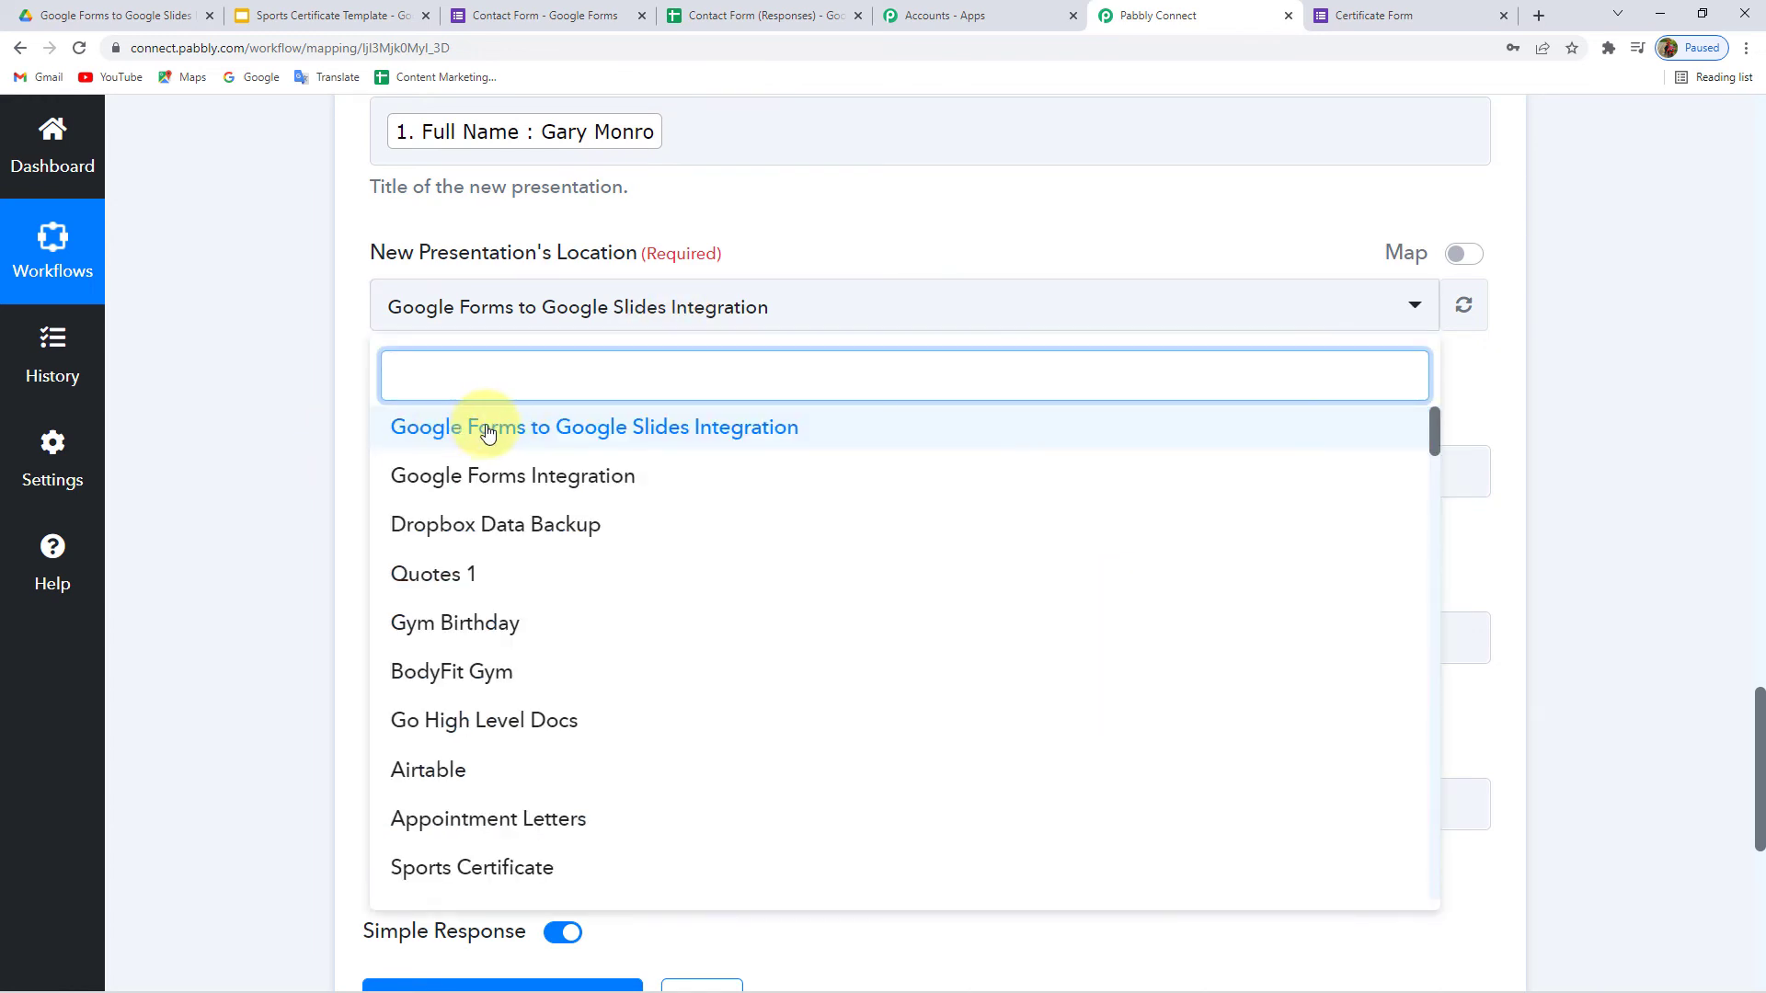
pyautogui.click(714, 425)
pyautogui.click(115, 15)
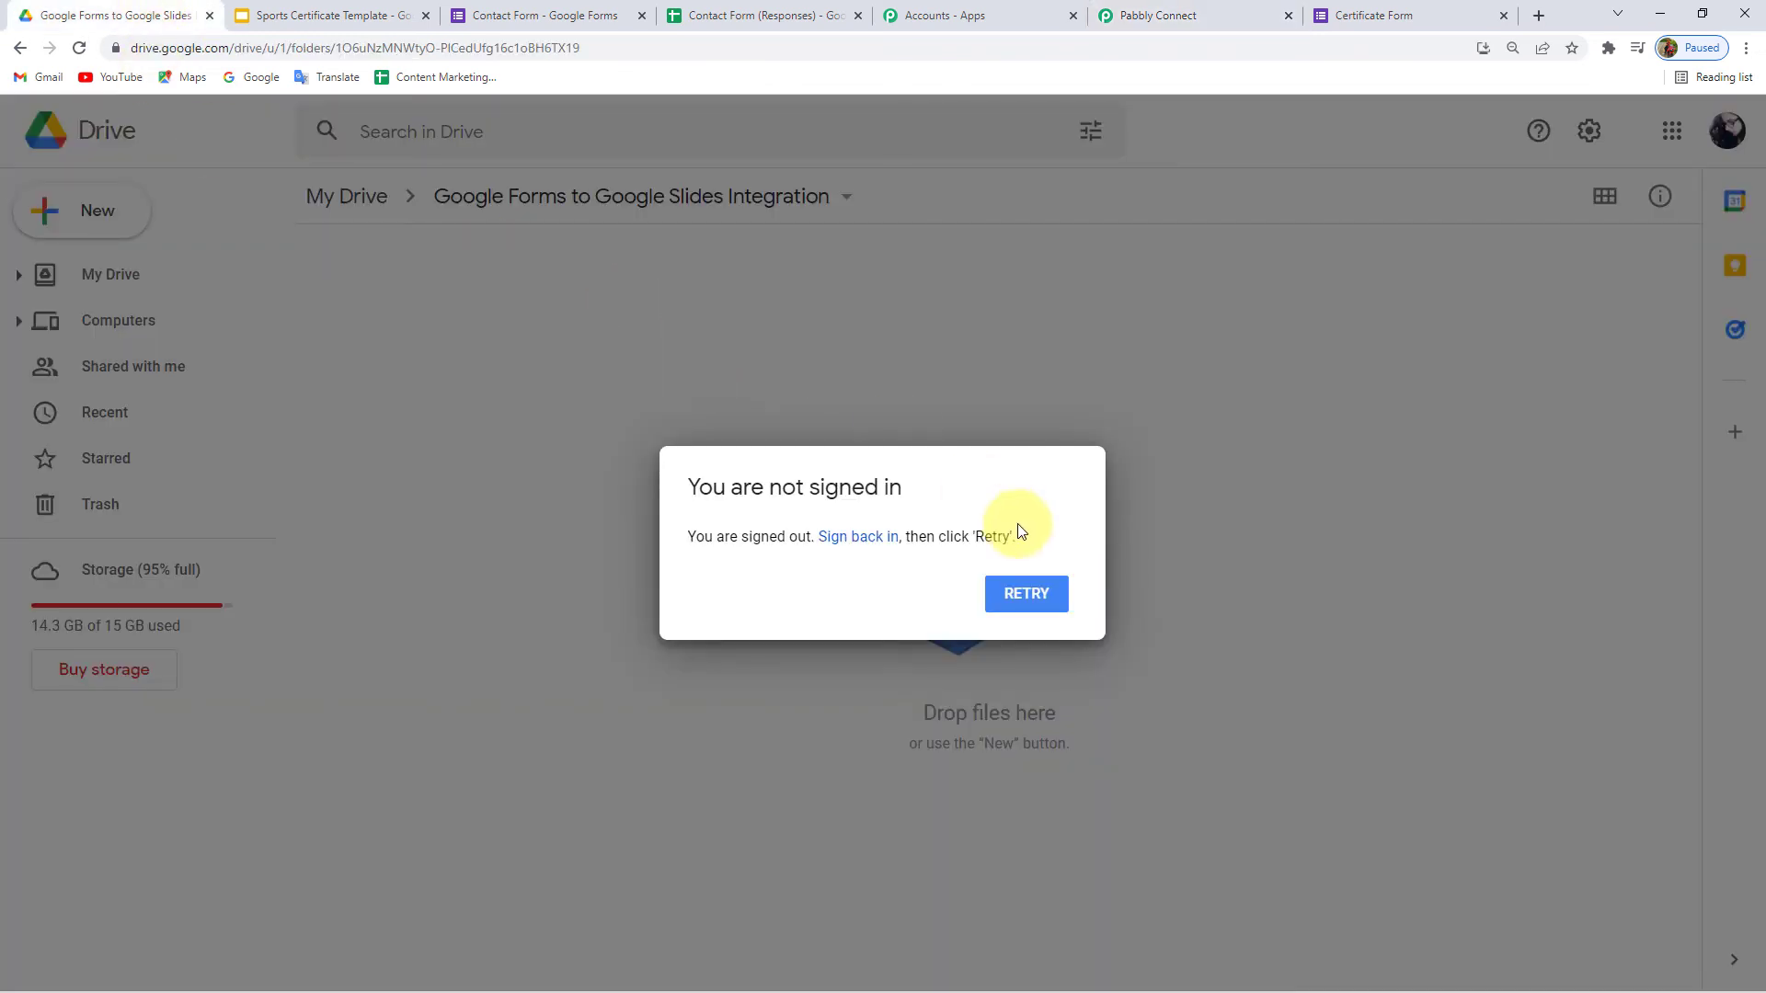
# - Retry and sign back in so the empty destination folder loads, then return to Pabbly Connect
pyautogui.click(1031, 620)
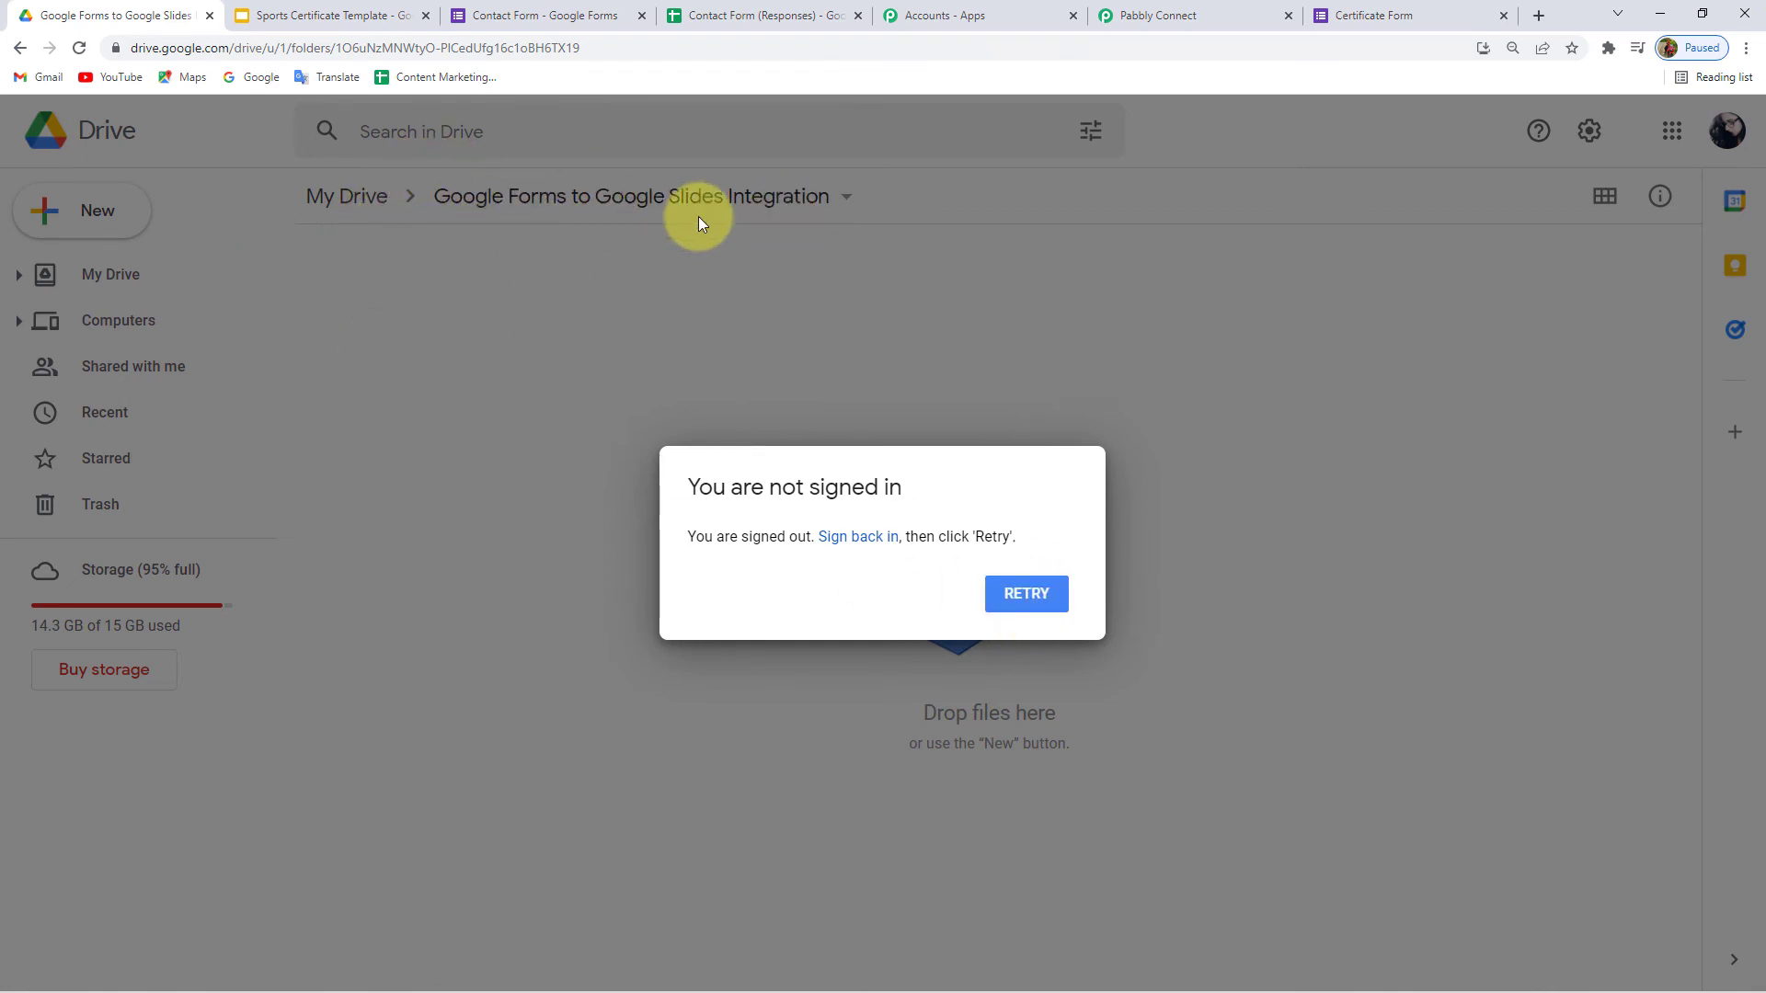
pyautogui.click(1044, 598)
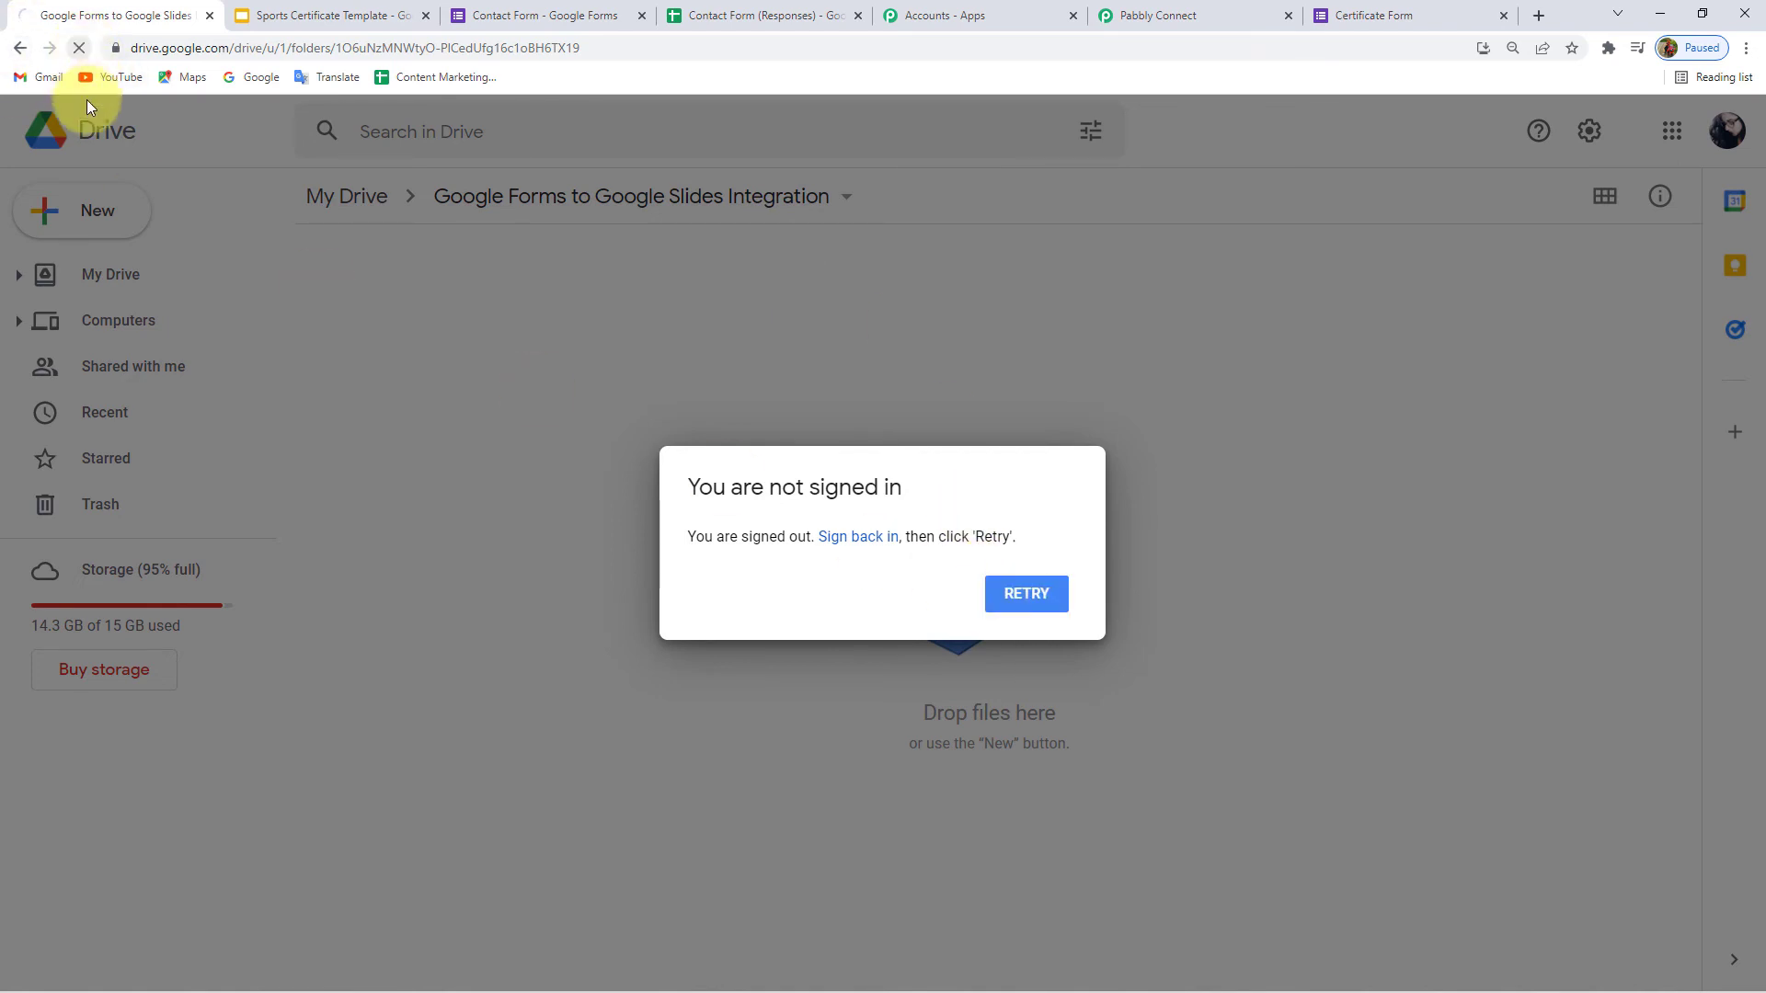
pyautogui.click(839, 539)
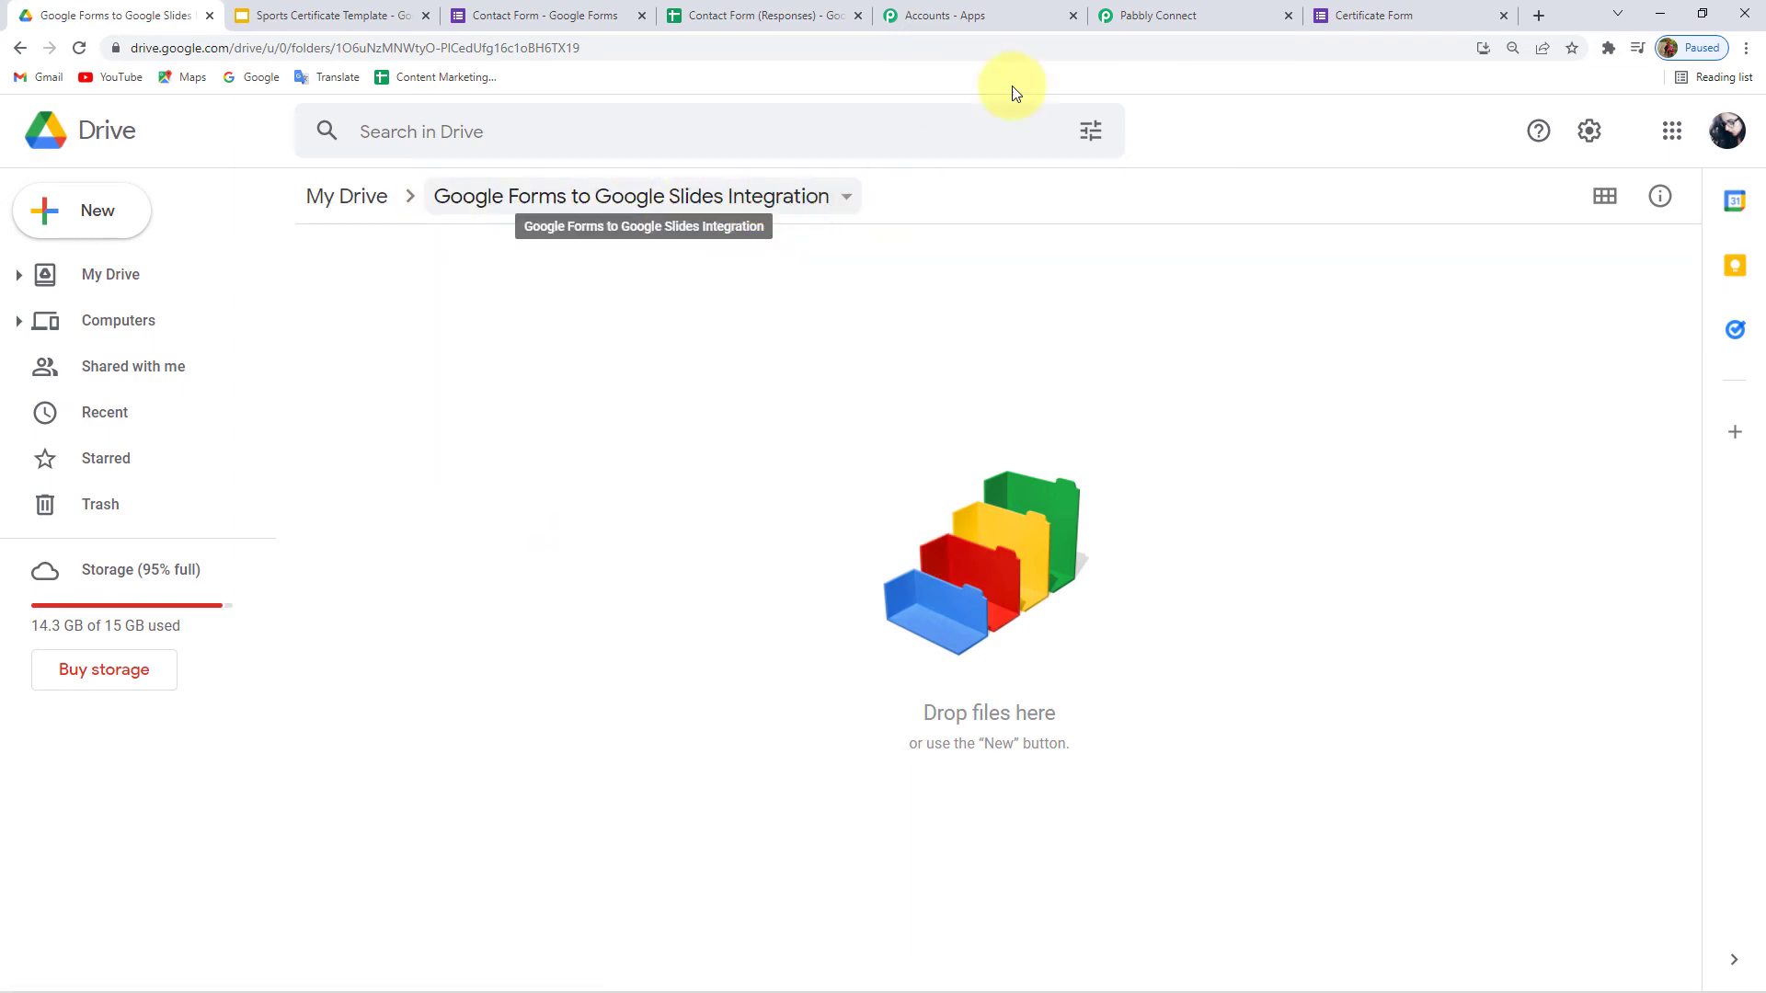
pyautogui.click(1205, 16)
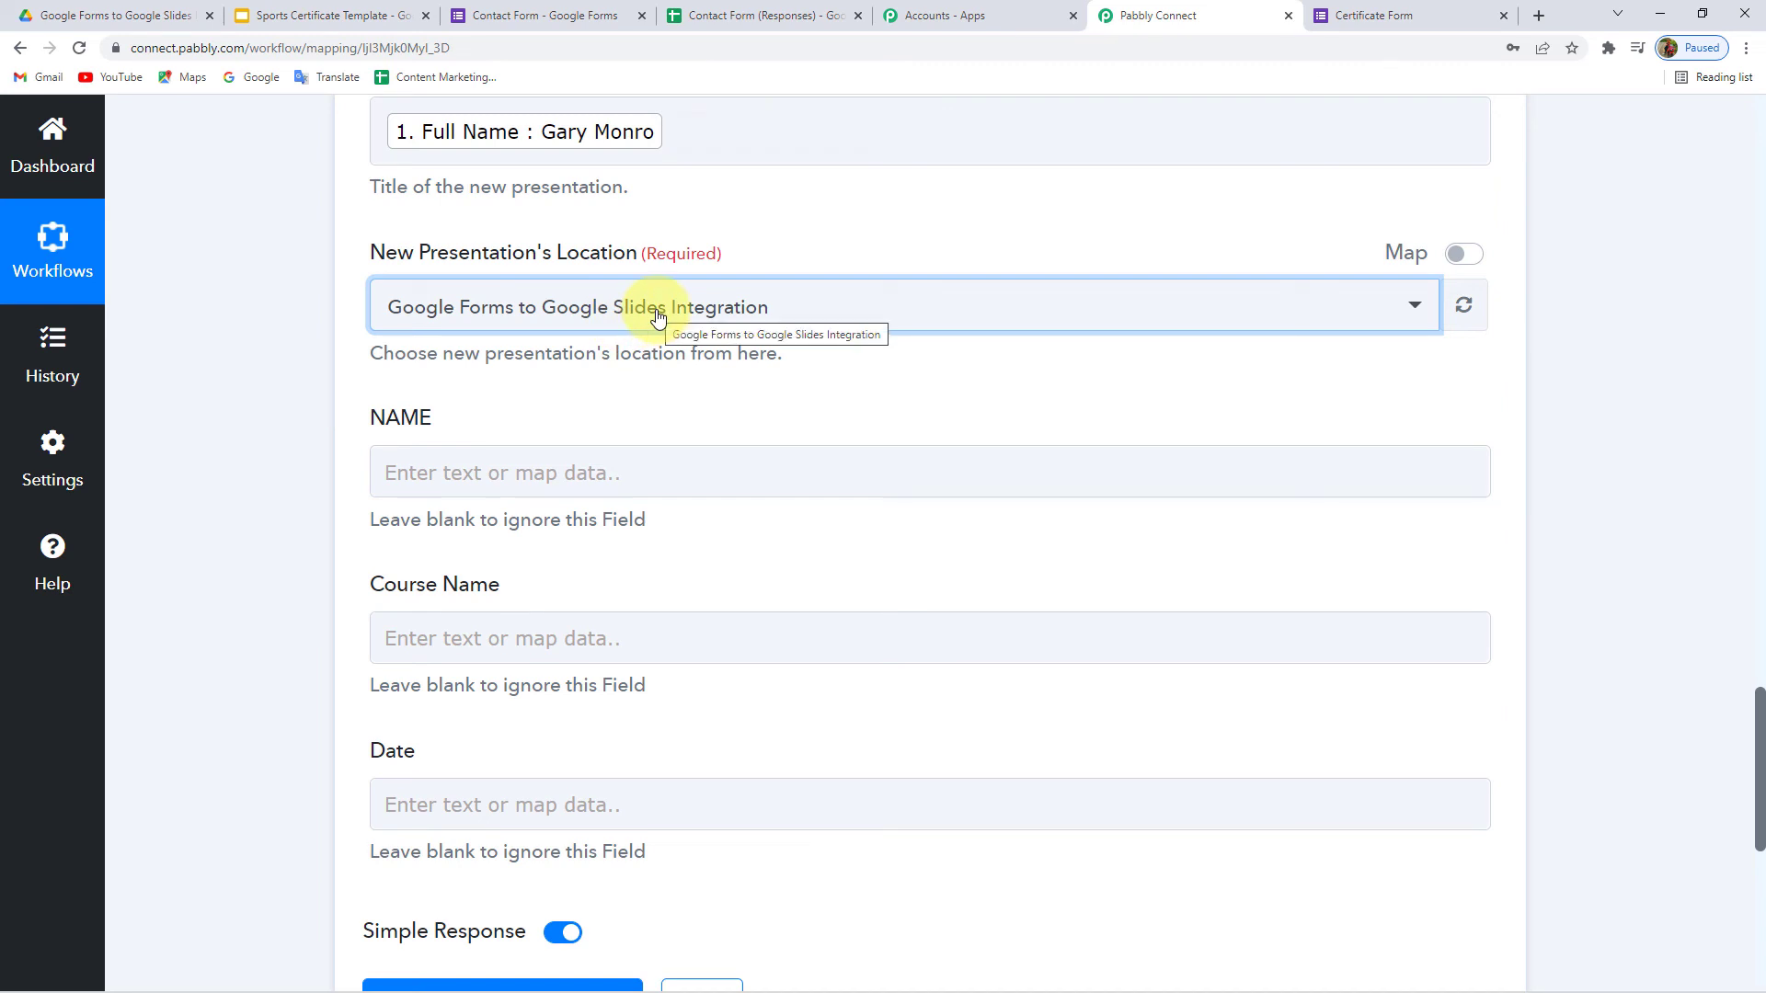
# - Compare the template's {{NAME}}, {{course_name}} and {{date}} placeholders with the form's NAME, Course Name and Date fields
pyautogui.click(603, 329)
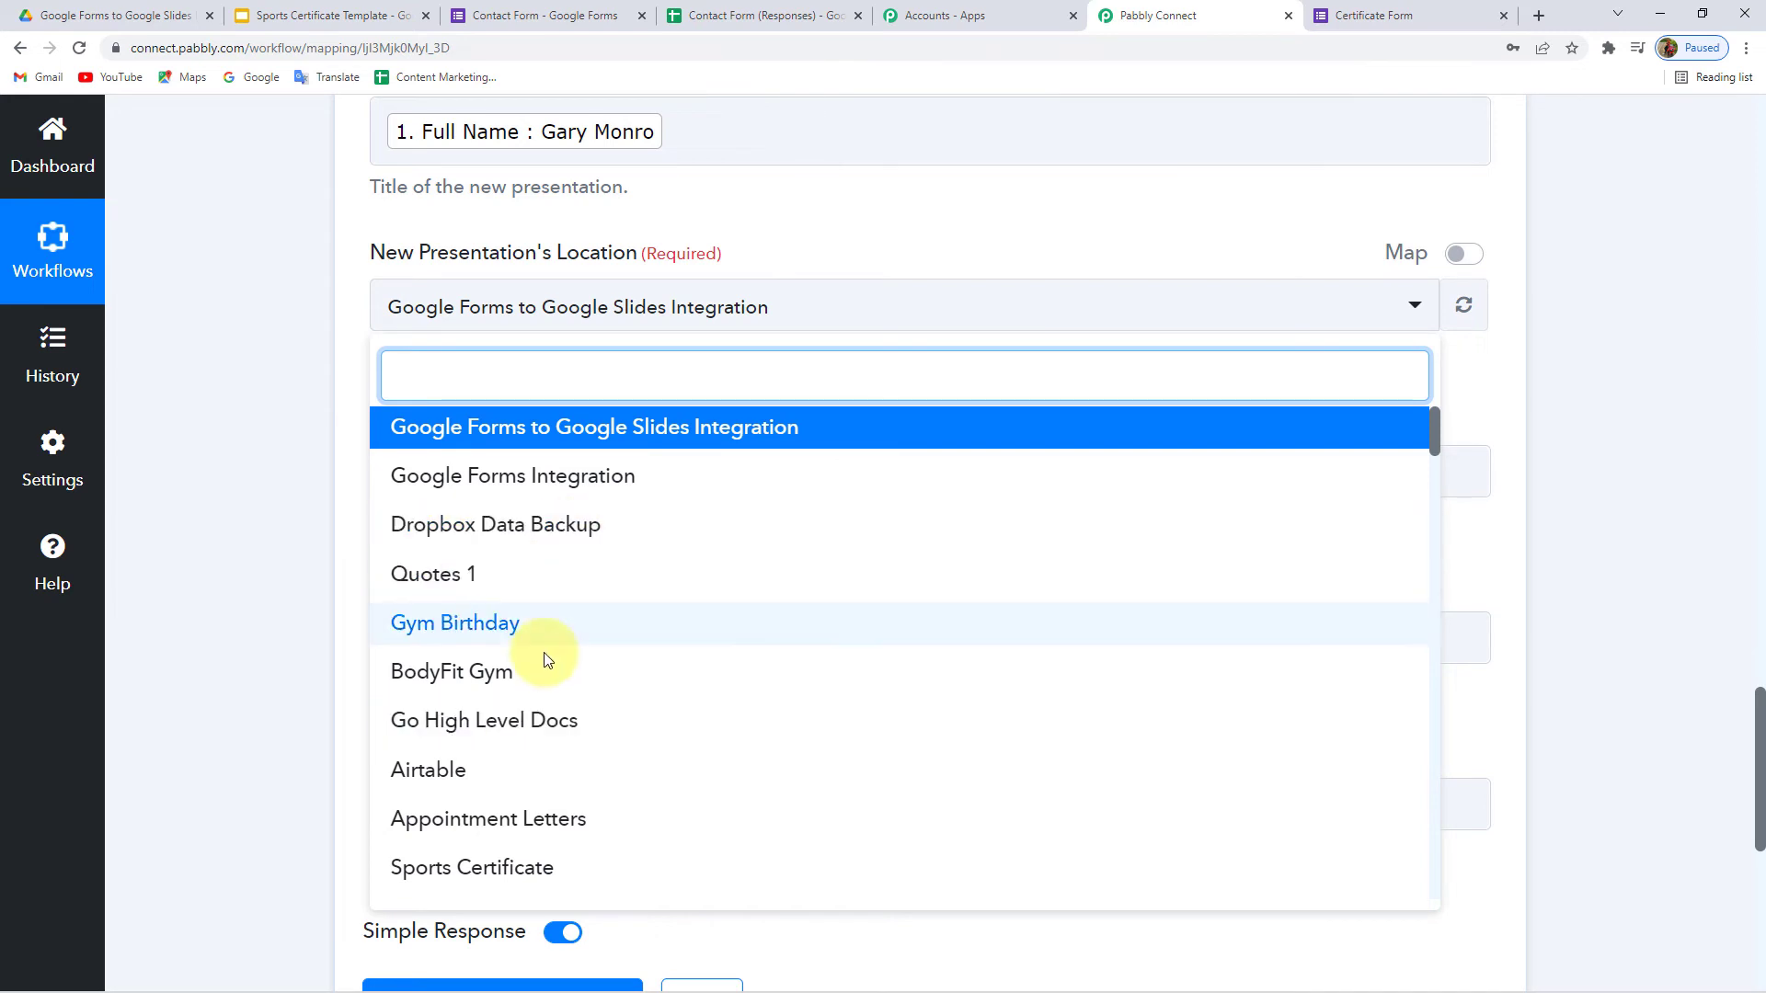
pyautogui.click(213, 291)
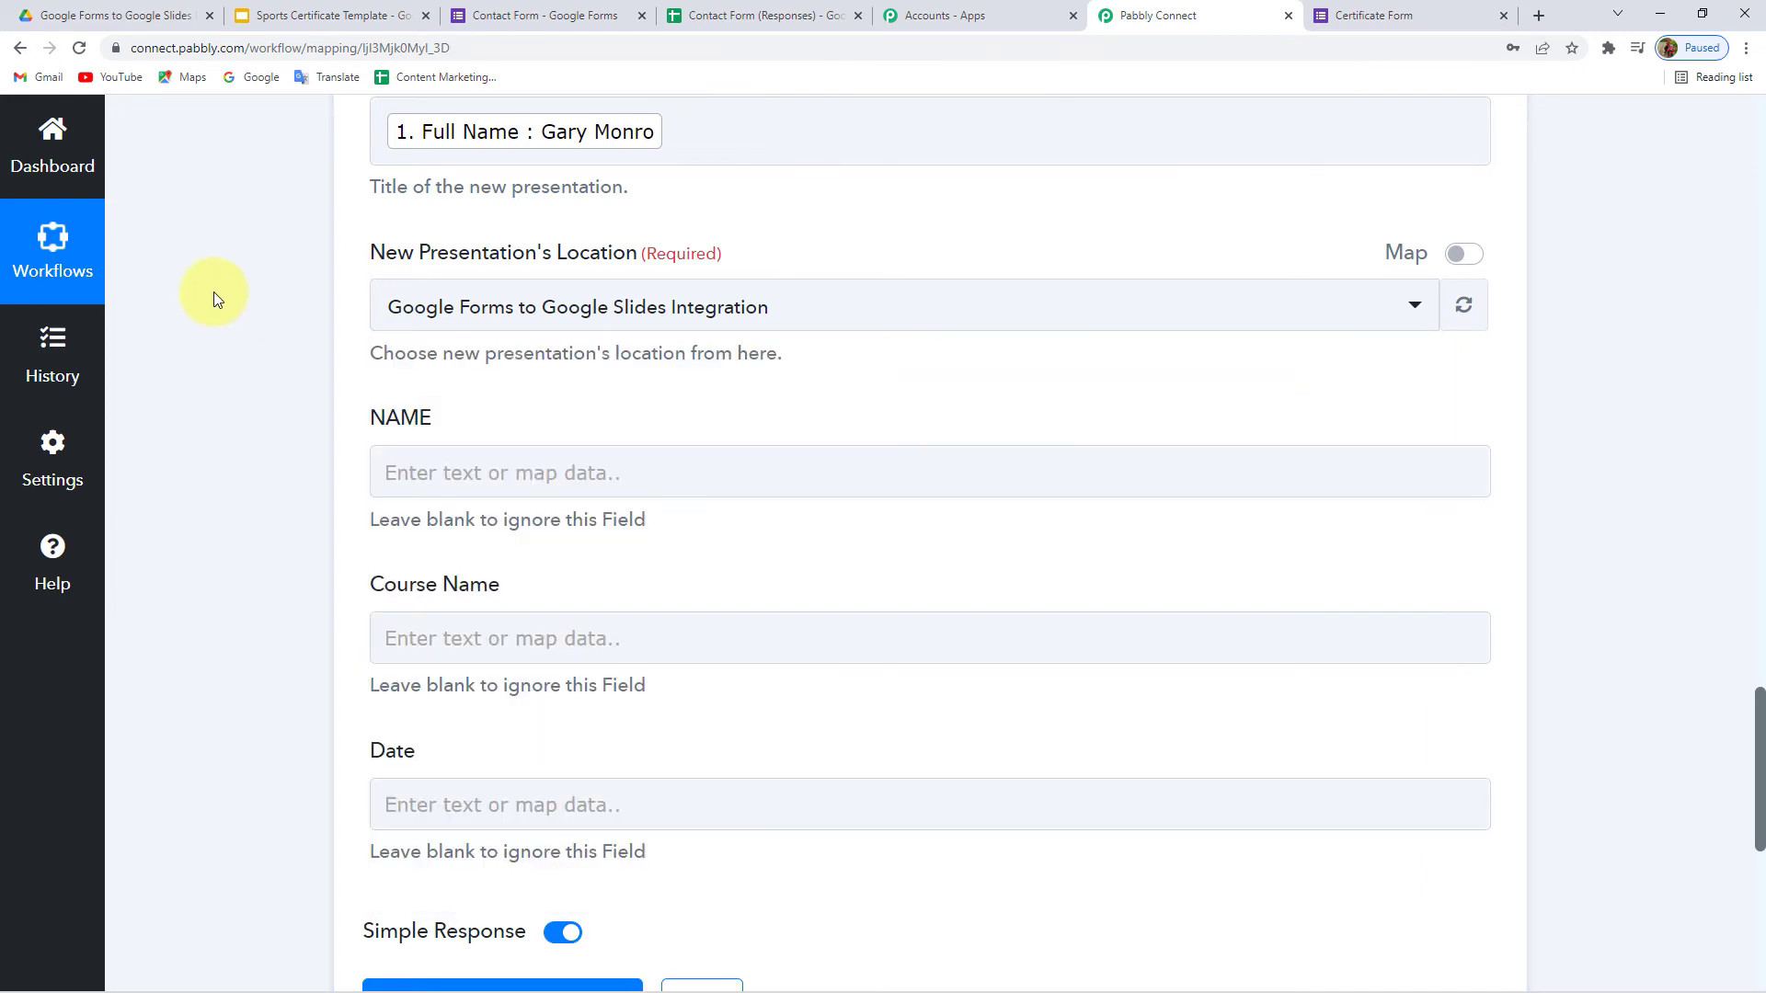
pyautogui.scroll(-2, 213, 290)
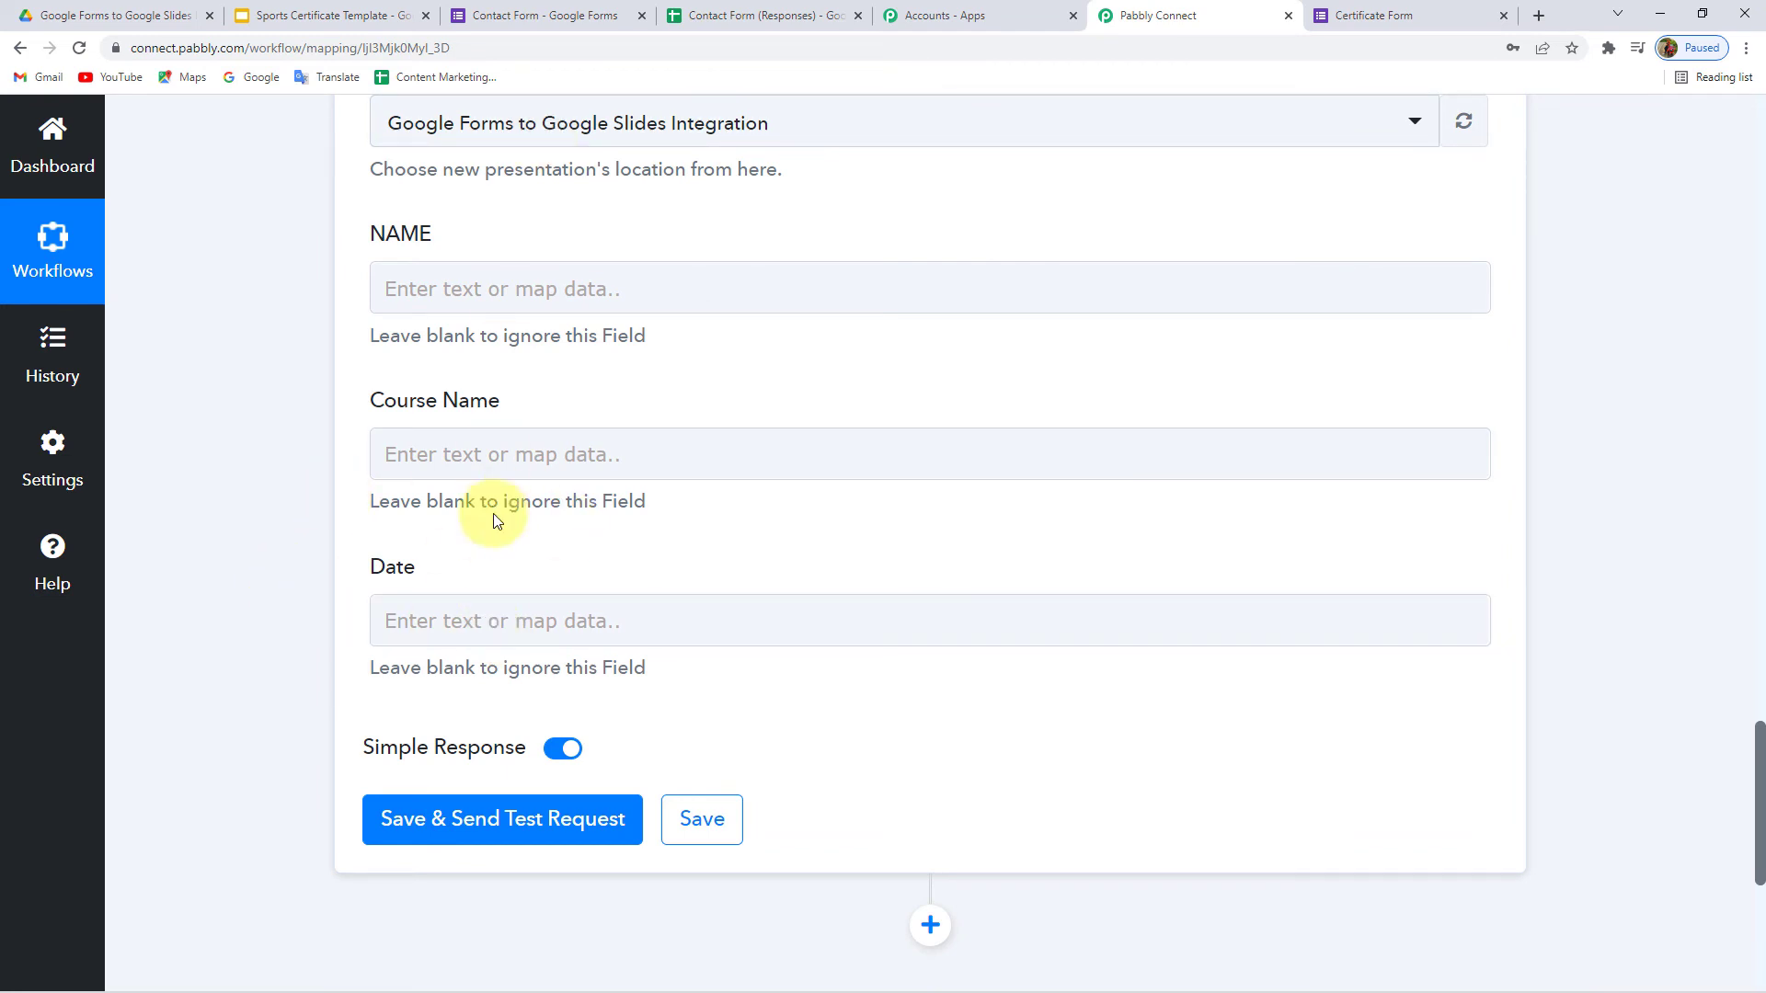
pyautogui.click(288, 20)
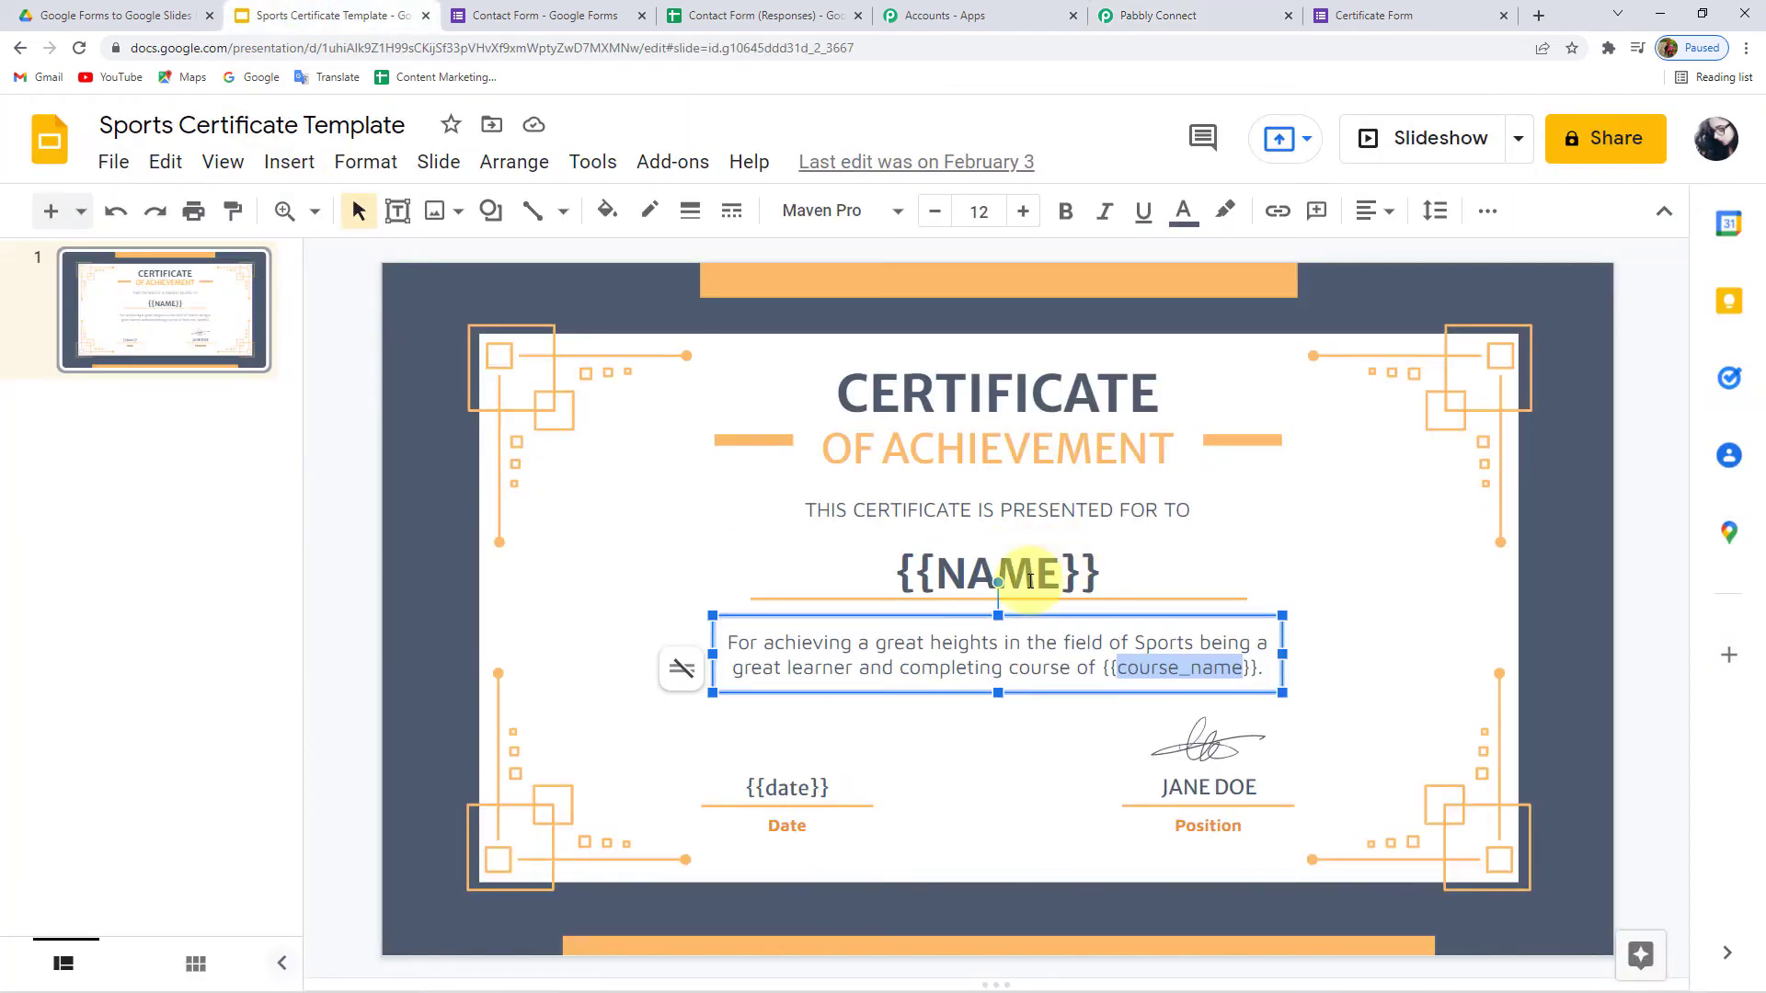
pyautogui.click(968, 570)
pyautogui.click(1140, 662)
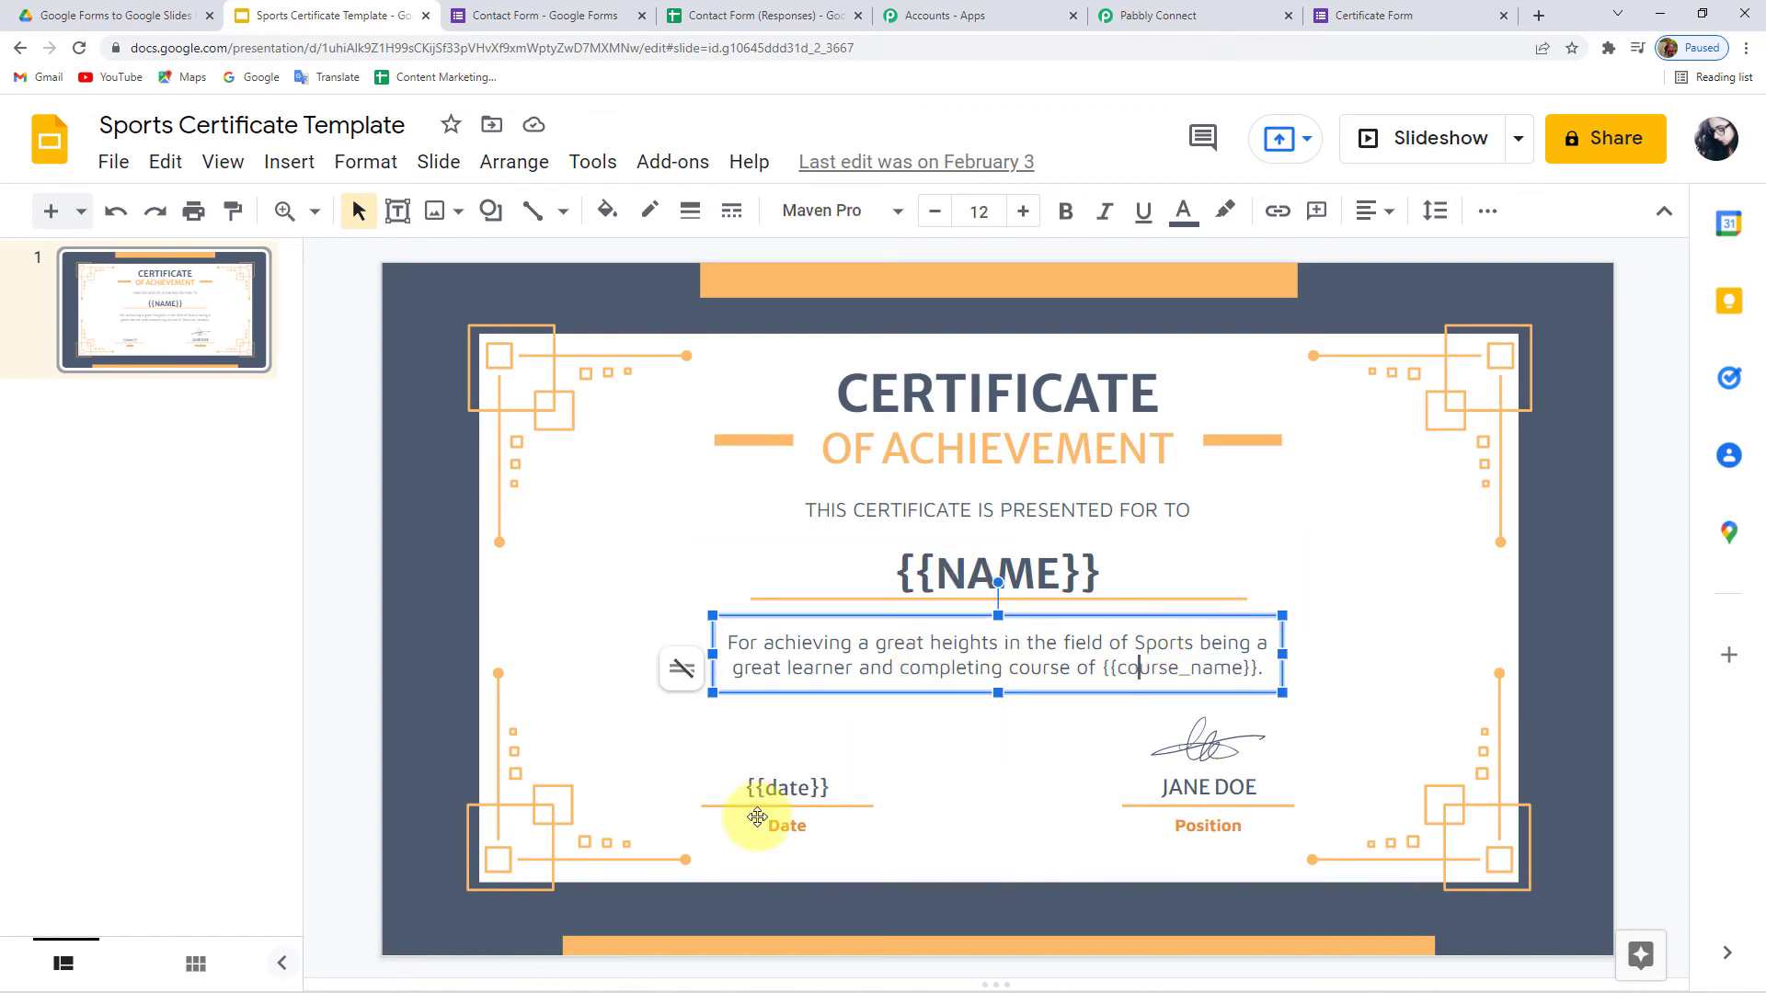
pyautogui.click(787, 788)
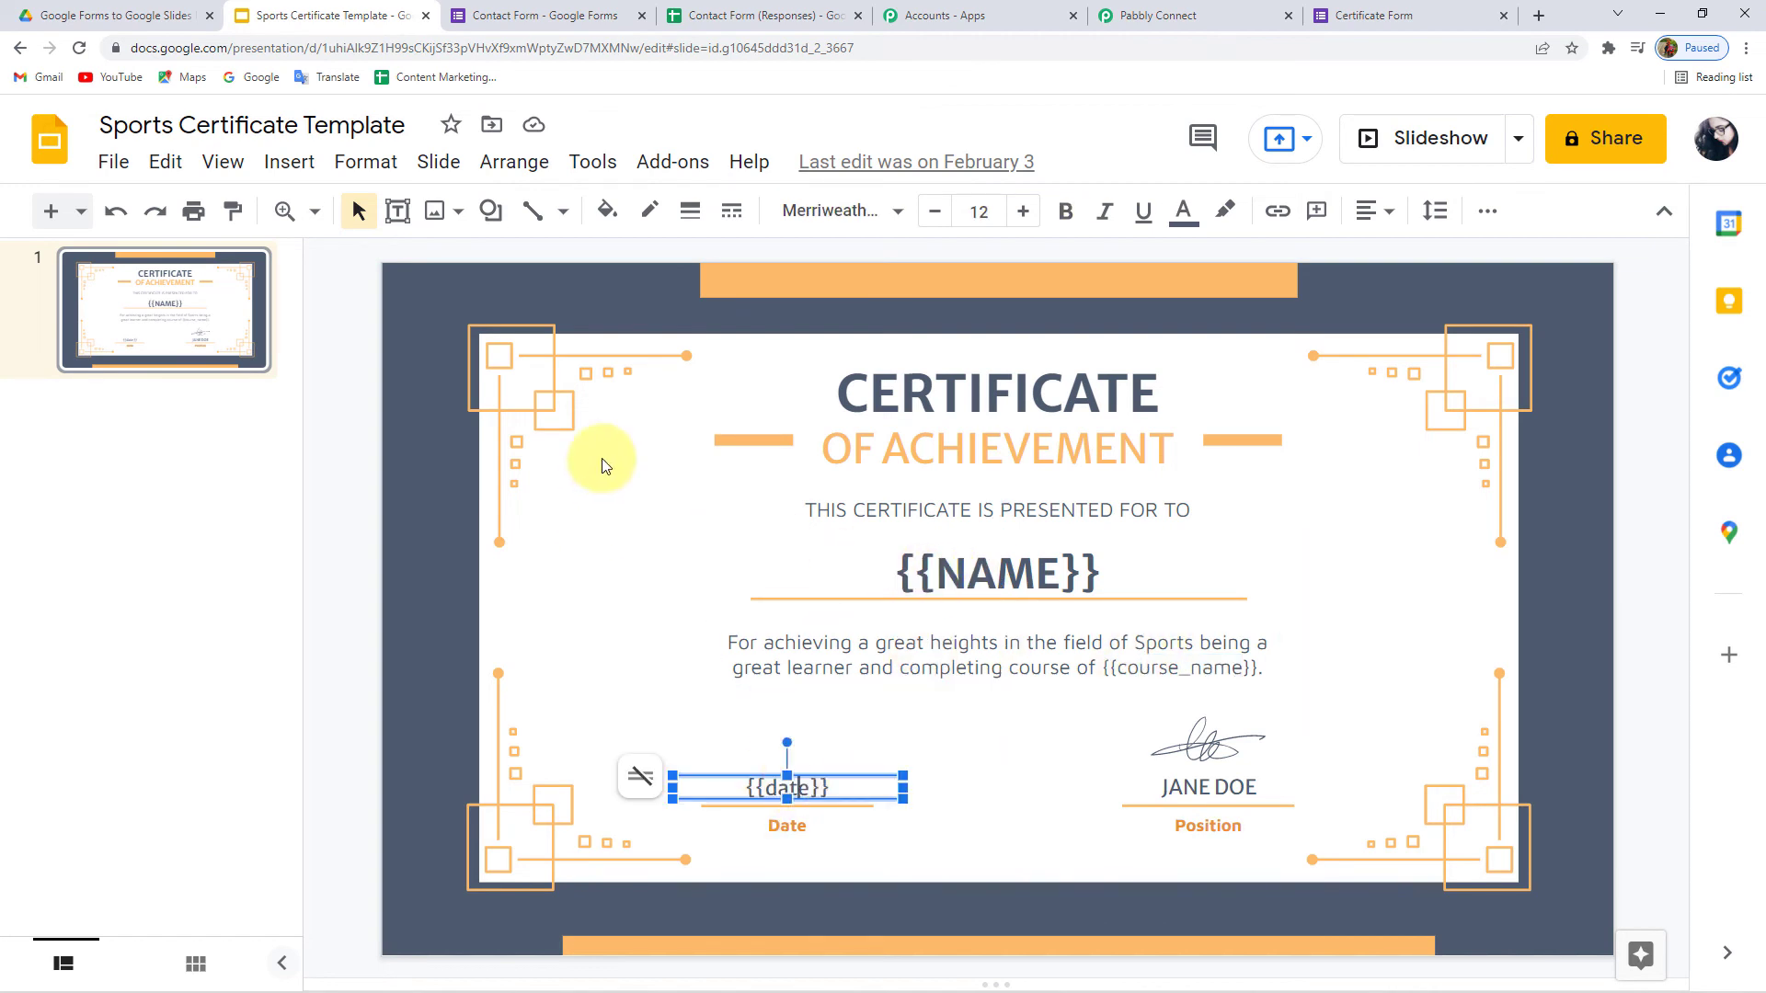
pyautogui.click(1154, 15)
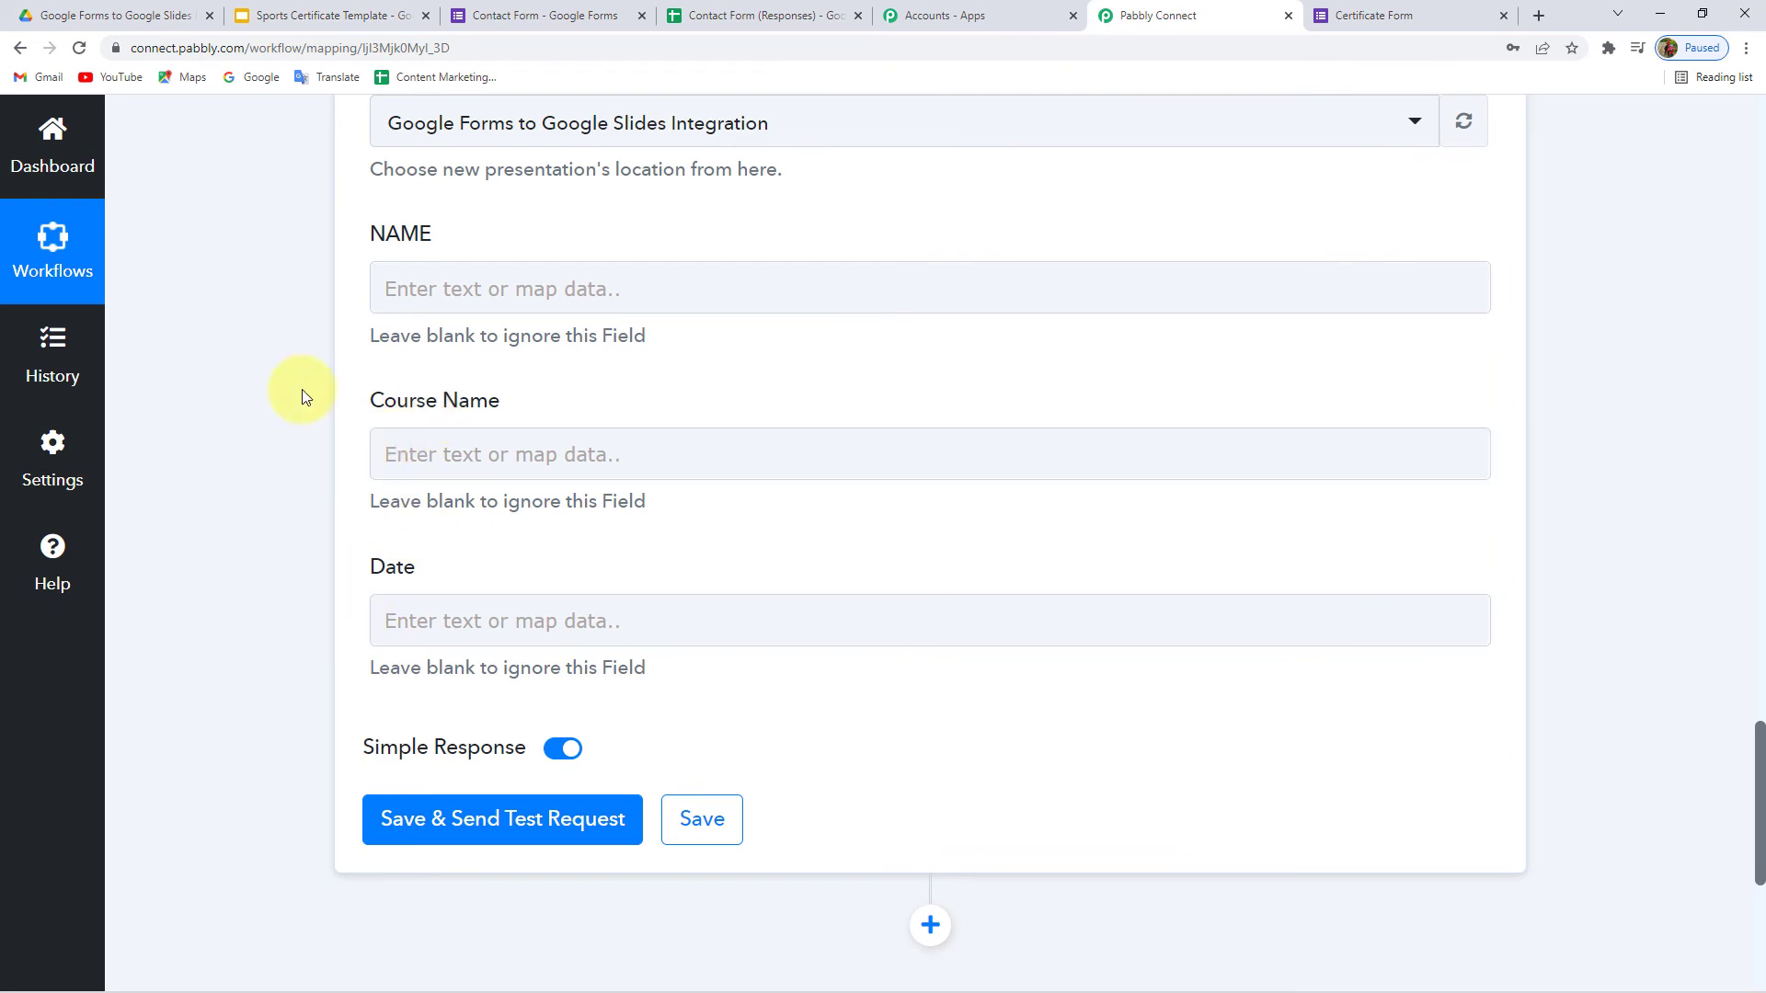
# - Map the form's Full Name answer into the NAME field
pyautogui.click(478, 293)
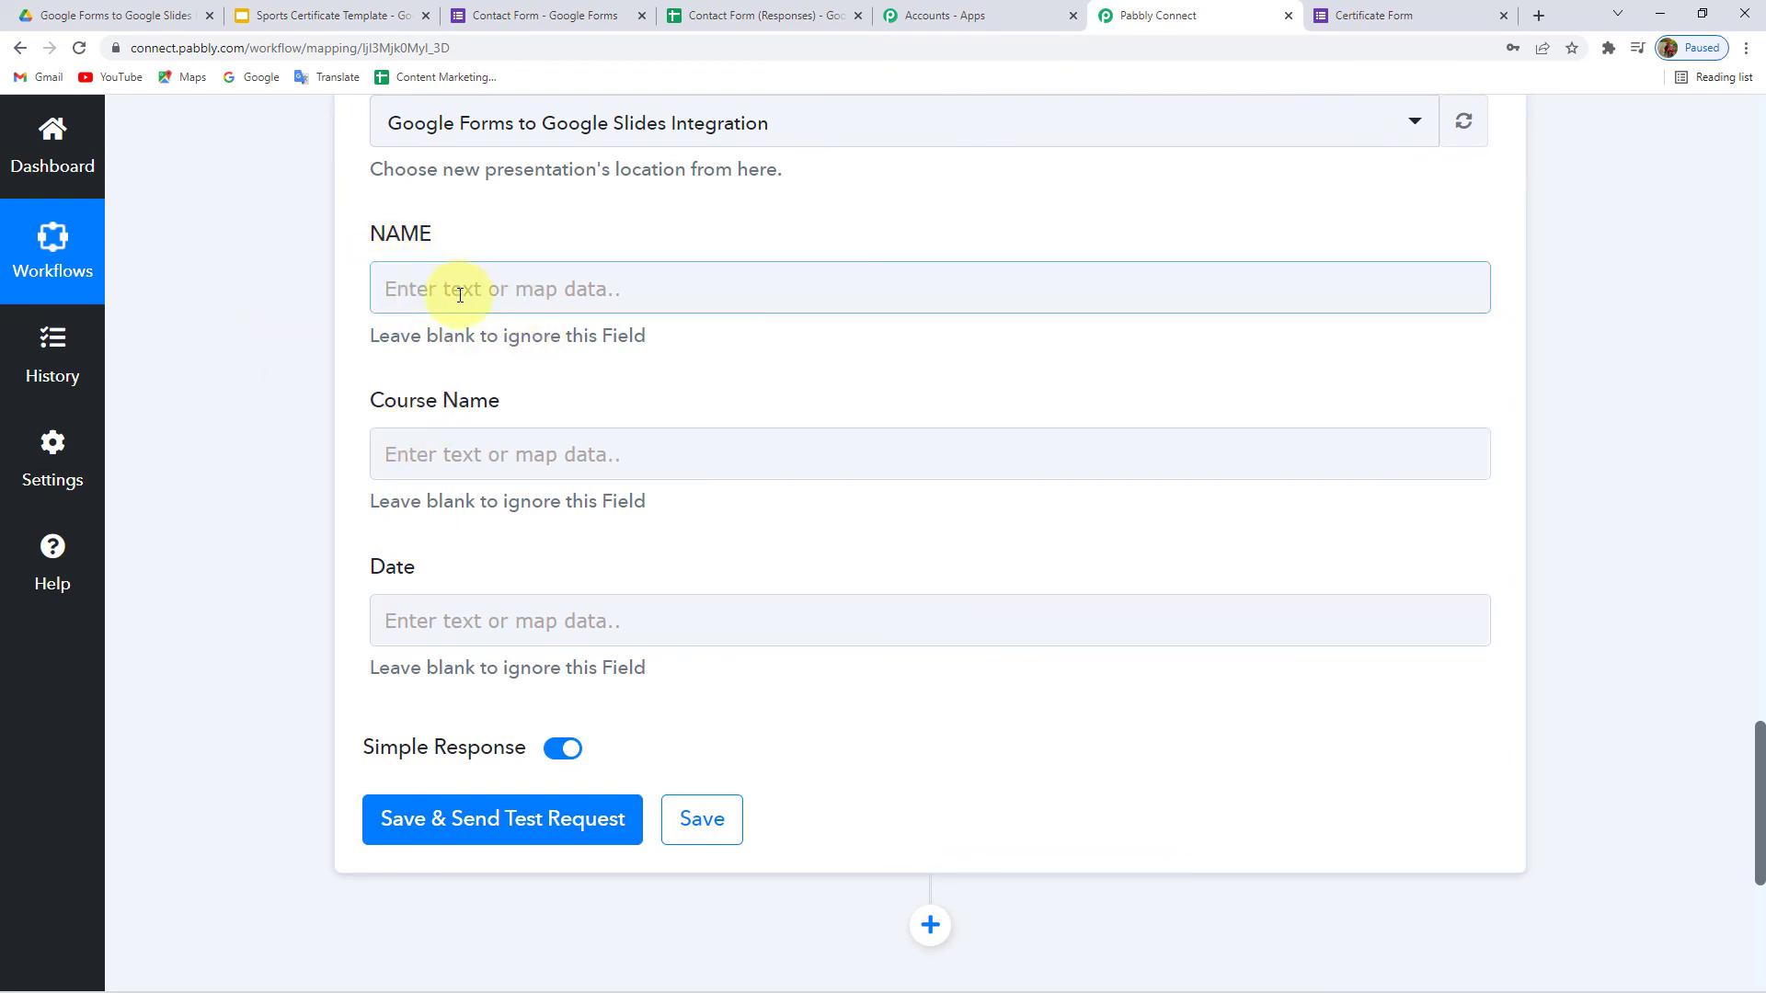
pyautogui.click(449, 293)
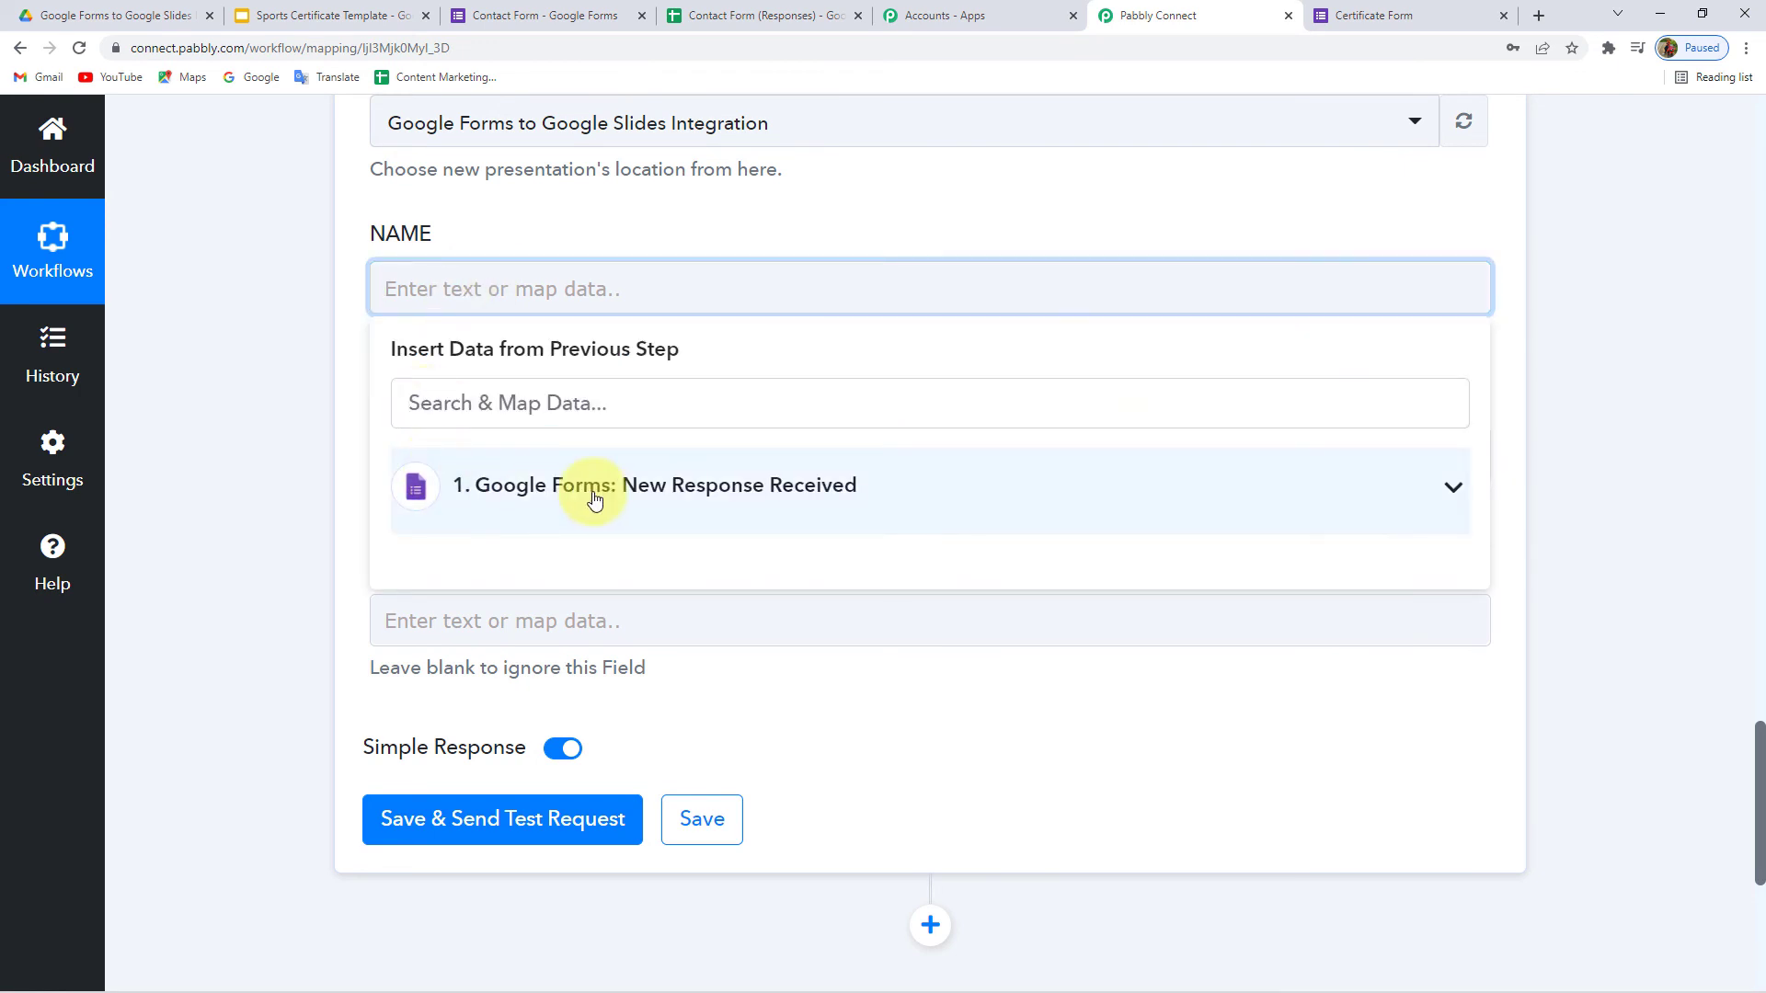
pyautogui.click(594, 497)
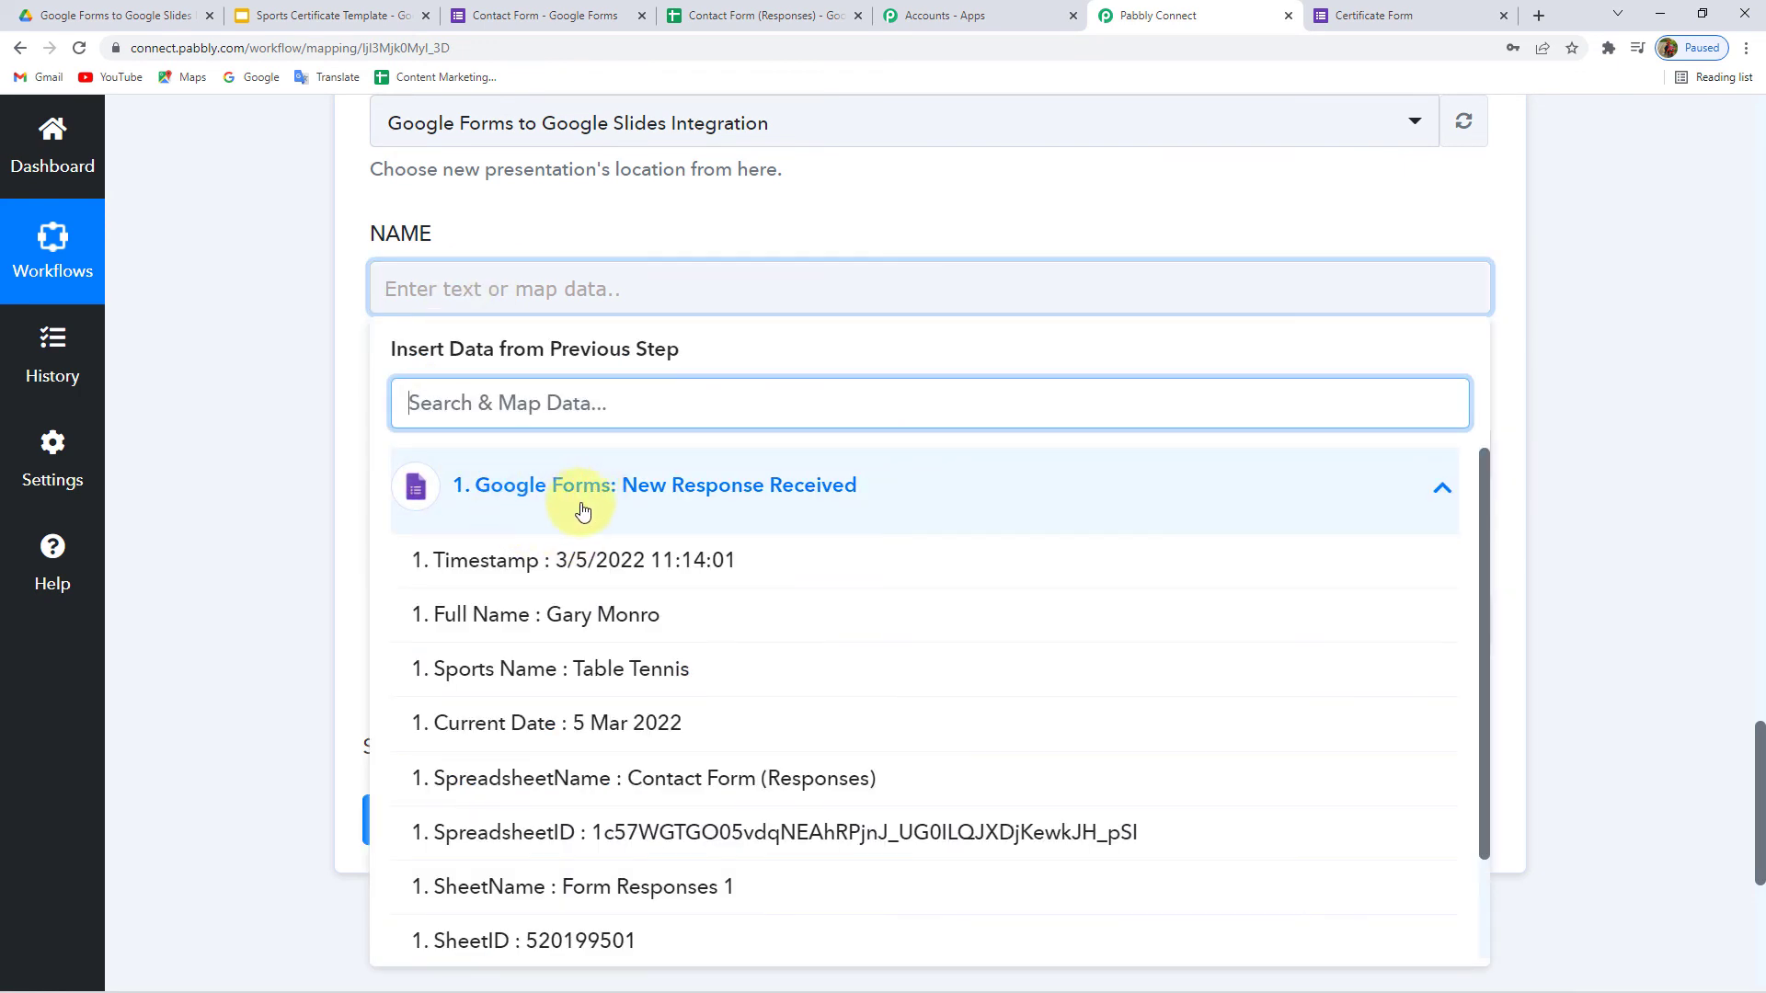
pyautogui.click(621, 618)
pyautogui.click(184, 333)
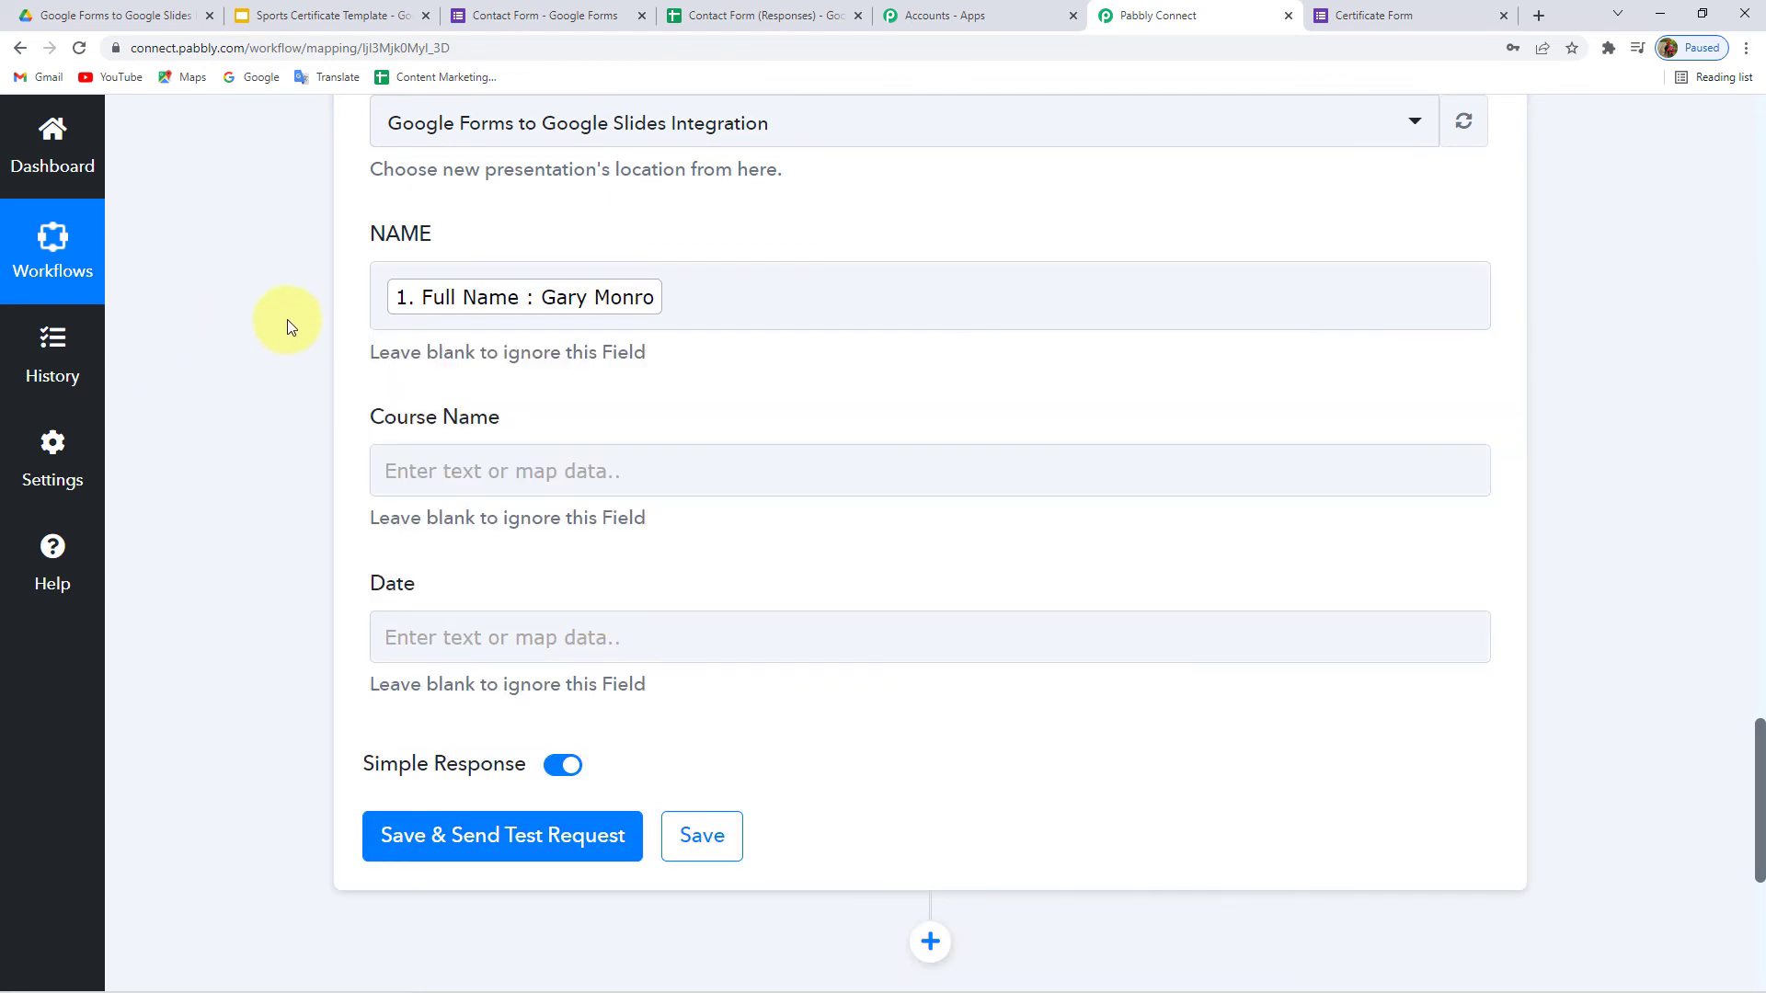
pyautogui.scroll(-3, 287, 318)
# - Map Sports Name into Course Name and Current Date into the Date field
pyautogui.click(525, 189)
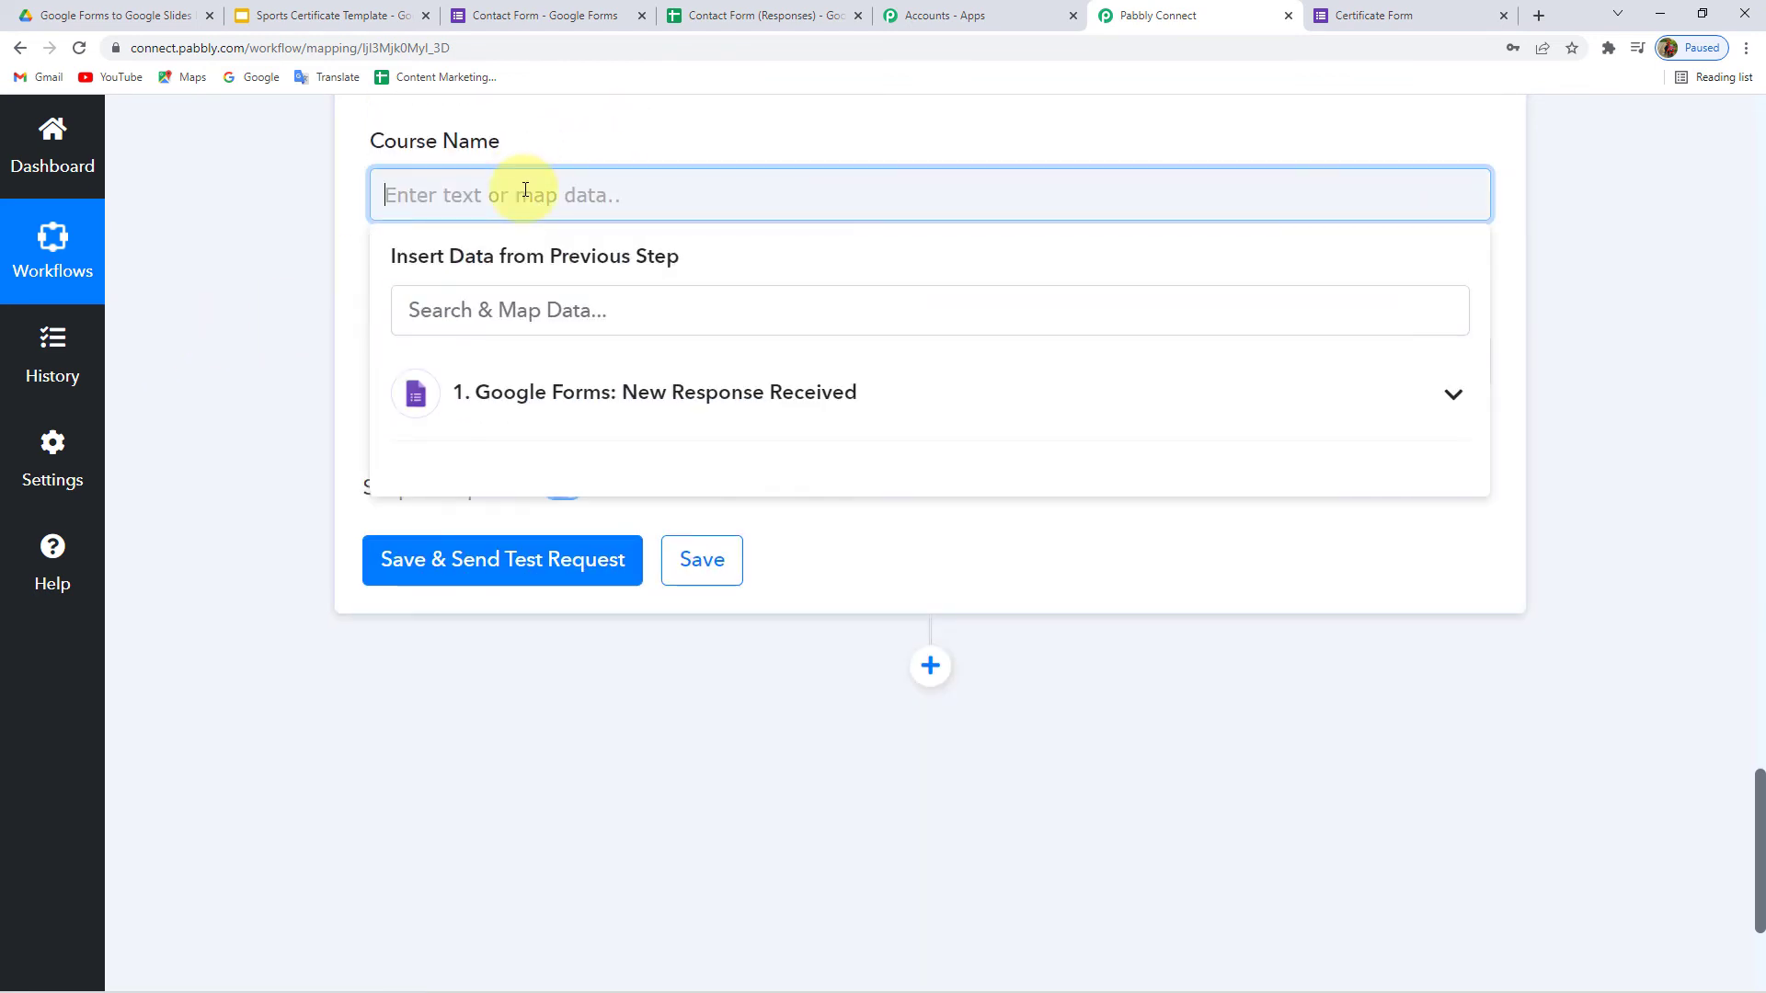
pyautogui.click(564, 418)
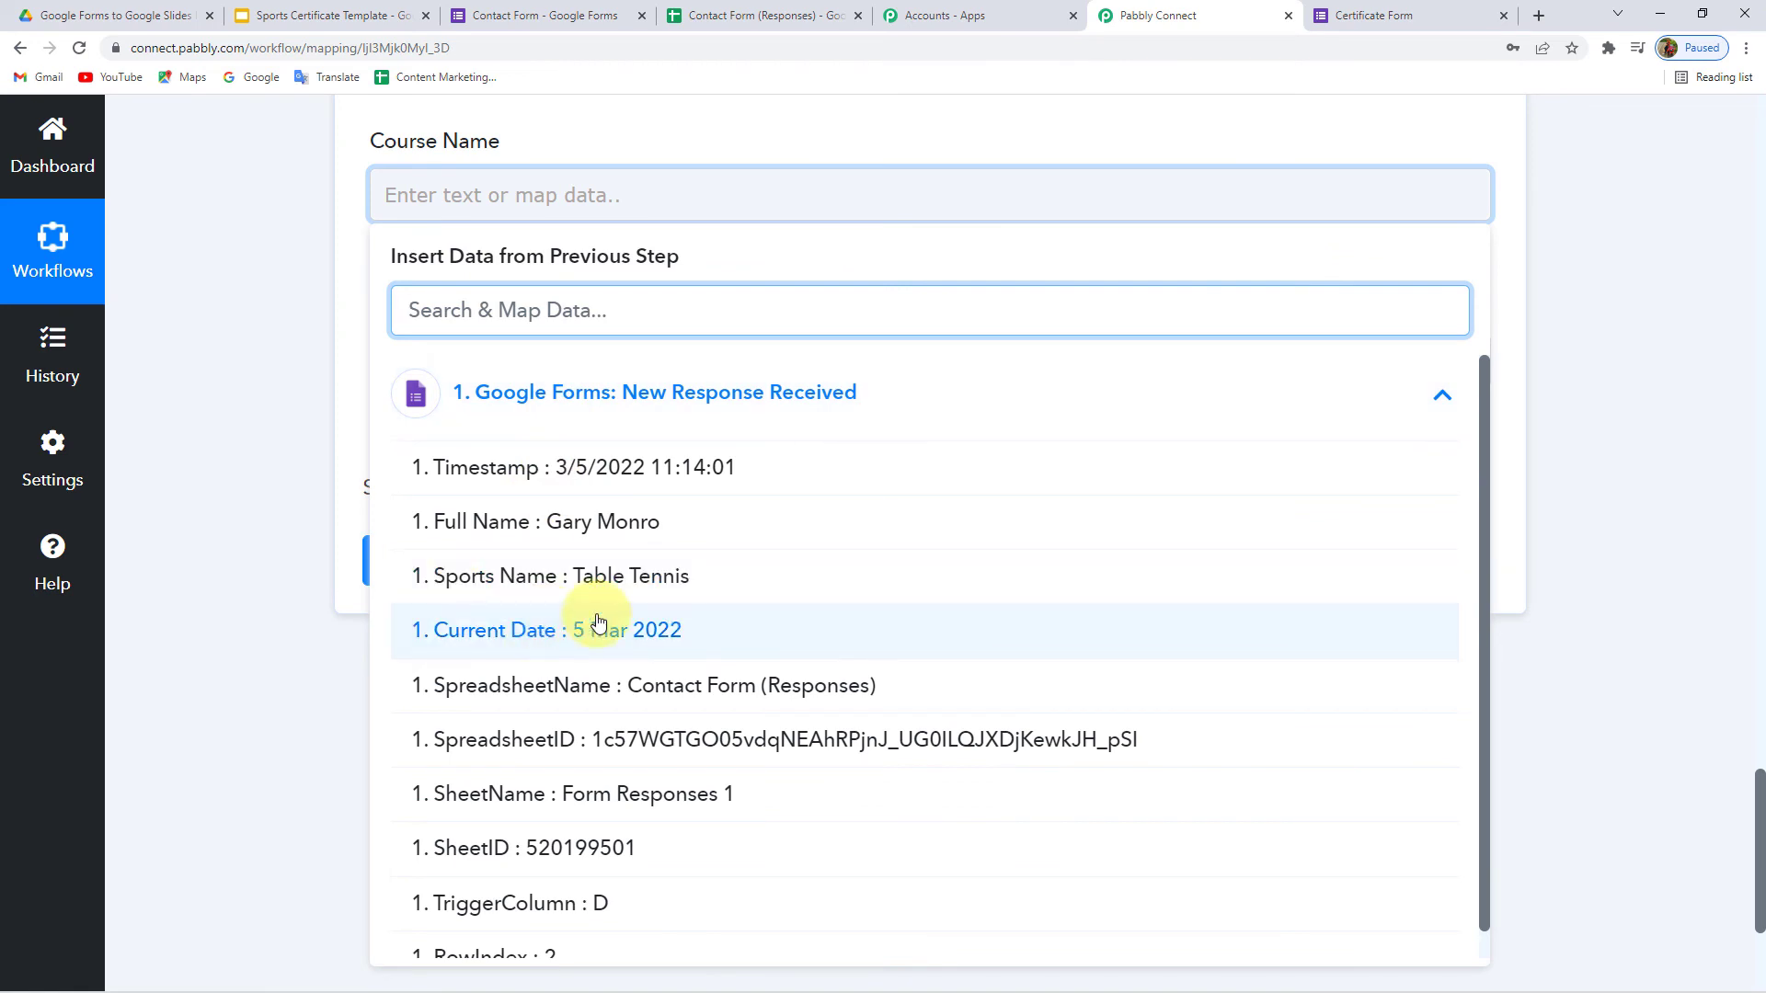
pyautogui.click(631, 578)
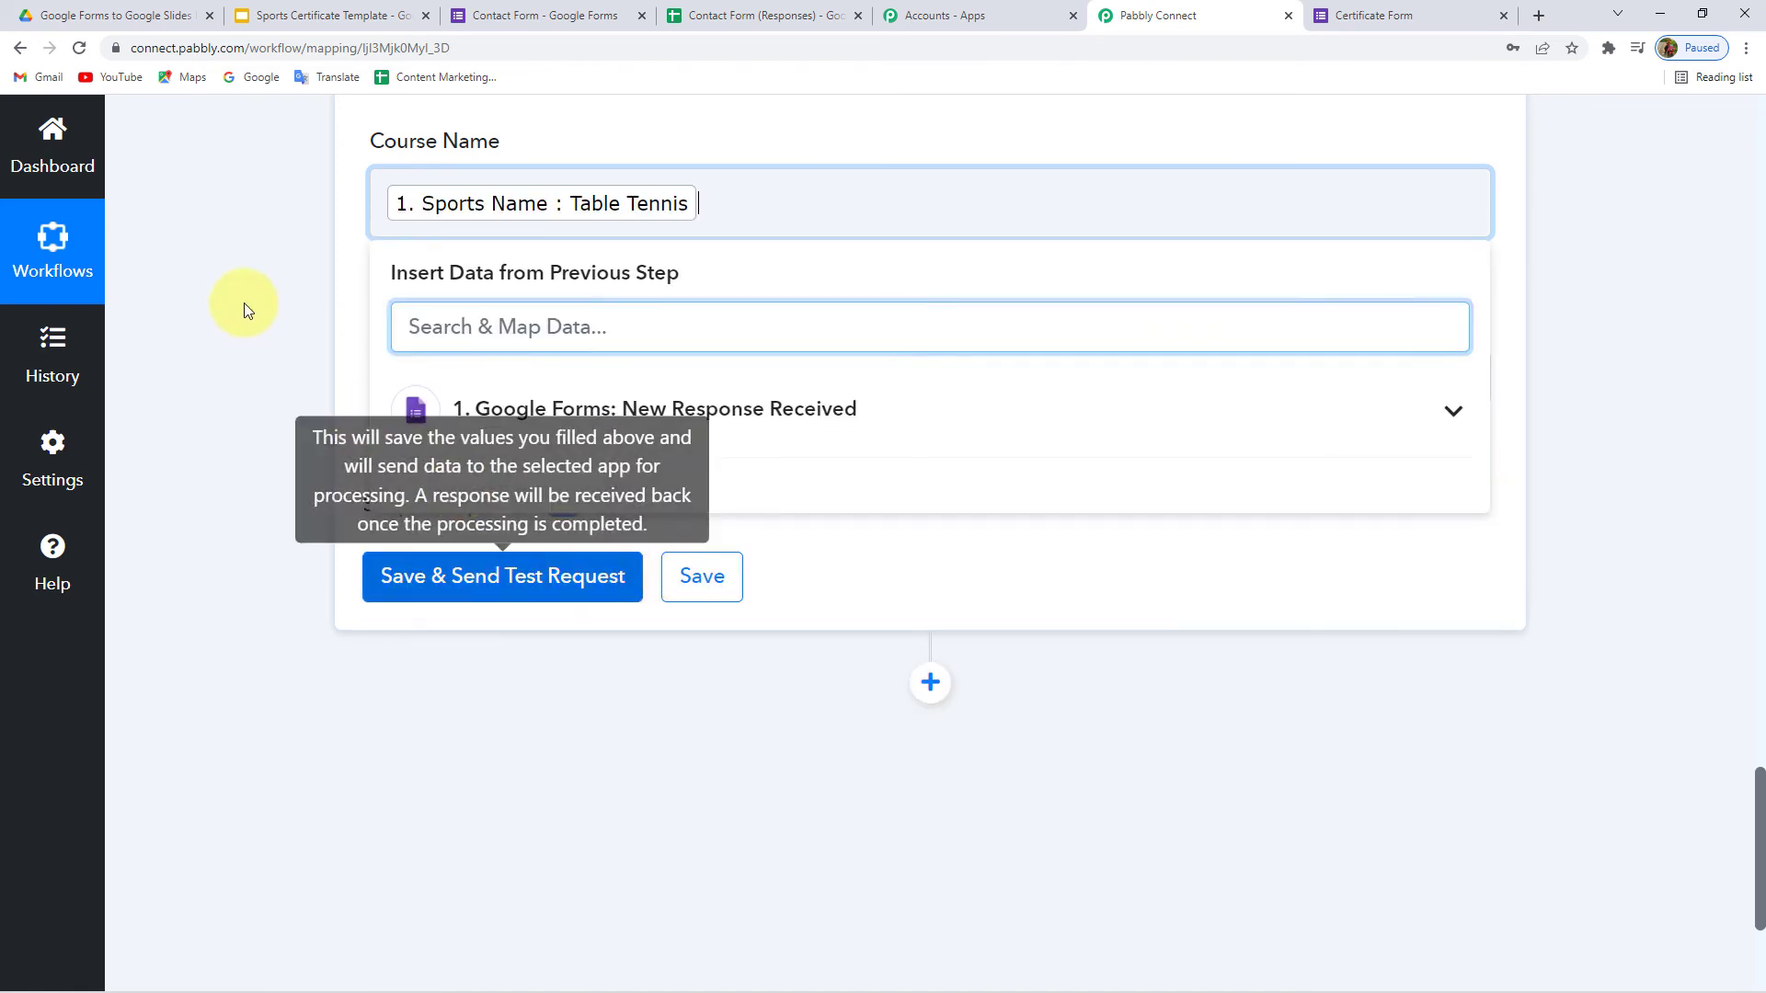
pyautogui.click(467, 381)
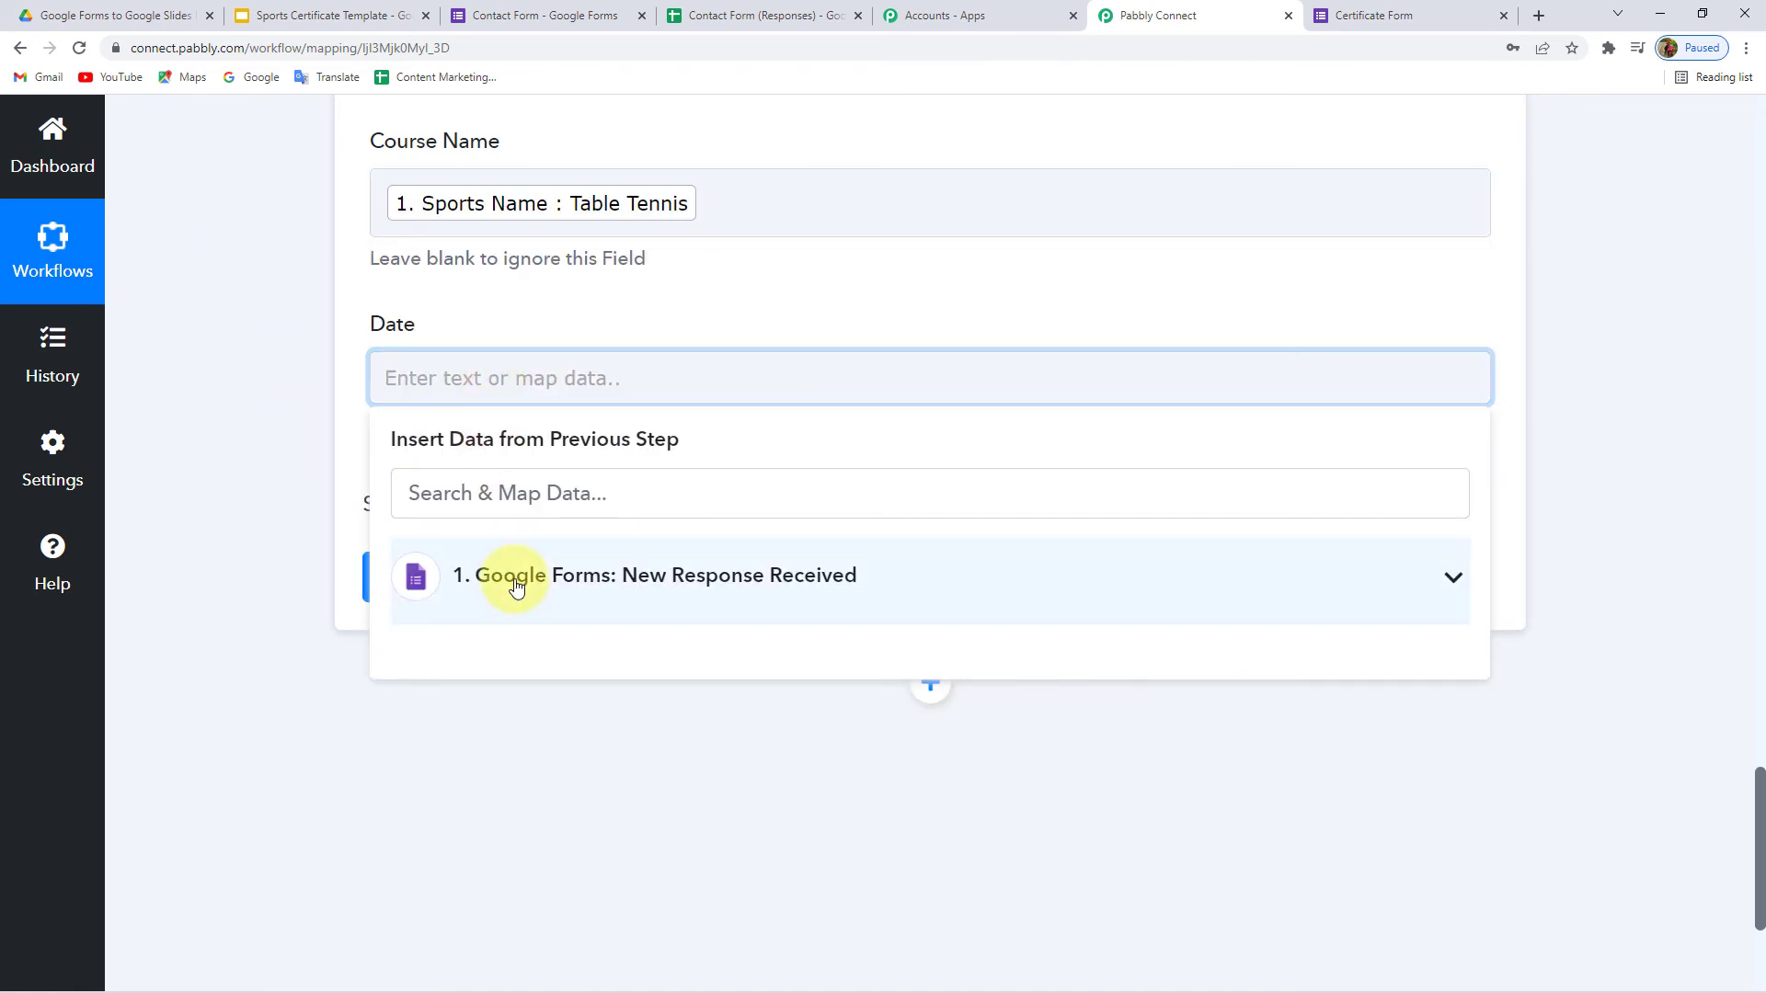
pyautogui.click(543, 585)
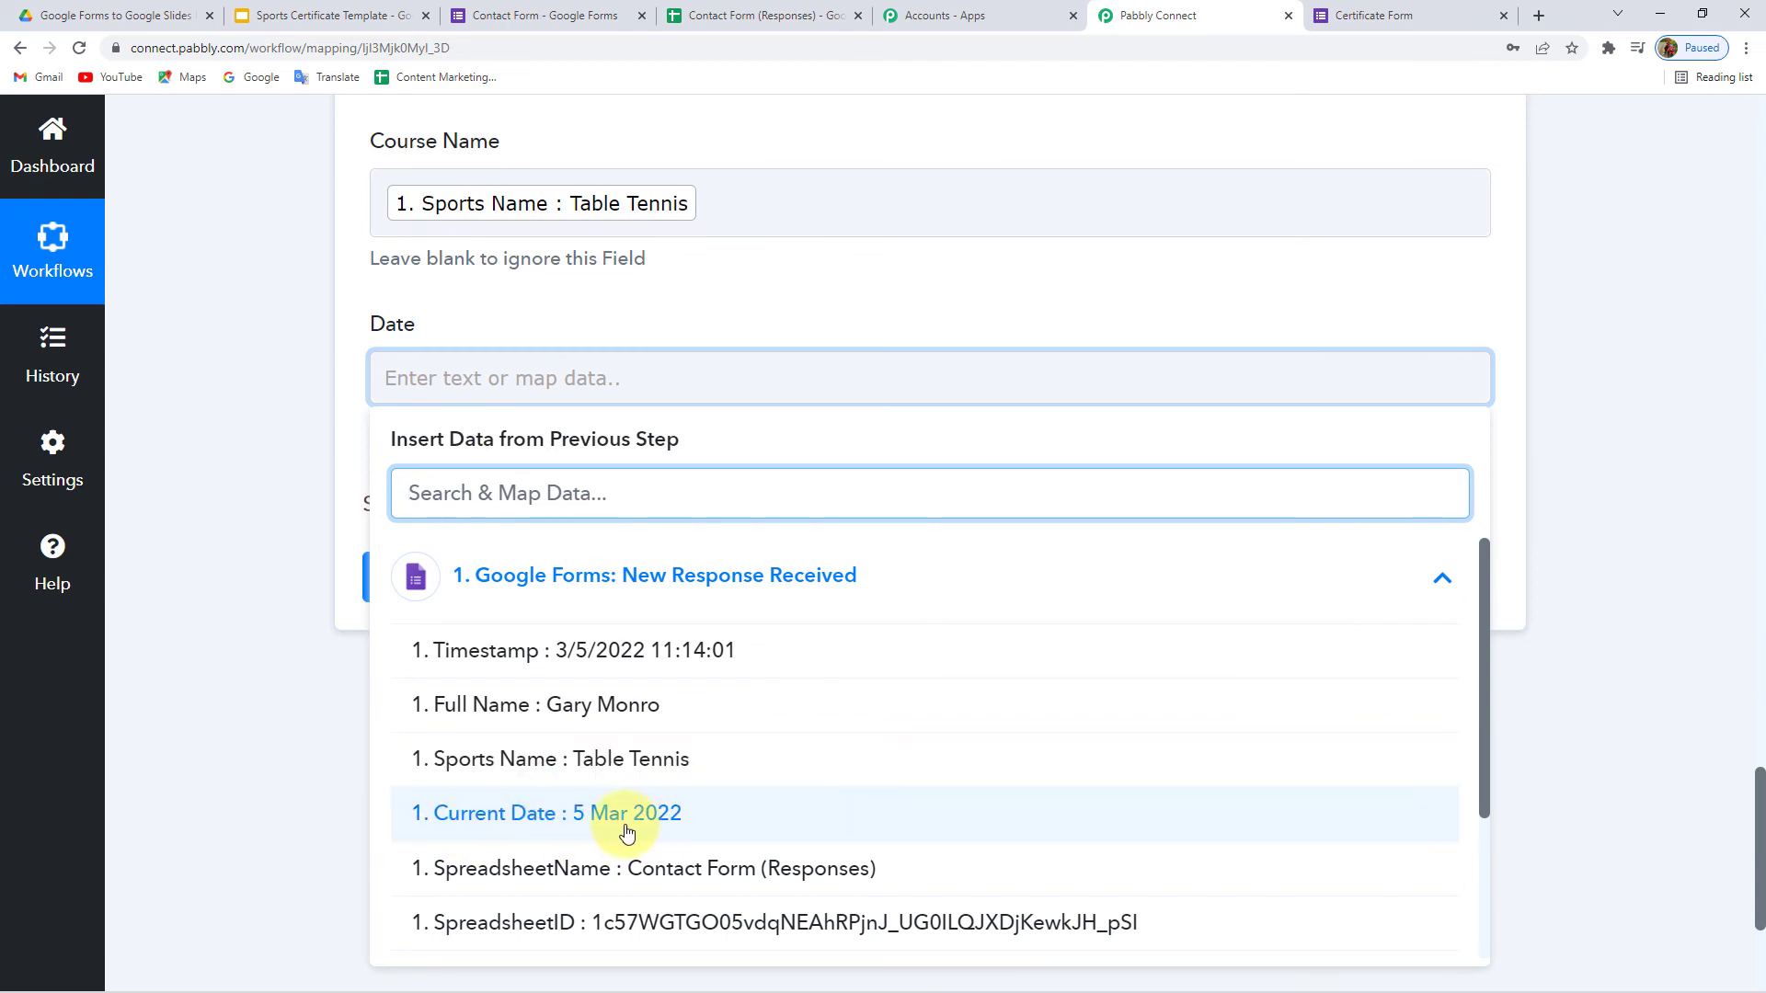
pyautogui.click(672, 822)
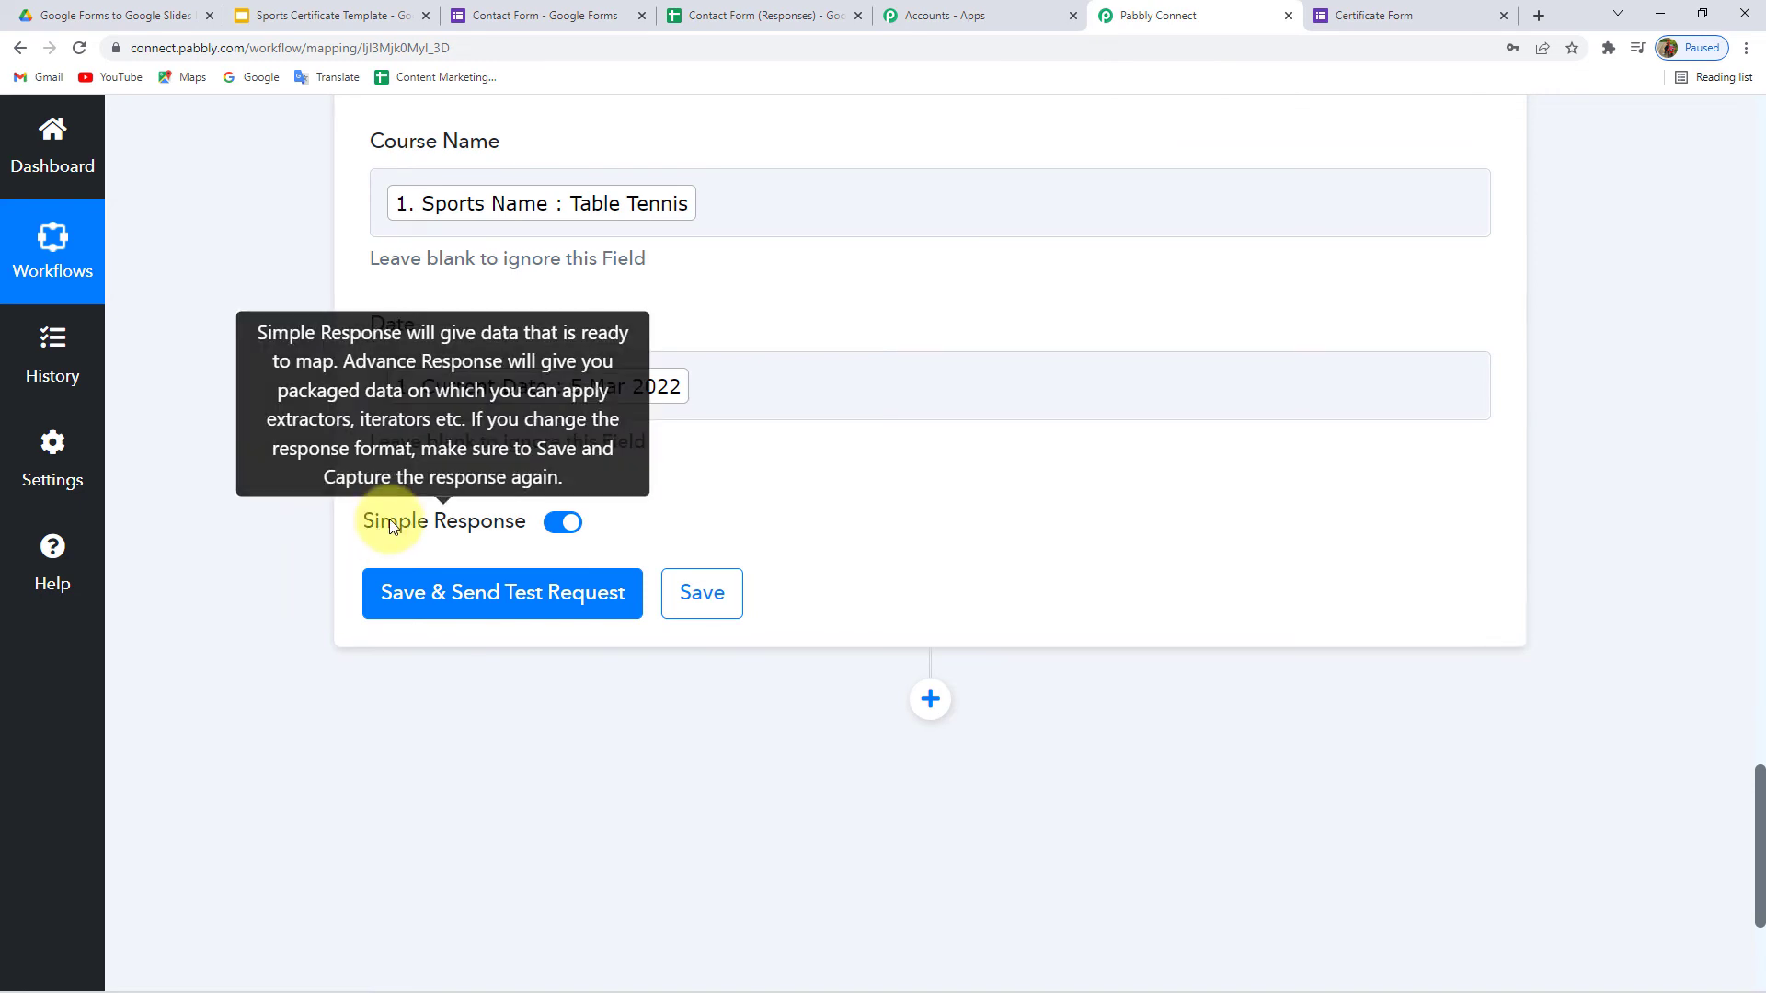
pyautogui.scroll(3, 387, 520)
pyautogui.scroll(-3, 368, 563)
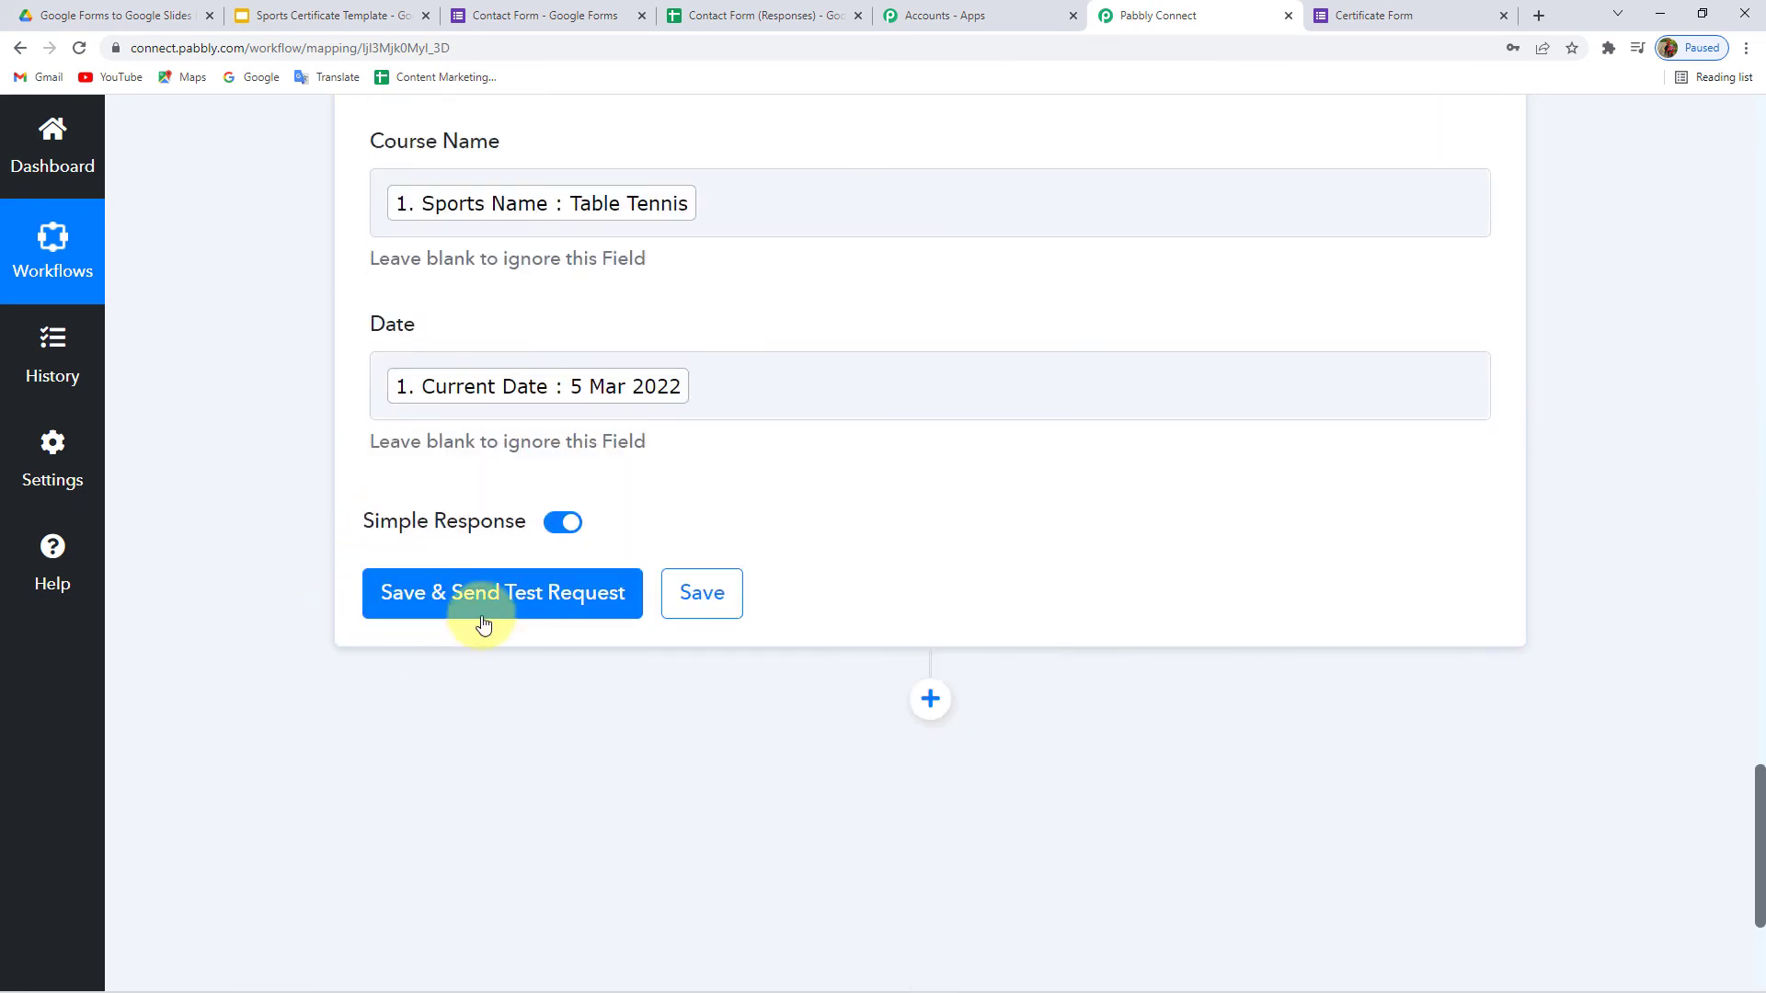
# - Save the mapping and send a test request, then check the Drive output folder for the result
pyautogui.click(625, 618)
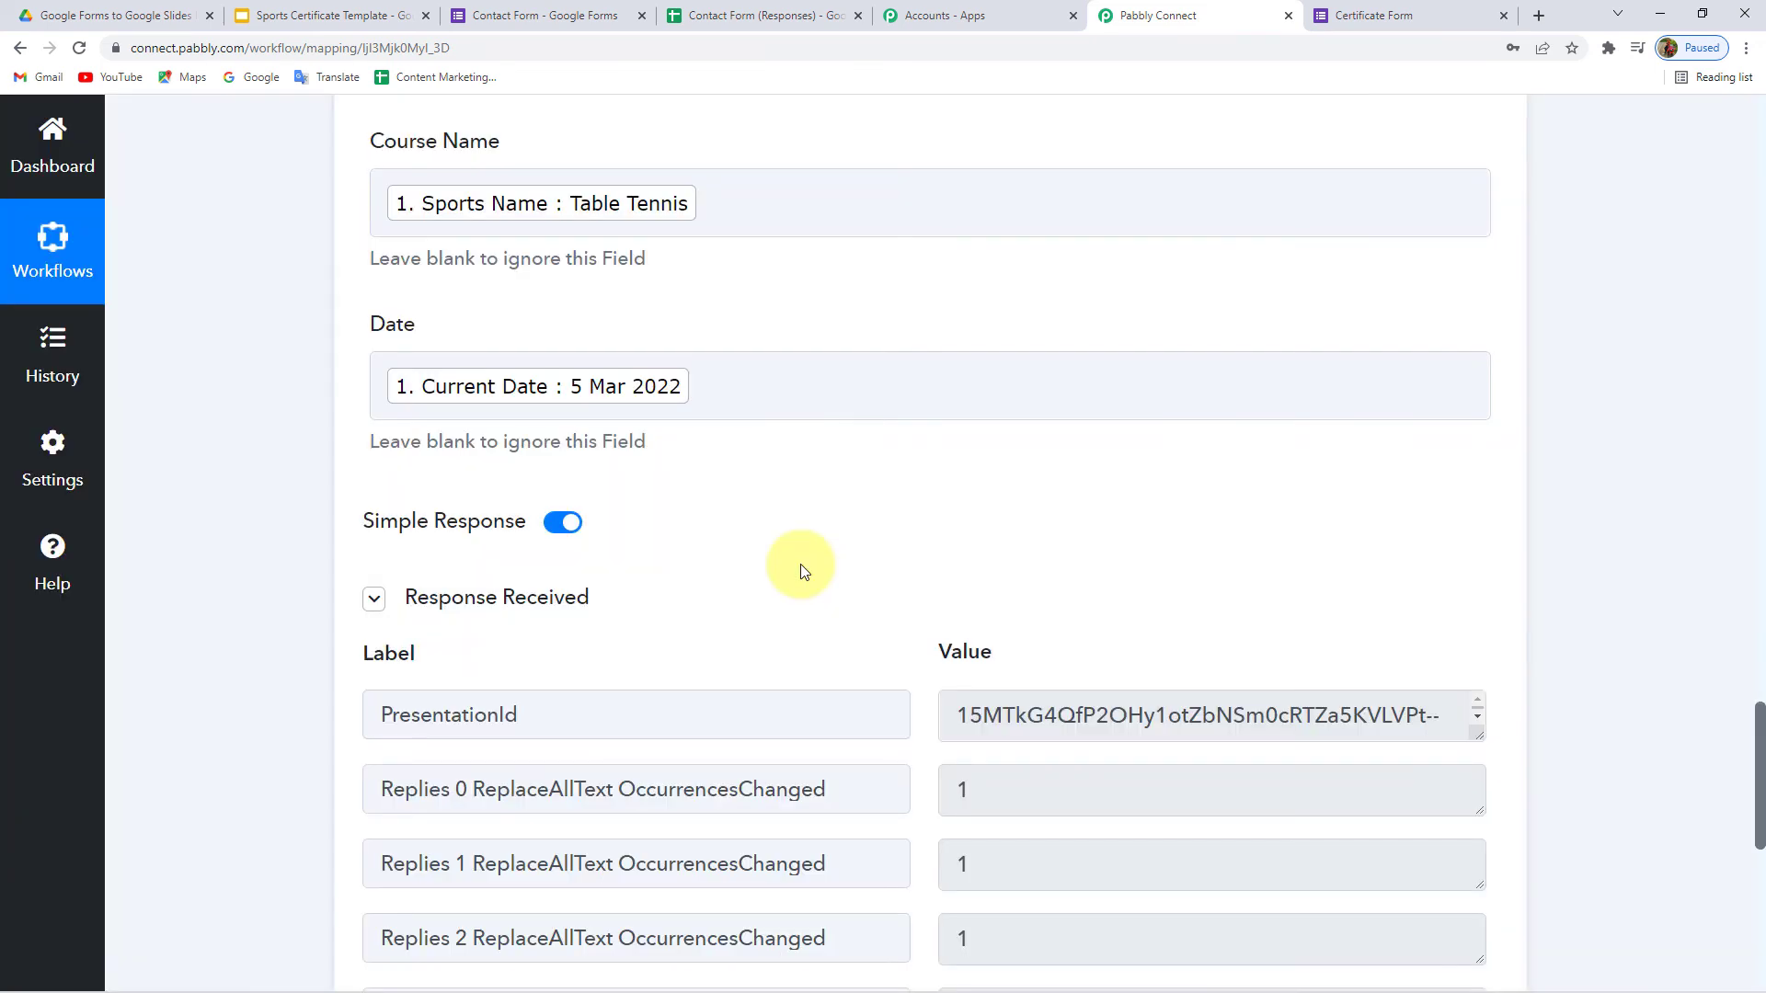
pyautogui.scroll(-2, 782, 571)
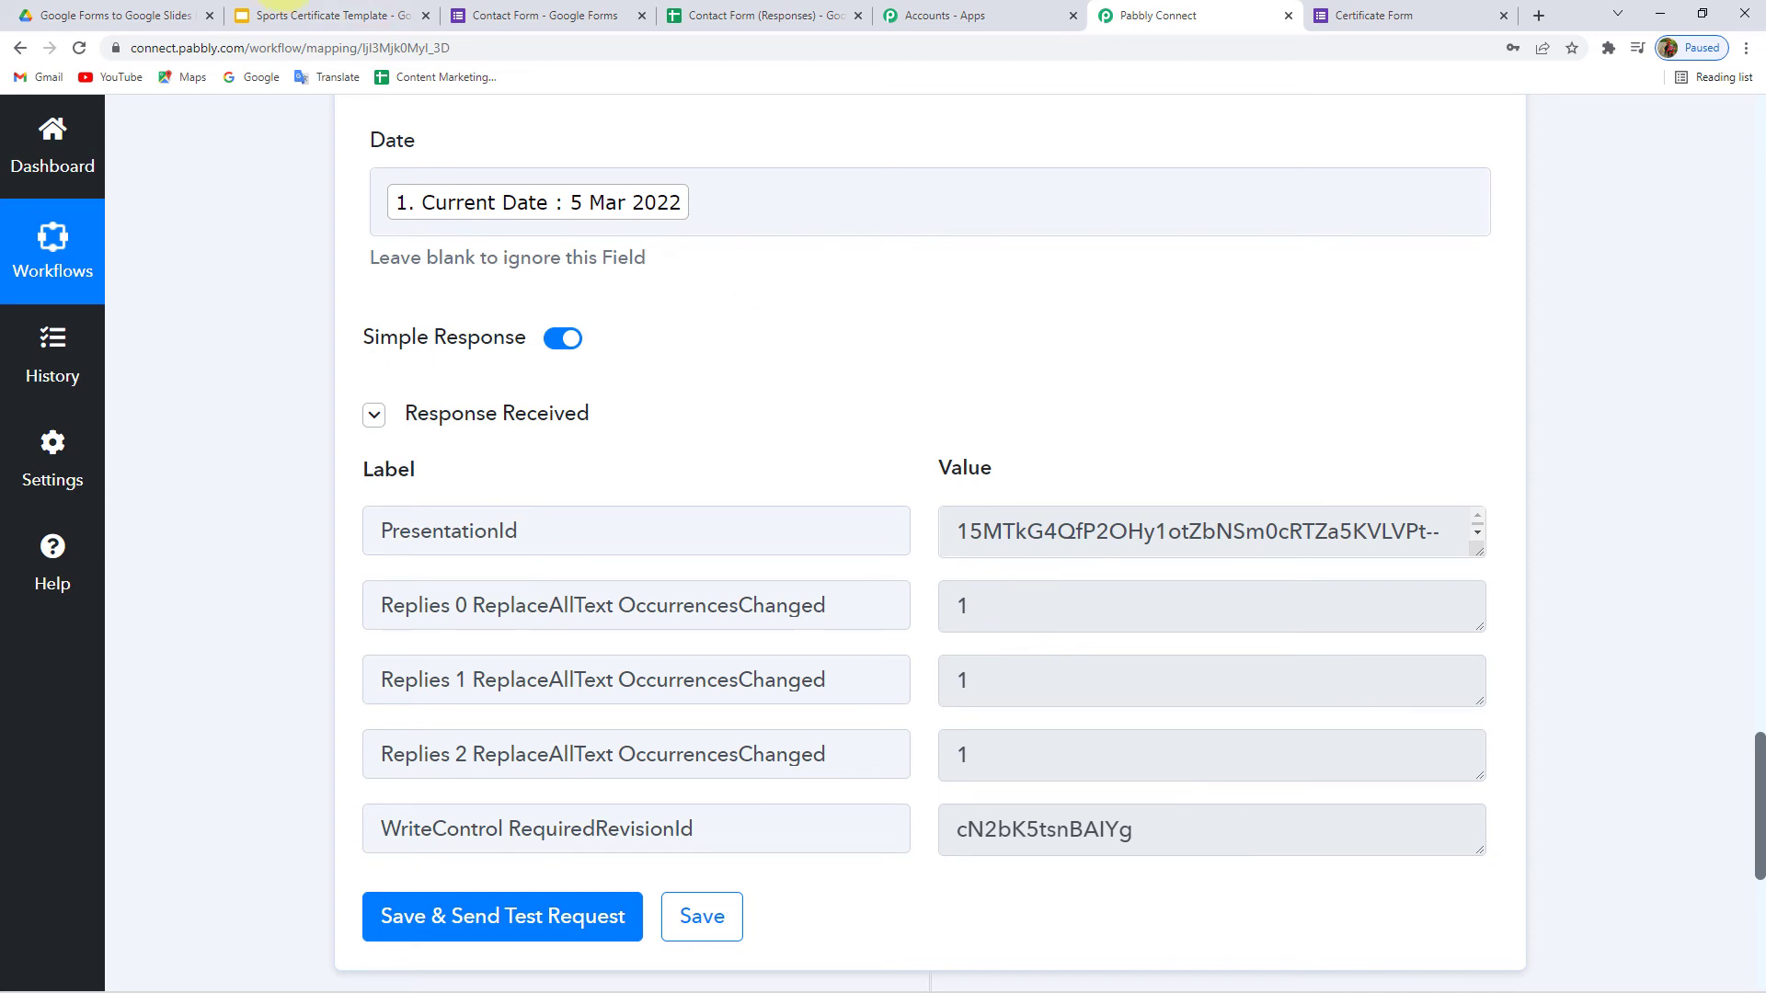
pyautogui.click(76, 15)
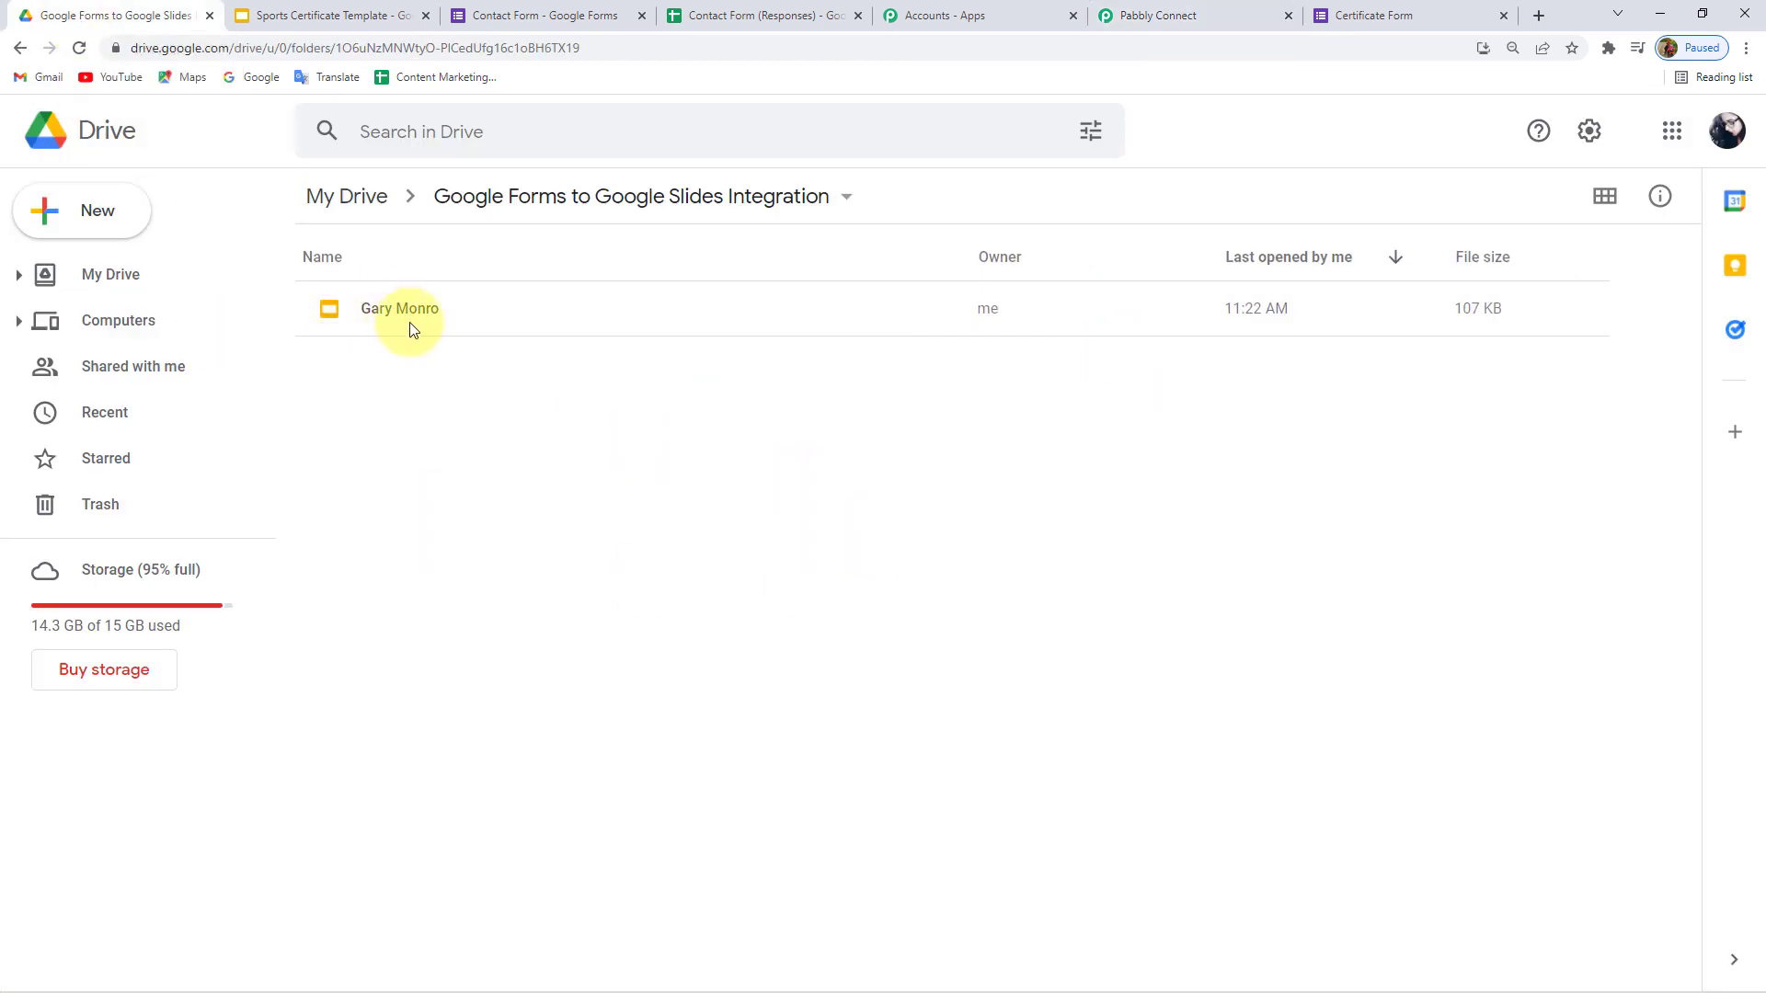
# - Open the generated certificate from Drive and verify the name, Table Tennis course and 5 Mar 2022 date
pyautogui.click(1195, 15)
pyautogui.scroll(12, 533, 579)
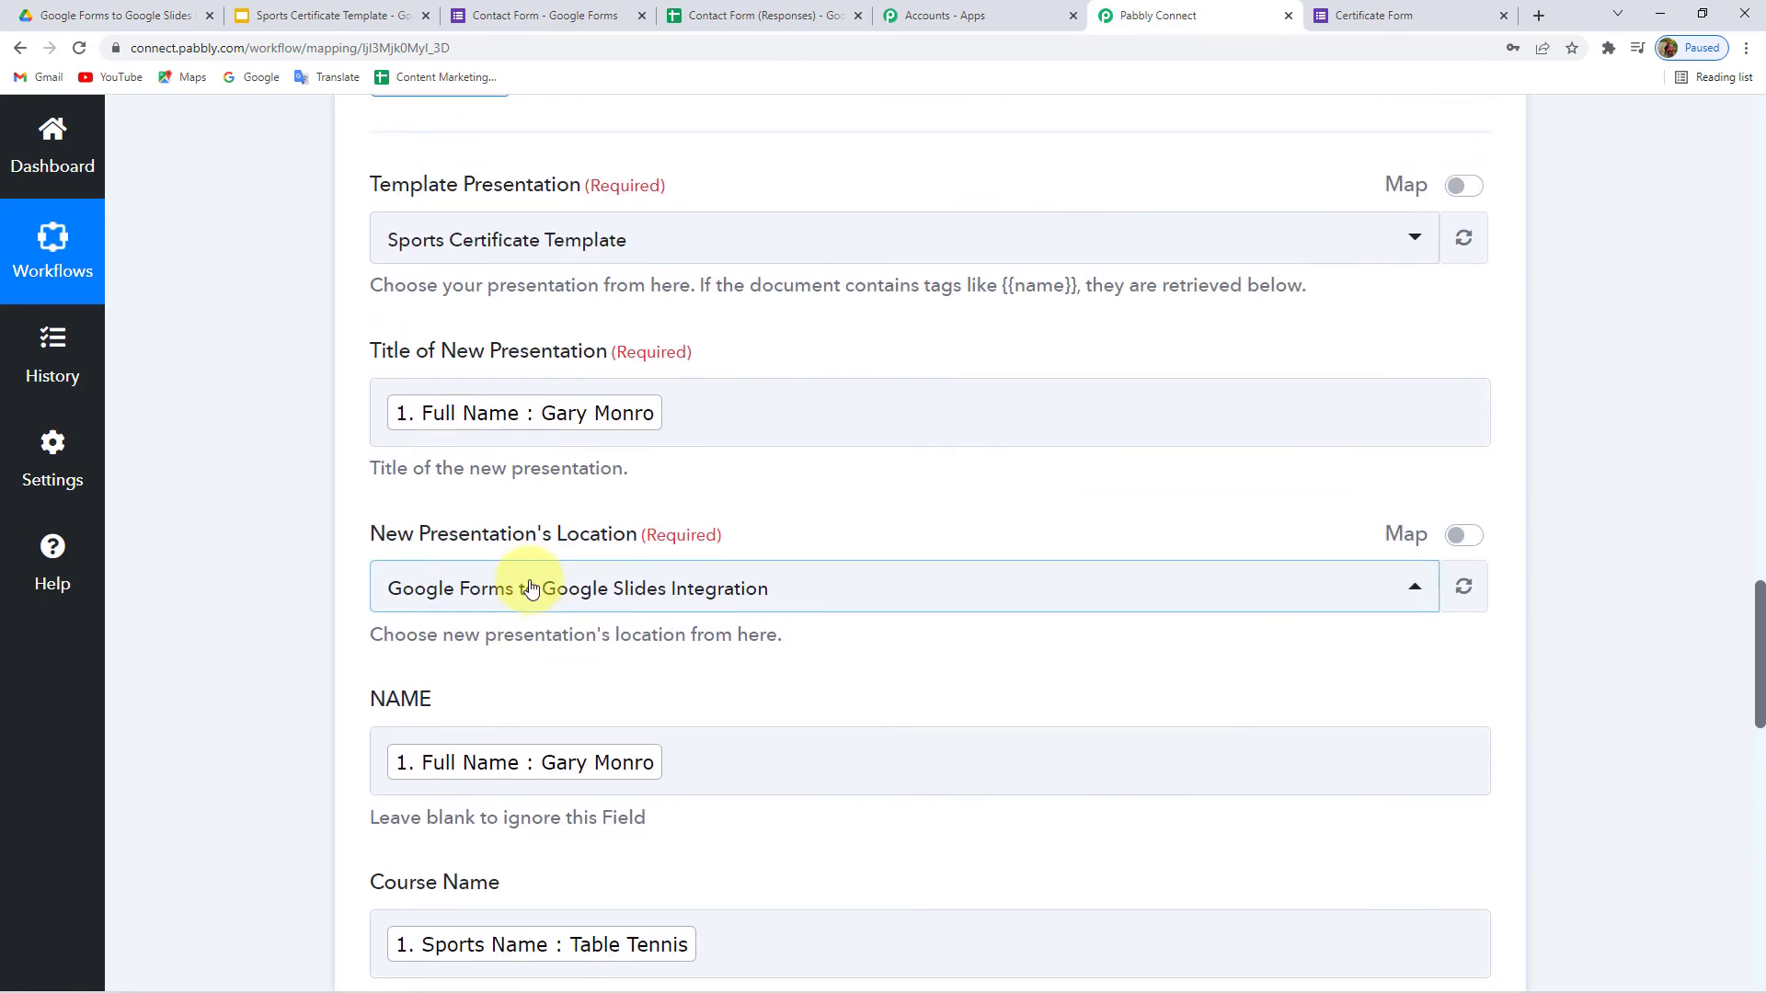
pyautogui.scroll(3, 487, 579)
pyautogui.scroll(-2, 445, 571)
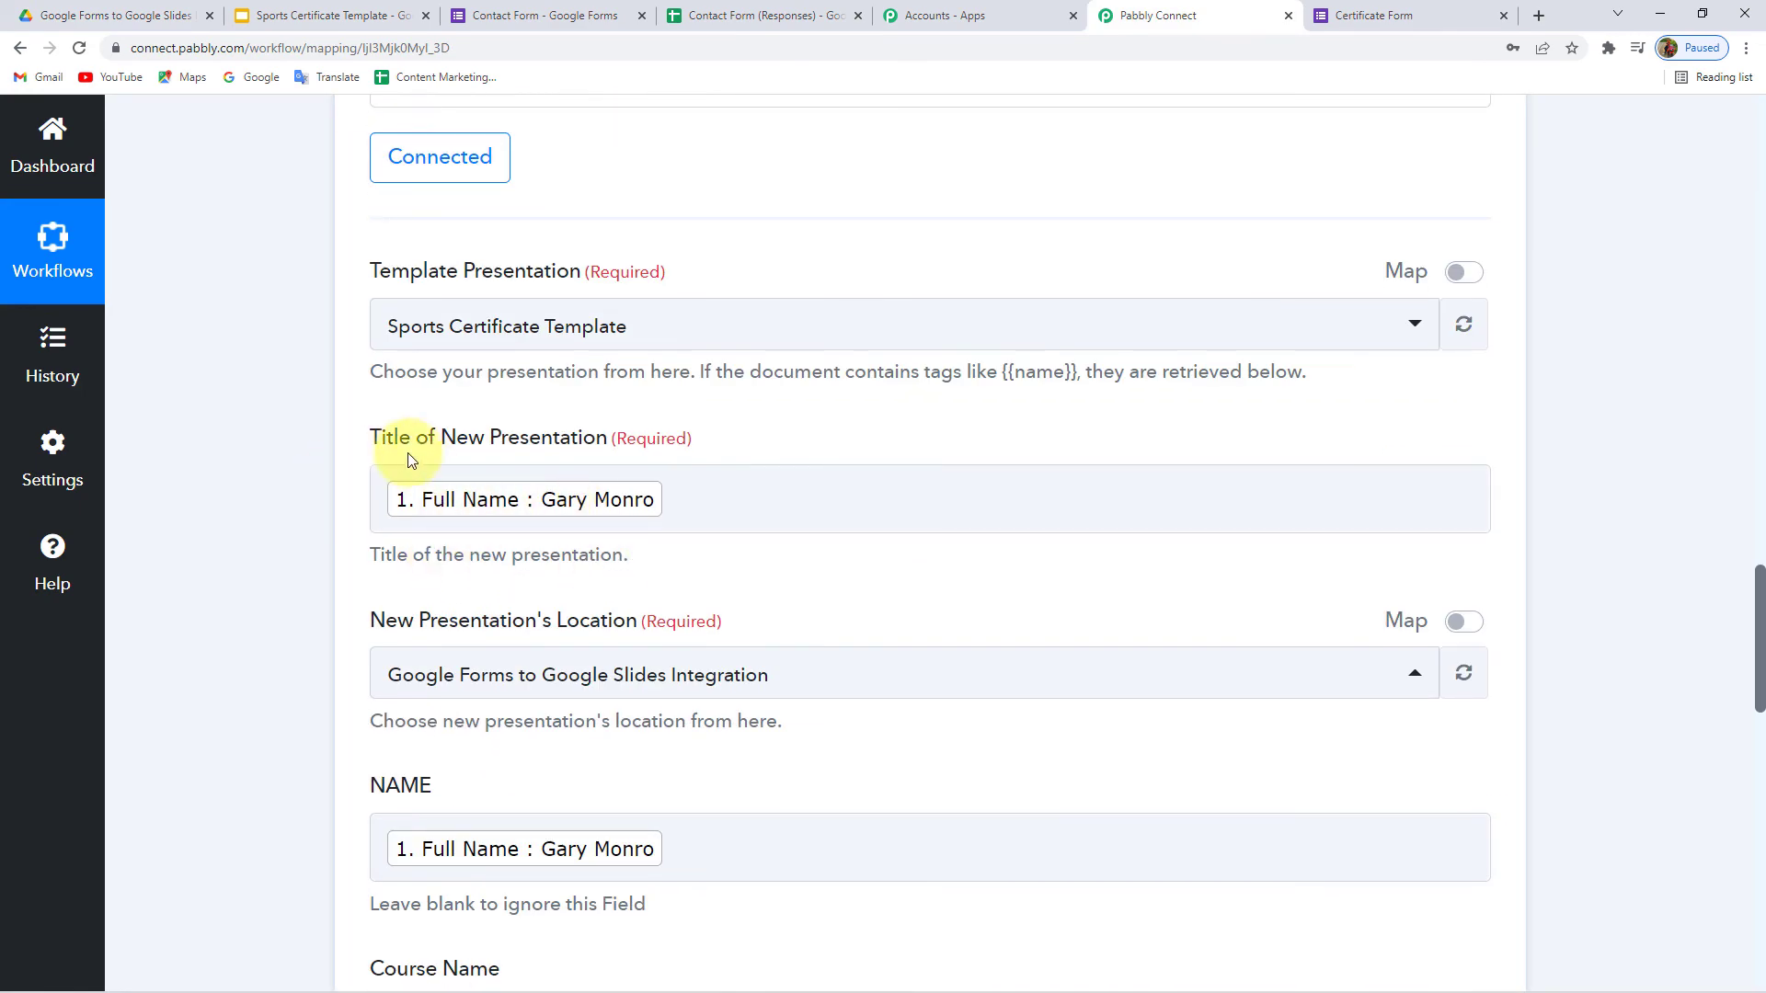
pyautogui.click(322, 14)
pyautogui.click(110, 15)
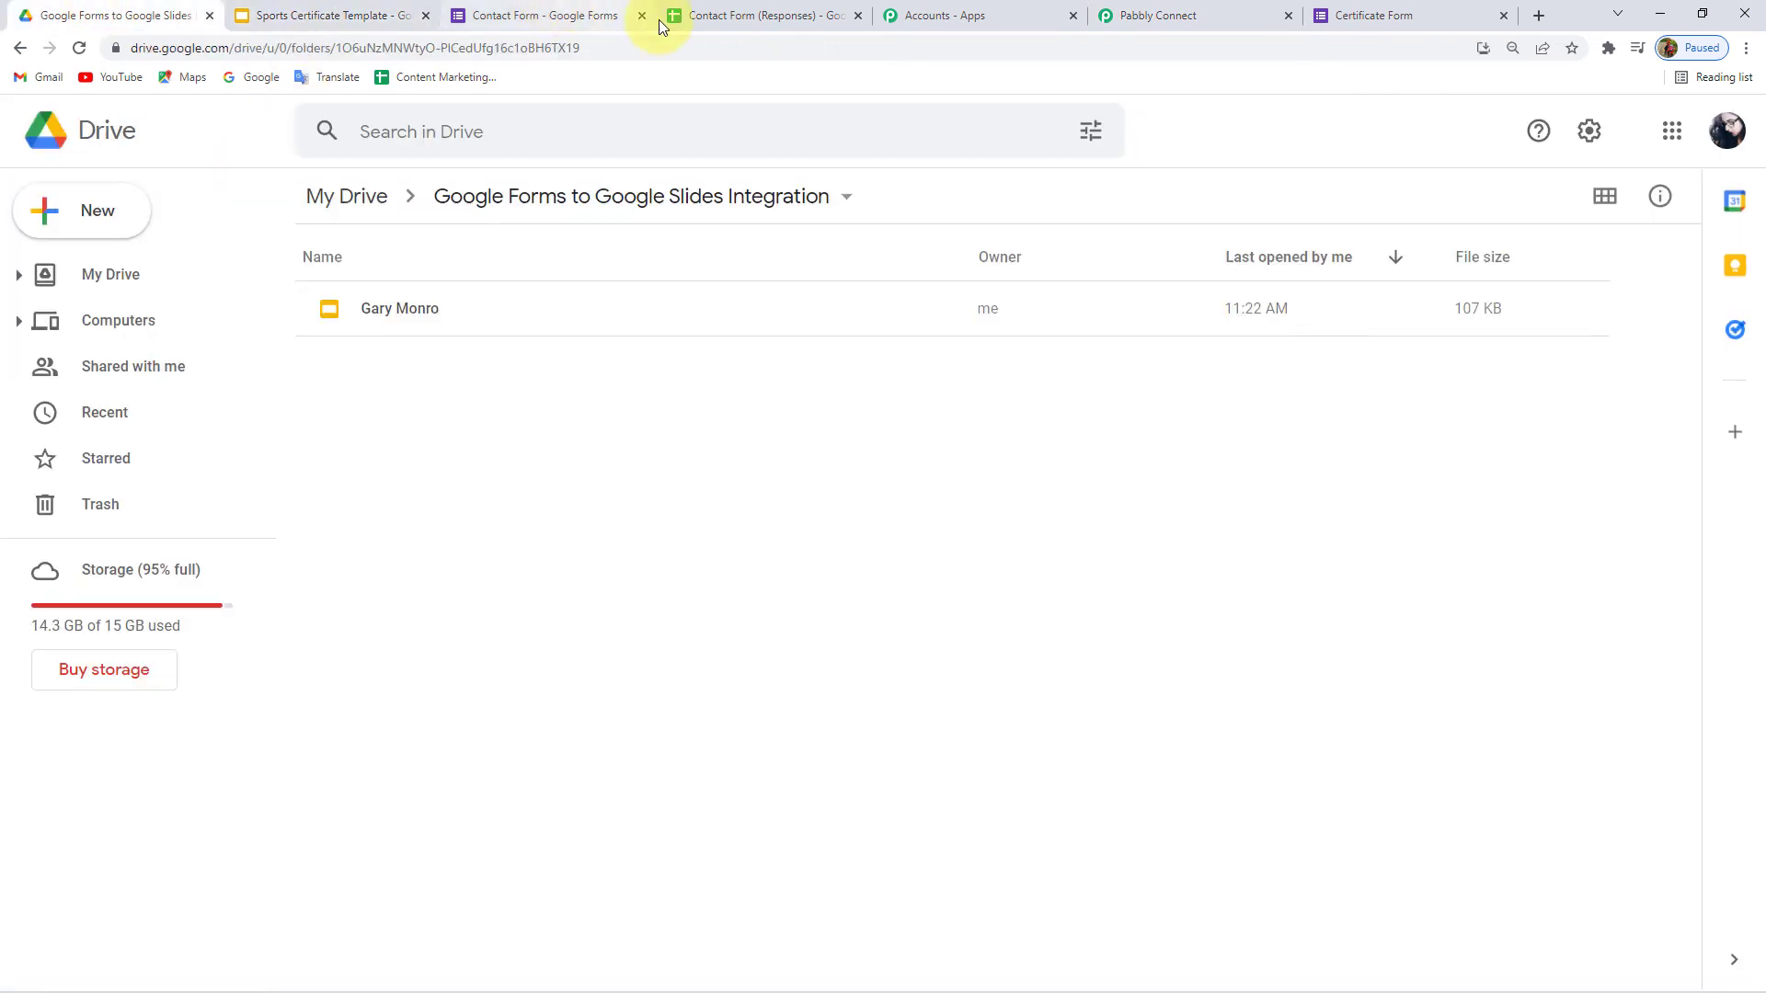
pyautogui.doubleClick(421, 330)
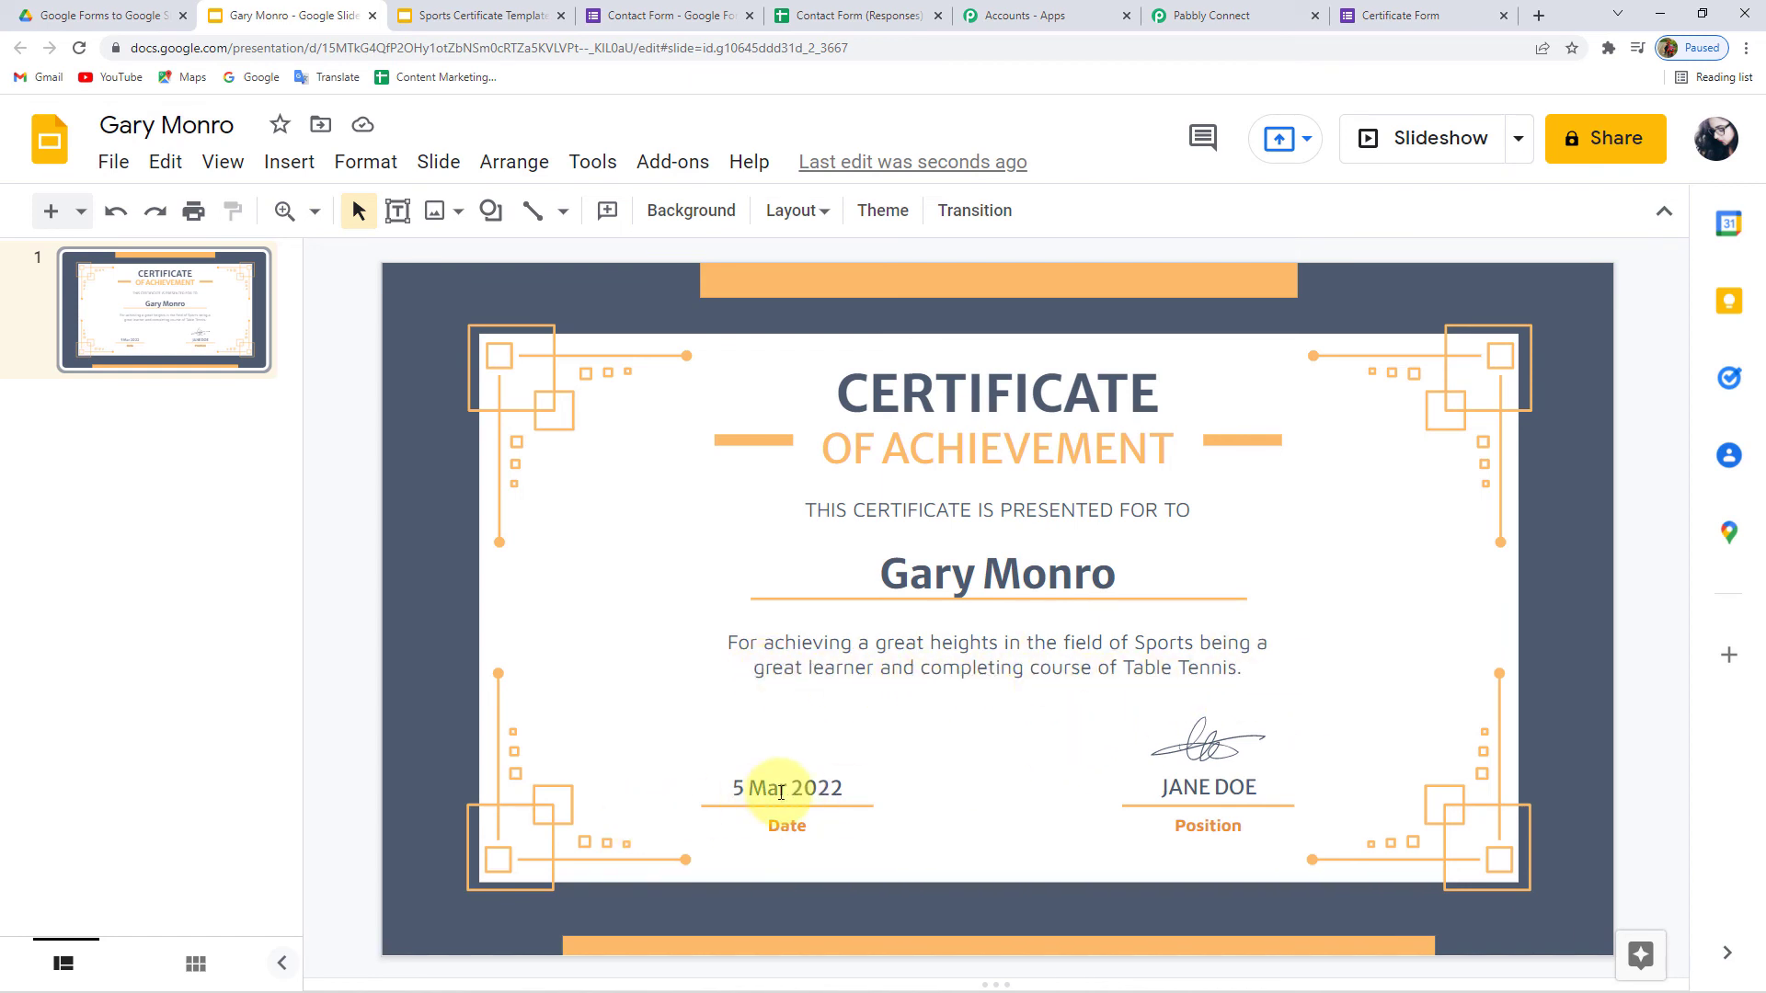
pyautogui.tripleClick(741, 788)
pyautogui.click(901, 734)
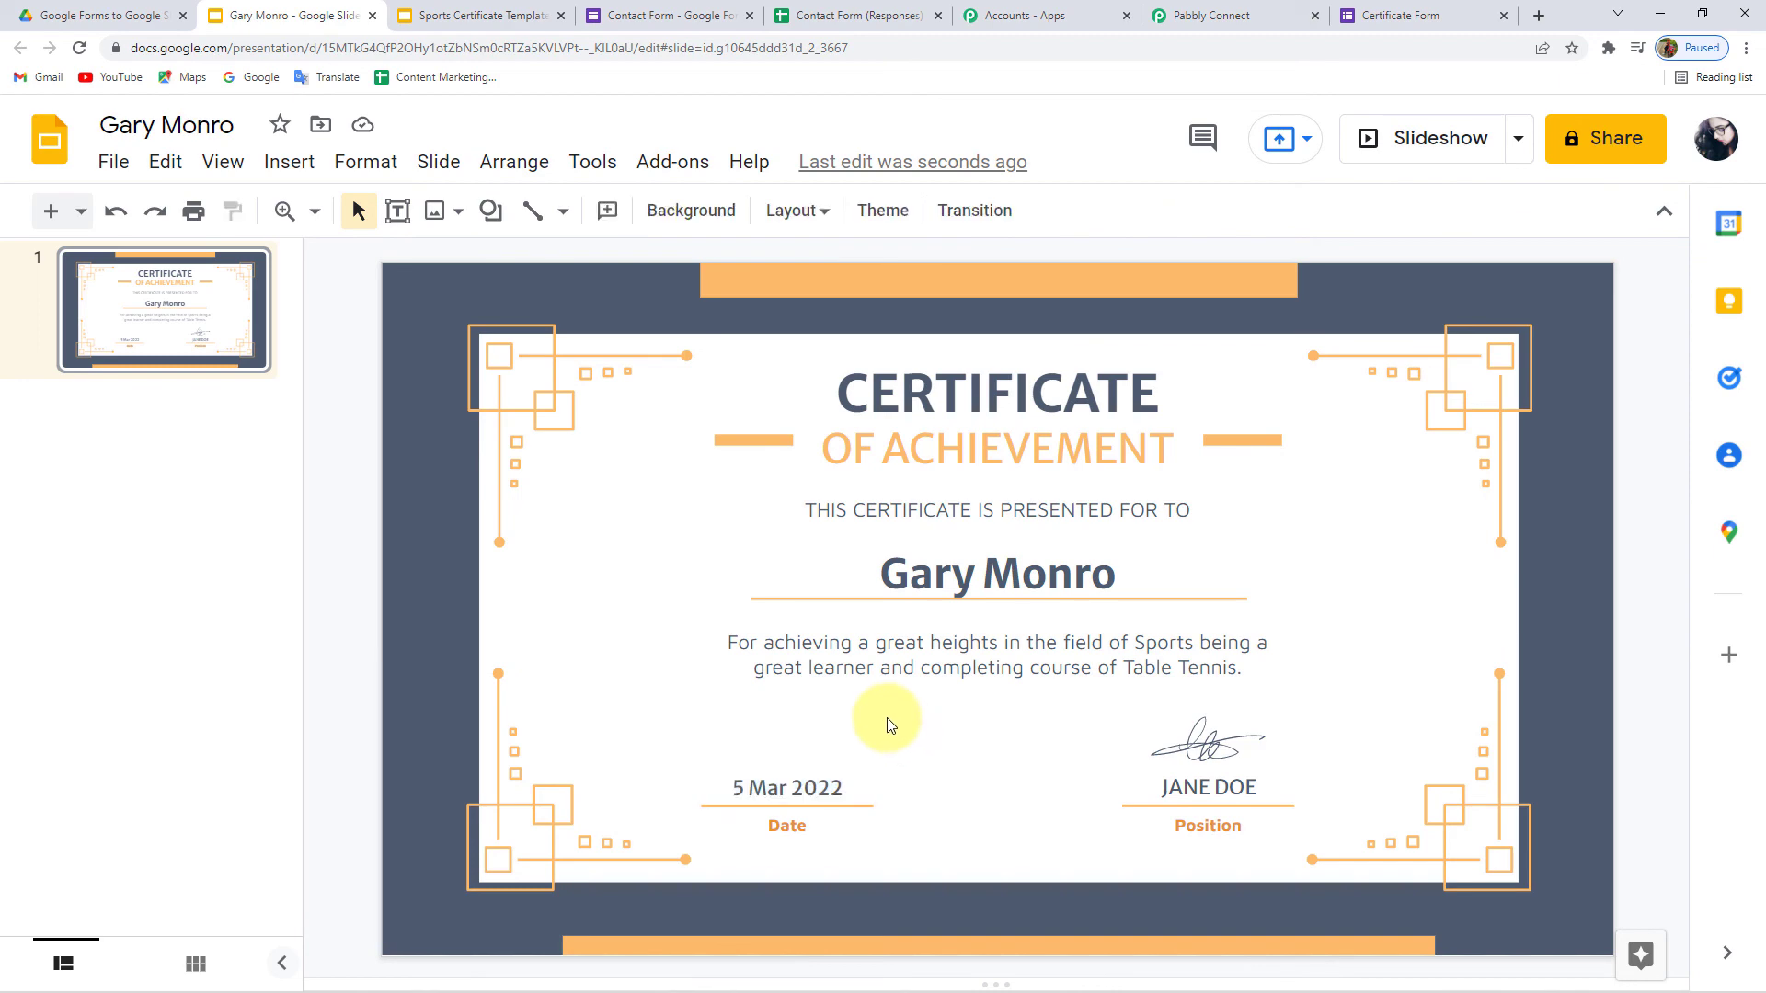
# - Return to the workflow and collapse the Google Forms trigger step
pyautogui.click(1224, 17)
pyautogui.scroll(5, 307, 547)
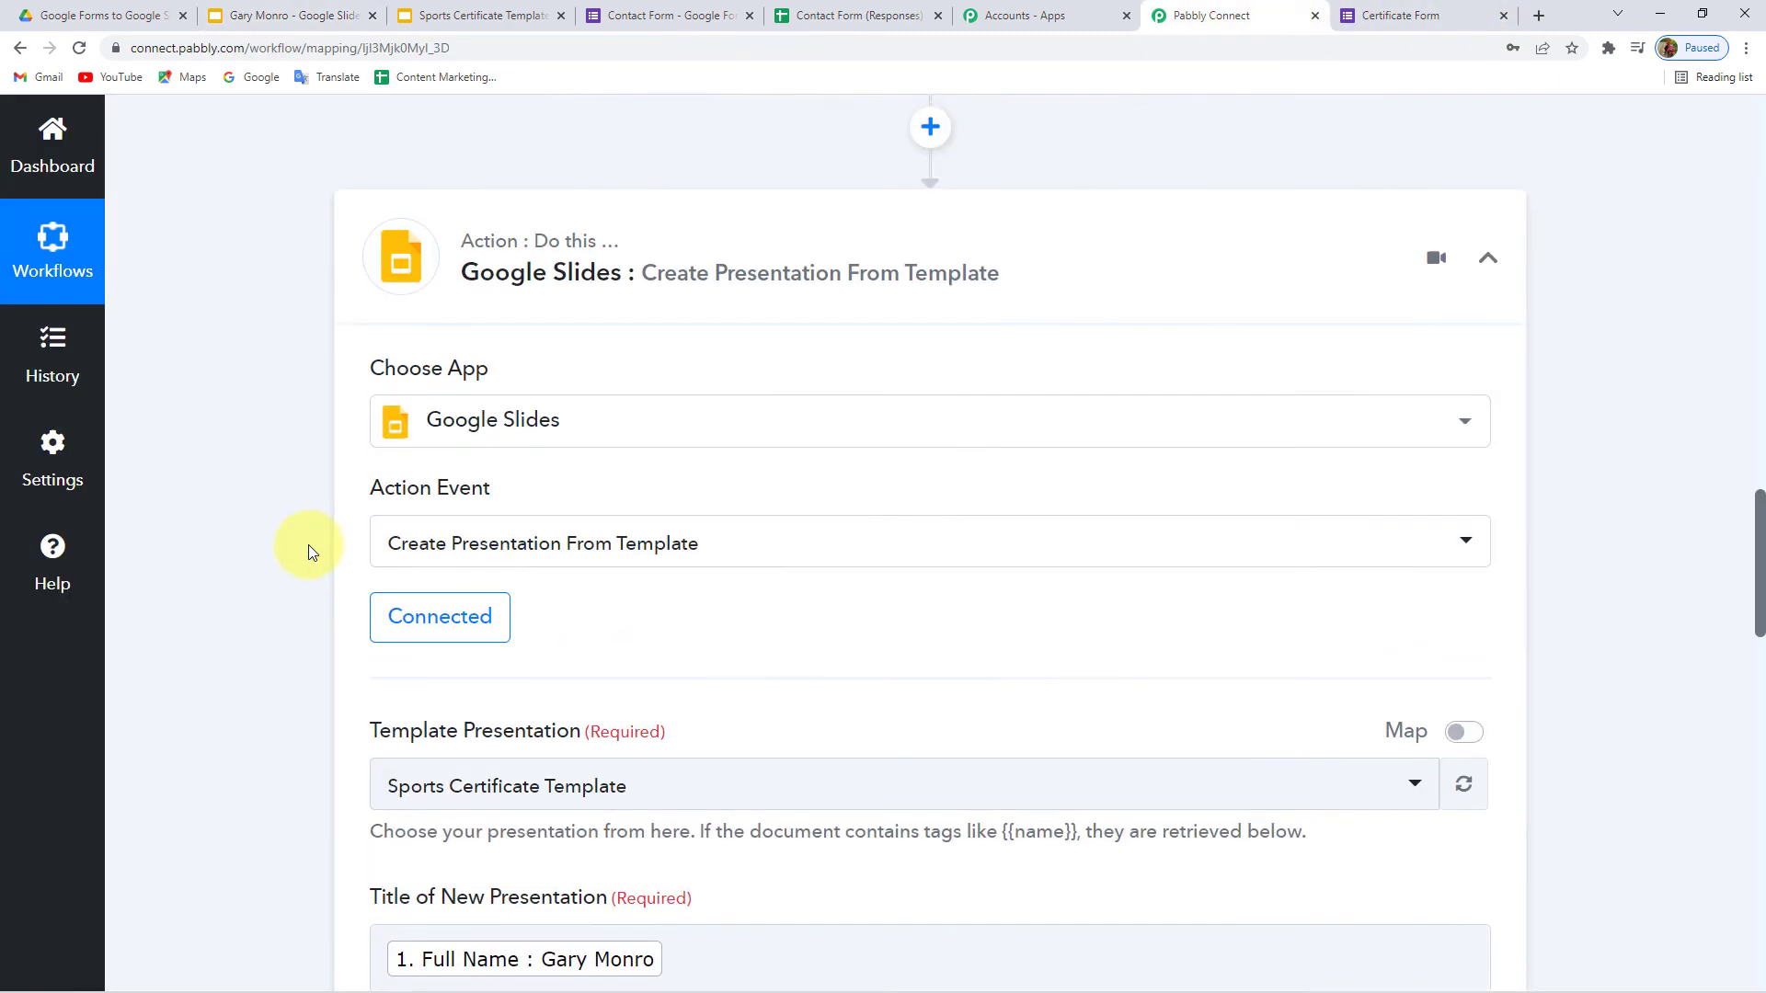
pyautogui.scroll(20, 307, 544)
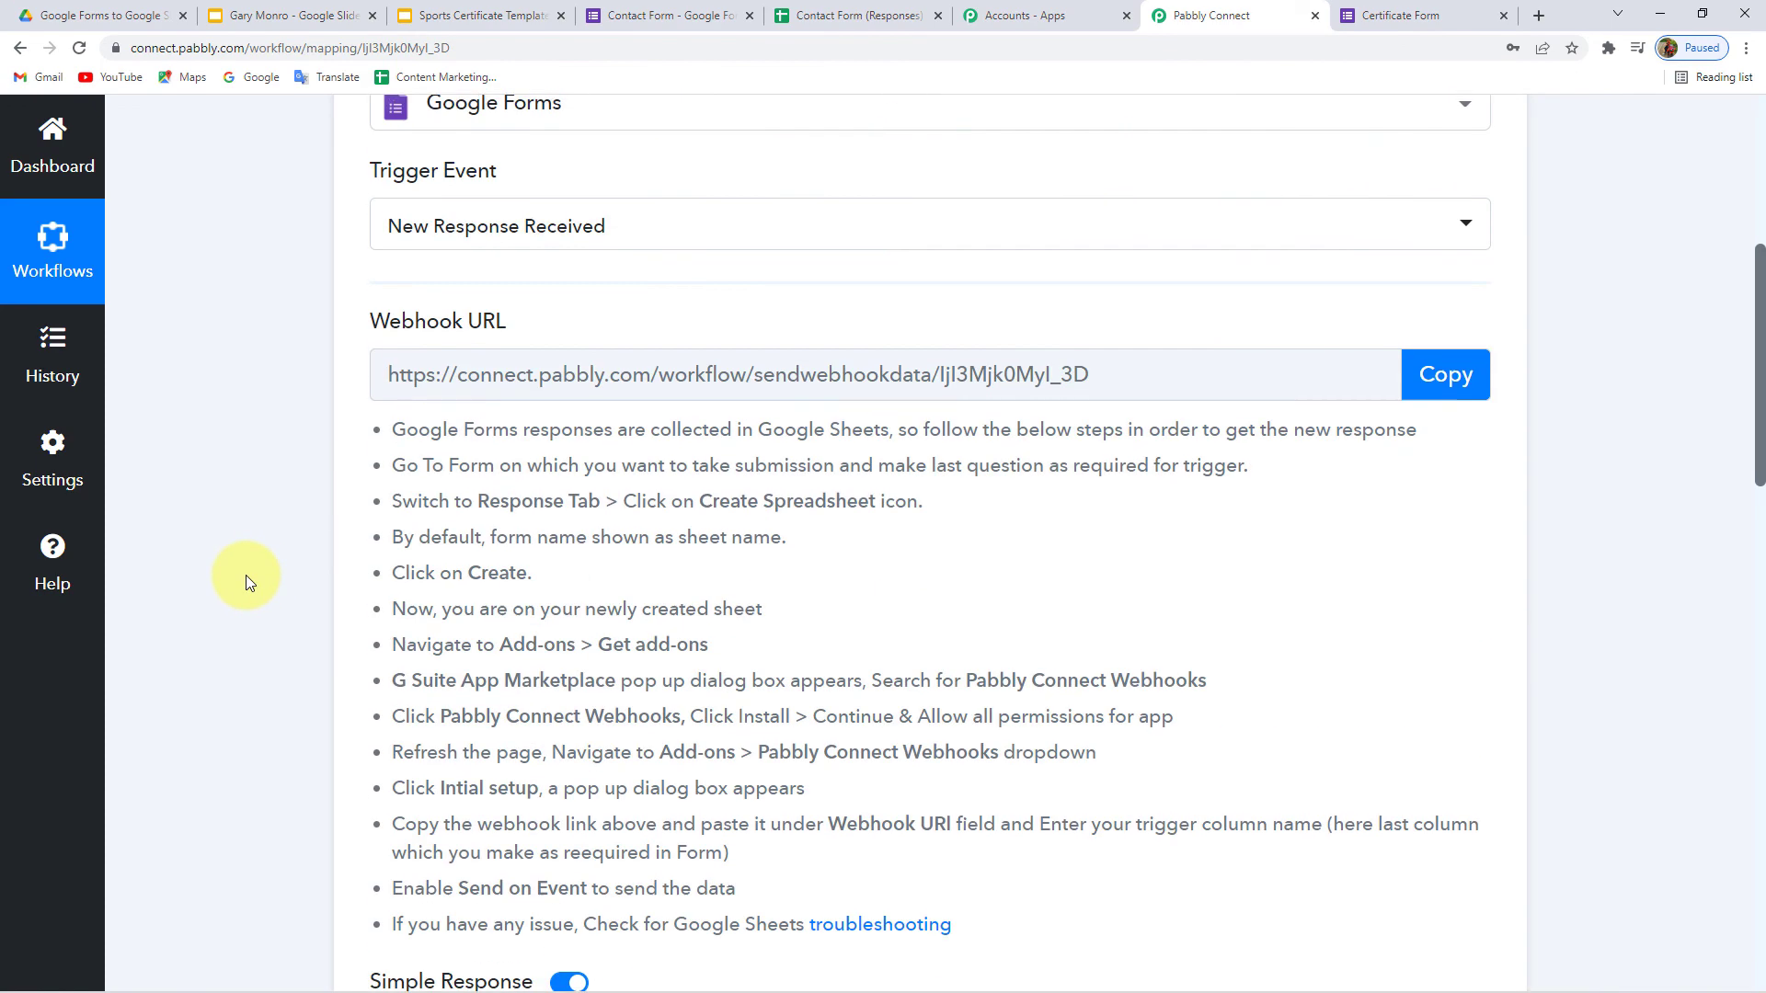
pyautogui.scroll(6, 246, 576)
pyautogui.click(588, 515)
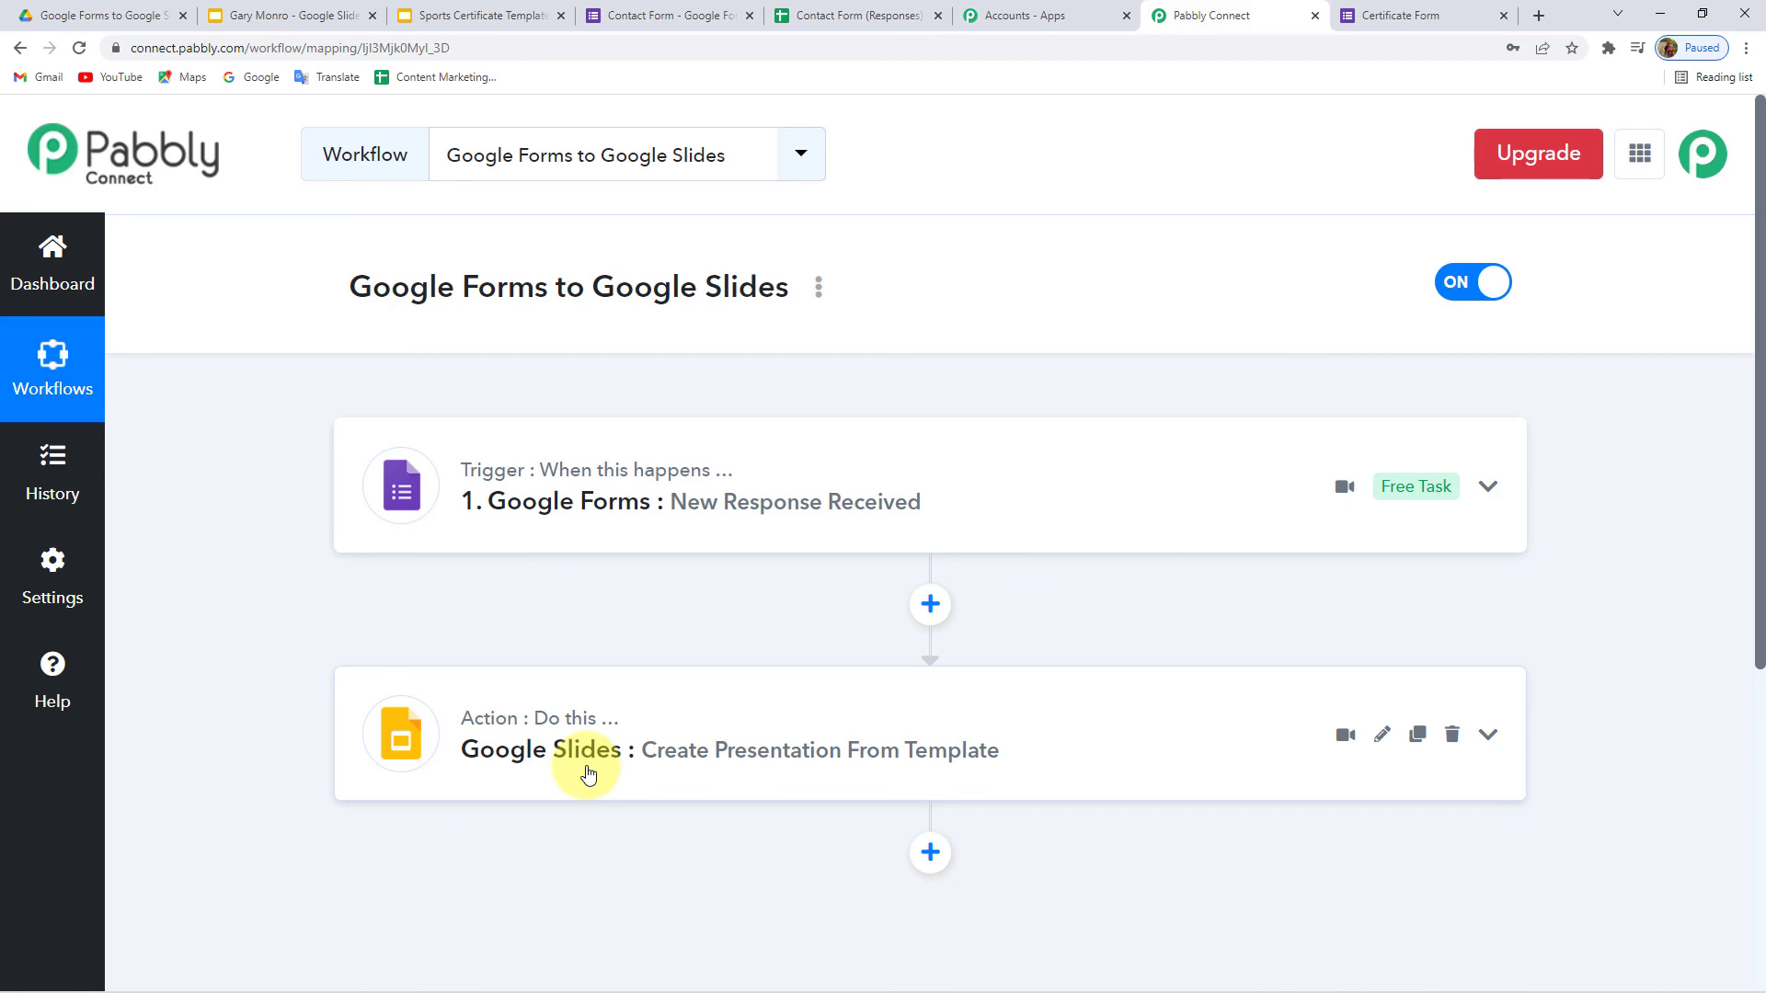
# - Save the Google Slides action's field mapping and collapse the action card
pyautogui.click(575, 768)
pyautogui.scroll(-15, 599, 819)
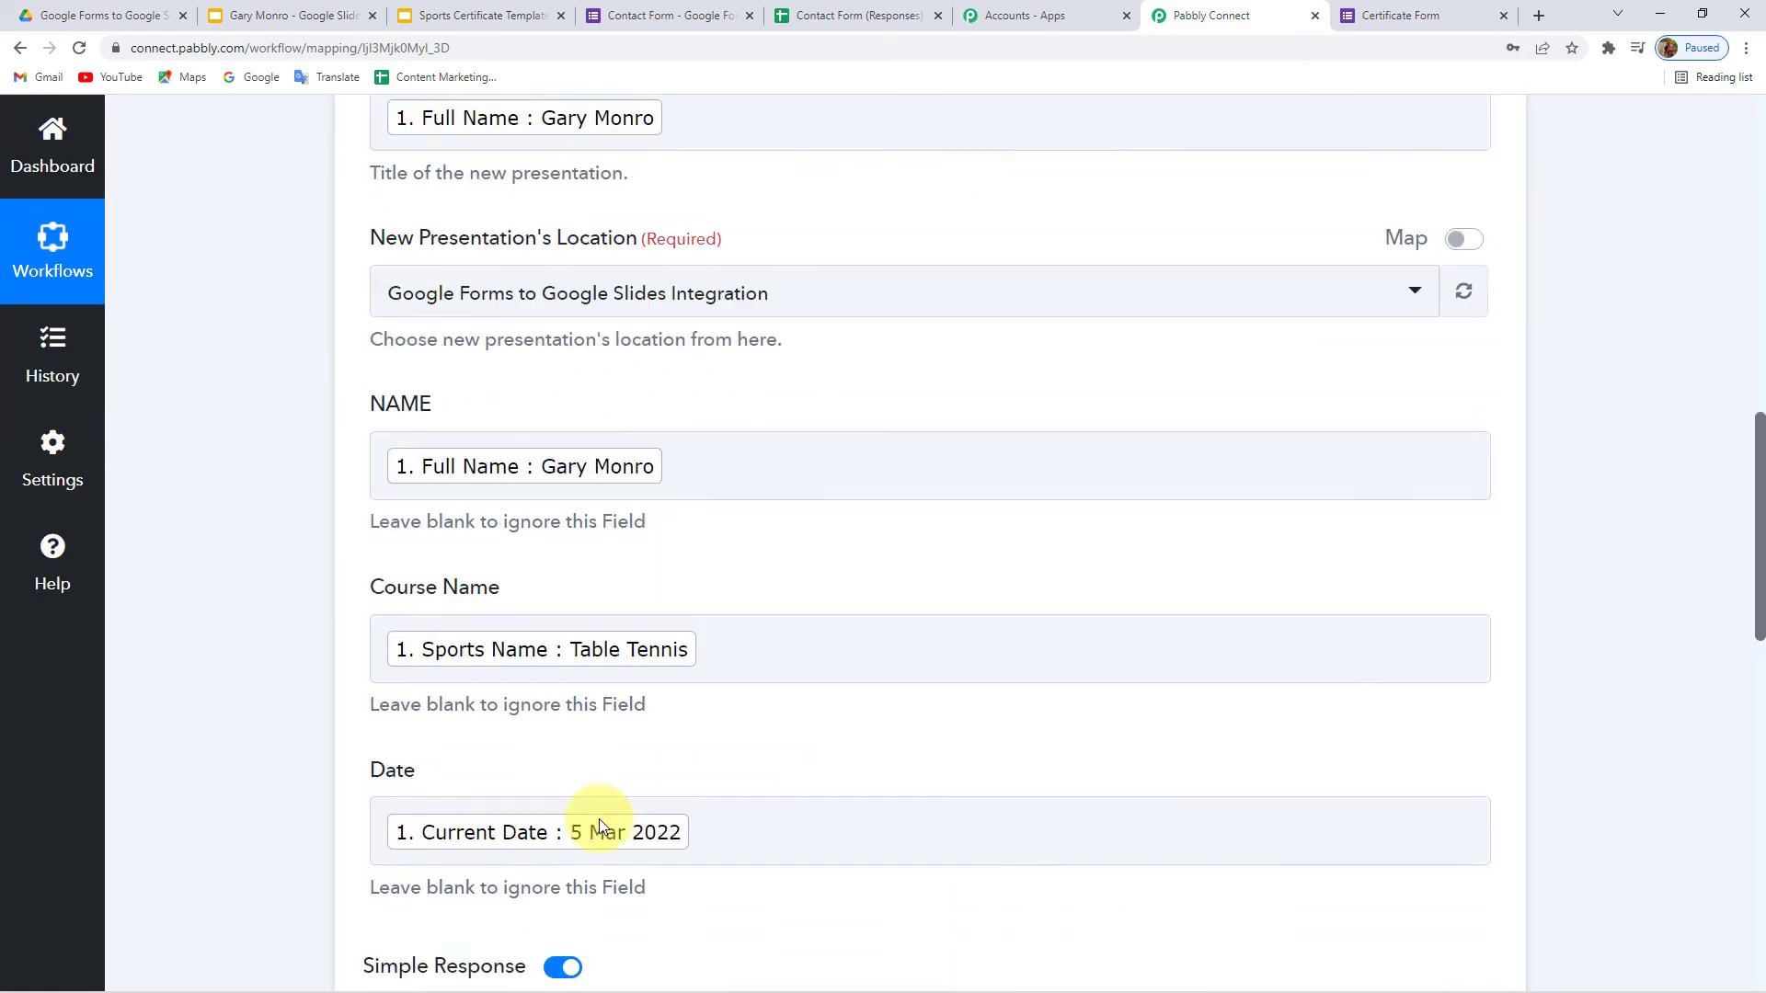
pyautogui.scroll(-4, 599, 817)
pyautogui.click(696, 654)
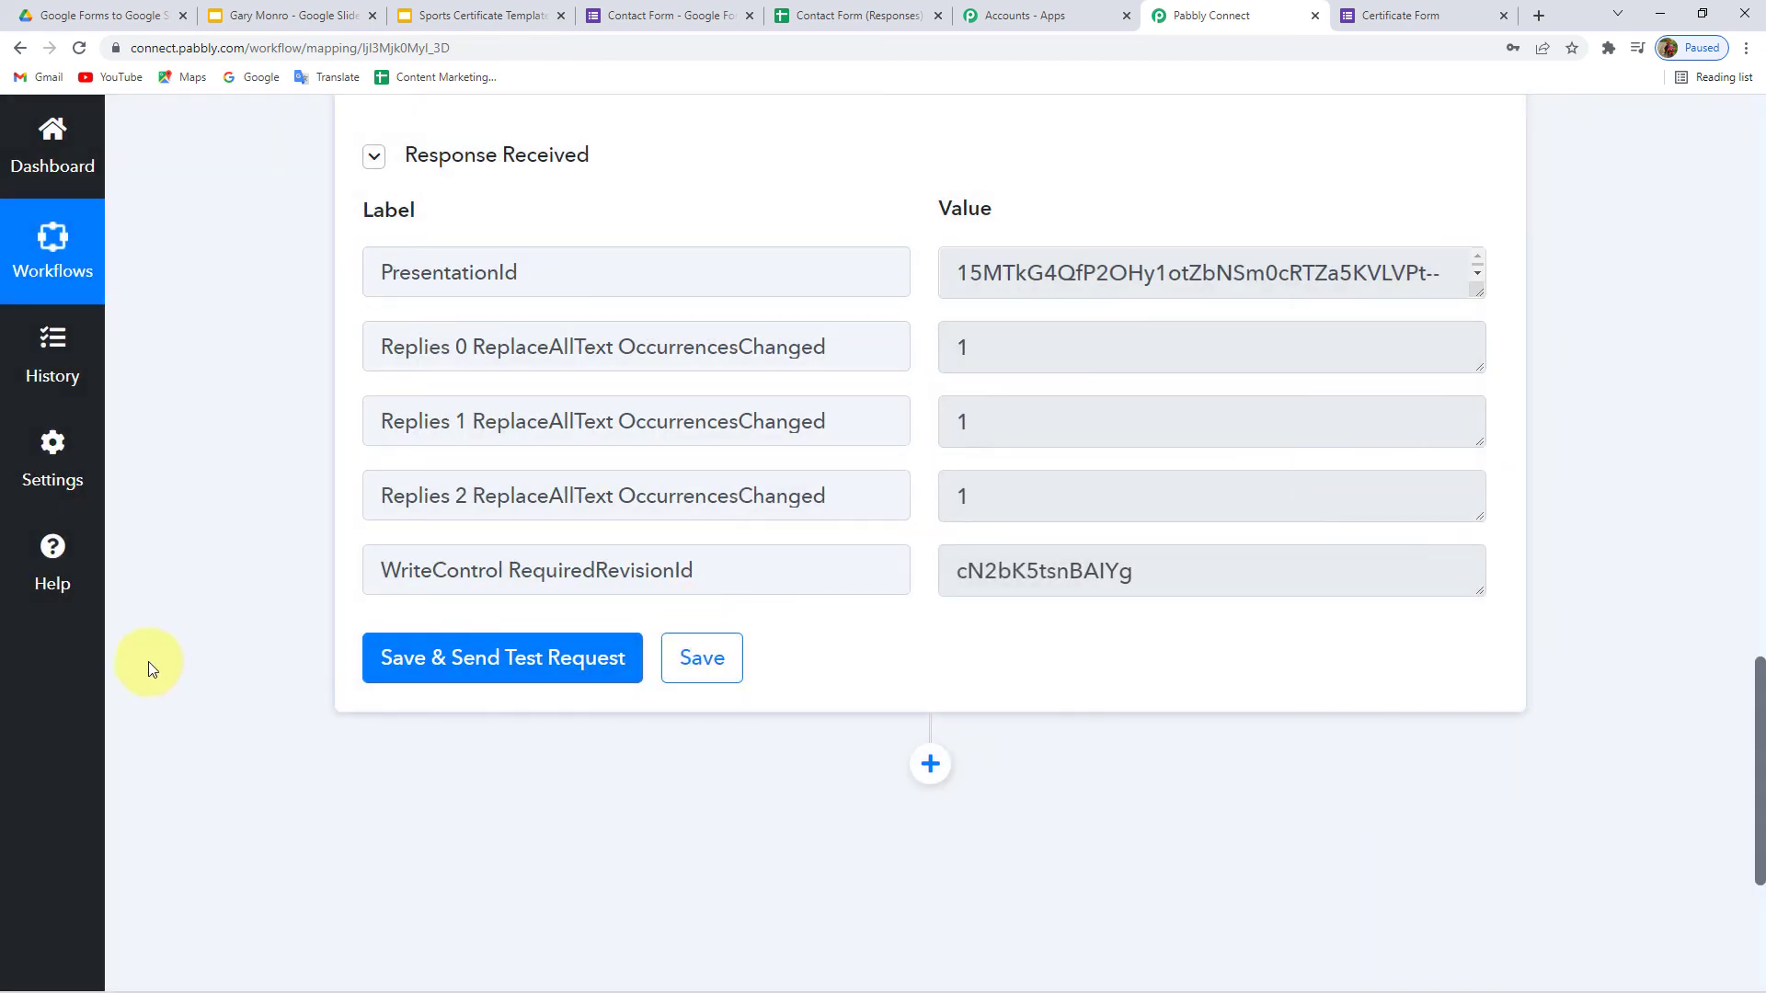
pyautogui.scroll(5, 276, 593)
pyautogui.scroll(15, 276, 592)
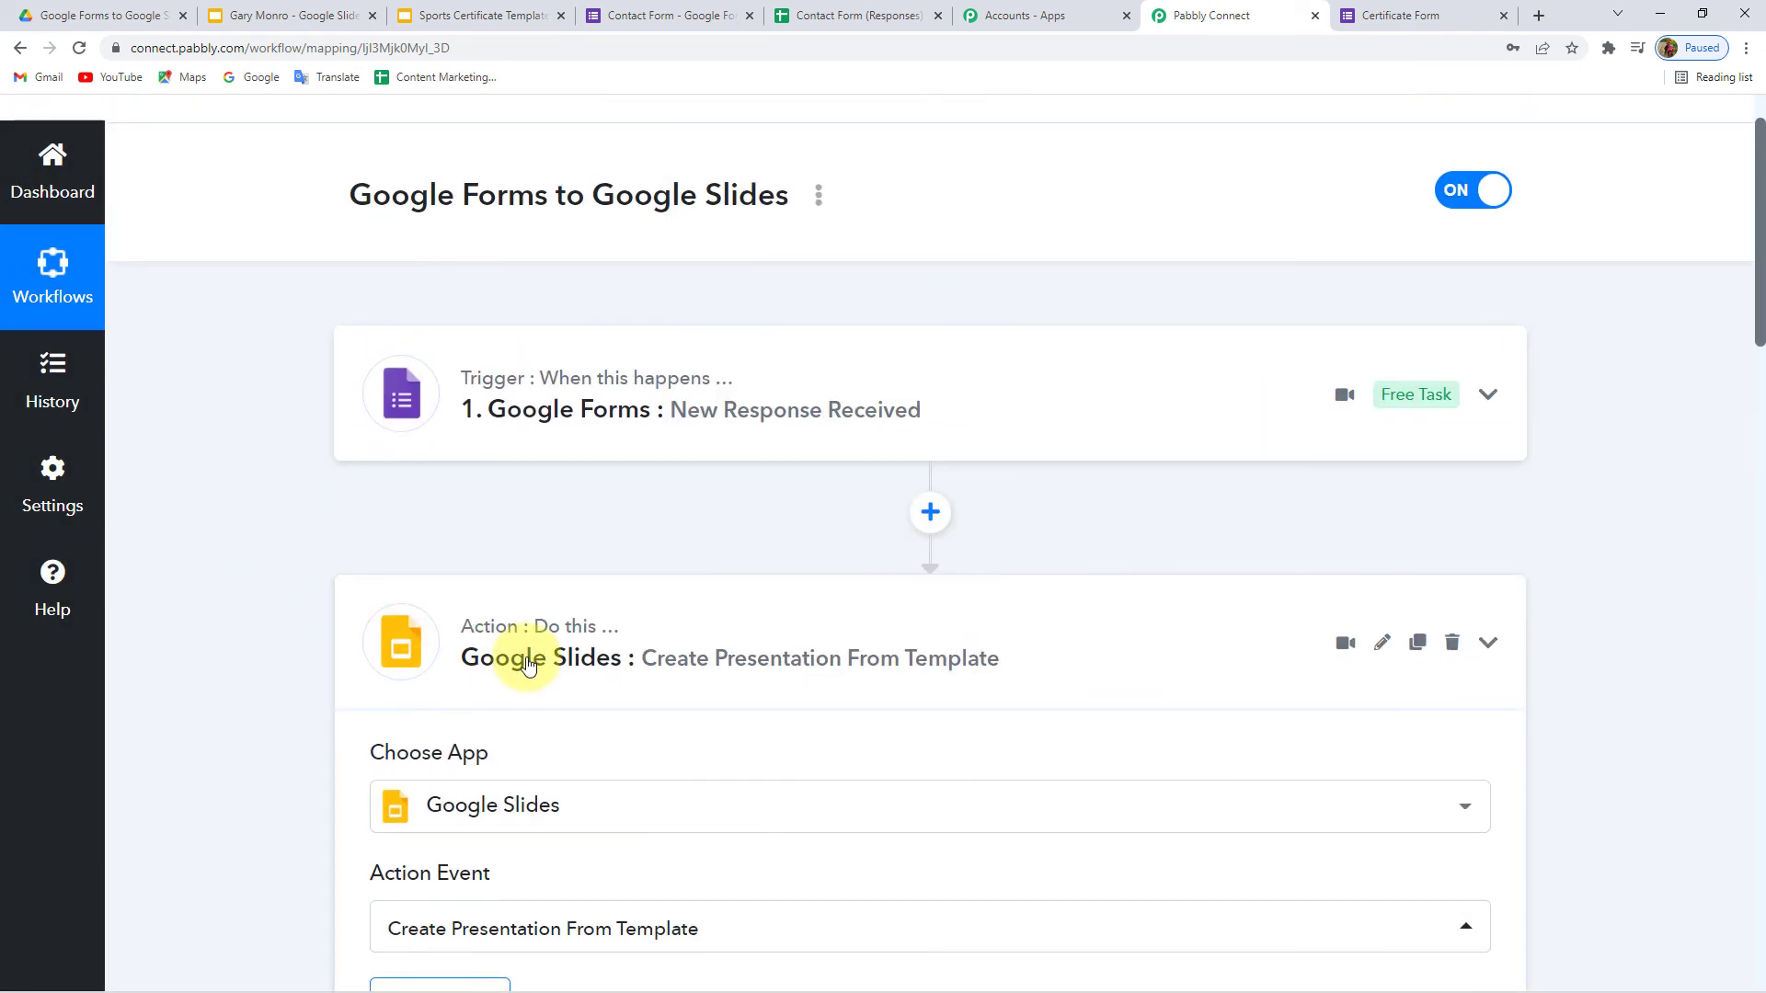
pyautogui.click(490, 661)
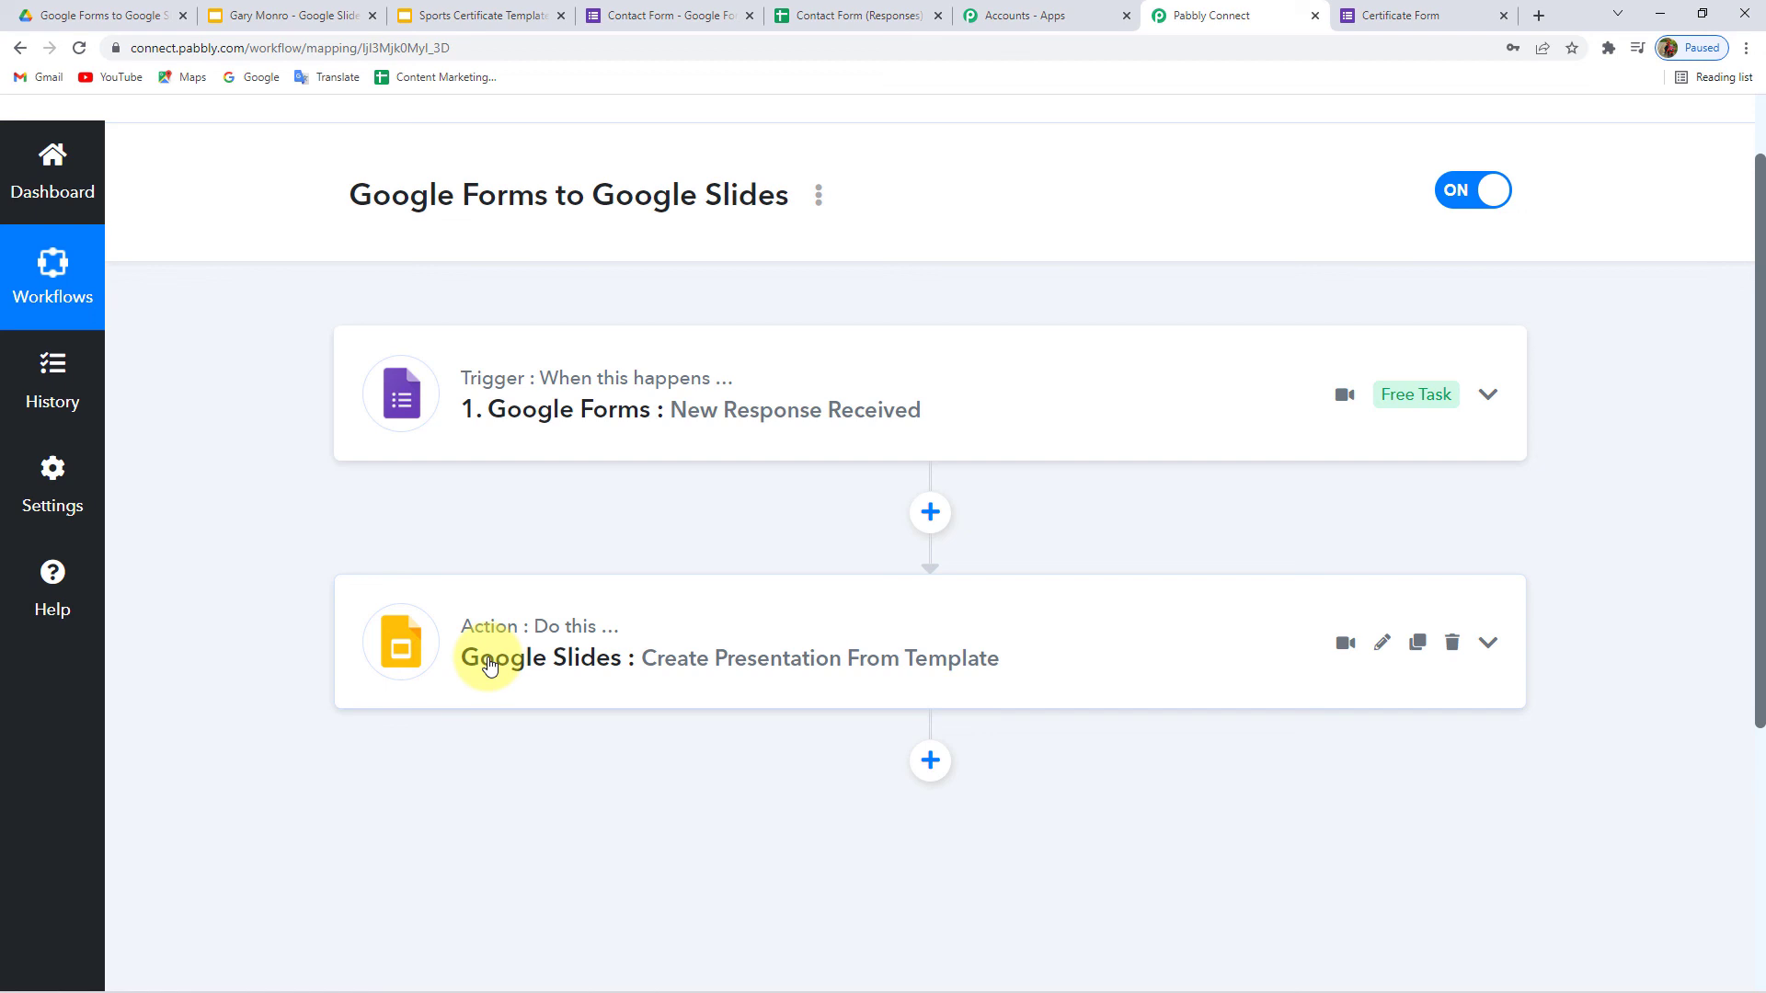
pyautogui.scroll(1, 552, 643)
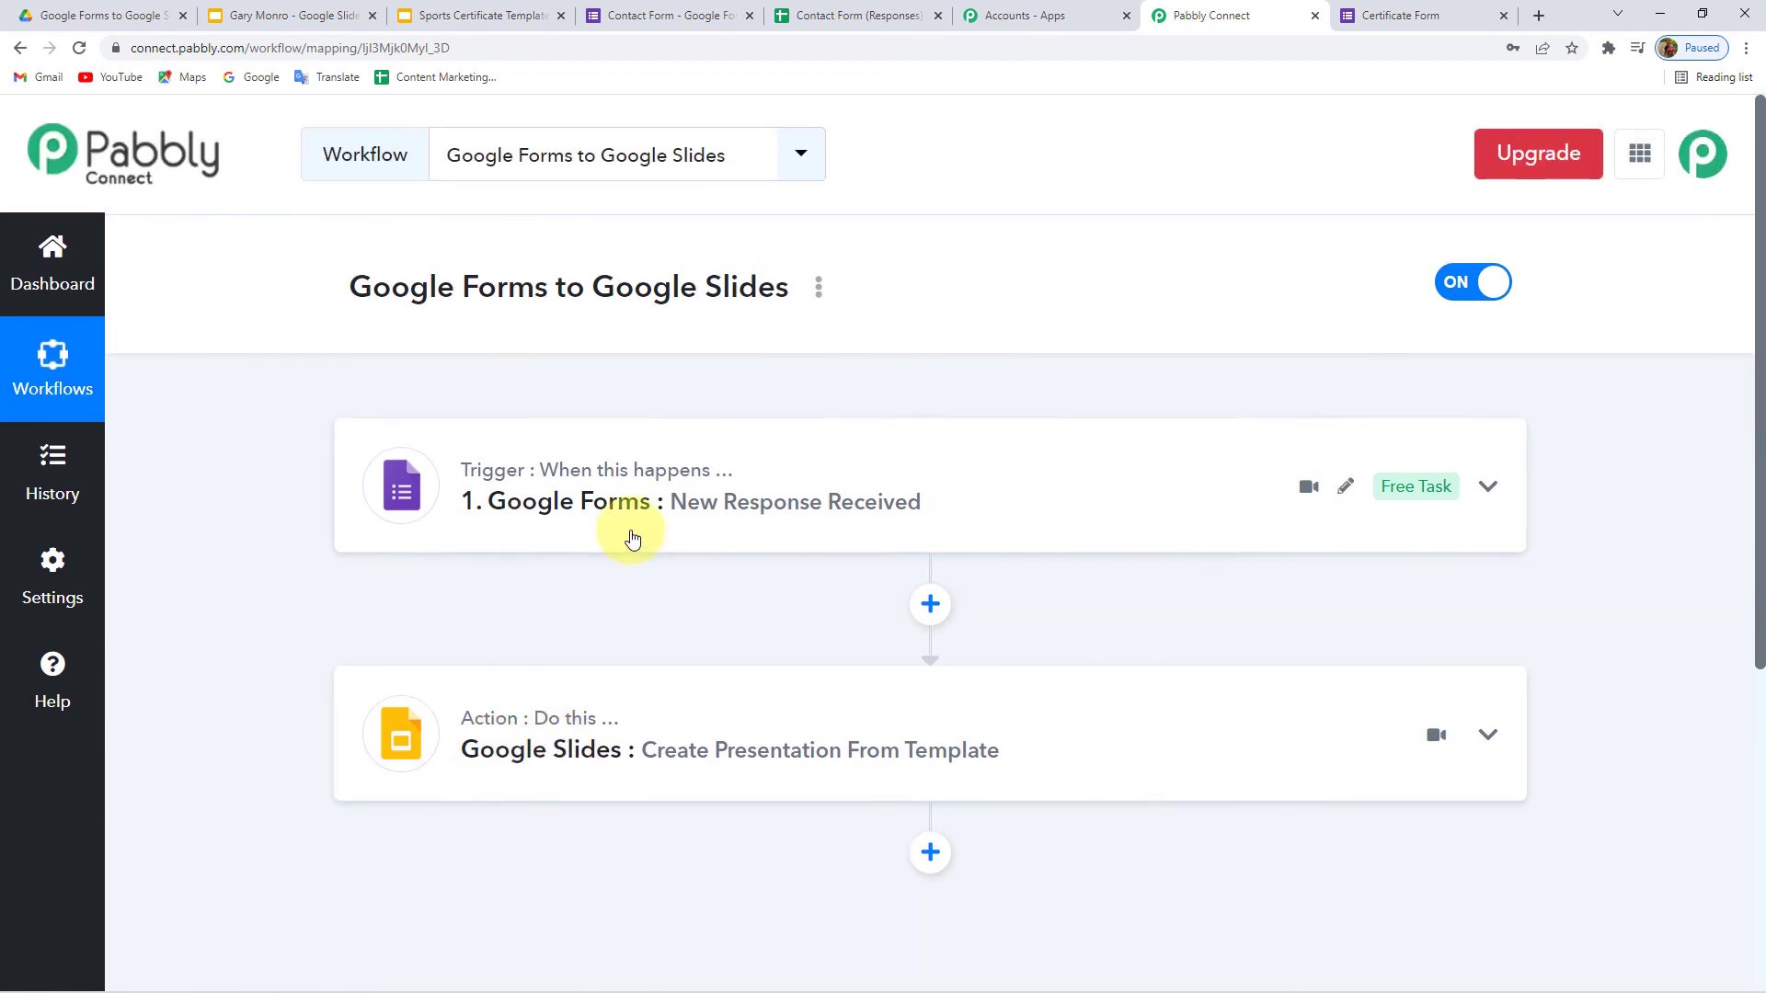